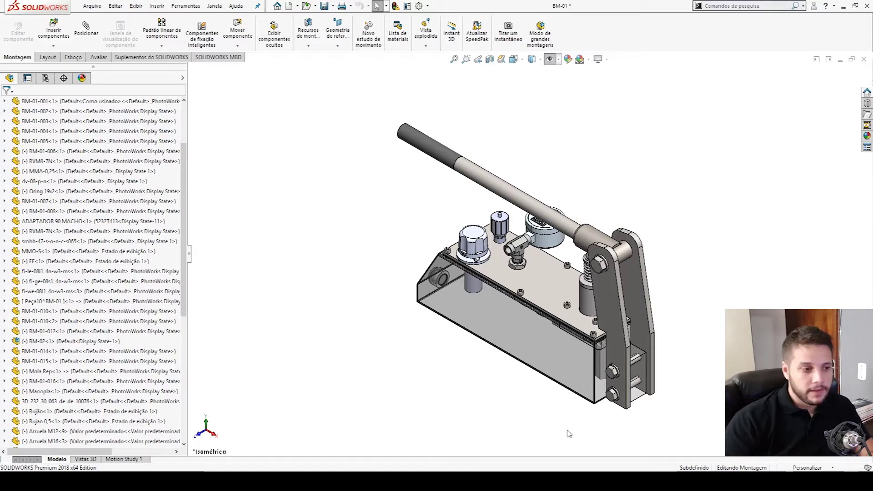
Step: Examine the BM-01 pump assembly from the front, side and angled views, including its square-tube reservoir
{"action": "middle_click_drag", "start_coordinate": [522, 329], "coordinate": [575, 273]}
{"action": "scroll", "coordinate": [508, 317], "scroll_direction": "down", "scroll_amount": 5}
{"action": "left_click", "coordinate": [527, 300]}
{"action": "middle_click_drag", "start_coordinate": [509, 305], "coordinate": [471, 351]}
{"action": "scroll", "coordinate": [545, 286], "scroll_direction": "up", "scroll_amount": 3}
{"action": "middle_click_drag", "start_coordinate": [701, 242], "coordinate": [614, 301]}
{"action": "key", "text": "ctrl+8"}
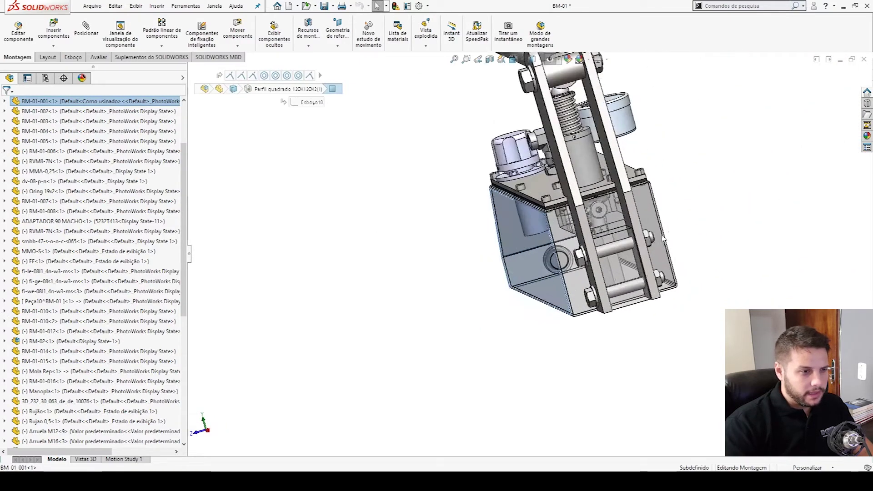
{"action": "left_click", "coordinate": [635, 314]}
{"action": "middle_click_drag", "start_coordinate": [634, 314], "coordinate": [590, 326]}
{"action": "middle_click_drag", "start_coordinate": [586, 278], "coordinate": [550, 336]}
{"action": "key", "text": "ctrl+1"}
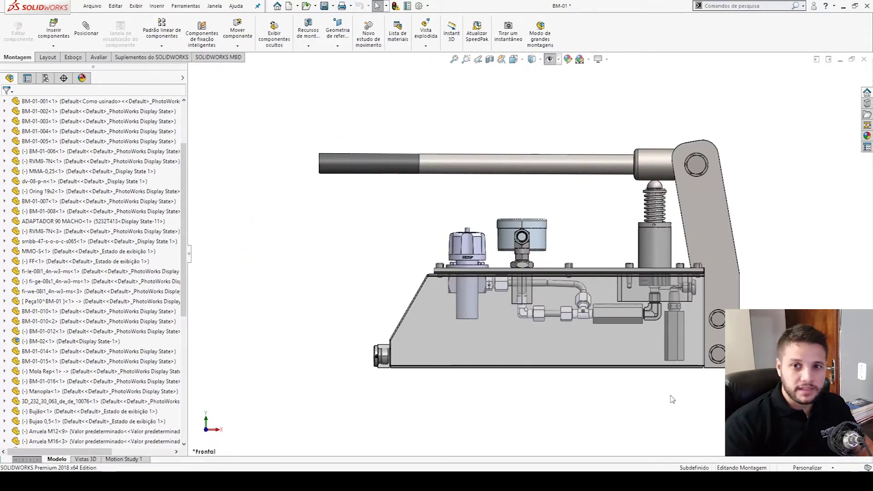
{"action": "key", "text": "ctrl+7"}
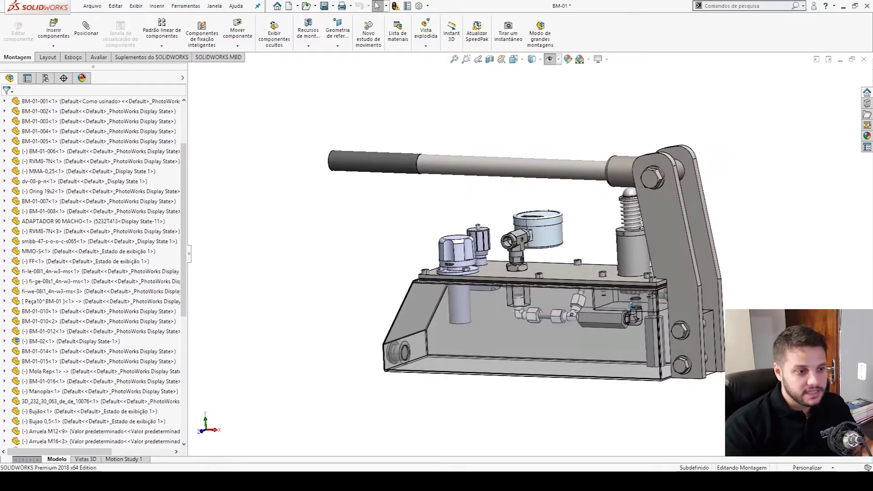
{"action": "key", "text": "ctrl+4"}
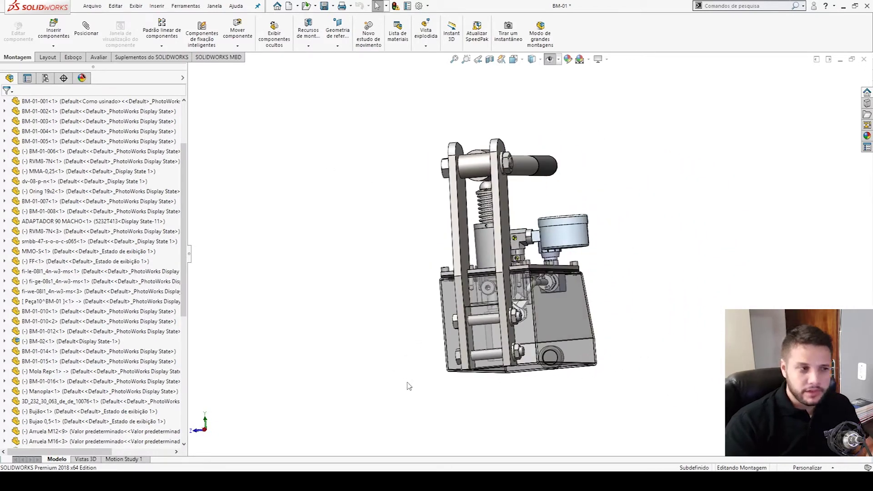
{"action": "key", "text": "ctrl+1"}
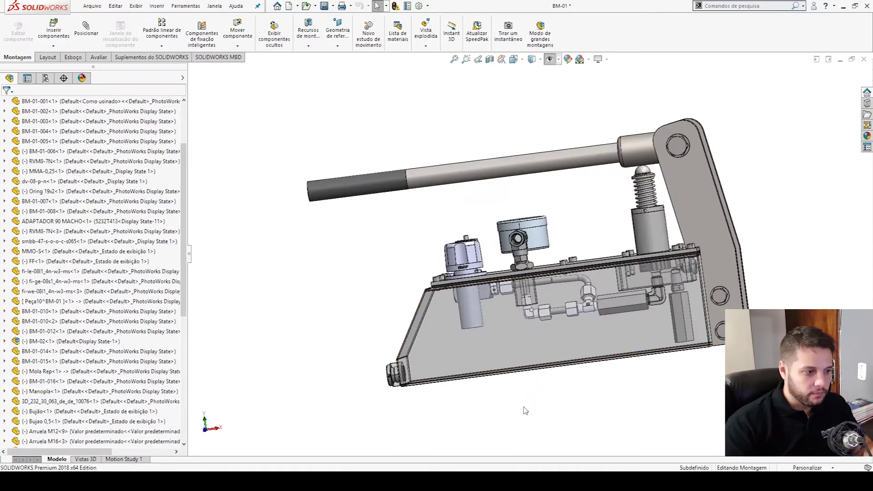
{"action": "middle_click_drag", "start_coordinate": [480, 402], "coordinate": [476, 406]}
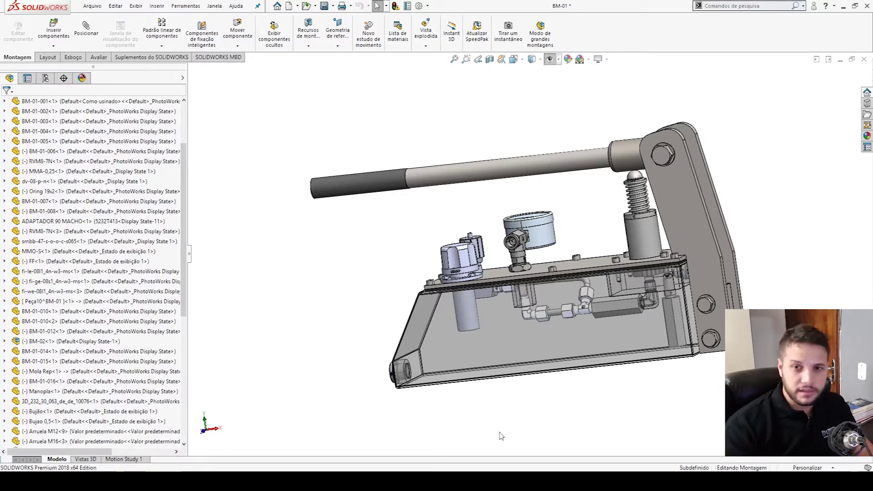
{"action": "middle_click_drag", "start_coordinate": [548, 339], "coordinate": [569, 325]}
Step: Switch to the browser and look up the 120 x 120 mm square tube with 2.00 mm thickness in the Aços Continente table
{"action": "key", "text": "alt+Tab"}
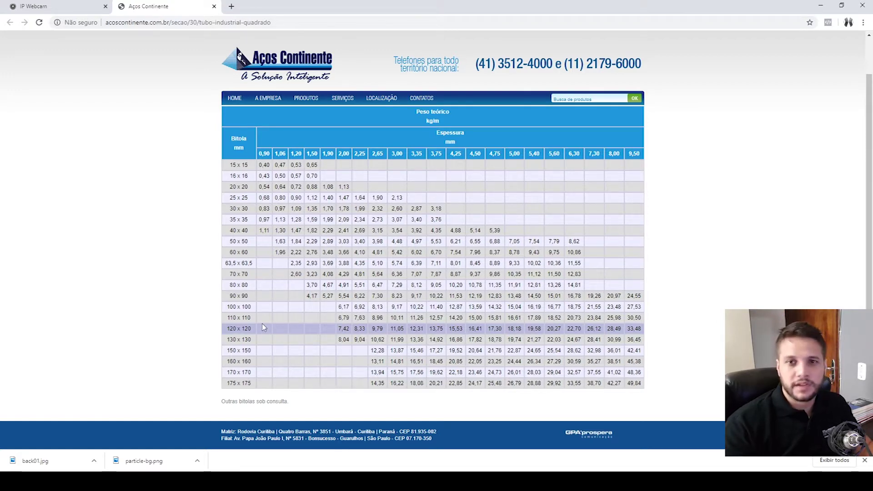
{"action": "triple_click", "coordinate": [241, 329]}
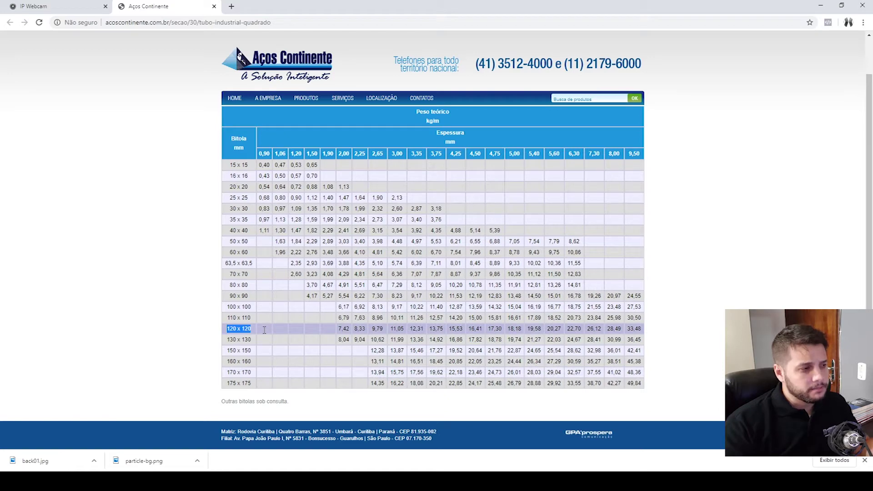
{"action": "left_click", "coordinate": [346, 338]}
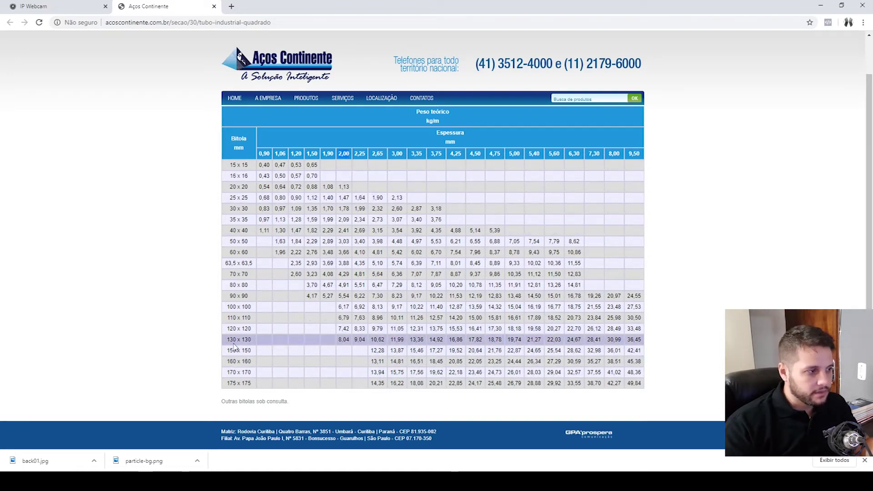
{"action": "left_click", "coordinate": [344, 156]}
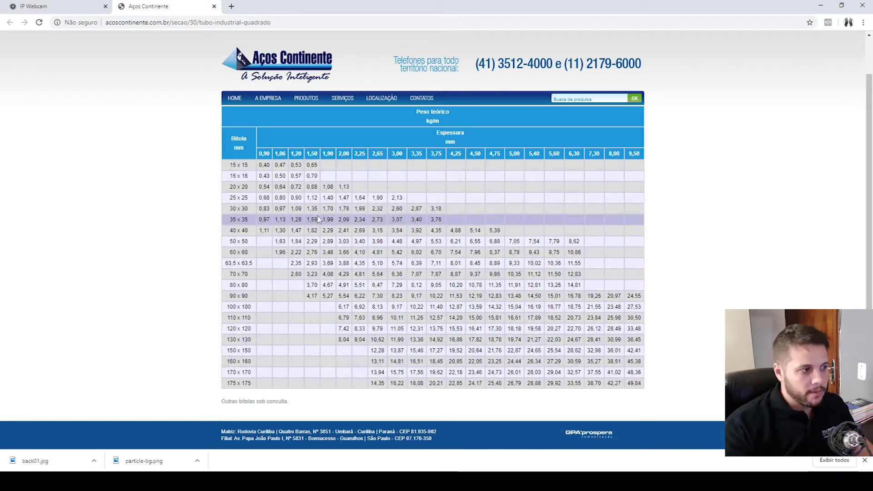
{"action": "double_click", "coordinate": [248, 318]}
{"action": "double_click", "coordinate": [231, 329]}
{"action": "double_click", "coordinate": [246, 339]}
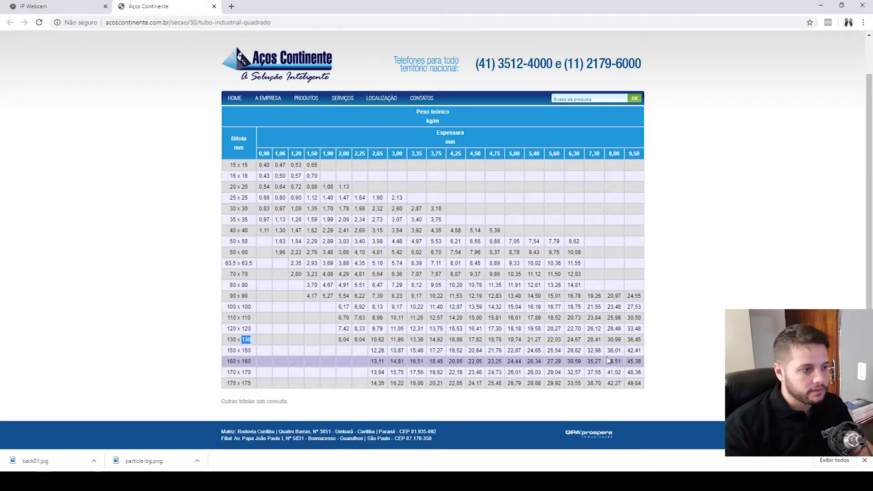
{"action": "left_click", "coordinate": [344, 154]}
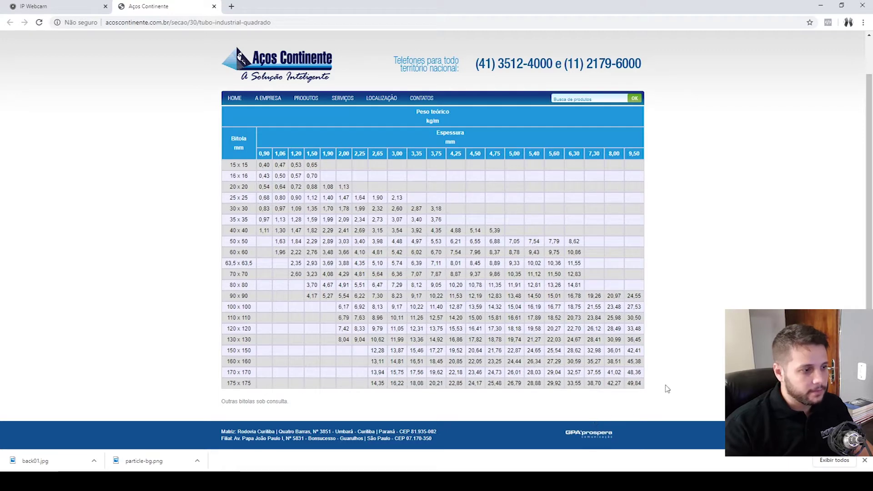
Step: Switch back to SOLIDWORKS and create a new part document
{"action": "key", "text": "alt+Tab"}
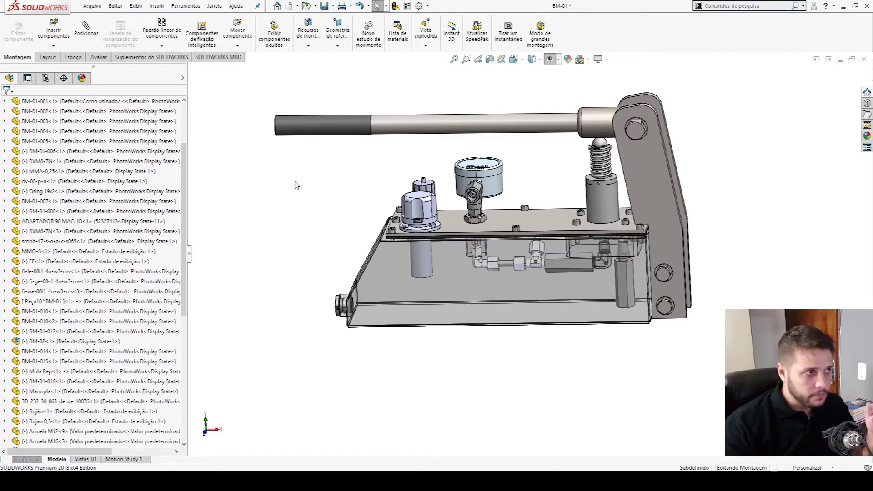
{"action": "left_click", "coordinate": [289, 5]}
{"action": "double_click", "coordinate": [213, 167]}
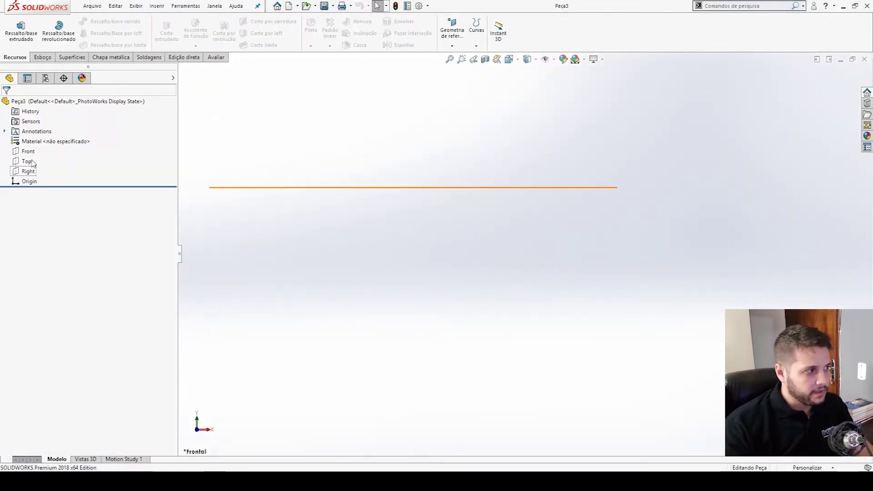
Step: Sketch a center rectangle about 160 by 146 mm on the Front plane, centred on the origin
{"action": "left_click", "coordinate": [28, 150]}
{"action": "left_click", "coordinate": [35, 137]}
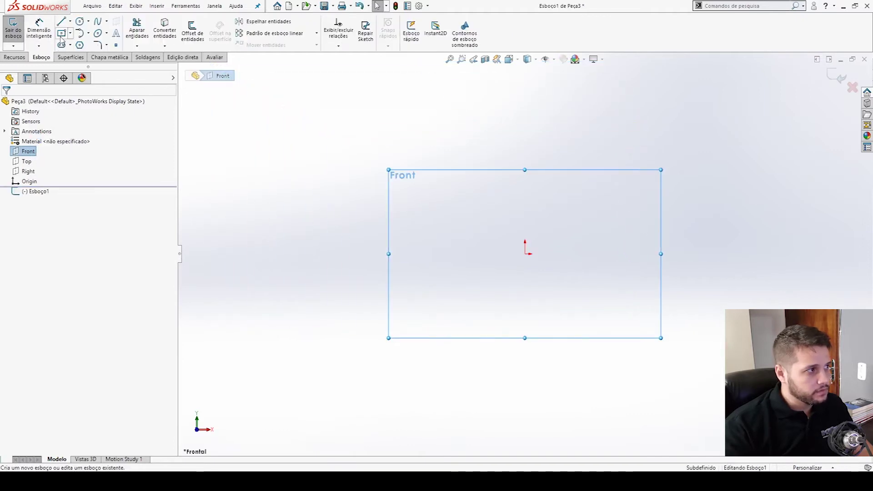
{"action": "left_click", "coordinate": [61, 33]}
{"action": "left_click", "coordinate": [525, 253]}
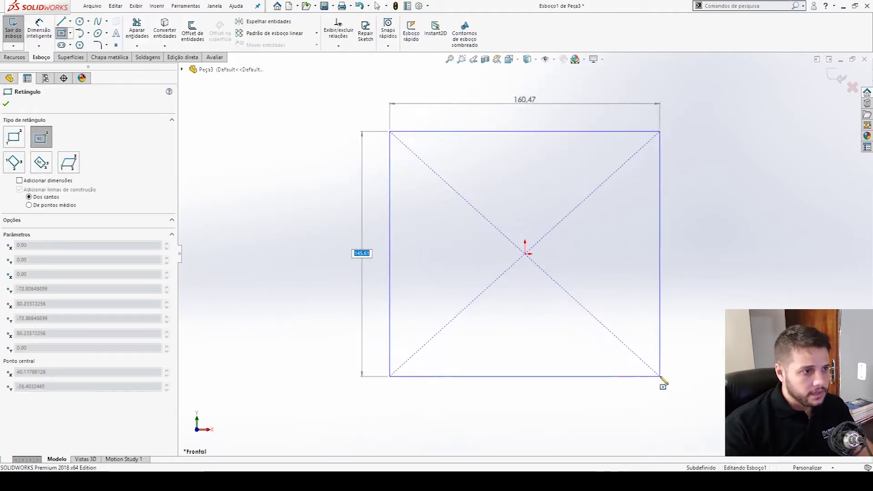
{"action": "left_click", "coordinate": [660, 376]}
{"action": "key", "text": "Escape"}
Step: Dimension the rectangle's upper horizontal side at 120 mm
{"action": "right_click_drag", "start_coordinate": [519, 151], "coordinate": [532, 135]}
{"action": "left_click", "coordinate": [534, 132]}
{"action": "left_click", "coordinate": [537, 122]}
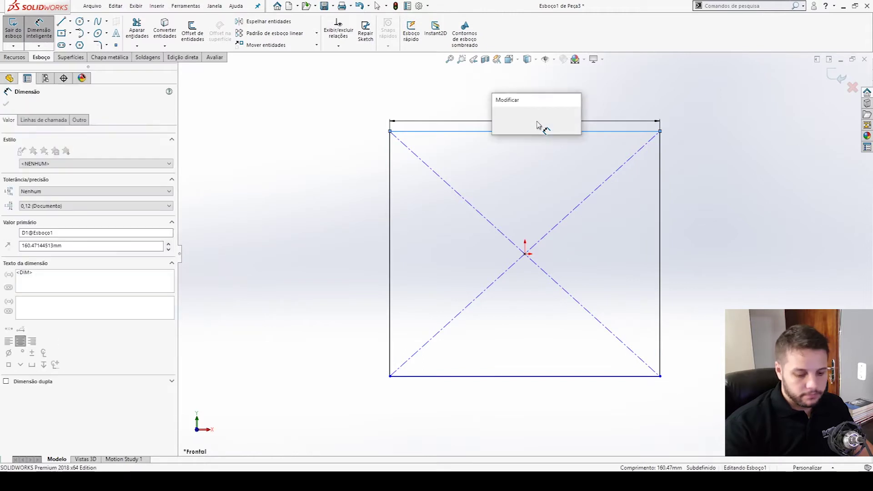
{"action": "type", "text": "120"}
{"action": "key", "text": "Return"}
{"action": "key", "text": "Escape"}
Step: Add an equal relation between the rectangle's upper horizontal and left vertical sides to make it square
{"action": "left_click", "coordinate": [486, 132]}
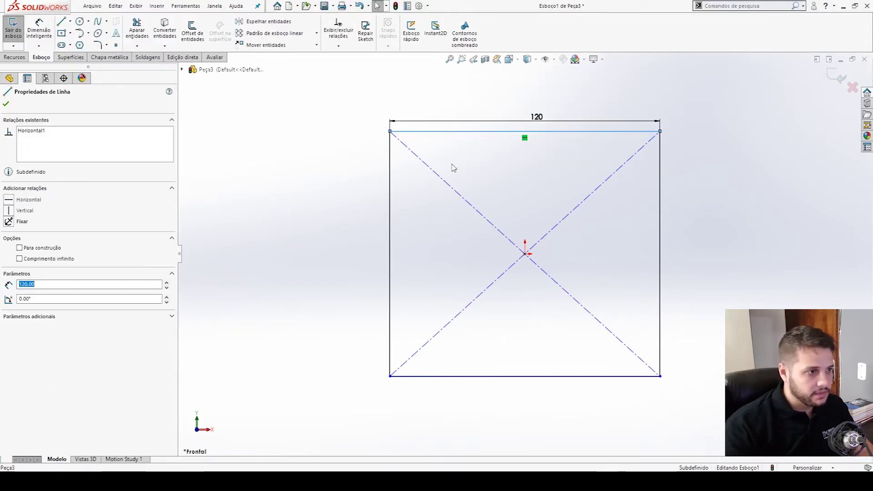
{"action": "left_click", "coordinate": [390, 176], "text": "ctrl"}
{"action": "left_click", "coordinate": [484, 127]}
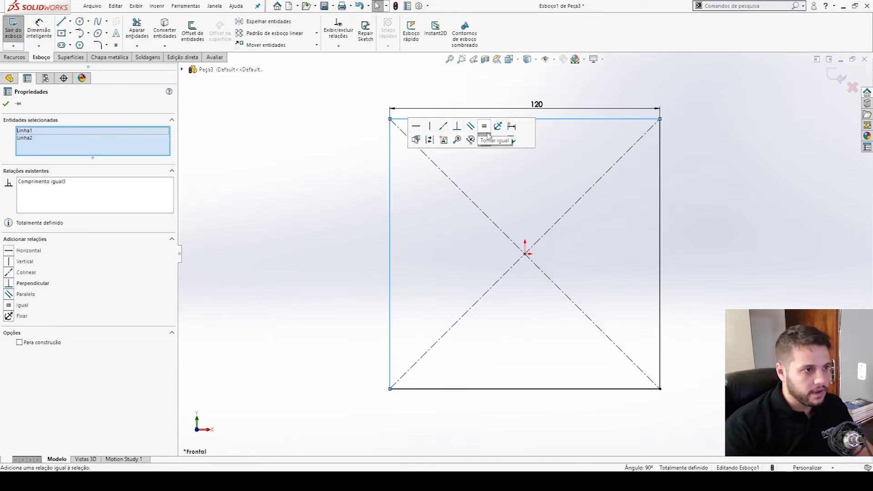
{"action": "key", "text": "Escape"}
{"action": "key", "text": "f"}
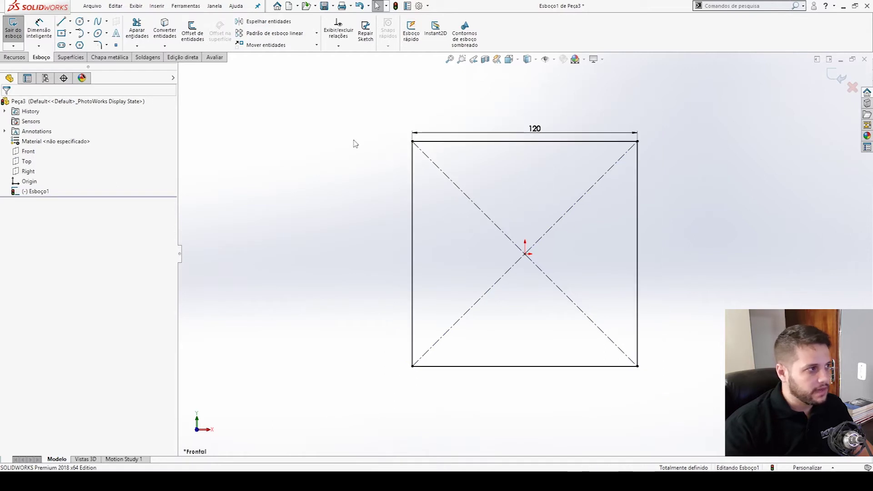
Step: Round all four corners of the square with 5 mm sketch fillets, accepting removal of the equal-length relations
{"action": "left_click", "coordinate": [97, 45]}
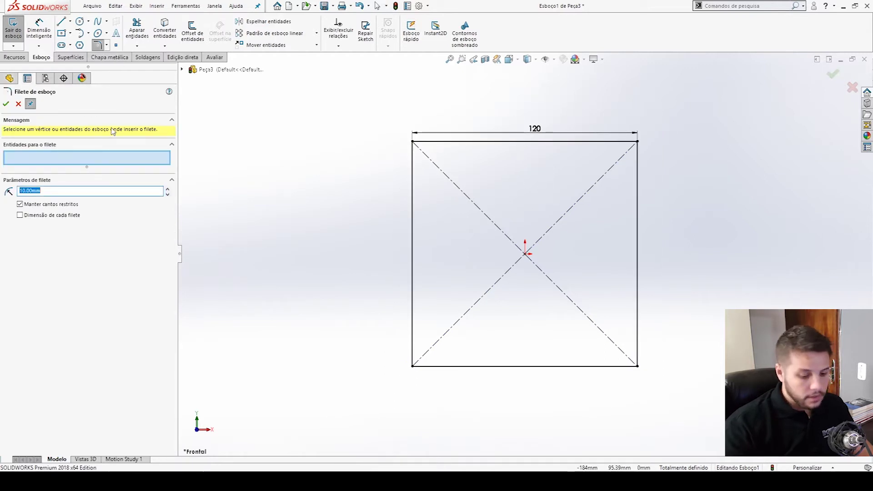
{"action": "type", "text": "5"}
{"action": "key", "text": "Return"}
{"action": "scroll", "coordinate": [423, 150], "scroll_direction": "down", "scroll_amount": 1}
{"action": "left_click", "coordinate": [415, 167]}
{"action": "left_click", "coordinate": [430, 145]}
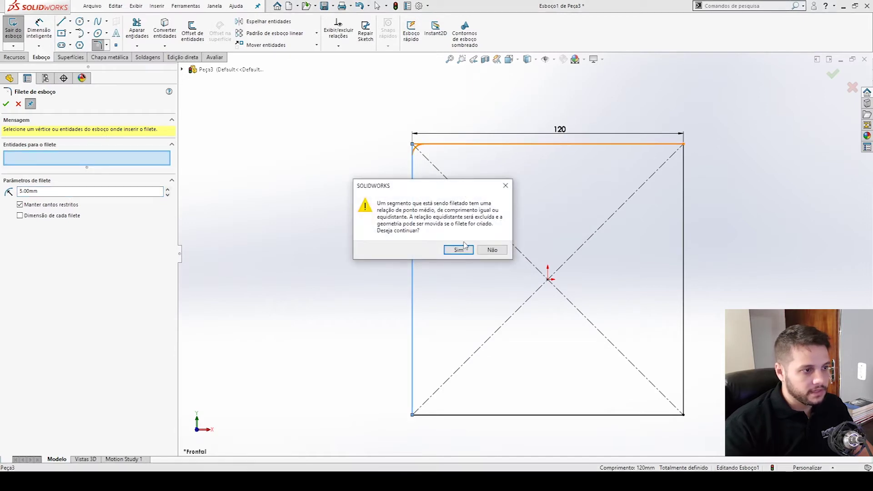
{"action": "left_click", "coordinate": [483, 251]}
{"action": "left_click", "coordinate": [683, 166]}
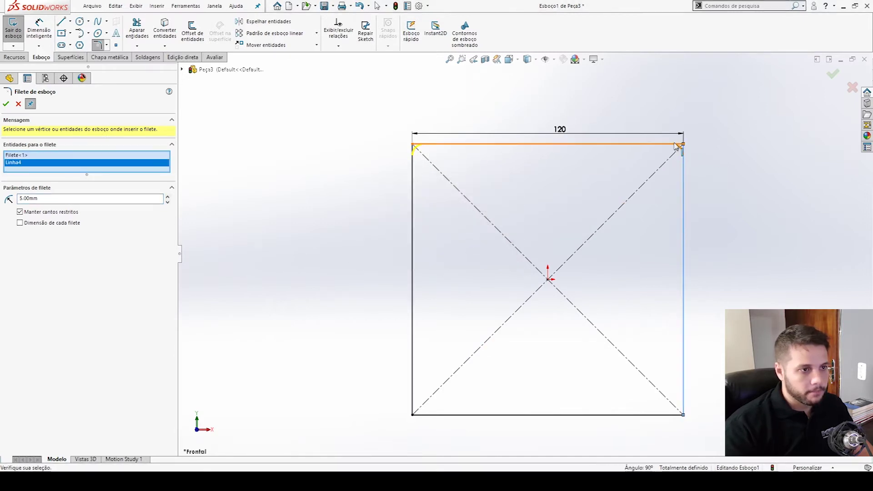
{"action": "left_click", "coordinate": [458, 249]}
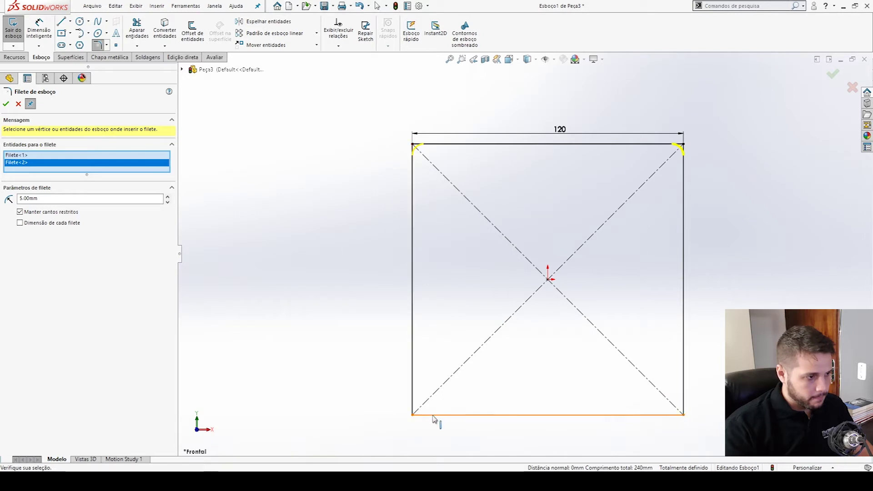
{"action": "left_click", "coordinate": [422, 414]}
{"action": "left_click", "coordinate": [411, 401]}
{"action": "left_click", "coordinate": [456, 249]}
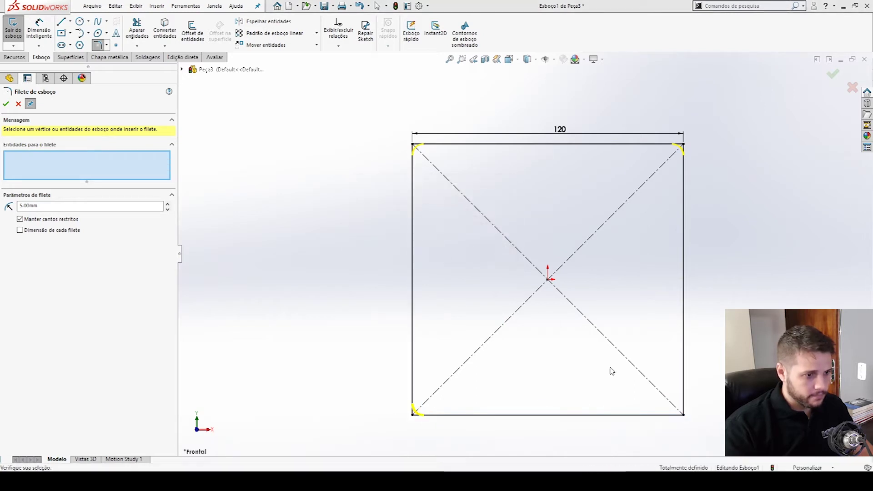
{"action": "left_click", "coordinate": [664, 416]}
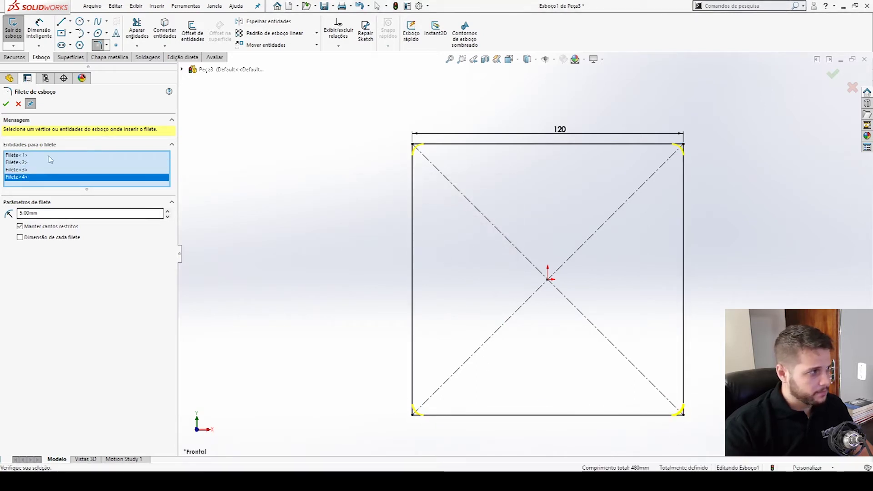
{"action": "left_click", "coordinate": [6, 104]}
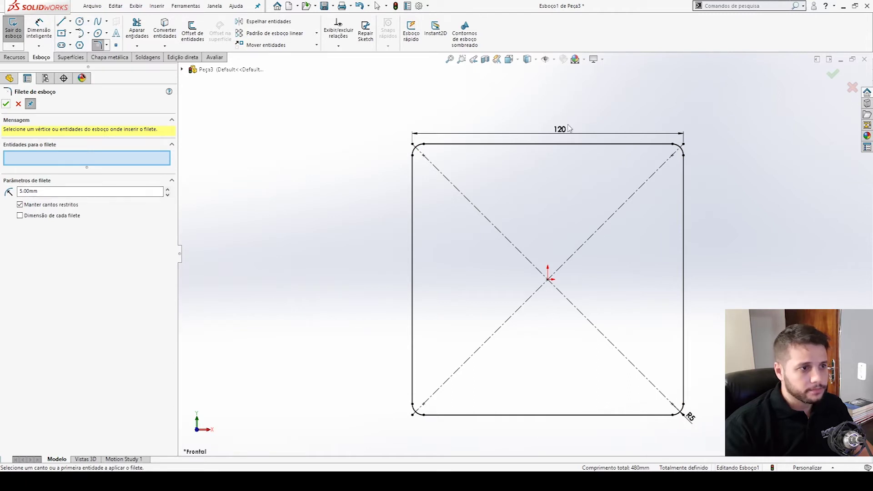
{"action": "left_click", "coordinate": [6, 104]}
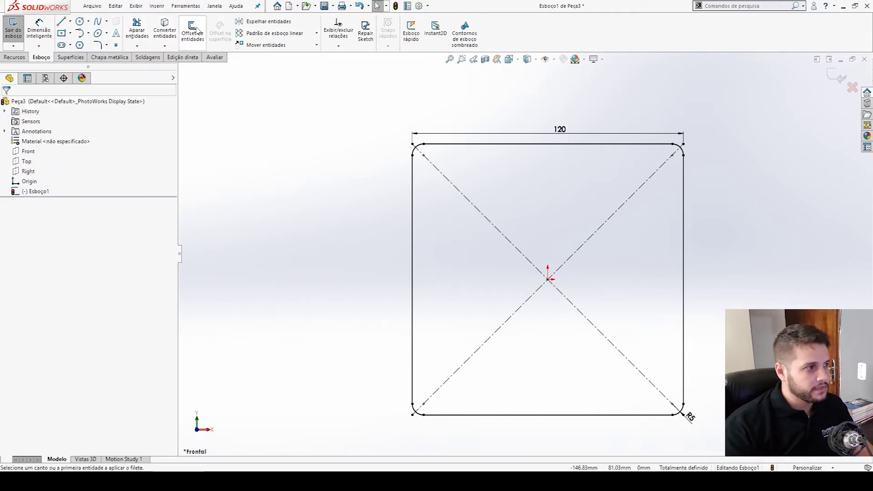
Step: Offset the whole rounded square contour inward by 2 mm to form the tube wall
{"action": "left_click", "coordinate": [195, 31]}
{"action": "left_click", "coordinate": [476, 144]}
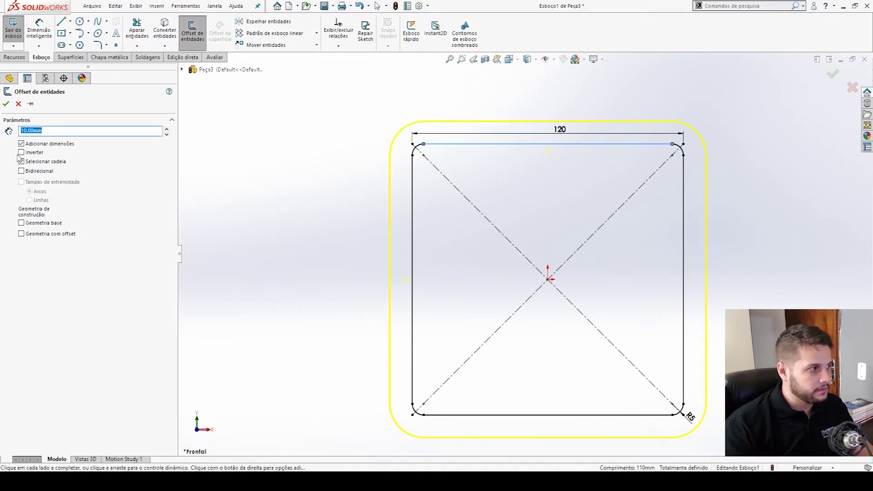
{"action": "left_click", "coordinate": [36, 153]}
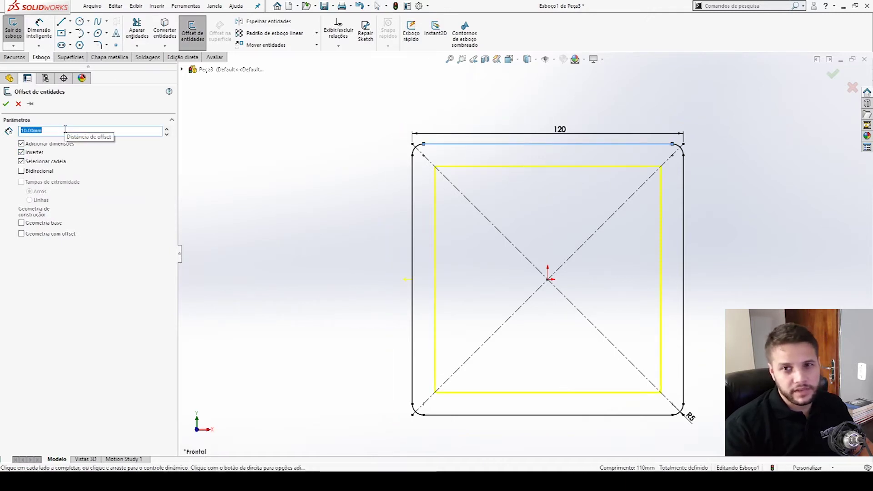
{"action": "type", "text": "2"}
{"action": "key", "text": "Return"}
{"action": "left_click", "coordinate": [832, 74]}
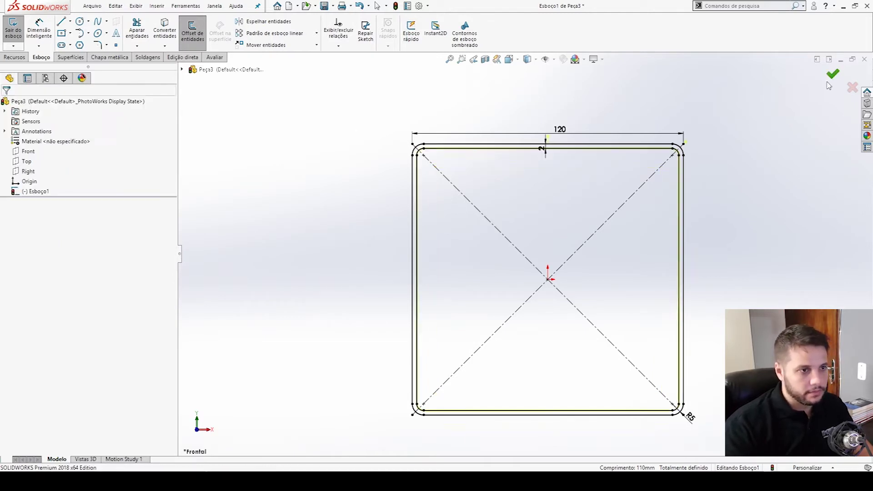
Step: Exit the tube profile sketch, keeping its geometry
{"action": "key", "text": "z"}
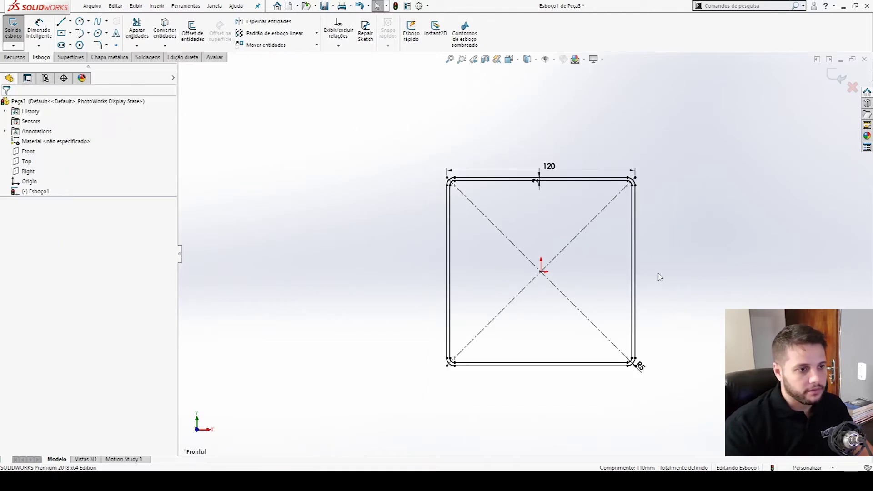
{"action": "mouse_move", "coordinate": [604, 224]}
{"action": "middle_mouse_down"}
{"action": "mouse_move", "coordinate": [558, 224]}
{"action": "mouse_move", "coordinate": [526, 189]}
{"action": "middle_mouse_up"}
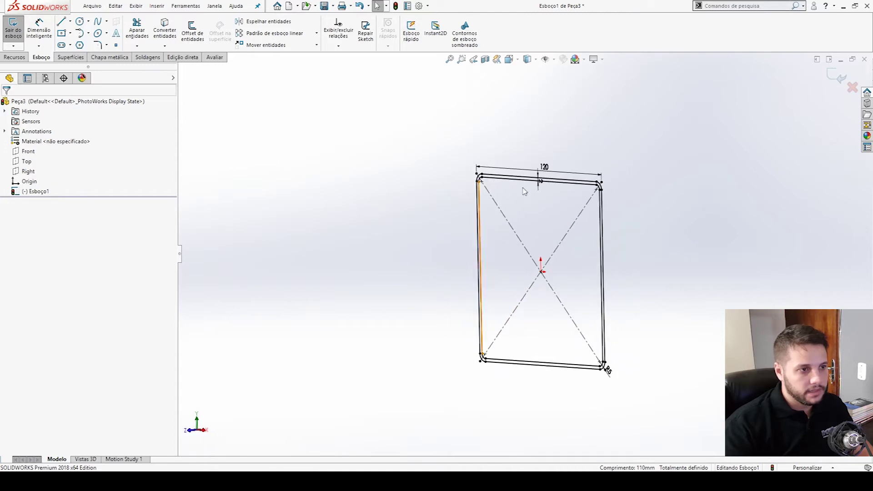
{"action": "left_click", "coordinate": [840, 83]}
{"action": "left_click", "coordinate": [30, 193]}
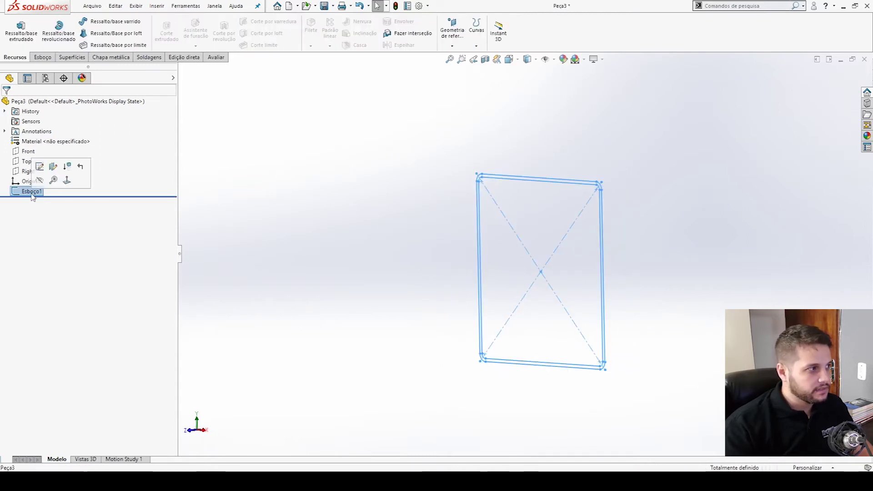
{"action": "left_click", "coordinate": [279, 221]}
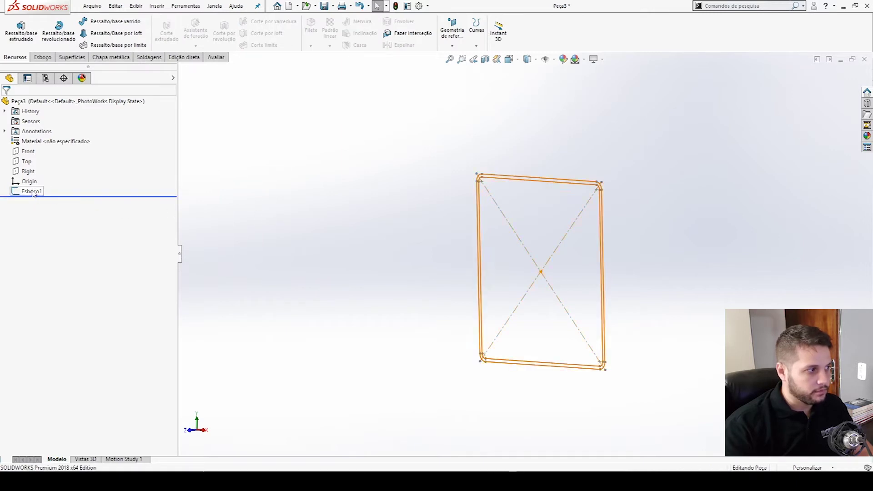
Step: Select the tube profile sketch and start saving the part as a Lib Feat Part (*.sldlfp) file
{"action": "left_click", "coordinate": [32, 192]}
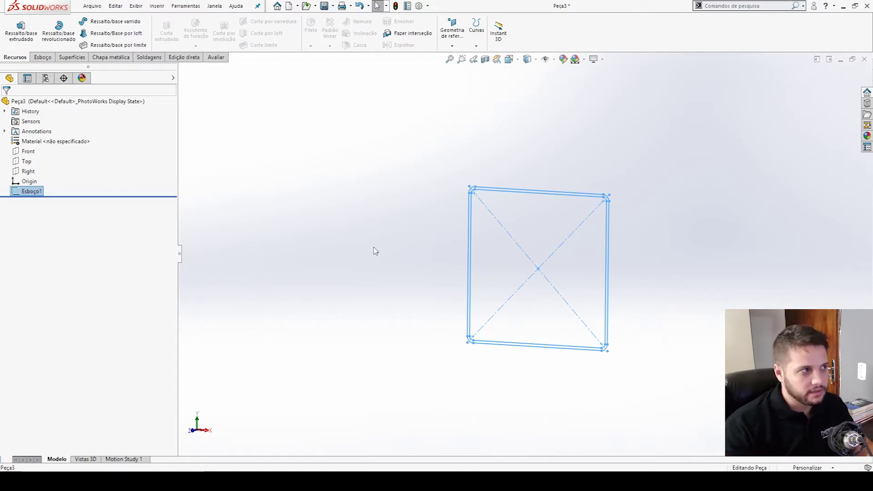
{"action": "left_click", "coordinate": [68, 244]}
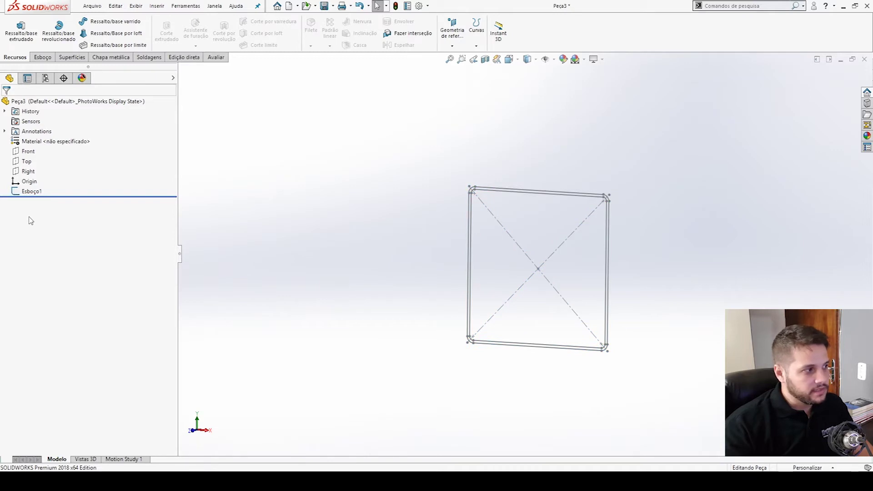
{"action": "left_click", "coordinate": [28, 192]}
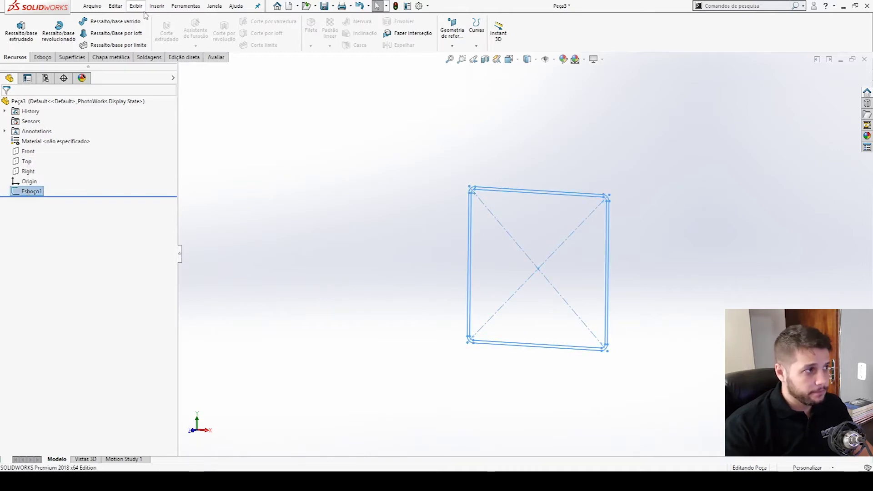
{"action": "left_click", "coordinate": [92, 6]}
{"action": "left_click", "coordinate": [332, 5]}
{"action": "left_click", "coordinate": [345, 28]}
{"action": "left_click", "coordinate": [318, 329]}
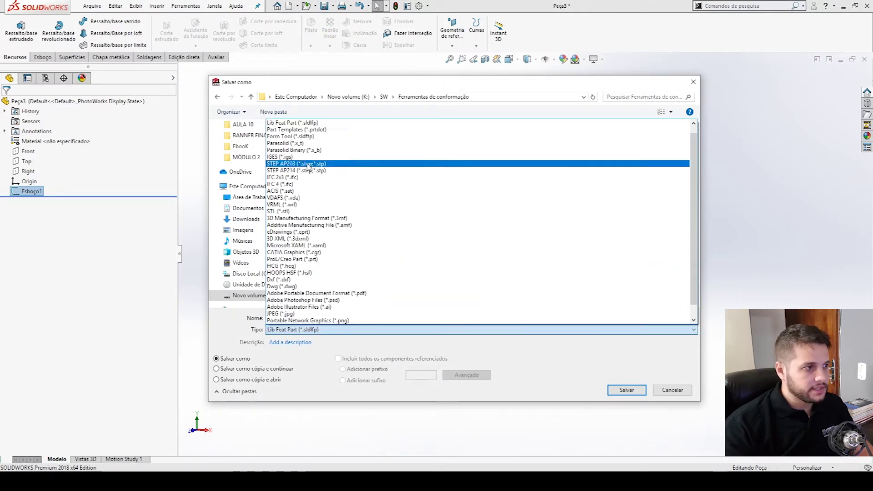
{"action": "left_click", "coordinate": [296, 123]}
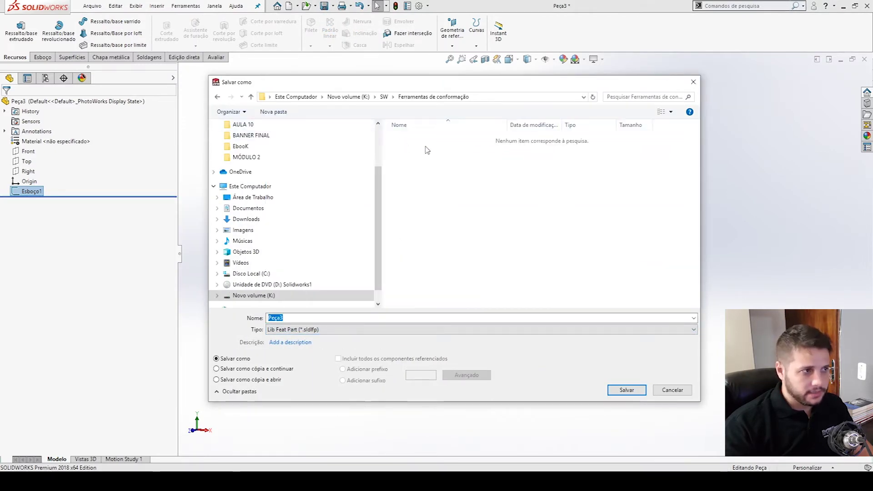
Step: Browse the save location to SW > Perfil criados > Perfis AcelorMittal > Perfil Quadrado
{"action": "left_click", "coordinate": [383, 96]}
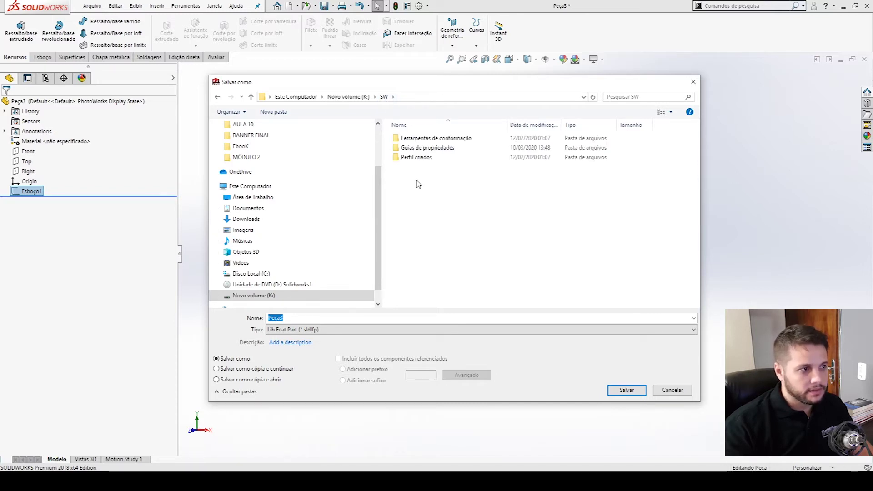
{"action": "double_click", "coordinate": [418, 157]}
{"action": "left_click", "coordinate": [418, 140]}
{"action": "double_click", "coordinate": [419, 139]}
{"action": "double_click", "coordinate": [427, 148]}
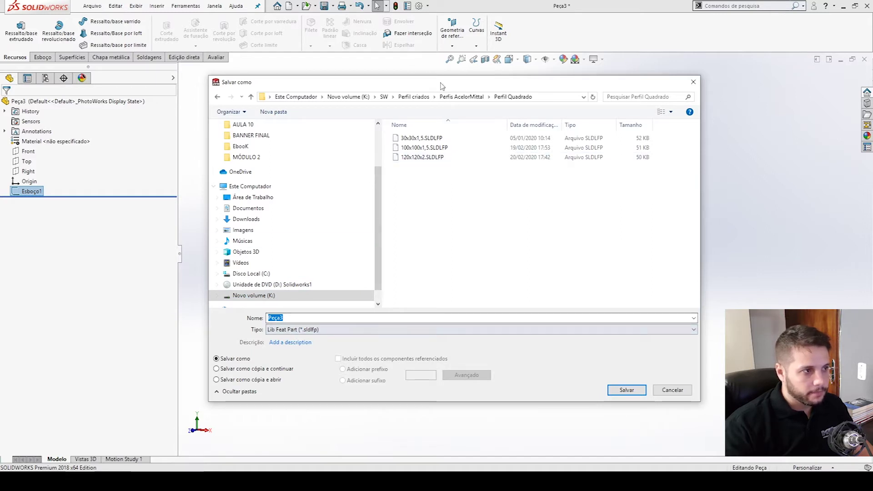
{"action": "left_click", "coordinate": [414, 96]}
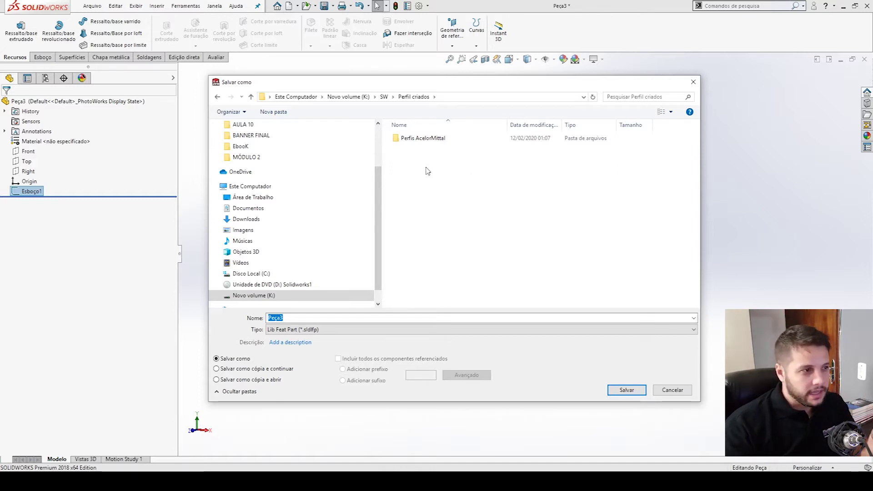
{"action": "double_click", "coordinate": [432, 141]}
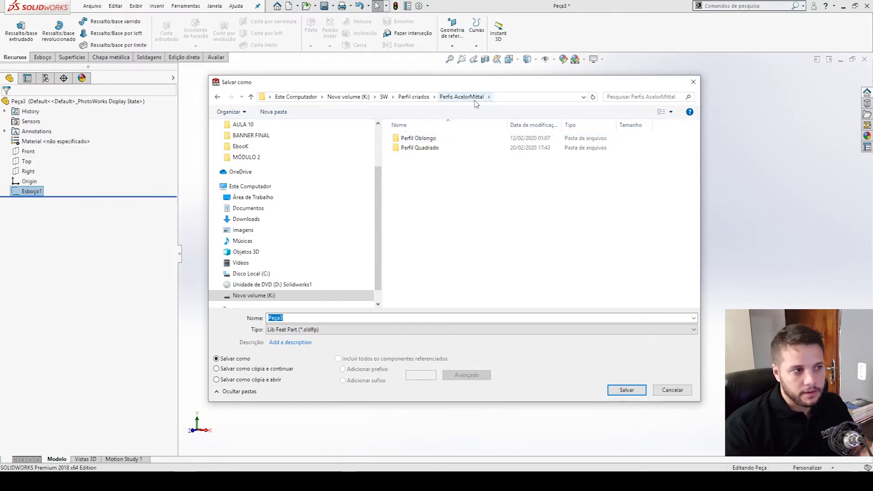
{"action": "double_click", "coordinate": [427, 148]}
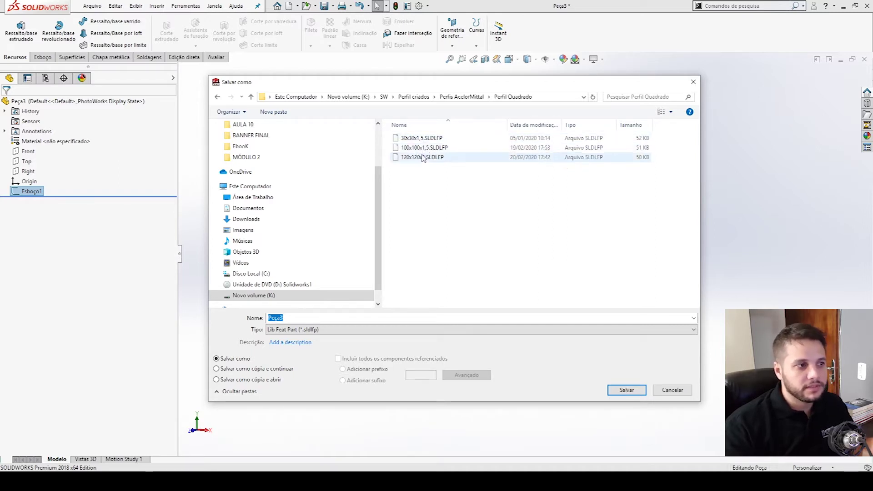
Step: Save the profile as 120x120x2.SLDLFP, overwriting the existing file, and close the document
{"action": "left_click", "coordinate": [427, 159]}
{"action": "left_click", "coordinate": [285, 317]}
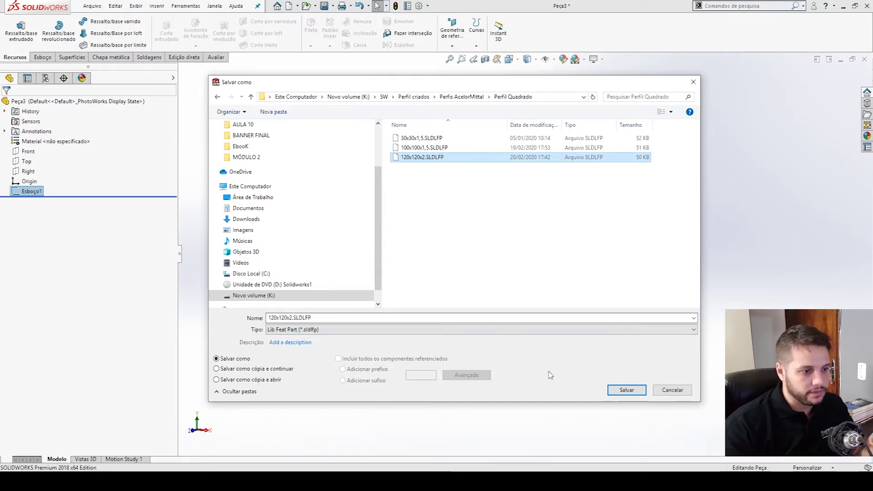
{"action": "left_click", "coordinate": [633, 394]}
{"action": "left_click", "coordinate": [459, 241]}
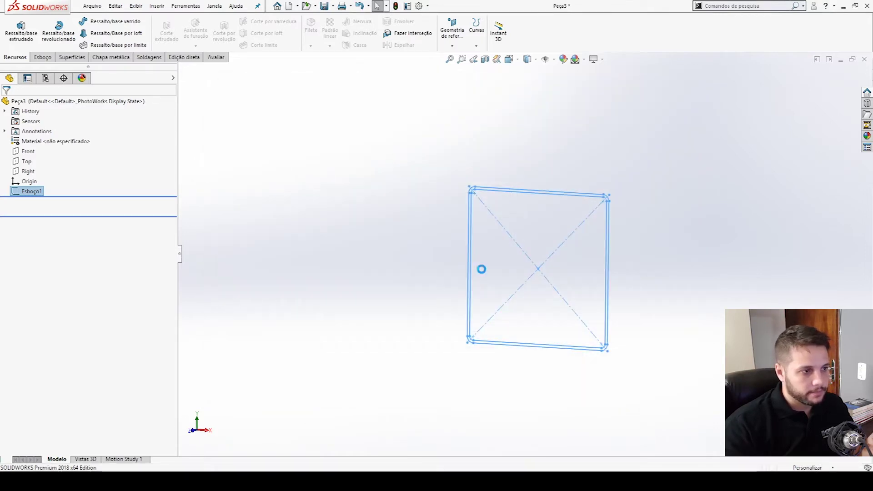
{"action": "left_click", "coordinate": [864, 59]}
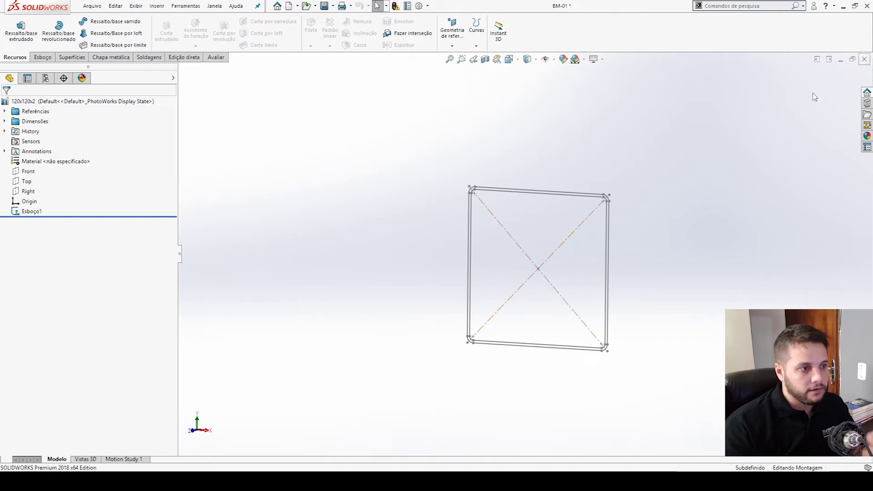
Step: Create a new part and open a sketch on the Right plane
{"action": "left_click", "coordinate": [288, 7]}
{"action": "double_click", "coordinate": [212, 163]}
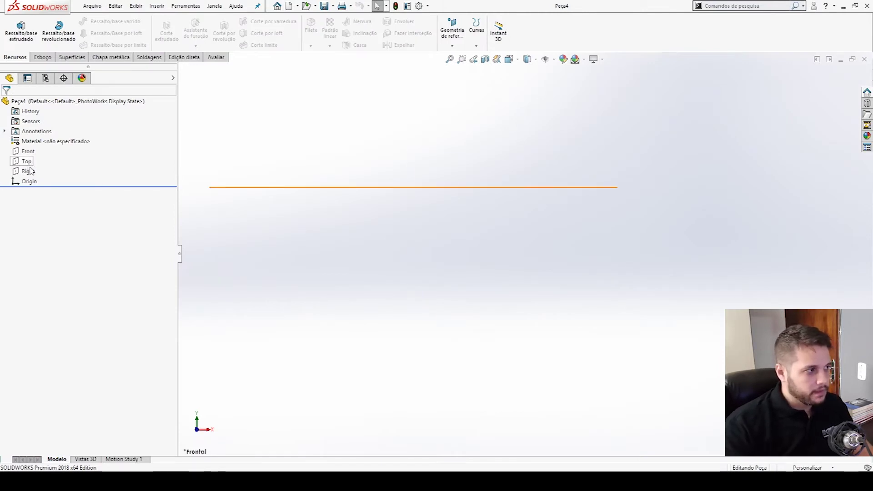
{"action": "key", "text": "ctrl+7"}
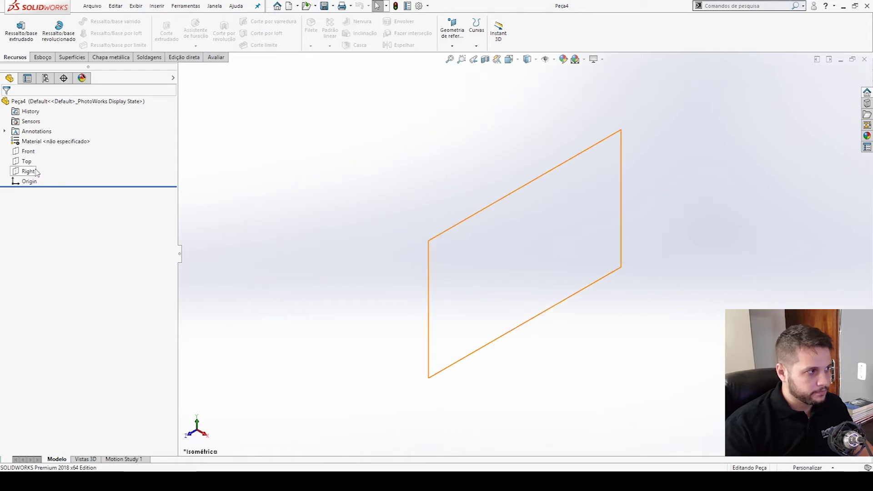
{"action": "left_click", "coordinate": [31, 171]}
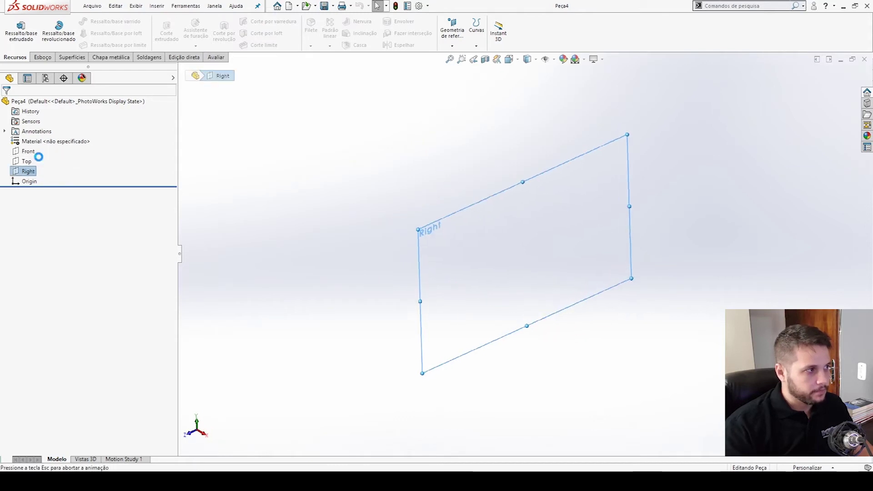
{"action": "left_click", "coordinate": [39, 157]}
Step: Sketch a horizontal line about 123 mm long passing through the origin
{"action": "left_click", "coordinate": [63, 24]}
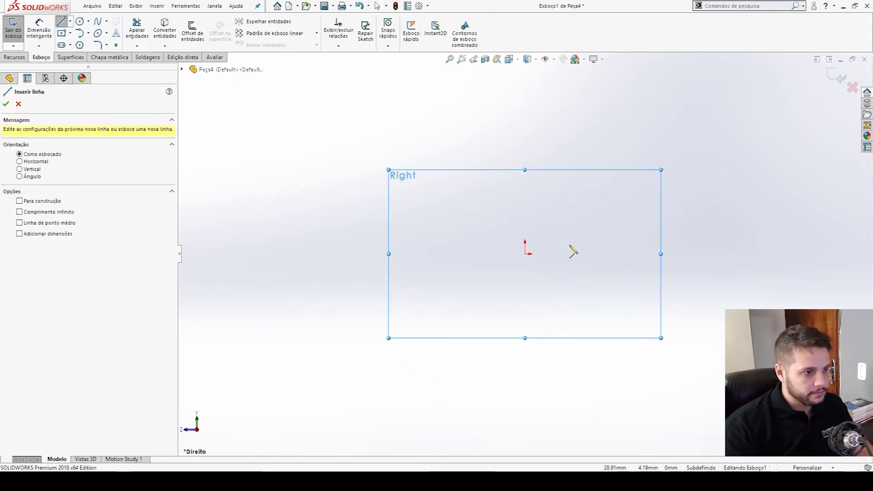
{"action": "left_click", "coordinate": [437, 253]}
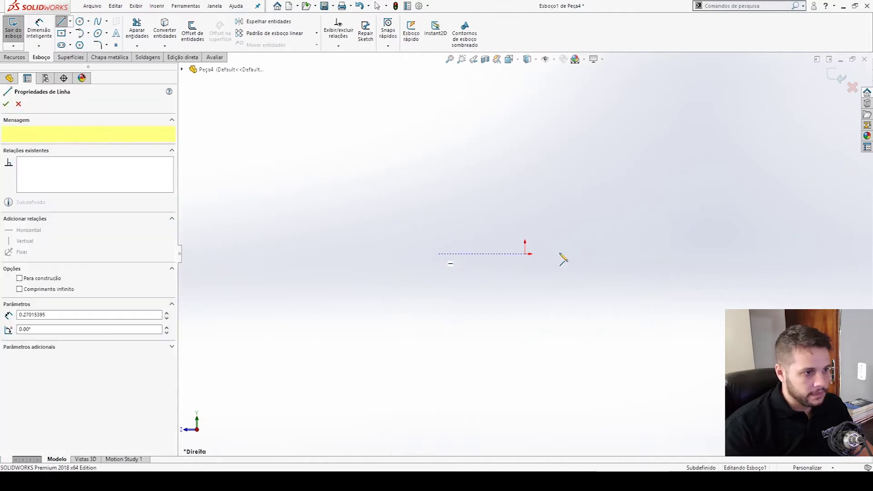
{"action": "left_click", "coordinate": [644, 254]}
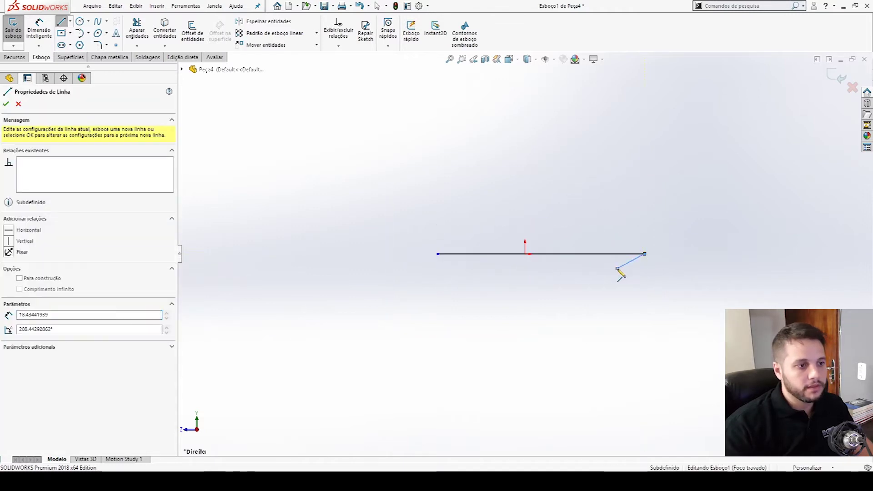
{"action": "key", "text": "Escape"}
Step: Make the line's midpoint coincident with the origin
{"action": "right_click", "coordinate": [574, 255]}
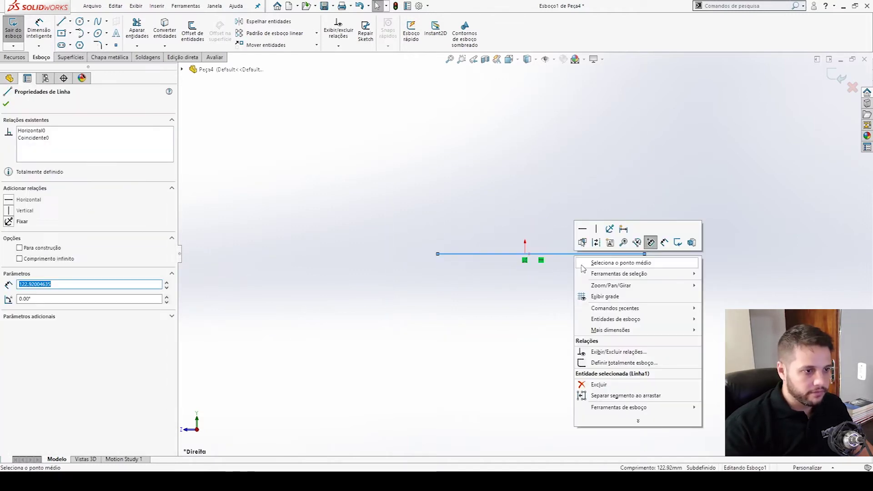
{"action": "left_click", "coordinate": [609, 262]}
{"action": "left_click", "coordinate": [524, 254], "text": "ctrl"}
{"action": "left_click", "coordinate": [578, 213]}
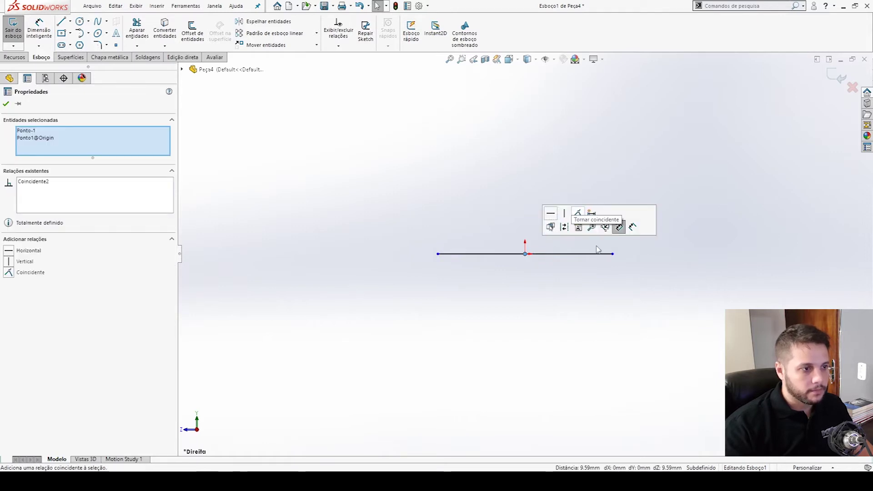
{"action": "key", "text": "Escape"}
Step: Dimension the line's length to 400 mm and exit the sketch
{"action": "key", "text": "d"}
{"action": "left_click", "coordinate": [562, 254]}
{"action": "left_click", "coordinate": [543, 214]}
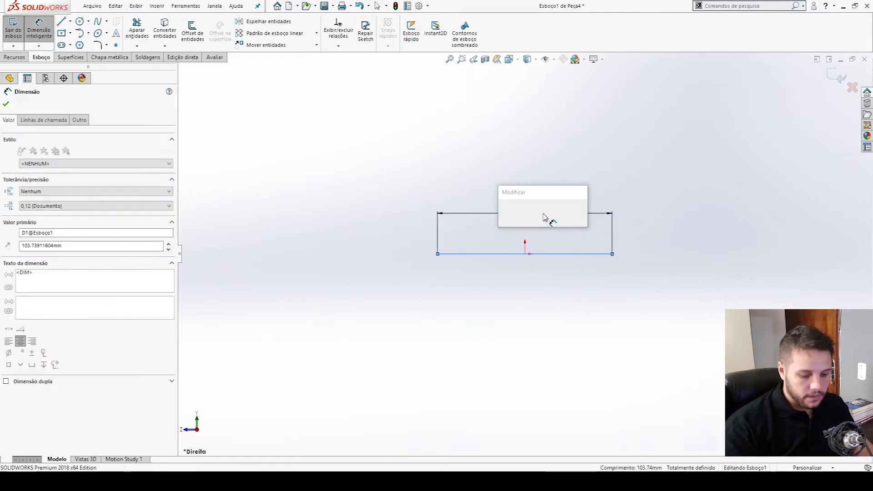
{"action": "type", "text": "400"}
{"action": "key", "text": "Return"}
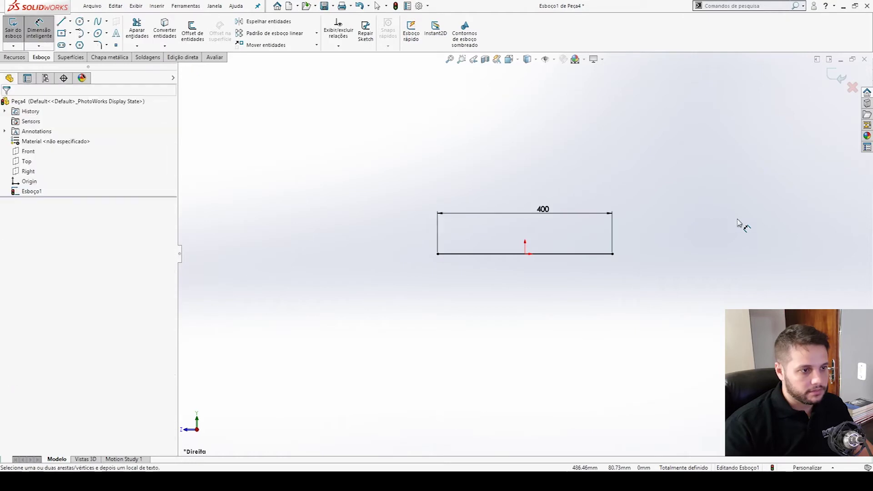
{"action": "key", "text": "Escape"}
{"action": "left_click", "coordinate": [836, 77]}
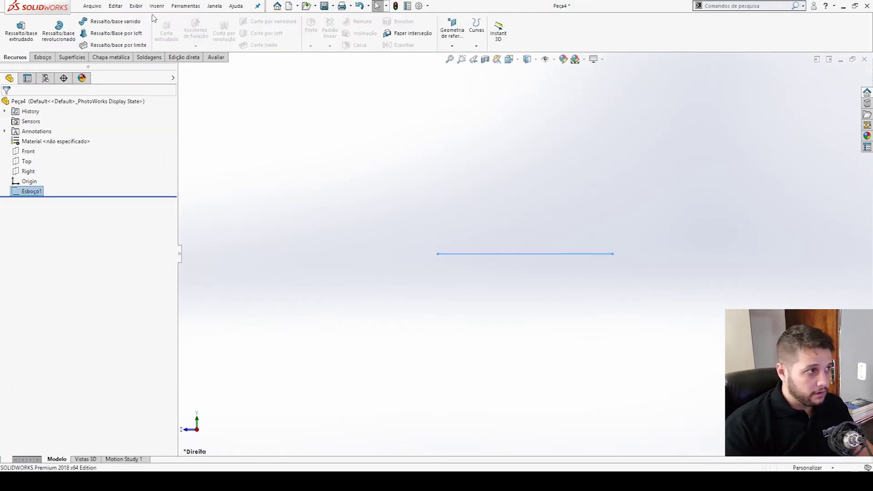
Step: Create a weldment structural member along the line using Perfis AcelorMittal, Perfil Quadrado, size 120x120x2
{"action": "left_click", "coordinate": [157, 7]}
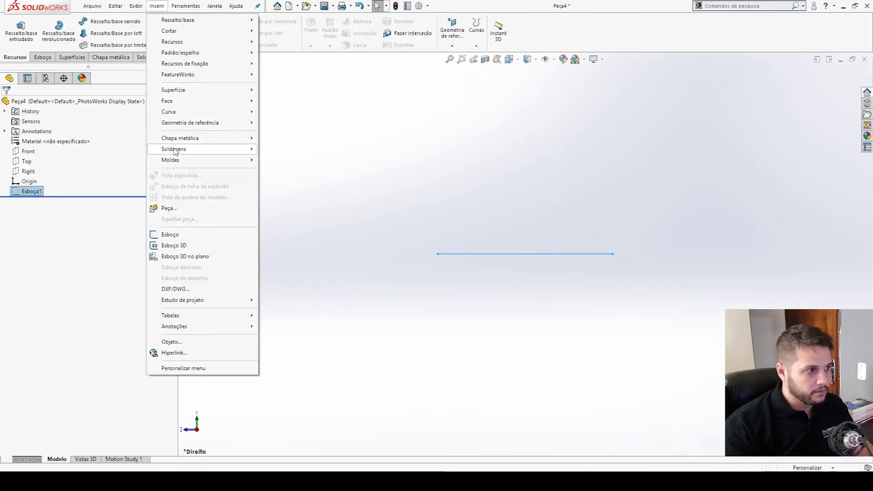
{"action": "mouse_move", "coordinate": [247, 149]}
{"action": "left_click", "coordinate": [299, 160]}
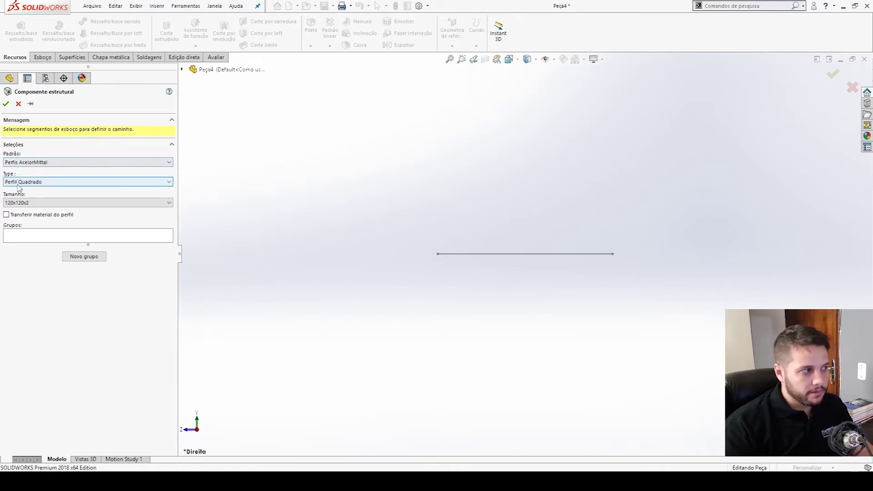
{"action": "left_click", "coordinate": [48, 237]}
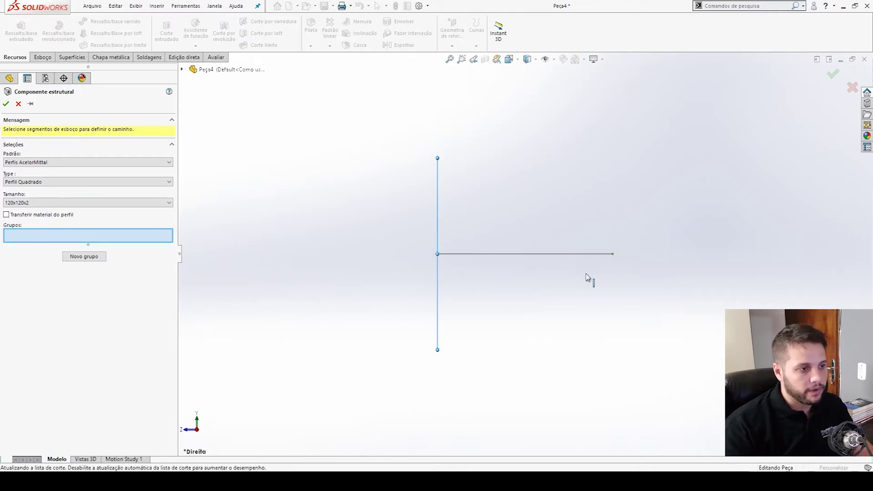
{"action": "left_click", "coordinate": [522, 275]}
{"action": "middle_click_drag", "start_coordinate": [447, 261], "coordinate": [535, 245]}
{"action": "scroll", "coordinate": [533, 243], "scroll_direction": "down", "scroll_amount": 5}
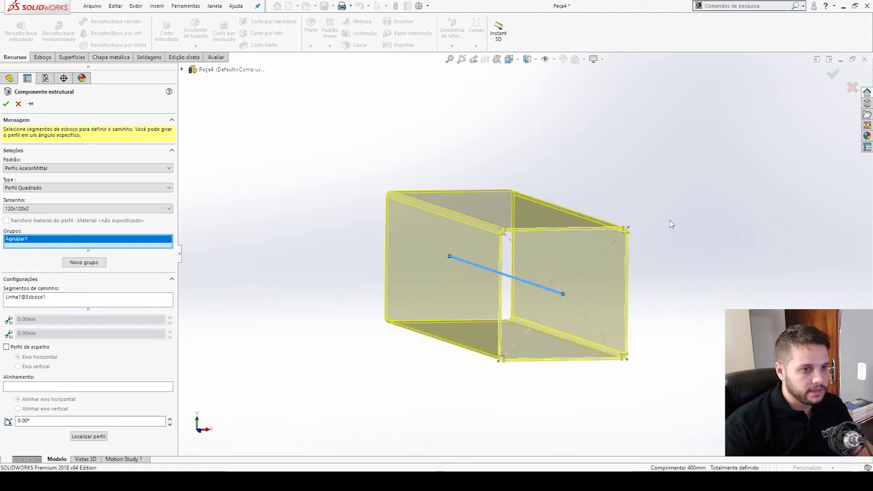
{"action": "left_click", "coordinate": [833, 75]}
Step: Check the tube's inner corner radius and measure the distance between its two side faces
{"action": "scroll", "coordinate": [547, 227], "scroll_direction": "down", "scroll_amount": 4}
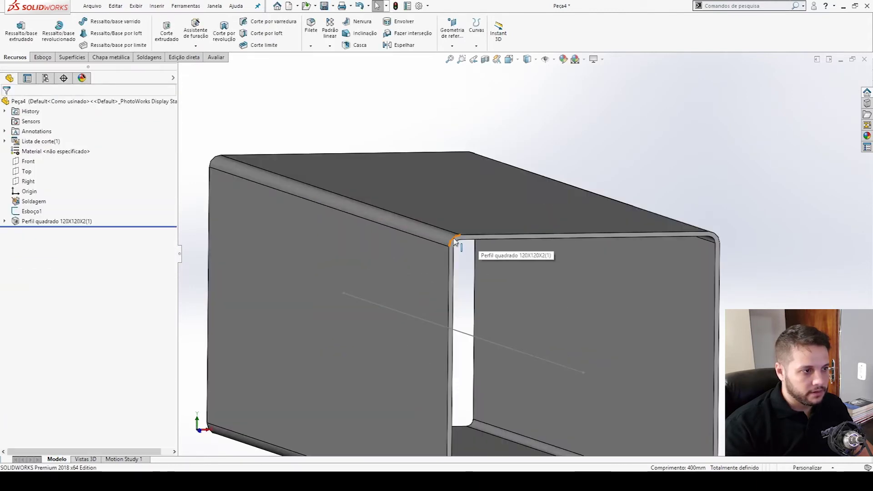
{"action": "left_click", "coordinate": [462, 249]}
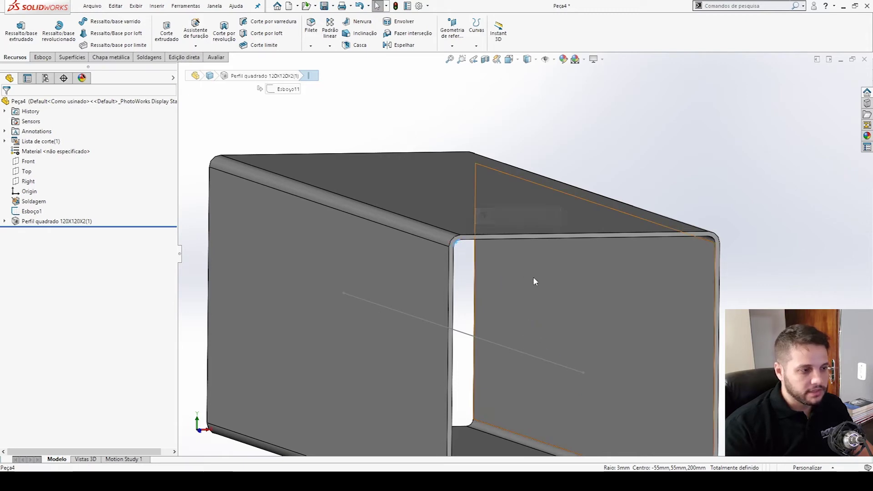
{"action": "left_click", "coordinate": [446, 285]}
{"action": "middle_click_drag", "start_coordinate": [492, 304], "coordinate": [411, 304]}
{"action": "scroll", "coordinate": [412, 304], "scroll_direction": "up", "scroll_amount": 5}
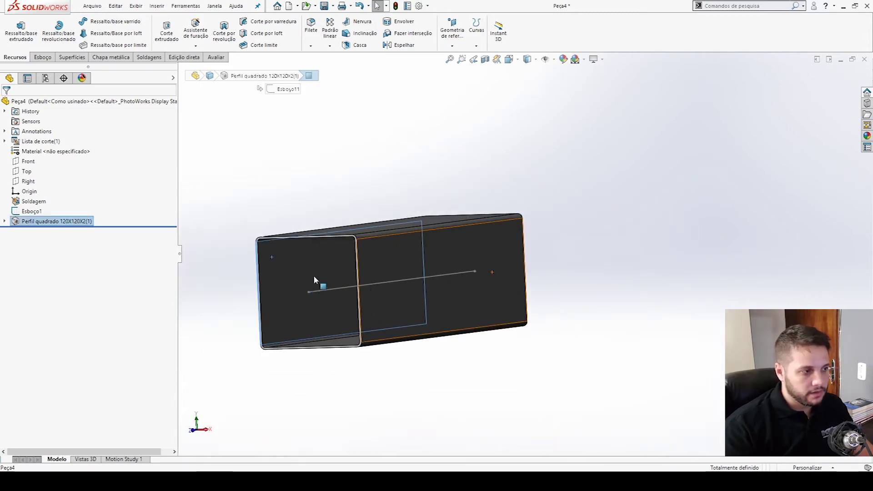
{"action": "left_click", "coordinate": [313, 276], "text": "ctrl"}
{"action": "left_click", "coordinate": [632, 390]}
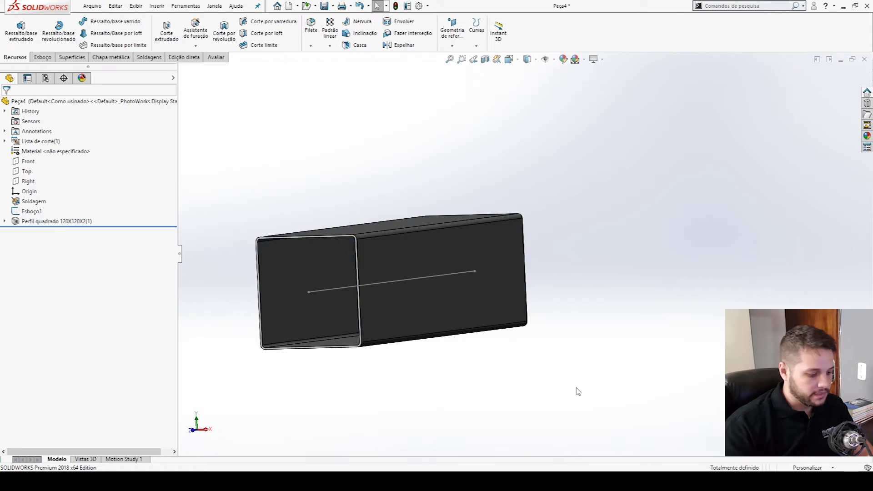
Step: Examine the finished square tube from all around and in the isometric, front and right standard views
{"action": "key", "text": "ctrl+7"}
{"action": "middle_click_drag", "start_coordinate": [591, 370], "coordinate": [562, 288]}
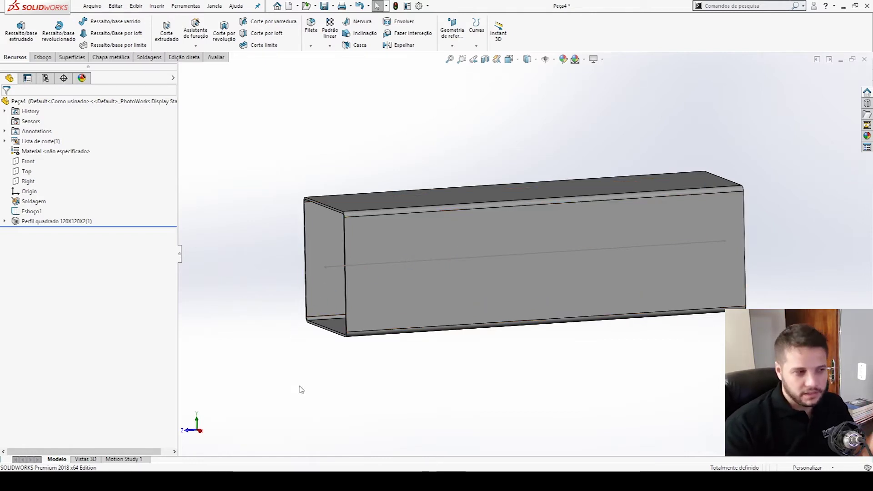
{"action": "middle_click_drag", "start_coordinate": [403, 404], "coordinate": [630, 262]}
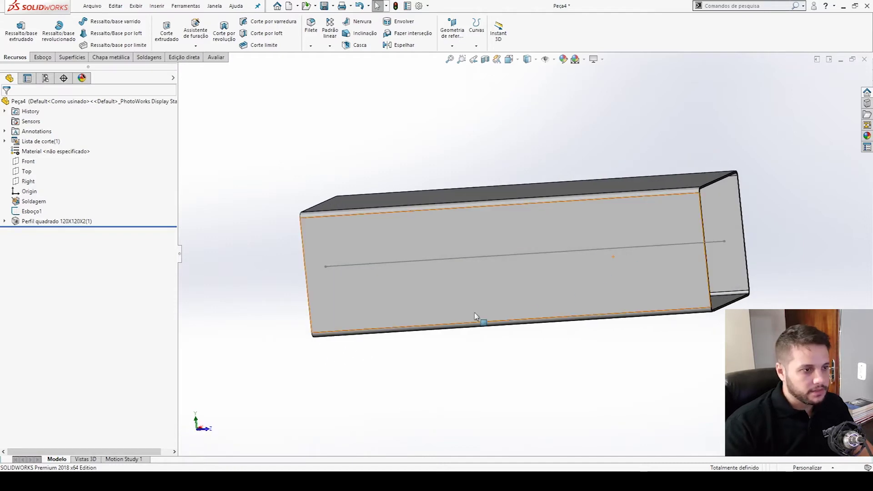
{"action": "middle_click_drag", "start_coordinate": [481, 319], "coordinate": [572, 372]}
{"action": "key", "text": "ctrl+7"}
{"action": "key", "text": "ctrl+1"}
{"action": "key", "text": "ctrl+4"}
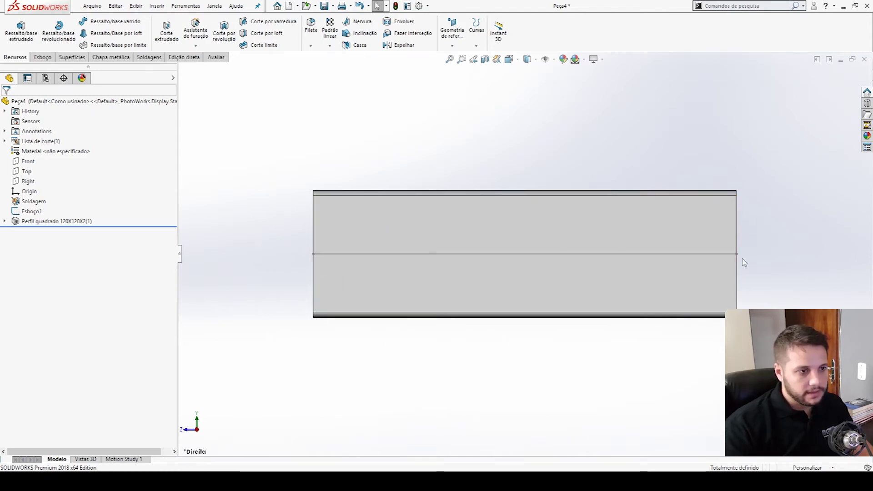
{"action": "middle_click_drag", "start_coordinate": [587, 165], "coordinate": [559, 218]}
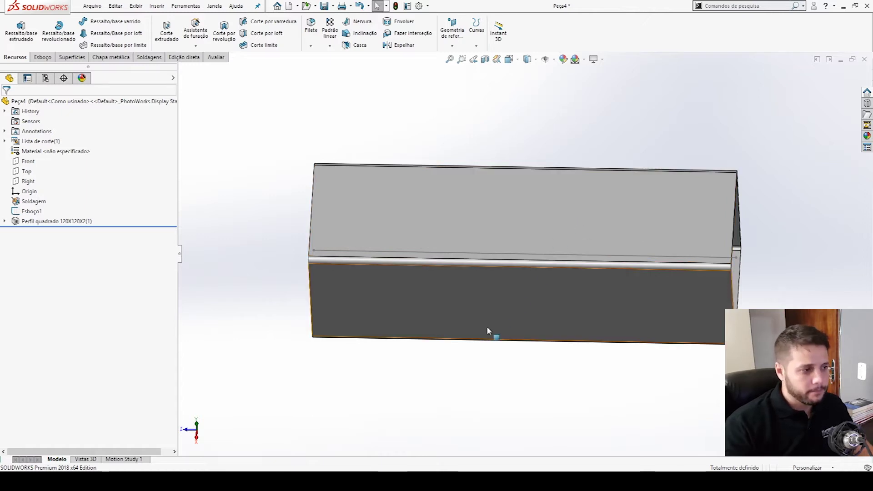
{"action": "left_click", "coordinate": [415, 338]}
{"action": "left_click", "coordinate": [437, 292]}
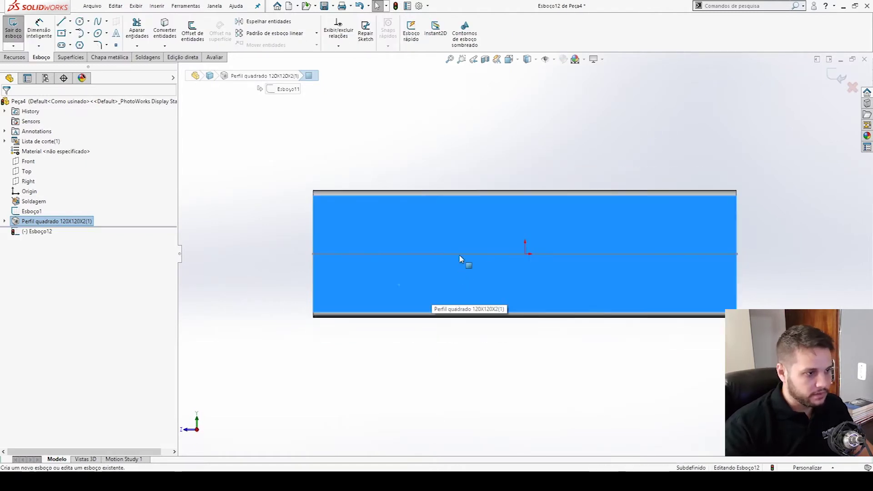
{"action": "left_click", "coordinate": [851, 87]}
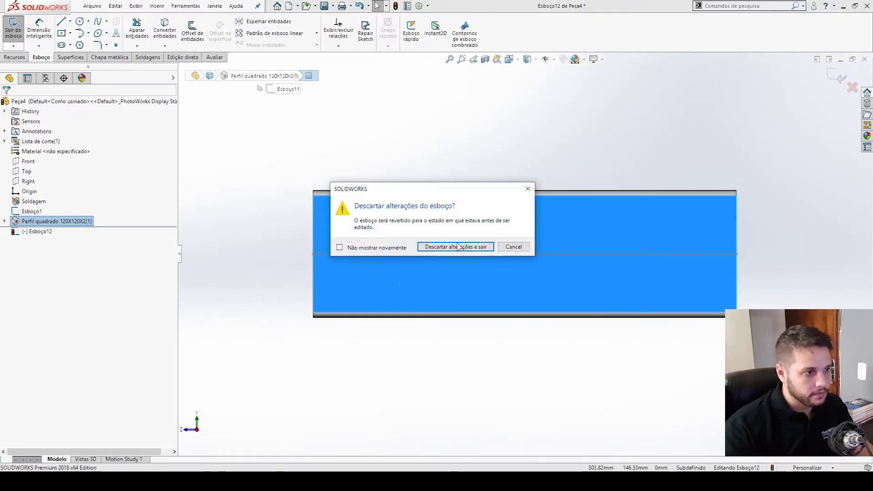
{"action": "left_click", "coordinate": [455, 245]}
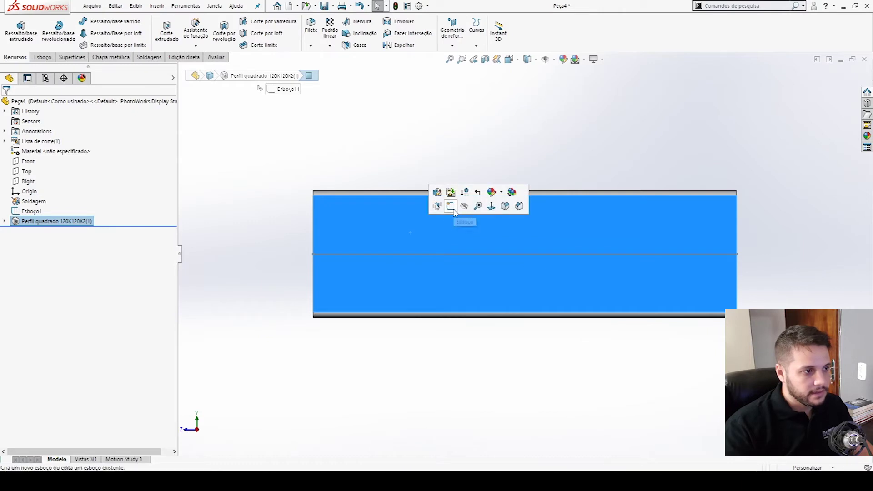
Step: Sketch on the tube's side face a vertical line about 28 mm long up the end edge, then a slanted line to the upper edge
{"action": "left_click", "coordinate": [451, 206]}
{"action": "left_click", "coordinate": [61, 22]}
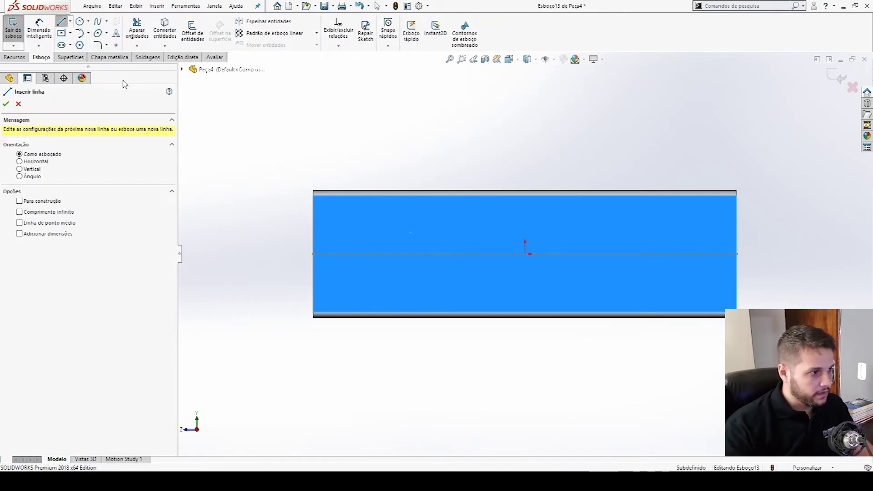
{"action": "left_click", "coordinate": [313, 317]}
{"action": "left_click", "coordinate": [313, 287]}
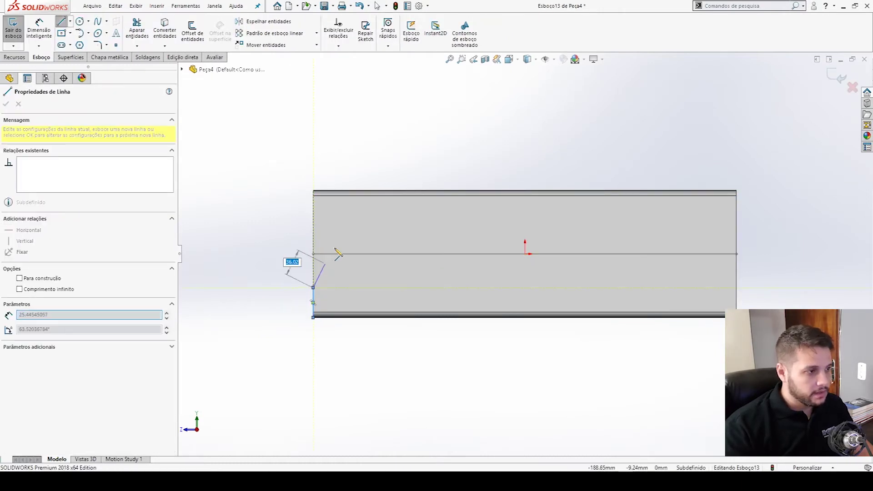
{"action": "left_click", "coordinate": [369, 191]}
{"action": "key", "text": "Escape"}
{"action": "key", "text": "Escape"}
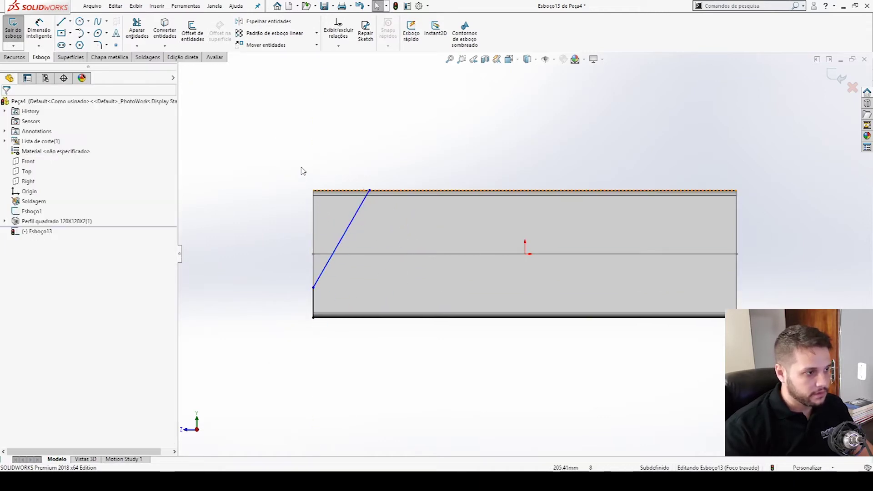
Step: Close the sketch outline with straight lines running above the tube and past its end, back to the lower corner
{"action": "left_click", "coordinate": [61, 21]}
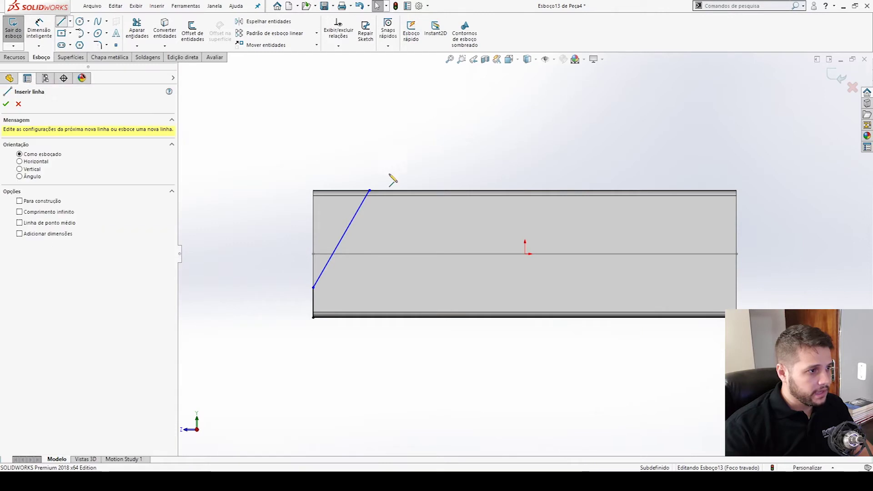
{"action": "left_click", "coordinate": [369, 191]}
{"action": "left_click", "coordinate": [369, 178]}
{"action": "left_click", "coordinate": [279, 177]}
{"action": "left_click", "coordinate": [279, 317]}
{"action": "left_click", "coordinate": [312, 317]}
{"action": "key", "text": "Escape"}
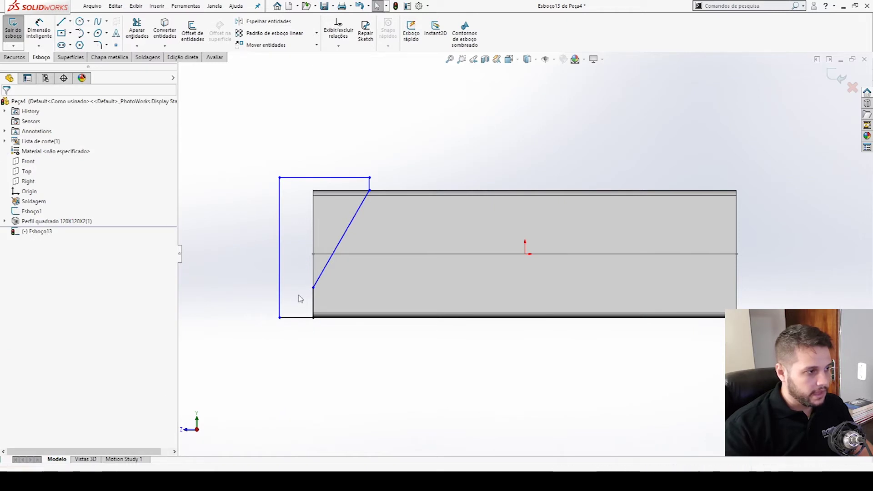
Step: Dimension the angle between the slanted line and the tube's end edge to 30°
{"action": "scroll", "coordinate": [309, 236], "scroll_direction": "down", "scroll_amount": 3}
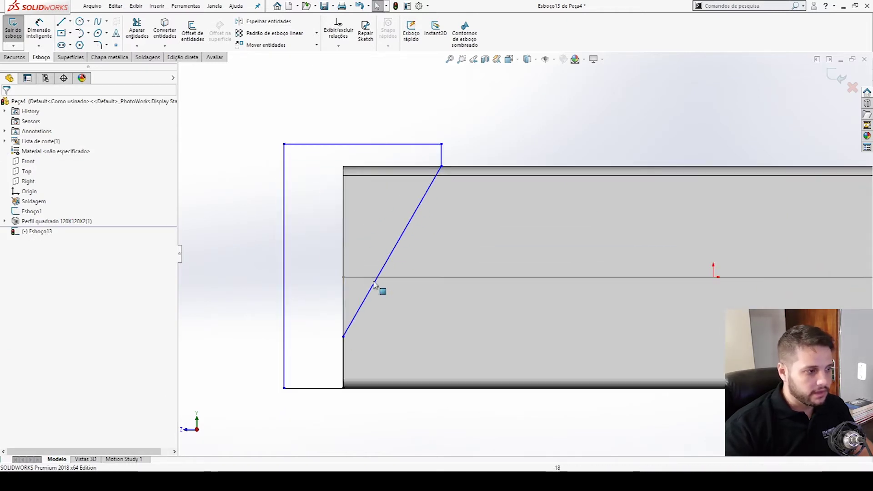
{"action": "key", "text": "d"}
{"action": "left_click", "coordinate": [368, 296]}
{"action": "left_click", "coordinate": [346, 269]}
{"action": "left_click", "coordinate": [351, 256]}
{"action": "key", "text": "Return"}
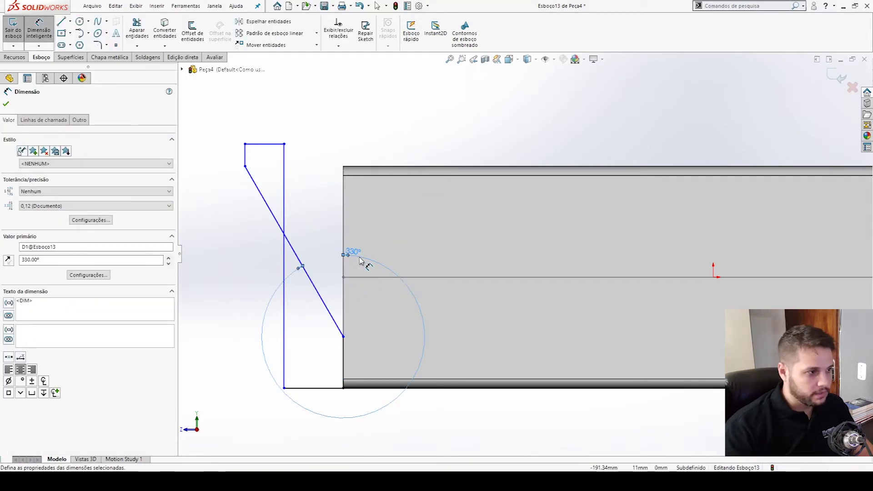
{"action": "double_click", "coordinate": [355, 253]}
{"action": "type", "text": "30"}
{"action": "key", "text": "Return"}
{"action": "key", "text": "Escape"}
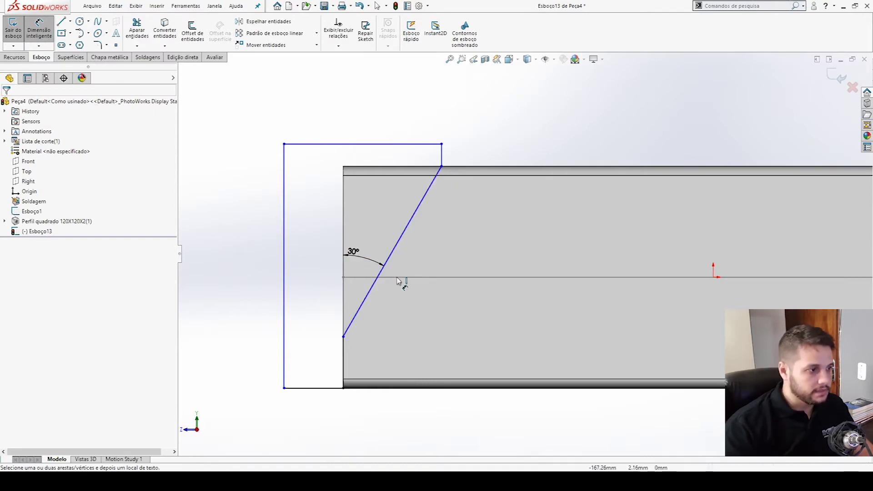
Step: Dimension the short vertical line on the tube's end edge to 30 mm
{"action": "left_click", "coordinate": [344, 352]}
{"action": "left_click", "coordinate": [330, 353]}
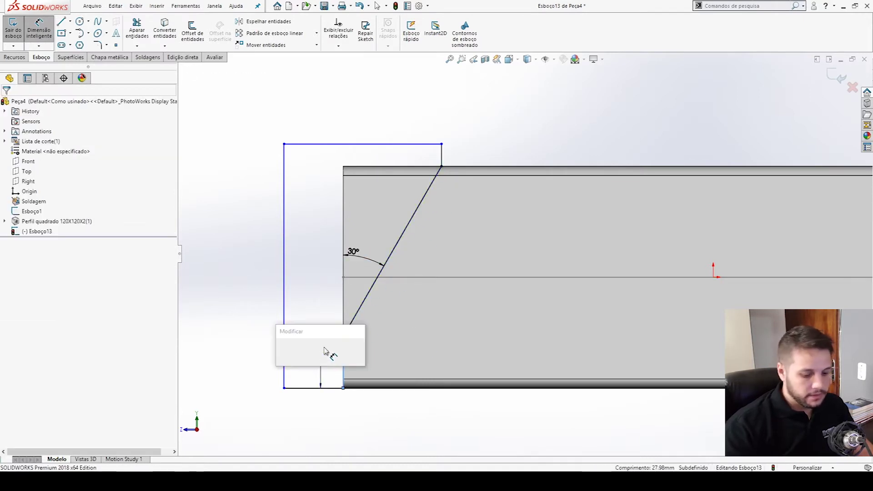
{"action": "type", "text": "30"}
{"action": "key", "text": "Return"}
{"action": "key", "text": "Escape"}
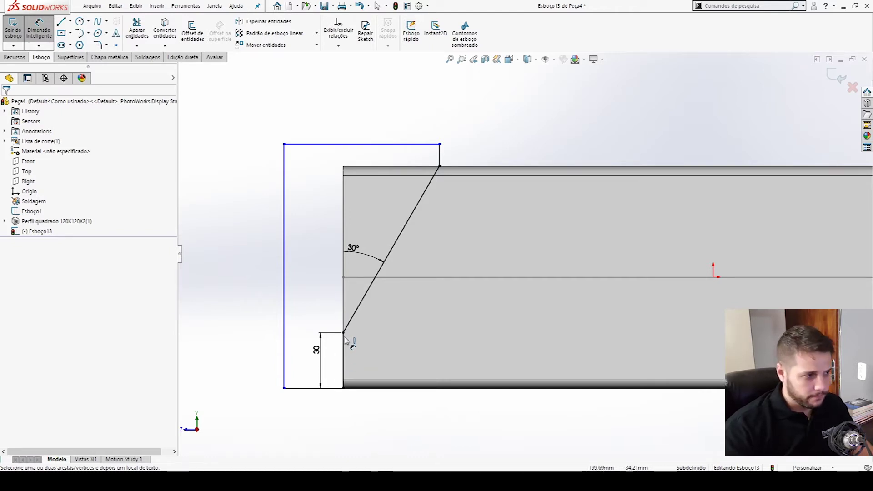
Step: Dimension the short vertical line above the tube to 10 mm and the upper horizontal line to 80 mm, and exit the sketch
{"action": "left_click", "coordinate": [439, 154]}
{"action": "left_click", "coordinate": [447, 154]}
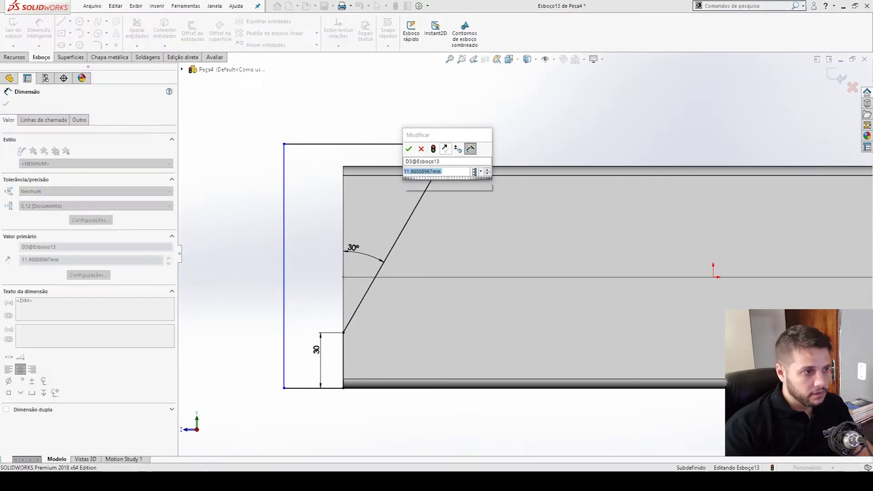
{"action": "type", "text": "10"}
{"action": "key", "text": "Return"}
{"action": "left_click", "coordinate": [309, 147]}
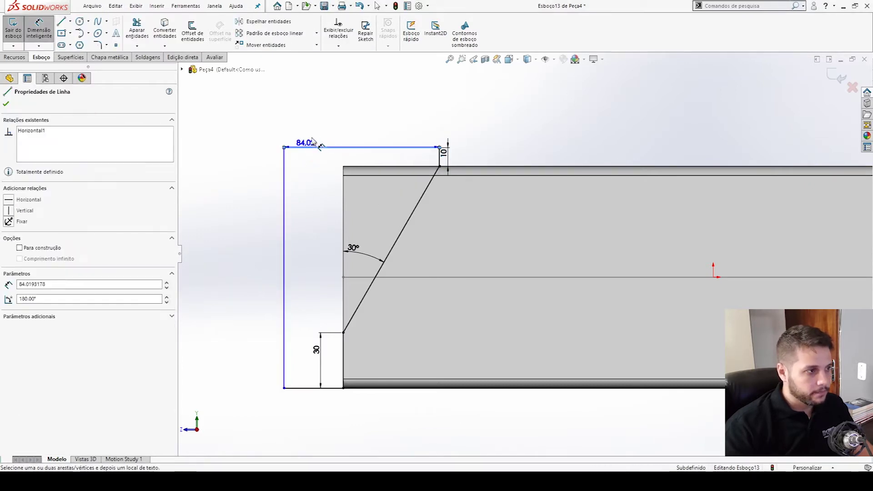
{"action": "left_click", "coordinate": [312, 139]}
{"action": "type", "text": "80"}
{"action": "key", "text": "Return"}
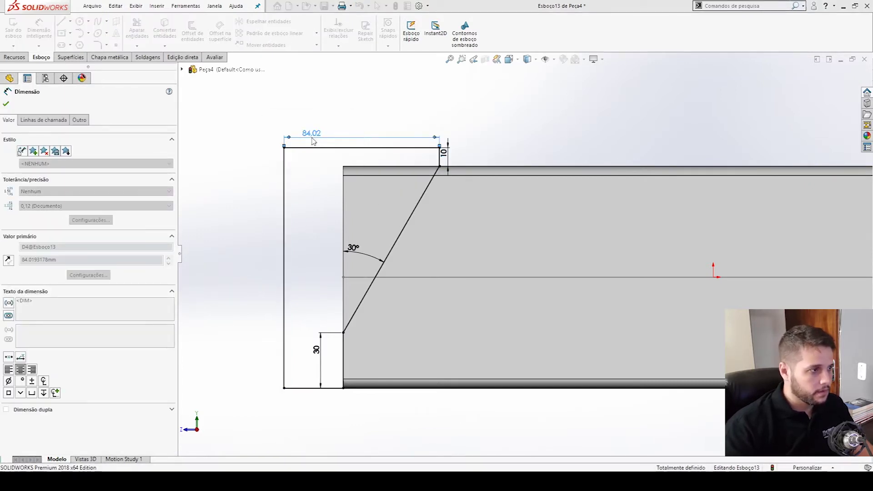
{"action": "left_click", "coordinate": [570, 114]}
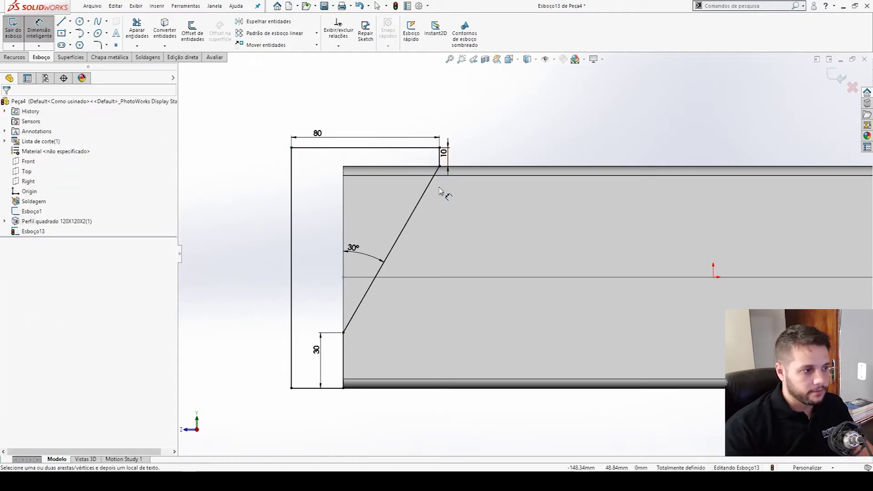
{"action": "scroll", "coordinate": [523, 191], "scroll_direction": "up", "scroll_amount": 2}
{"action": "left_click", "coordinate": [840, 85]}
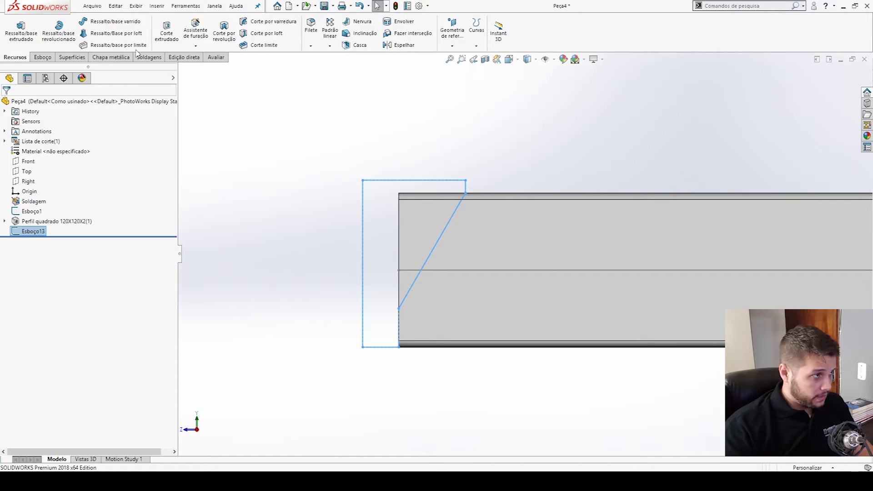
Step: Cut the tube's end with an extruded cut of the closed outline, using the Passante (through all) end condition
{"action": "left_click", "coordinate": [166, 31]}
{"action": "left_click", "coordinate": [91, 158]}
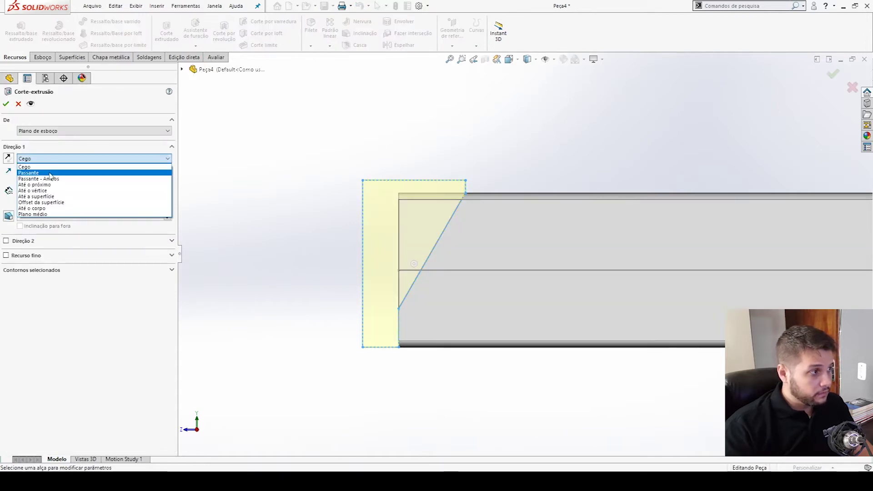
{"action": "left_click", "coordinate": [37, 171]}
{"action": "middle_click_drag", "start_coordinate": [432, 237], "coordinate": [560, 260]}
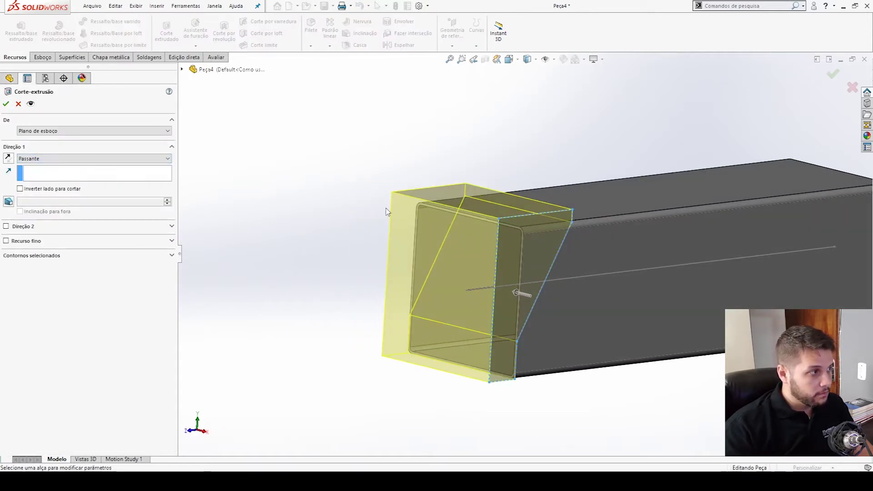
{"action": "left_click", "coordinate": [6, 103]}
Step: Show the tube in the top standard view and hide all item types, including the path sketch line
{"action": "middle_click_drag", "start_coordinate": [609, 280], "coordinate": [502, 259]}
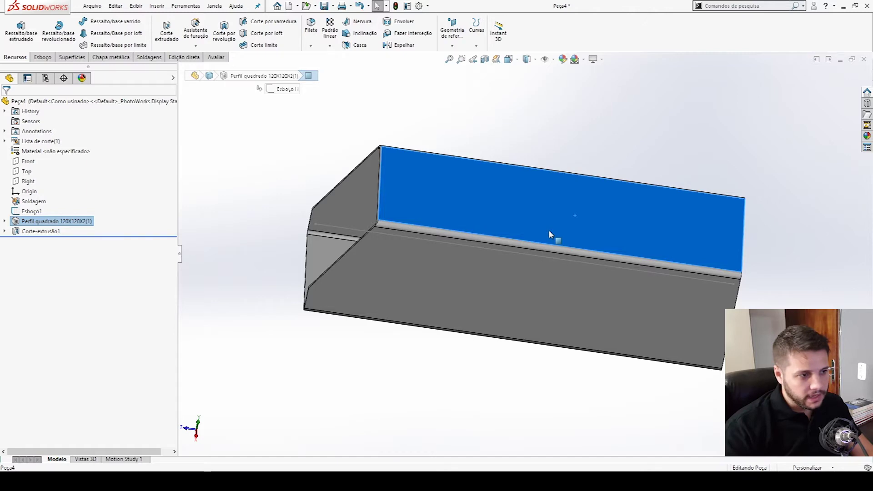
{"action": "left_click", "coordinate": [530, 394]}
{"action": "key", "text": "ctrl+5"}
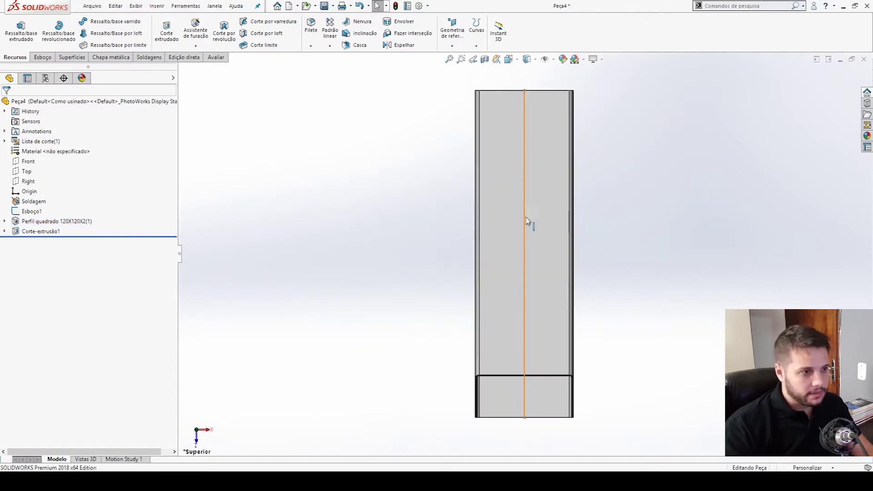
{"action": "left_click", "coordinate": [553, 60]}
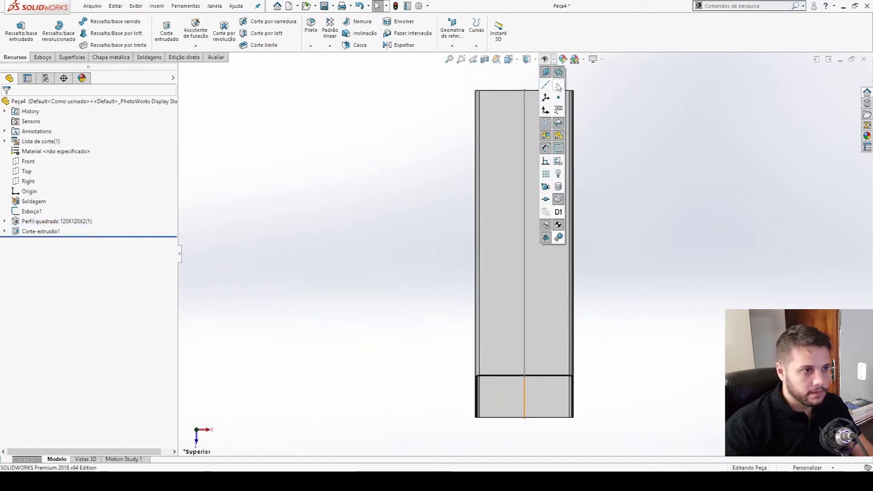
{"action": "left_click", "coordinate": [559, 104]}
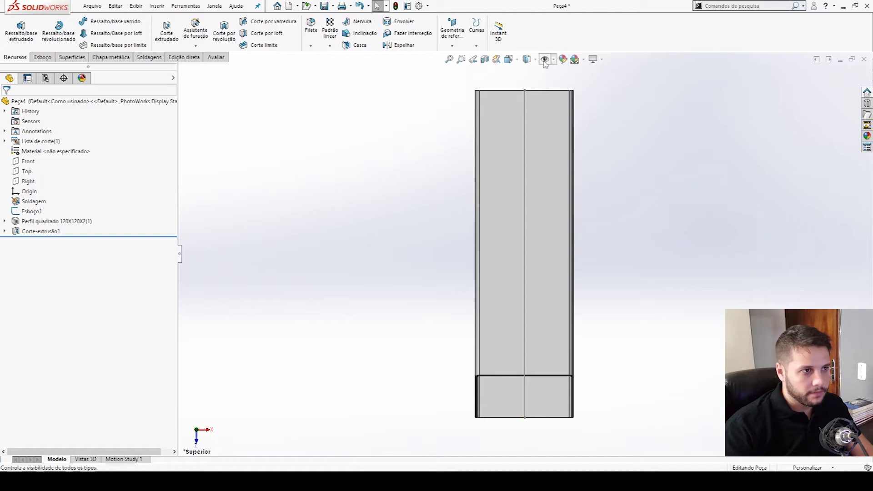
Step: Sketch a center rectangle about 218 mm long on the tube's top face, centred on the tube's axis
{"action": "left_click", "coordinate": [541, 175]}
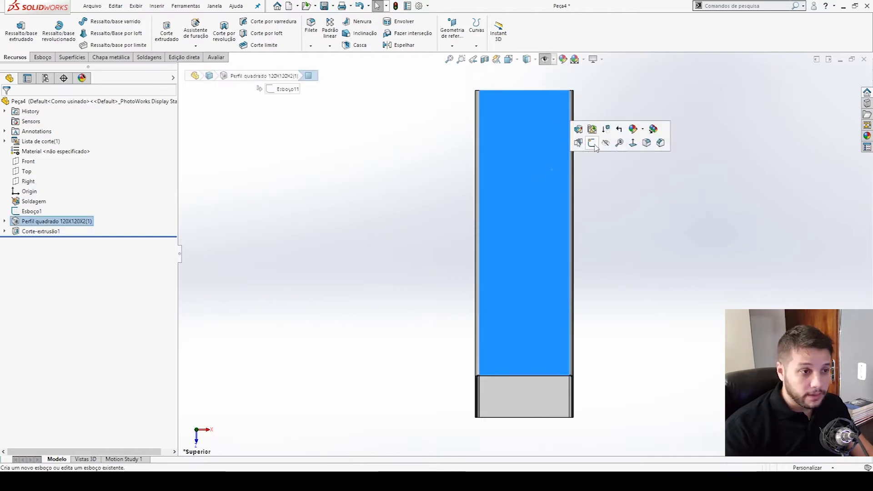
{"action": "left_click", "coordinate": [580, 146]}
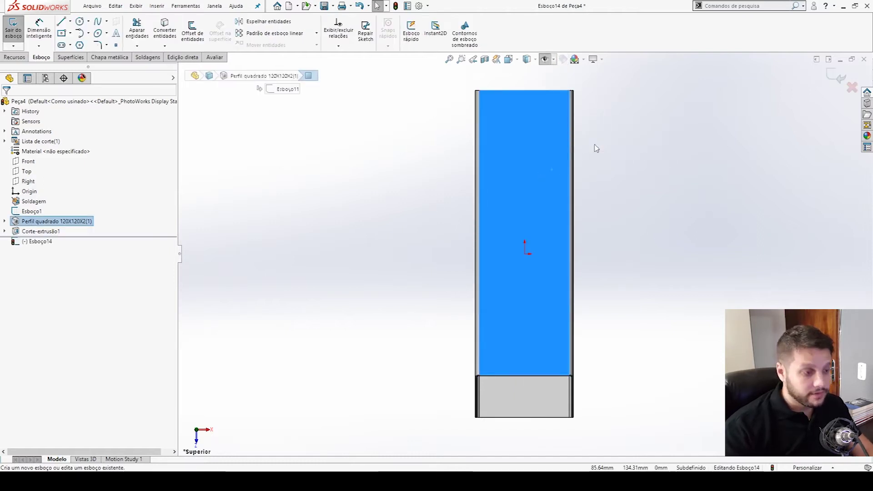
{"action": "left_click", "coordinate": [61, 33]}
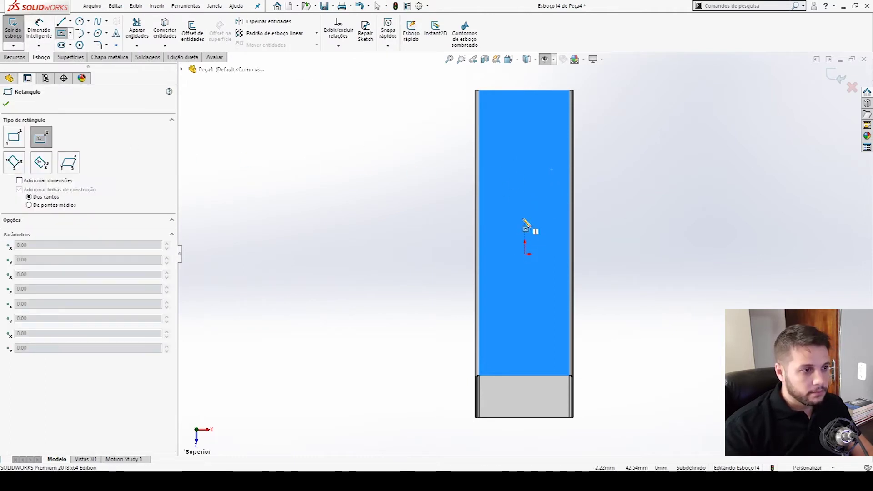
{"action": "left_click", "coordinate": [525, 166]}
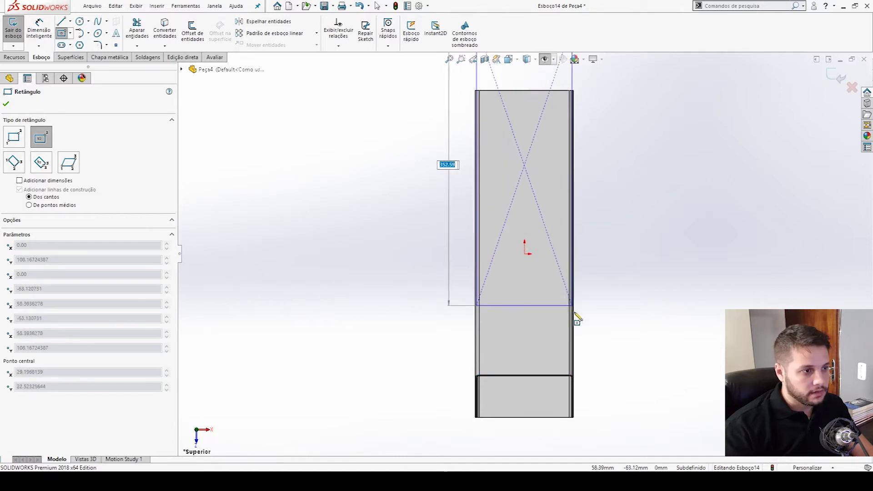
{"action": "left_click", "coordinate": [550, 293]}
{"action": "scroll", "coordinate": [524, 255], "scroll_direction": "up", "scroll_amount": 3}
{"action": "key", "text": "Escape"}
{"action": "left_click_drag", "start_coordinate": [527, 169], "coordinate": [526, 188]}
Step: Dimension the rectangle's upper side 12 mm from the tube's uncut end edge
{"action": "scroll", "coordinate": [538, 186], "scroll_direction": "down", "scroll_amount": 5}
{"action": "key", "text": "d"}
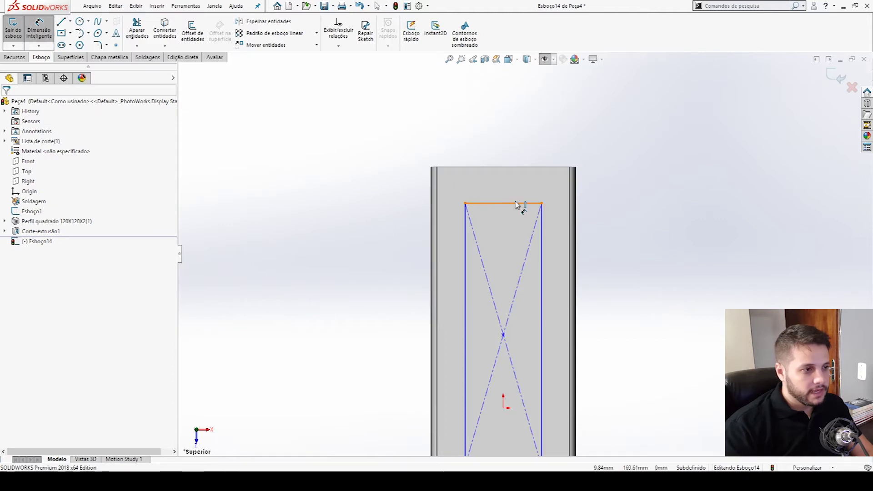
{"action": "left_click", "coordinate": [516, 204]}
{"action": "left_click", "coordinate": [511, 177]}
{"action": "type", "text": "12"}
{"action": "key", "text": "Return"}
{"action": "left_click_drag", "start_coordinate": [513, 180], "coordinate": [510, 195]}
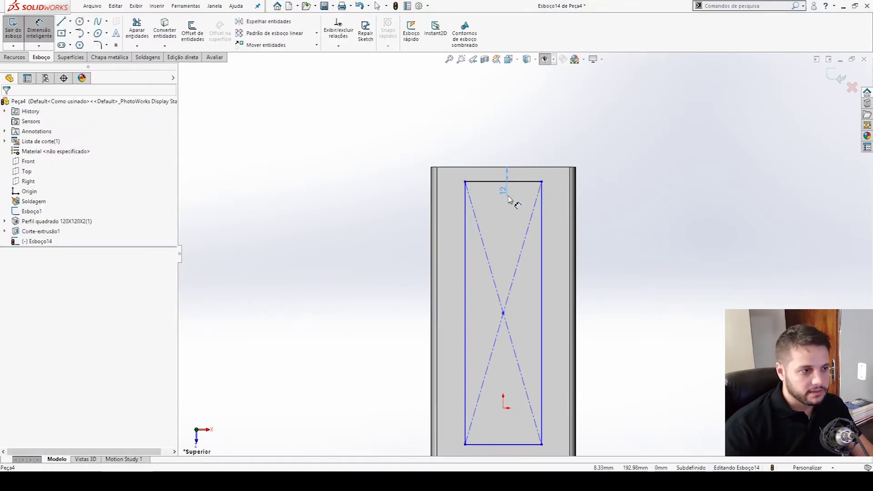
Step: Dimension the rectangle's right side 12 mm from the tube's right outer edge
{"action": "left_click", "coordinate": [542, 238]}
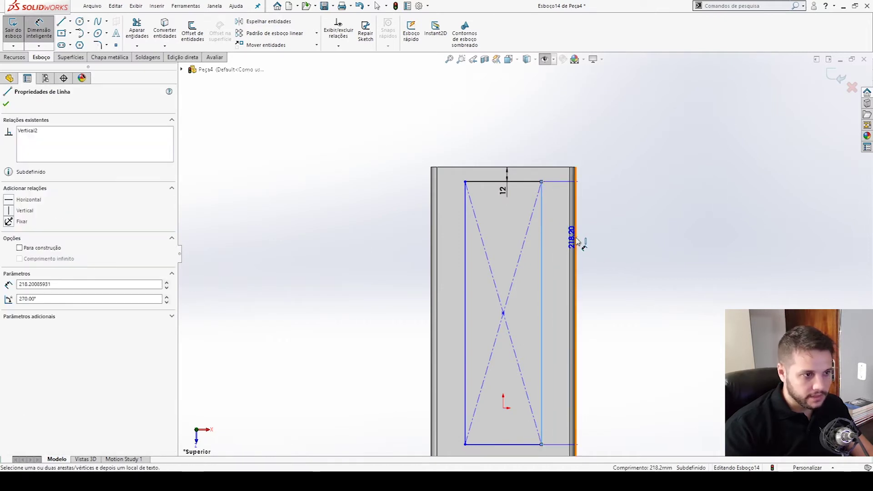
{"action": "left_click", "coordinate": [576, 238]}
{"action": "left_click", "coordinate": [562, 249]}
{"action": "type", "text": "12"}
{"action": "key", "text": "Return"}
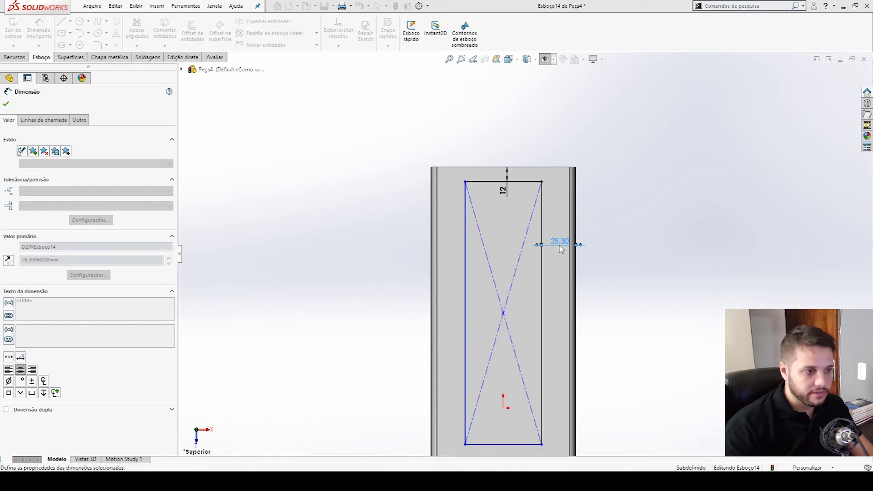
Step: Dimension the rectangle's left side 12 mm from the tube's left outer edge
{"action": "left_click", "coordinate": [485, 241]}
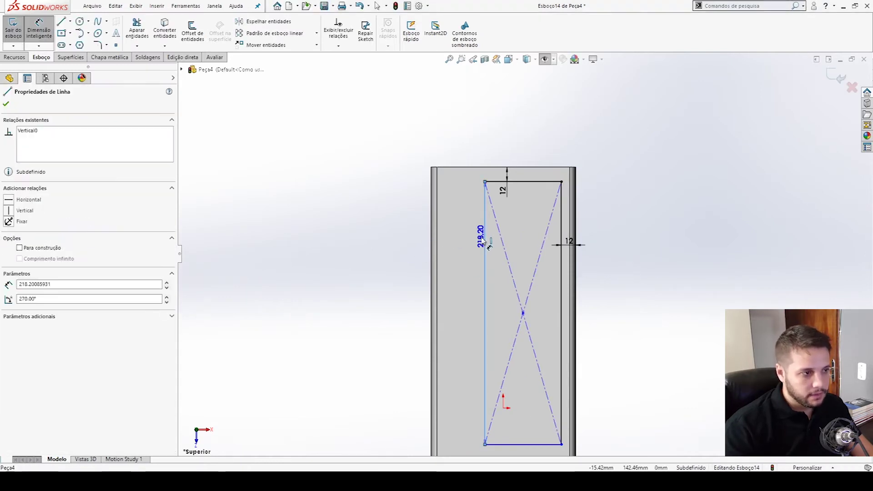
{"action": "left_click", "coordinate": [432, 245]}
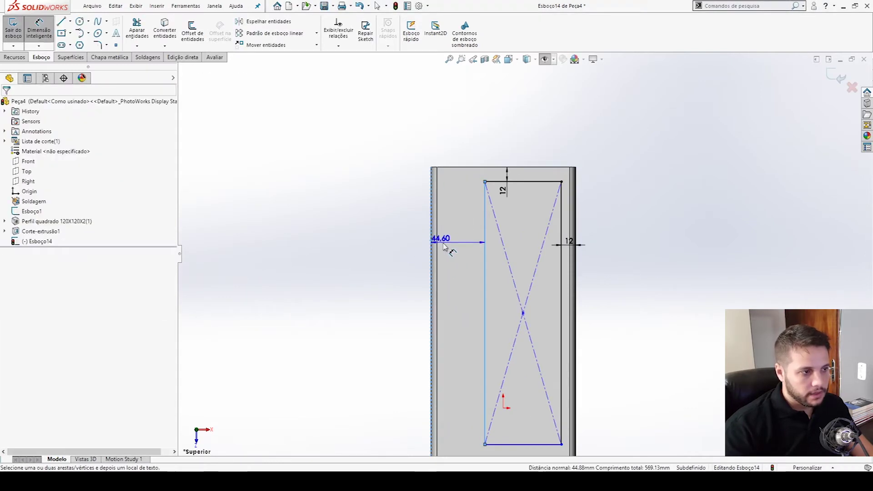
{"action": "left_click", "coordinate": [451, 247]}
{"action": "type", "text": "12"}
{"action": "key", "text": "Return"}
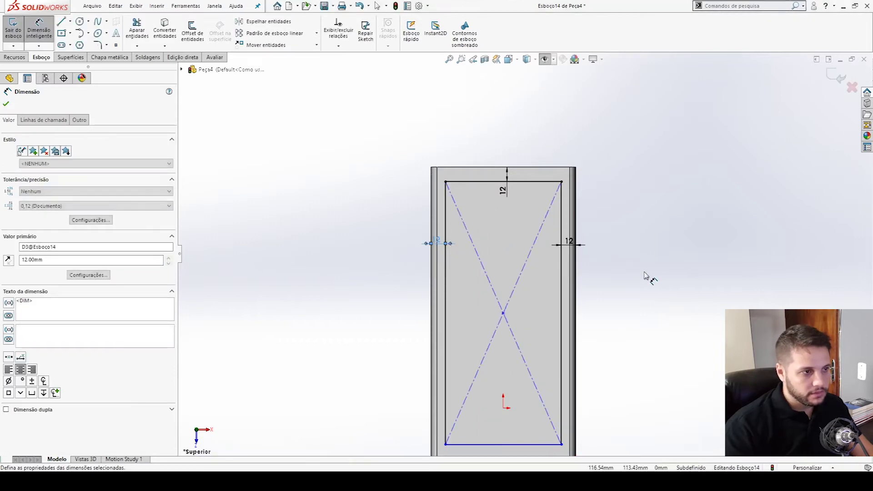
{"action": "key", "text": "Escape"}
{"action": "scroll", "coordinate": [522, 247], "scroll_direction": "up", "scroll_amount": 1}
{"action": "scroll", "coordinate": [515, 237], "scroll_direction": "down", "scroll_amount": 1}
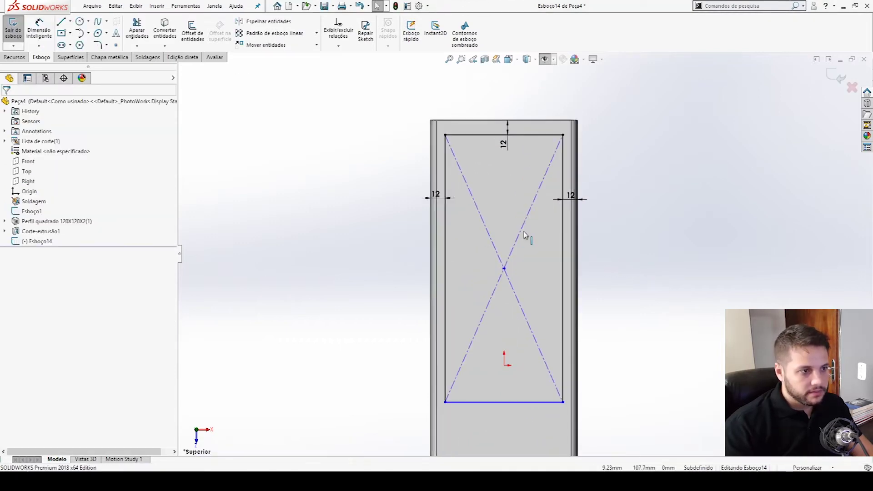
Step: Dimension the rectangle's long side to 320 mm and exit the sketch
{"action": "right_click_drag", "start_coordinate": [446, 178], "coordinate": [445, 165]}
{"action": "left_click", "coordinate": [446, 165]}
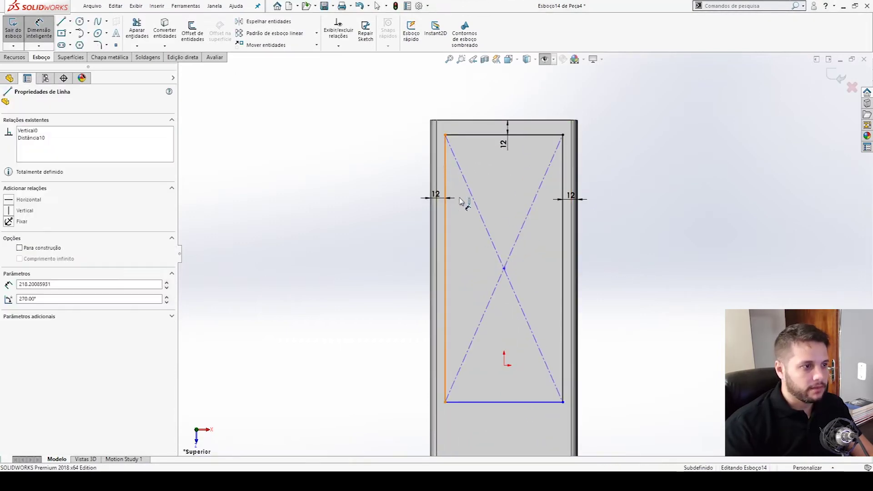
{"action": "left_click", "coordinate": [368, 253]}
{"action": "type", "text": "320"}
{"action": "key", "text": "Return"}
{"action": "scroll", "coordinate": [555, 335], "scroll_direction": "up", "scroll_amount": 3}
{"action": "scroll", "coordinate": [516, 356], "scroll_direction": "down", "scroll_amount": 3}
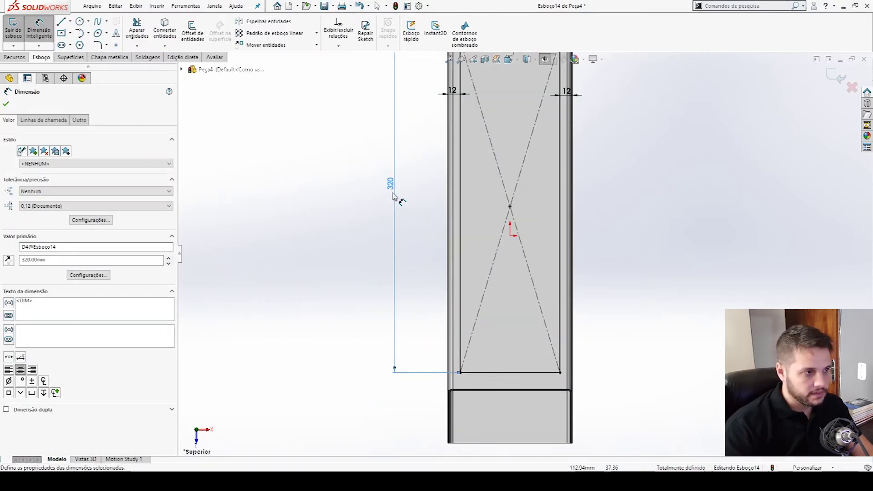
{"action": "scroll", "coordinate": [523, 186], "scroll_direction": "up", "scroll_amount": 2}
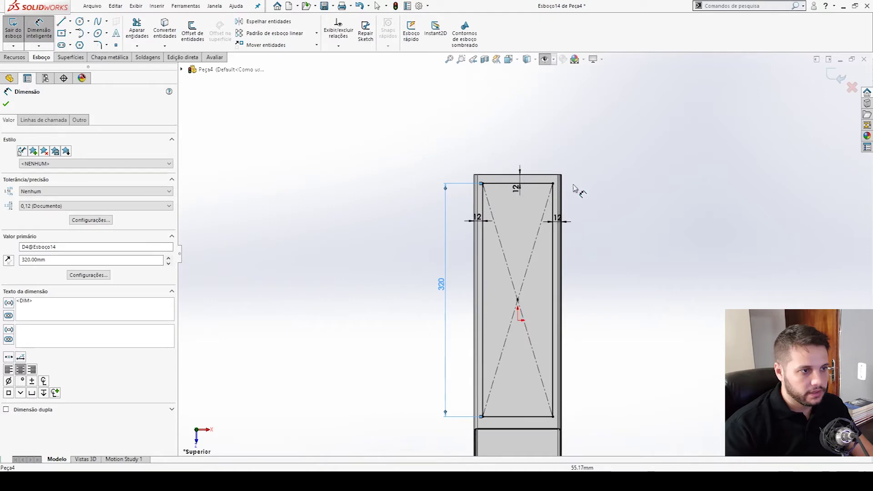
{"action": "mouse_move", "coordinate": [600, 228]}
{"action": "middle_mouse_down"}
{"action": "mouse_move", "coordinate": [551, 171]}
{"action": "mouse_move", "coordinate": [520, 164]}
{"action": "middle_mouse_up"}
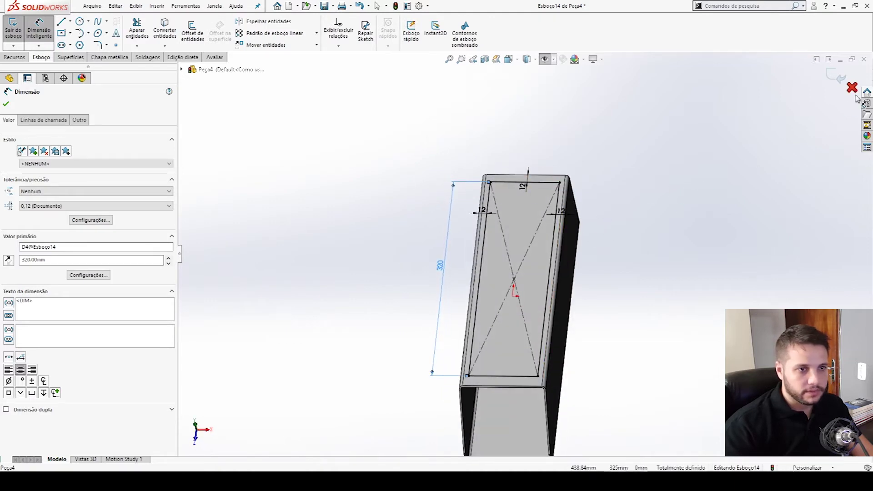
{"action": "left_click", "coordinate": [836, 78]}
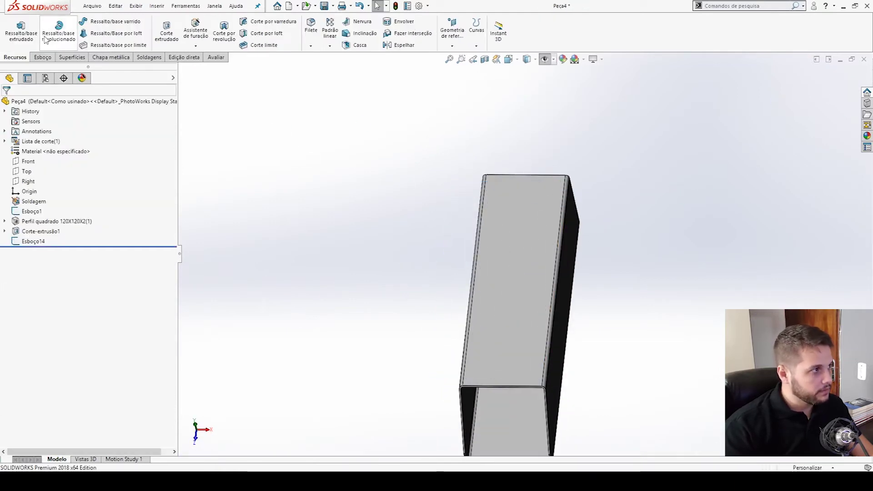
Step: Cut the rectangle through the tube's top wall with an extruded cut up to the wall's inner surface
{"action": "left_click", "coordinate": [167, 32]}
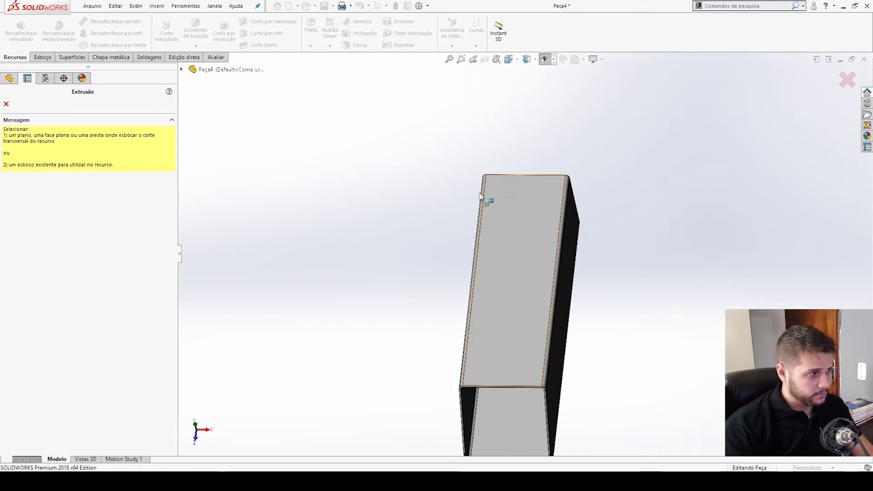
{"action": "key", "text": "Escape"}
{"action": "left_click", "coordinate": [34, 241]}
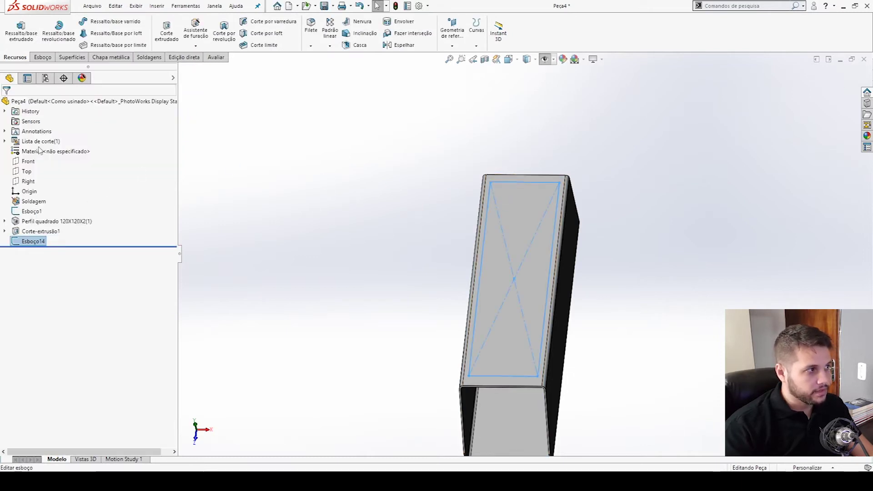
{"action": "left_click", "coordinate": [166, 32]}
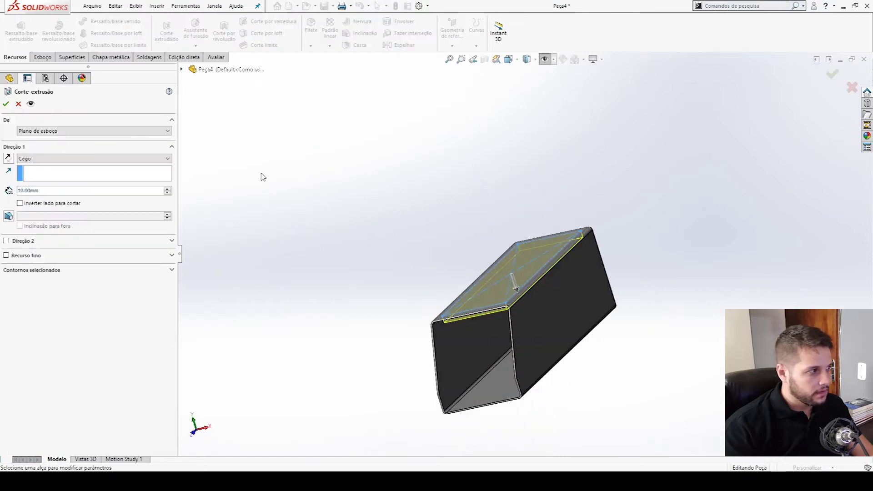
{"action": "left_click", "coordinate": [50, 159]}
{"action": "left_click", "coordinate": [55, 197]}
{"action": "middle_click_drag", "start_coordinate": [473, 270], "coordinate": [487, 202]}
{"action": "left_click", "coordinate": [443, 285]}
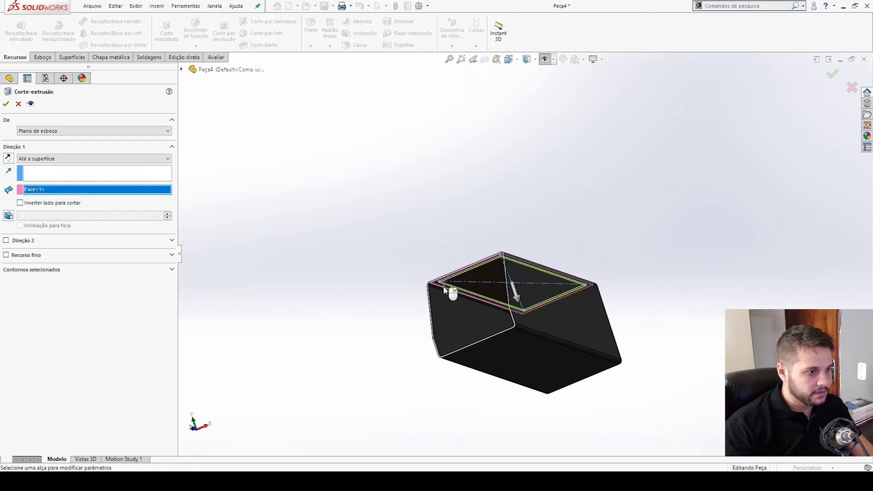
{"action": "middle_click_drag", "start_coordinate": [634, 224], "coordinate": [639, 271]}
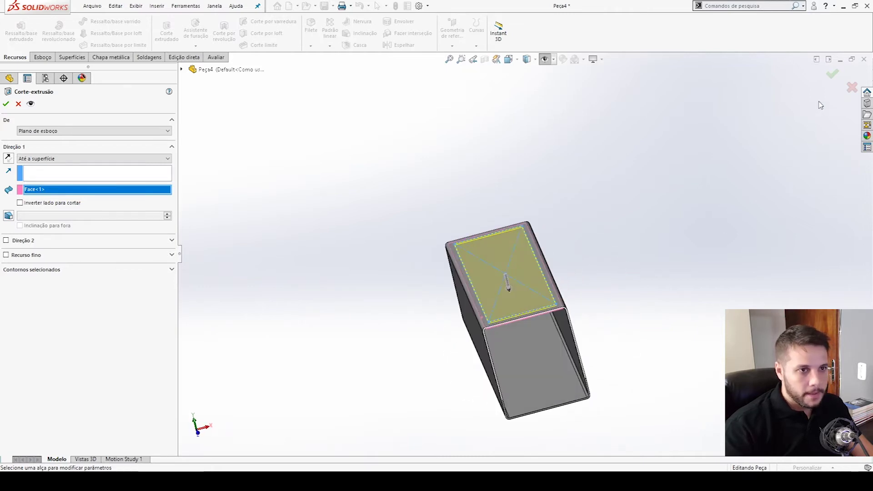
{"action": "left_click", "coordinate": [832, 74]}
{"action": "middle_click_drag", "start_coordinate": [536, 314], "coordinate": [556, 226]}
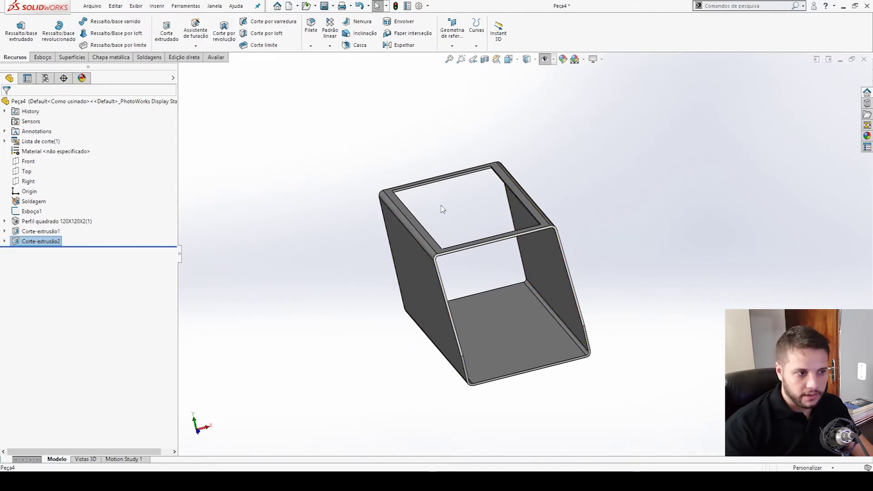
{"action": "scroll", "coordinate": [522, 201], "scroll_direction": "down", "scroll_amount": 4}
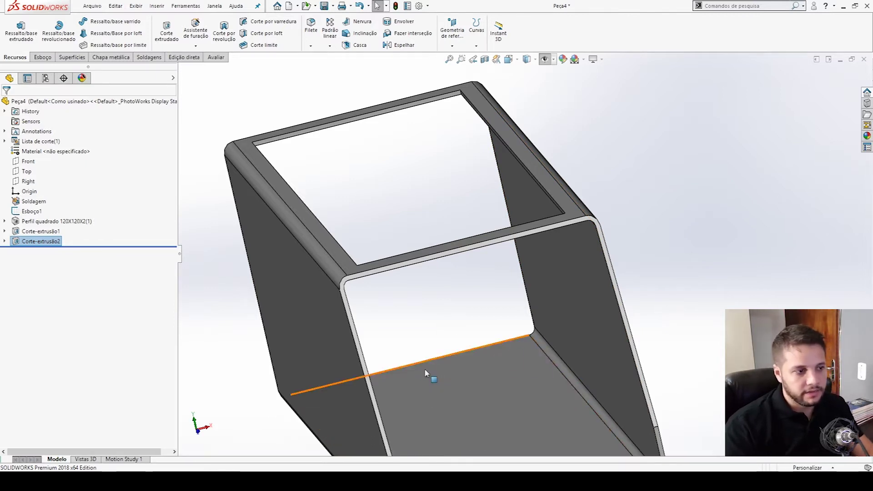
{"action": "left_click", "coordinate": [454, 332]}
{"action": "key", "text": "ctrl+7"}
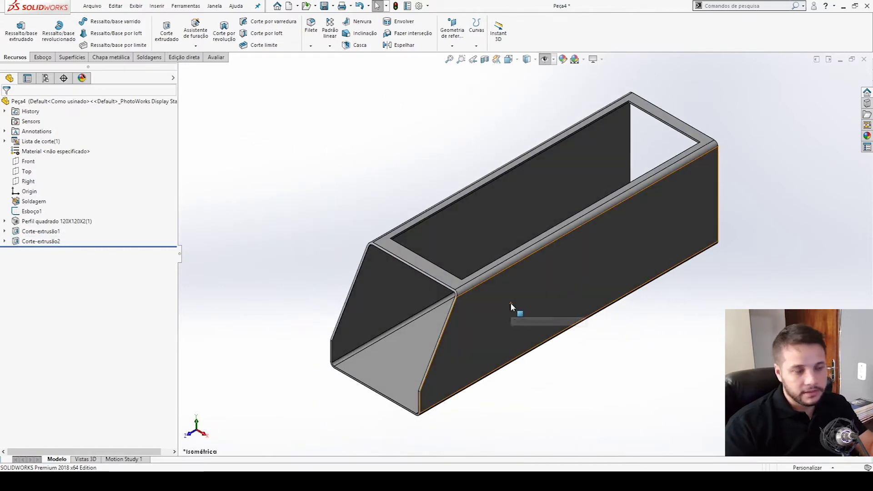
{"action": "middle_click_drag", "start_coordinate": [577, 335], "coordinate": [681, 335]}
{"action": "key", "text": "ctrl+7"}
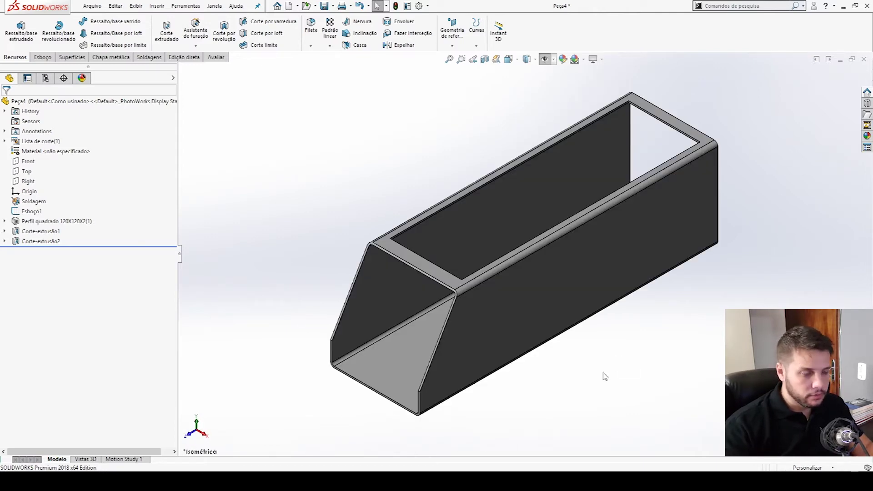
Step: Start an ISO M5 tapped hole on the top rim face, begin placing its positions and view the face head-on
{"action": "left_click", "coordinate": [403, 253]}
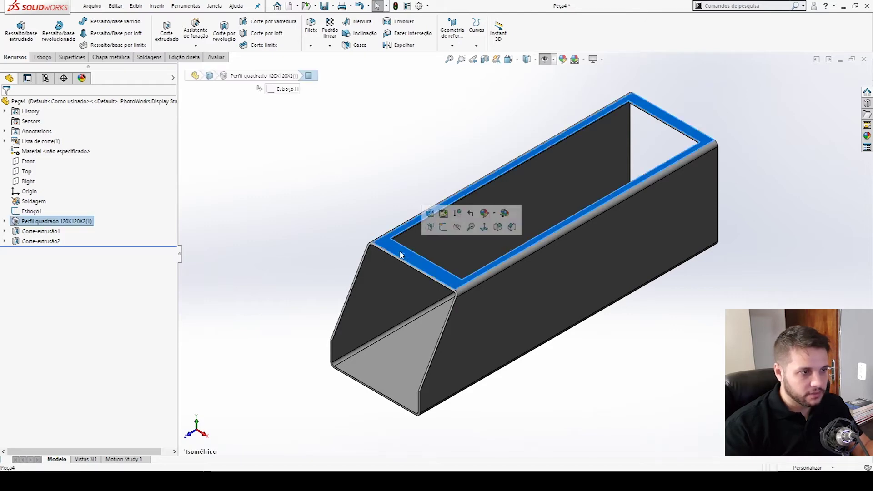
{"action": "key", "text": "ctrl+8"}
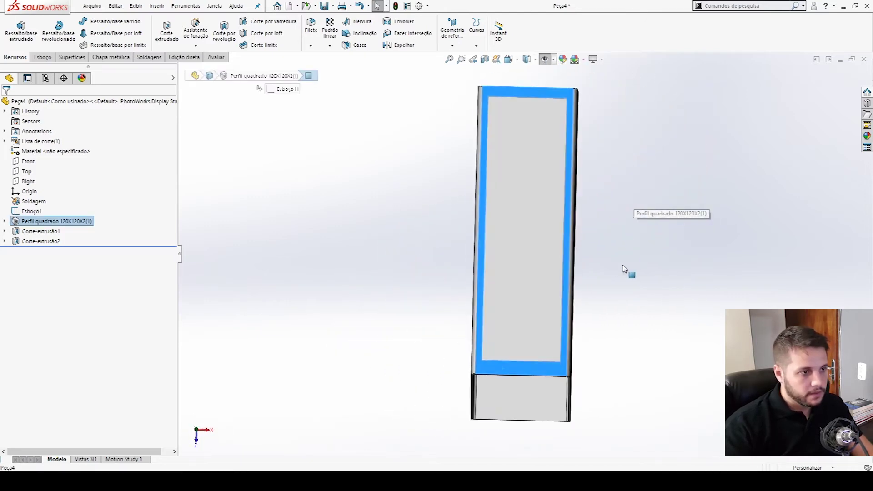
{"action": "middle_click_drag", "start_coordinate": [684, 282], "coordinate": [687, 137]}
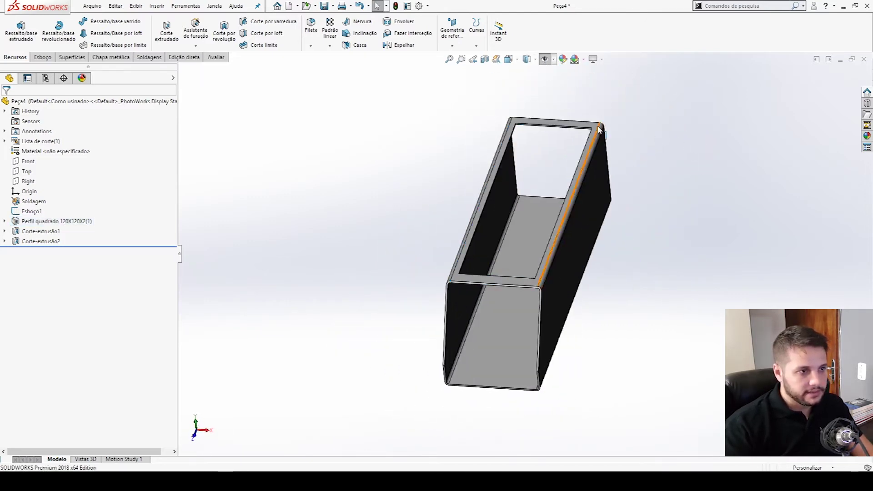
{"action": "left_click", "coordinate": [196, 30]}
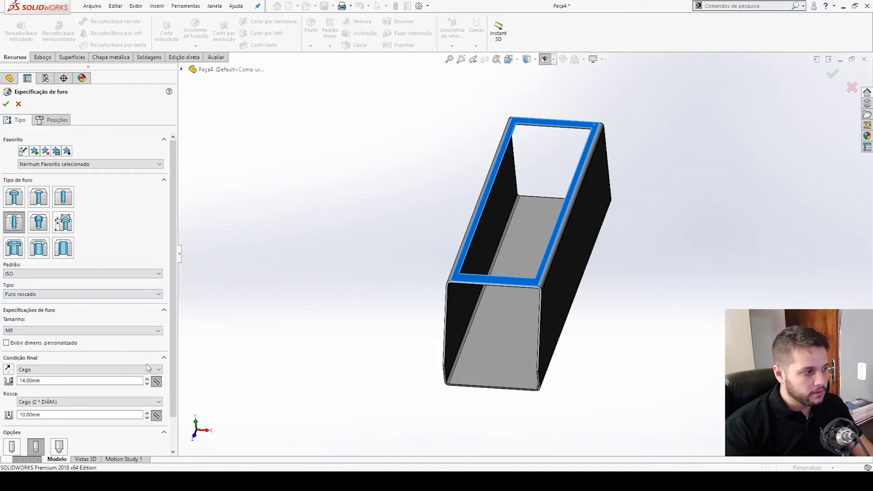
{"action": "left_click", "coordinate": [42, 122]}
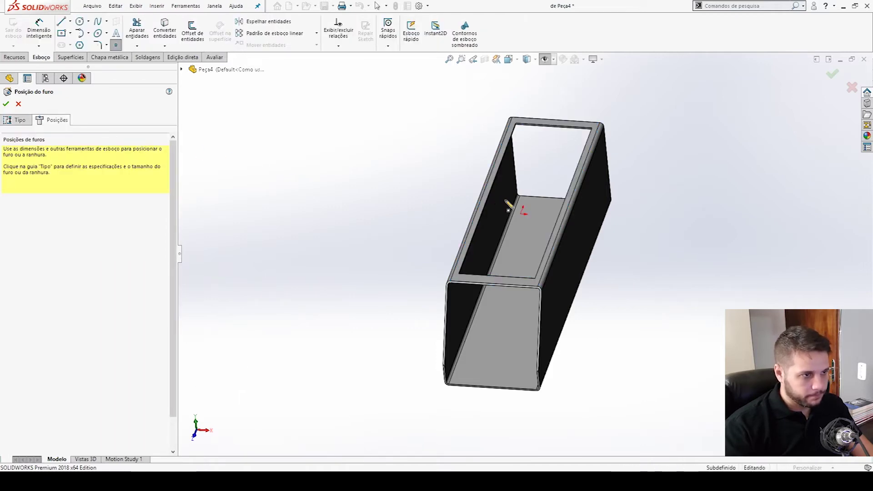
{"action": "key", "text": "ctrl+7"}
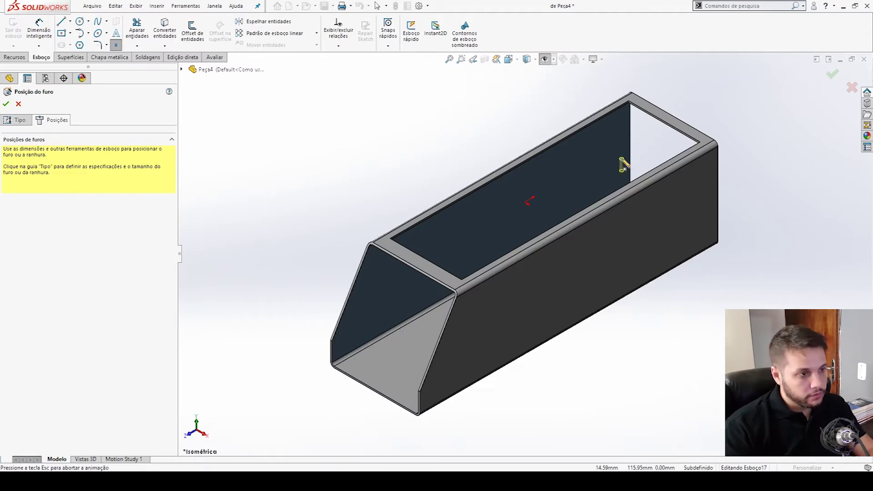
{"action": "key", "text": "ctrl+8"}
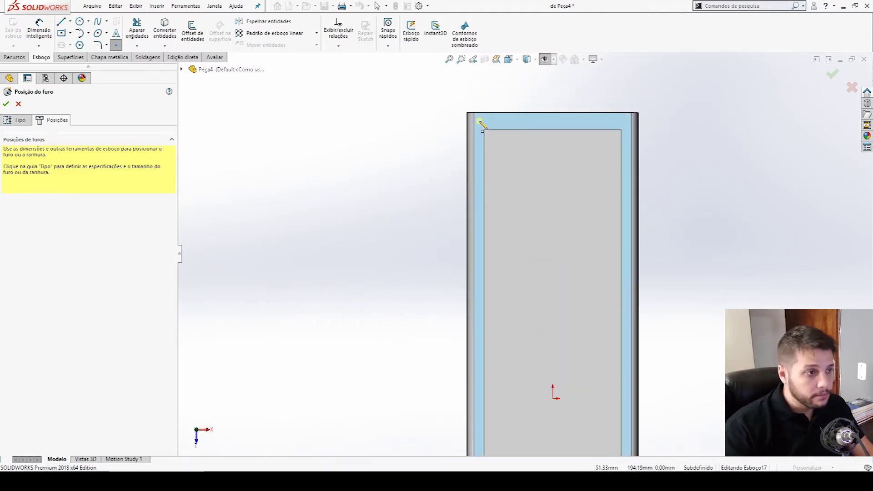
Step: Place four hole points on the rim: one at each upper corner and one partway along each long side
{"action": "left_click", "coordinate": [479, 122]}
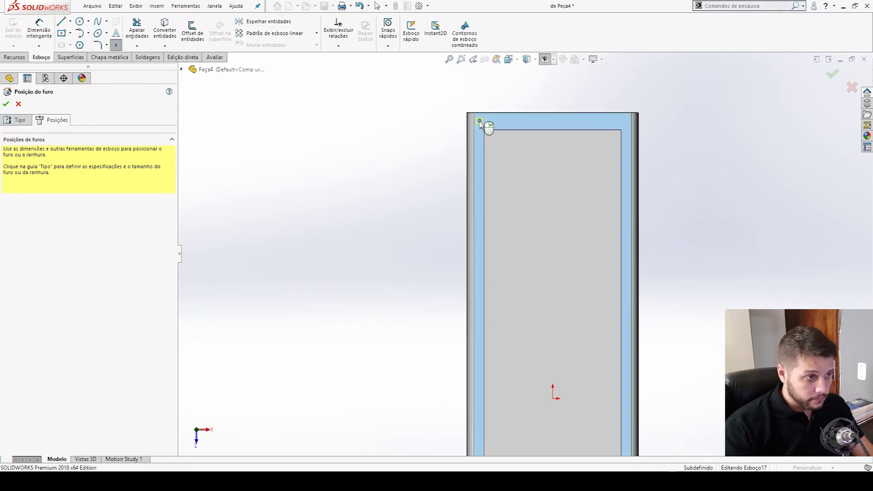
{"action": "left_click", "coordinate": [623, 121]}
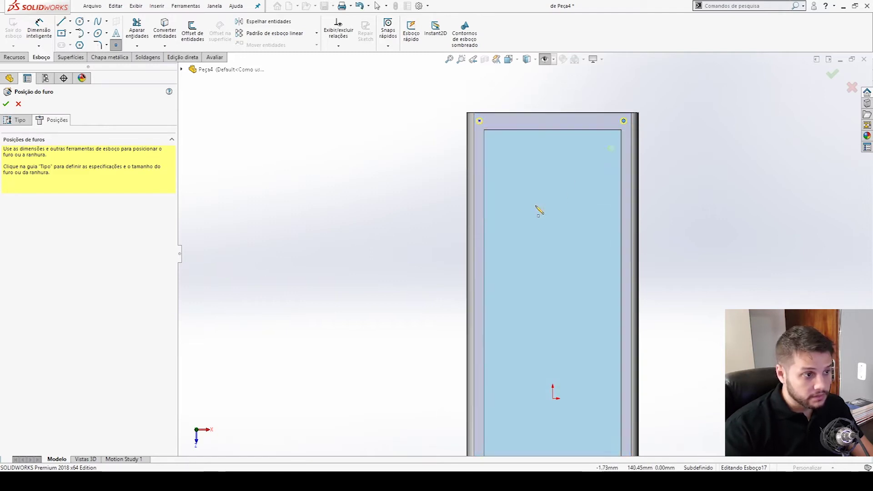
{"action": "left_click", "coordinate": [480, 240]}
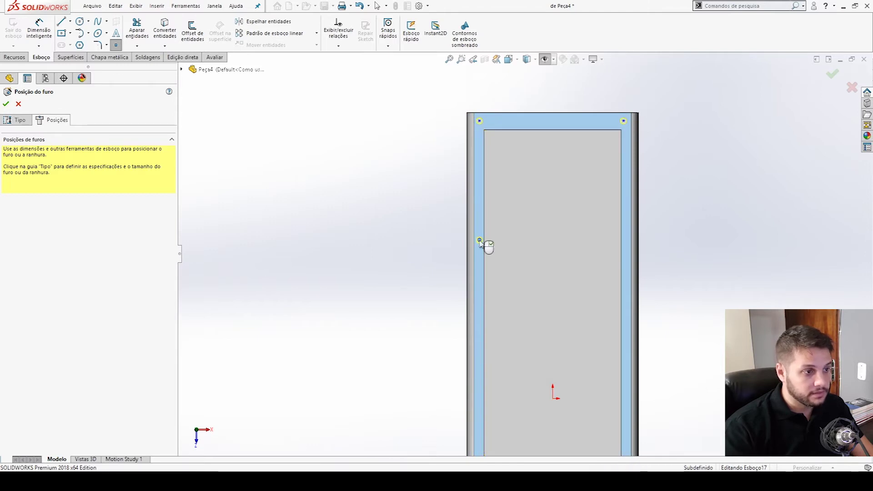
{"action": "left_click", "coordinate": [627, 249]}
Step: Place three hole points on the rim beside the angled cut: one at each corner and one near the middle
{"action": "scroll", "coordinate": [614, 315], "scroll_direction": "up", "scroll_amount": 5}
{"action": "scroll", "coordinate": [515, 370], "scroll_direction": "down", "scroll_amount": 5}
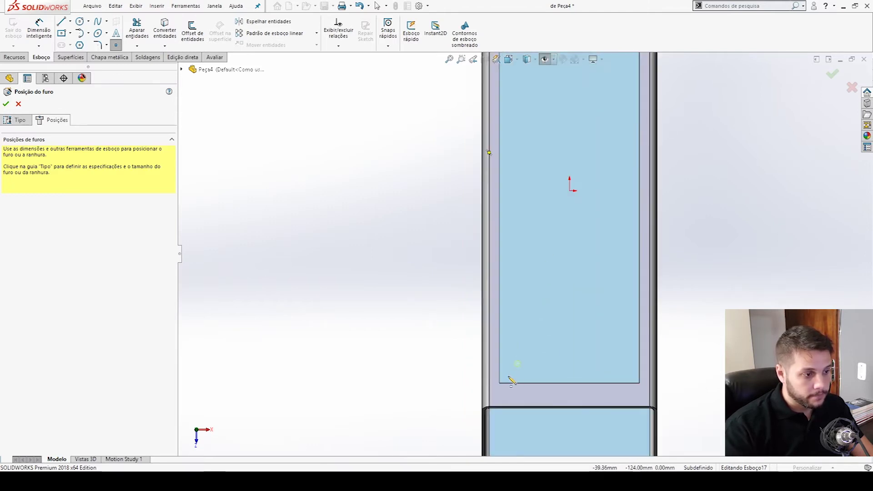
{"action": "left_click", "coordinate": [494, 391]}
{"action": "left_click", "coordinate": [572, 394]}
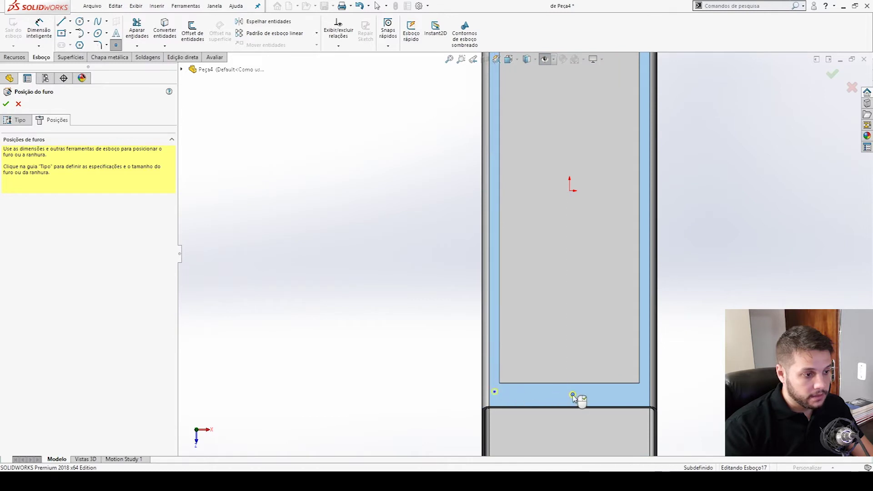
{"action": "left_click", "coordinate": [641, 395]}
{"action": "key", "text": "Escape"}
Step: Move the left long side's hole point toward the angled cut, to about 51 mm from the origin along the tube
{"action": "scroll", "coordinate": [612, 189], "scroll_direction": "up", "scroll_amount": 3}
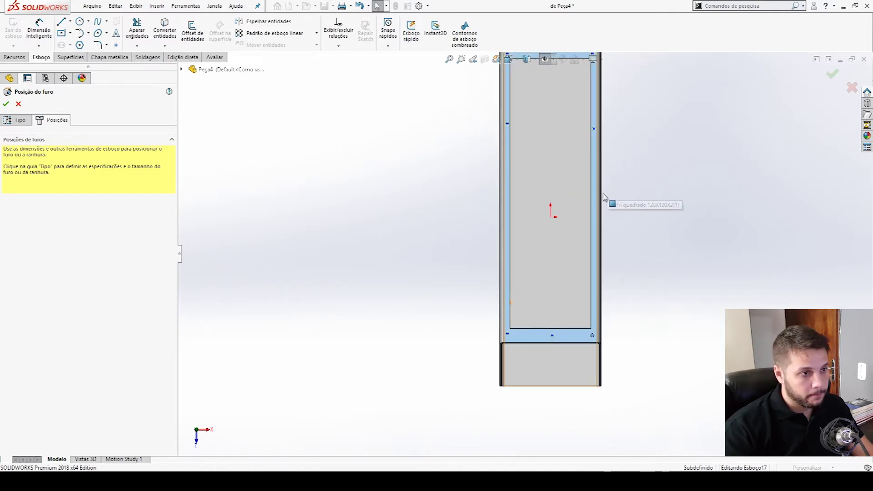
{"action": "scroll", "coordinate": [603, 197], "scroll_direction": "down", "scroll_amount": 3}
{"action": "left_click", "coordinate": [426, 167]}
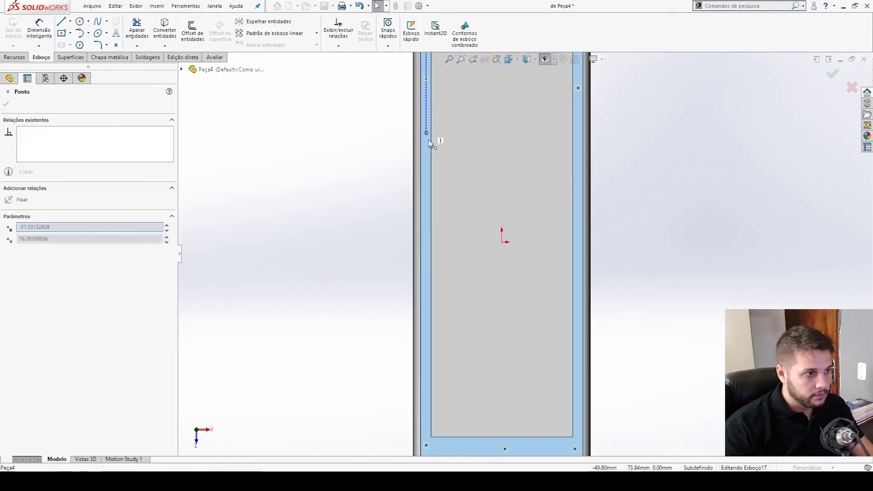
{"action": "scroll", "coordinate": [525, 229], "scroll_direction": "up", "scroll_amount": 3}
{"action": "scroll", "coordinate": [589, 220], "scroll_direction": "down", "scroll_amount": 3}
{"action": "key", "text": "Escape"}
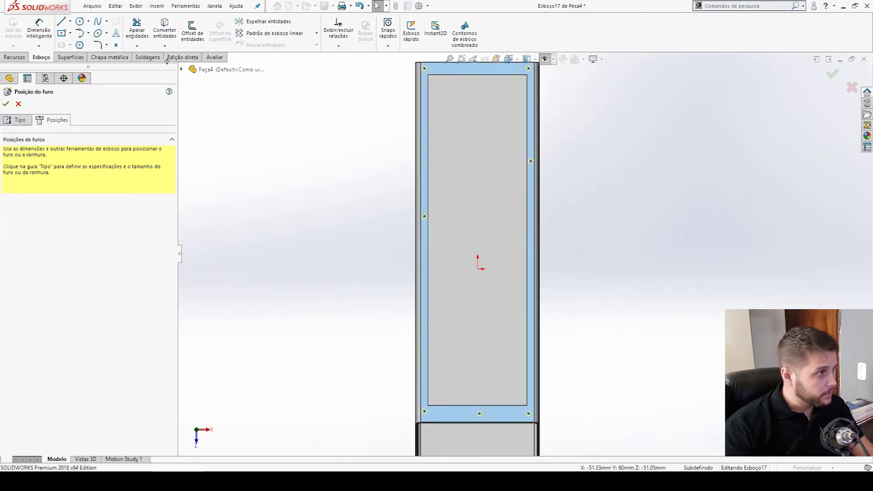
Step: Draw a horizontal construction centerline between the midpoints of the opening's long edges, and a short vertical centerline up from its midpoint
{"action": "left_click", "coordinate": [70, 22]}
{"action": "left_click", "coordinate": [79, 36]}
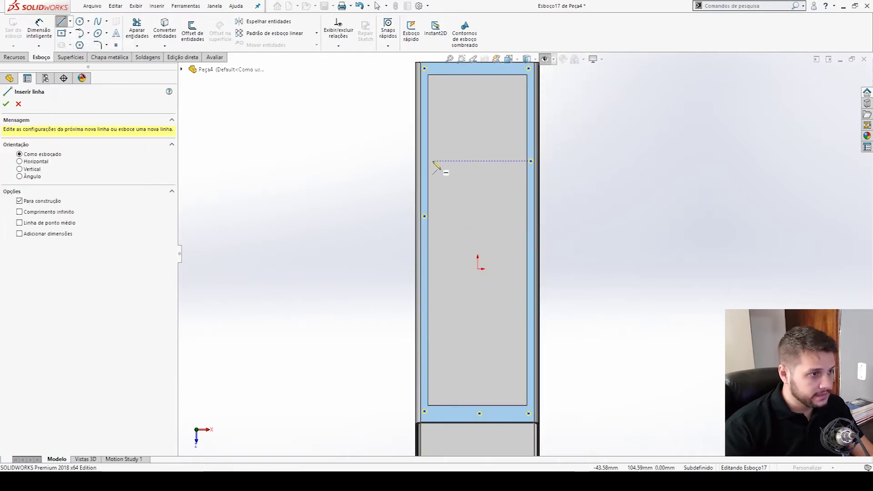
{"action": "left_click", "coordinate": [427, 240]}
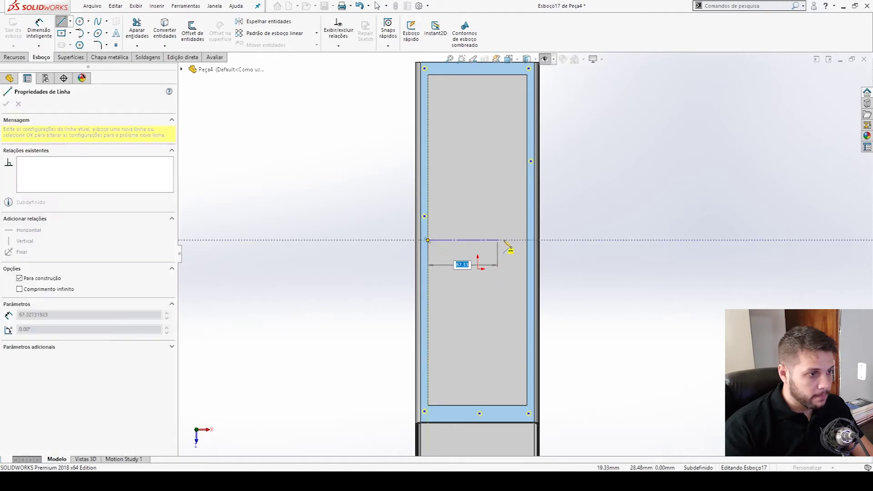
{"action": "double_click", "coordinate": [527, 240]}
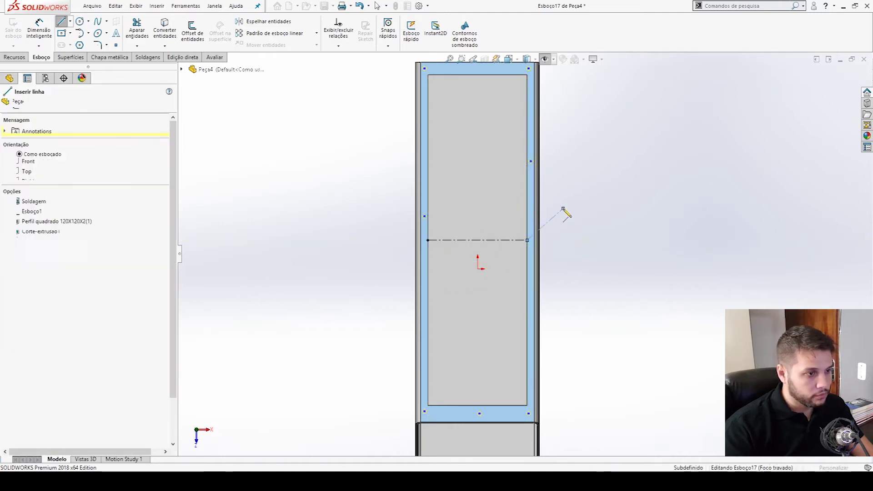
{"action": "left_click", "coordinate": [477, 240]}
{"action": "double_click", "coordinate": [478, 205]}
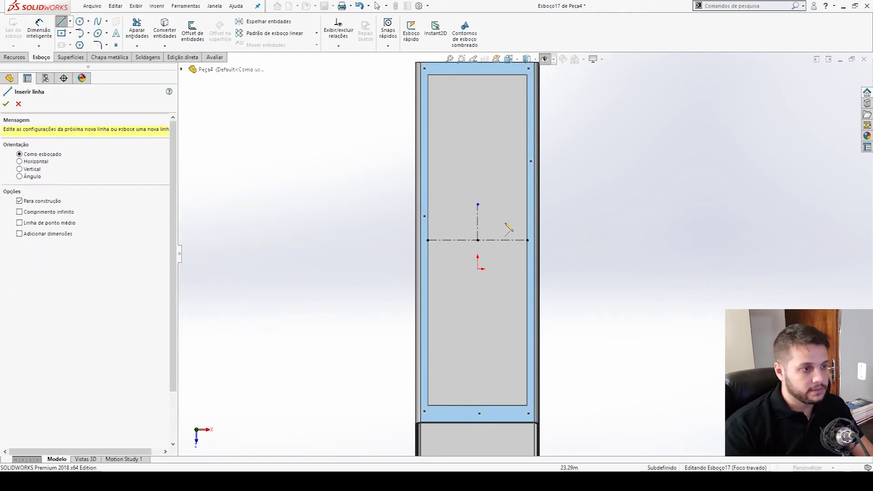
{"action": "key", "text": "Escape"}
Step: Align the three hole points on the rim's left long side with a vertical relation
{"action": "left_click", "coordinate": [425, 217]}
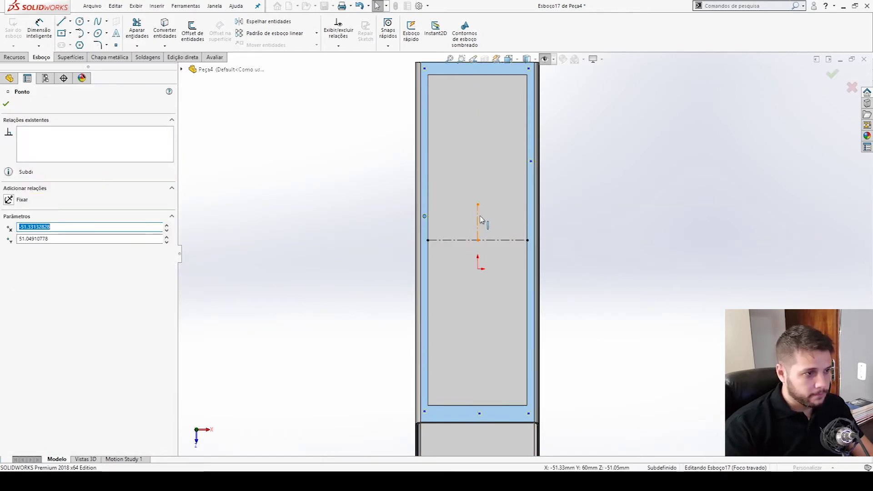
{"action": "scroll", "coordinate": [507, 239], "scroll_direction": "up", "scroll_amount": 1}
{"action": "key", "text": "Escape"}
{"action": "left_click", "coordinate": [440, 386]}
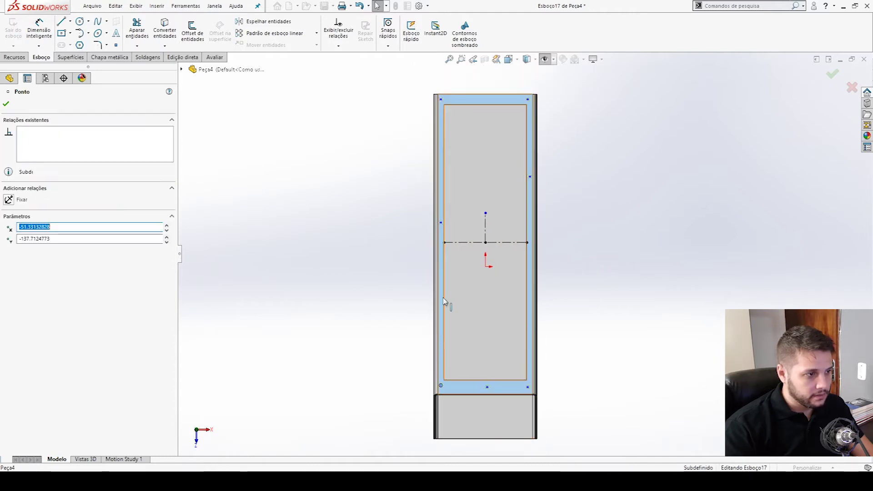
{"action": "left_click", "coordinate": [440, 99], "text": "ctrl"}
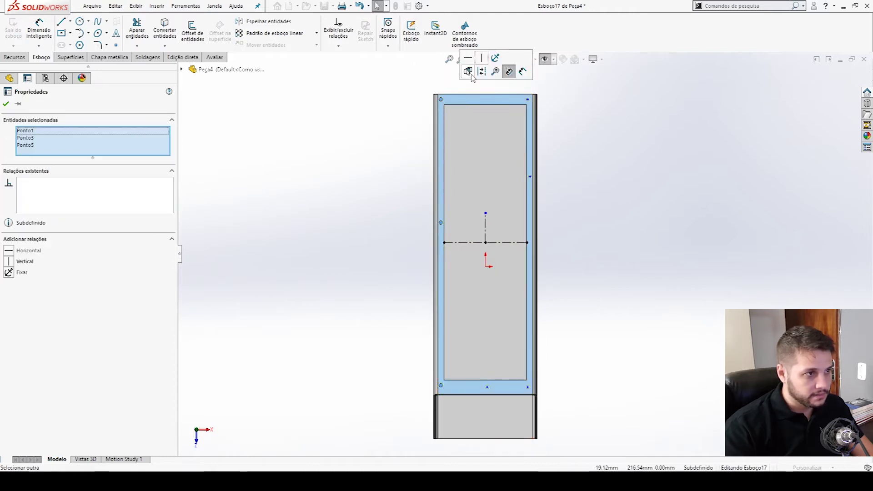
{"action": "key", "text": "Escape"}
Step: Align the three hole points on the rim's right long side with a vertical relation
{"action": "left_click", "coordinate": [528, 99]}
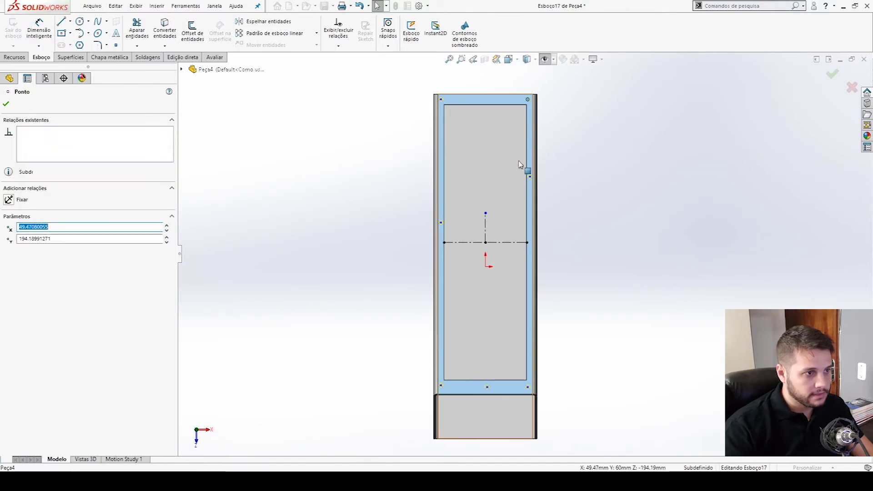
{"action": "left_click", "coordinate": [530, 177], "text": "ctrl"}
{"action": "left_click", "coordinate": [527, 386], "text": "ctrl"}
{"action": "left_click", "coordinate": [570, 346]}
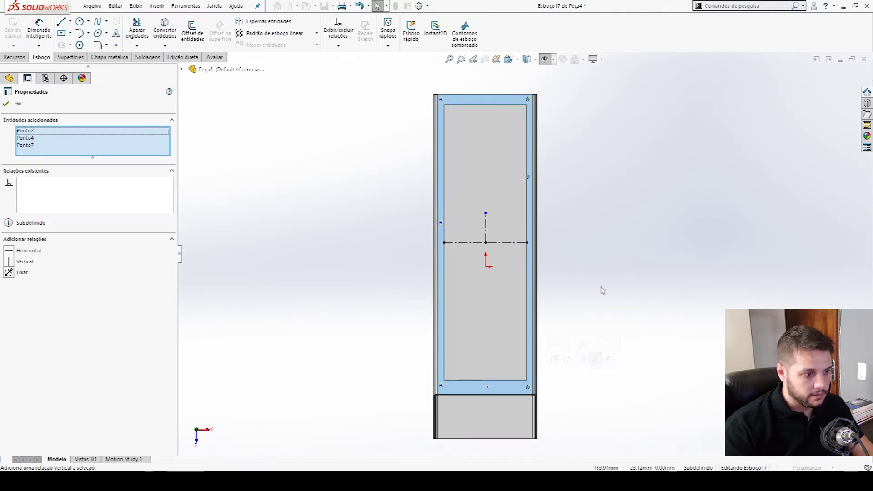
{"action": "key", "text": "Escape"}
Step: Align the three hole points beside the angled cut with a horizontal relation
{"action": "left_click", "coordinate": [440, 386]}
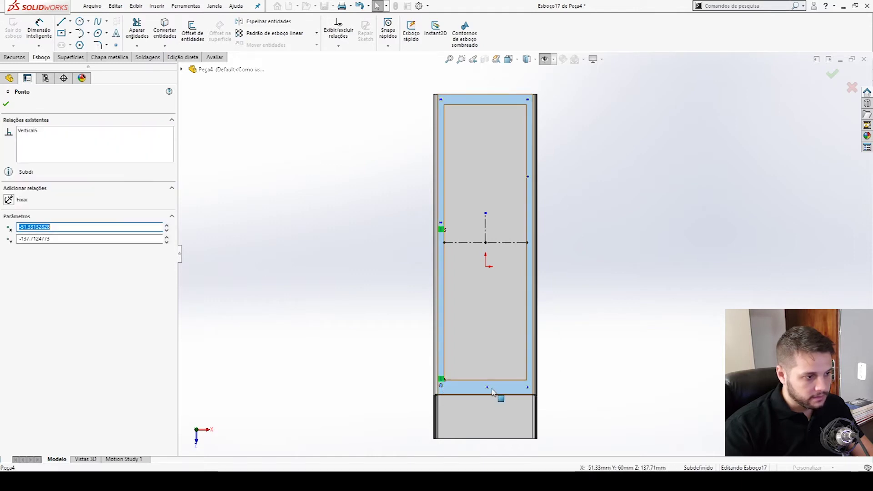
{"action": "left_click", "coordinate": [487, 386], "text": "ctrl"}
{"action": "left_click", "coordinate": [527, 387], "text": "ctrl"}
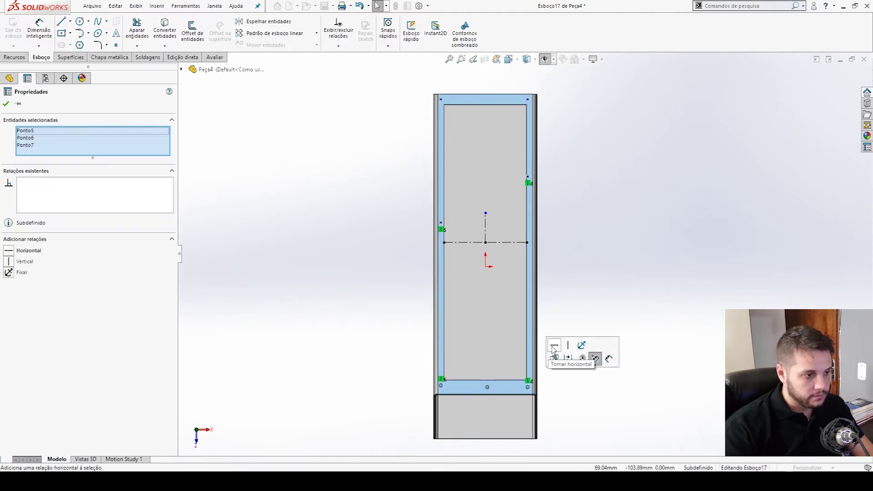
{"action": "left_click", "coordinate": [554, 345]}
{"action": "key", "text": "Escape"}
Step: Align the two corner hole points at the rim end opposite the angled cut with a horizontal relation
{"action": "scroll", "coordinate": [454, 91], "scroll_direction": "down", "scroll_amount": 3}
{"action": "left_click", "coordinate": [445, 137]}
{"action": "left_click", "coordinate": [596, 135], "text": "ctrl"}
{"action": "left_click", "coordinate": [625, 94]}
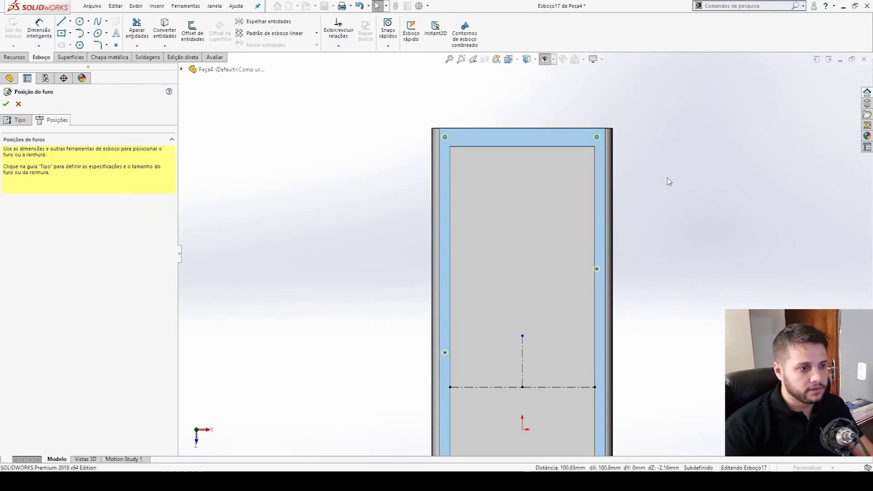
Step: Make the two intermediate long-side hole points horizontal with the midpoint of the horizontal centerline
{"action": "scroll", "coordinate": [605, 229], "scroll_direction": "up", "scroll_amount": 3}
{"action": "scroll", "coordinate": [575, 286], "scroll_direction": "down", "scroll_amount": 2}
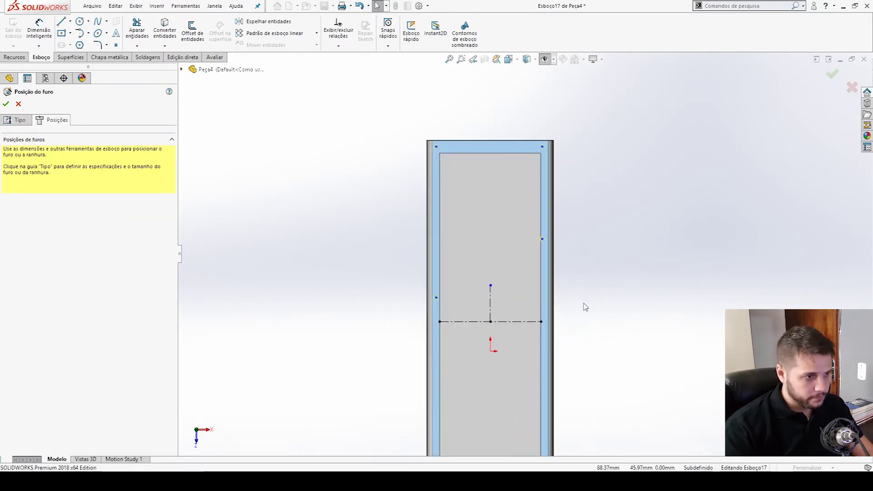
{"action": "scroll", "coordinate": [452, 317], "scroll_direction": "up", "scroll_amount": 1}
{"action": "left_click", "coordinate": [450, 290]}
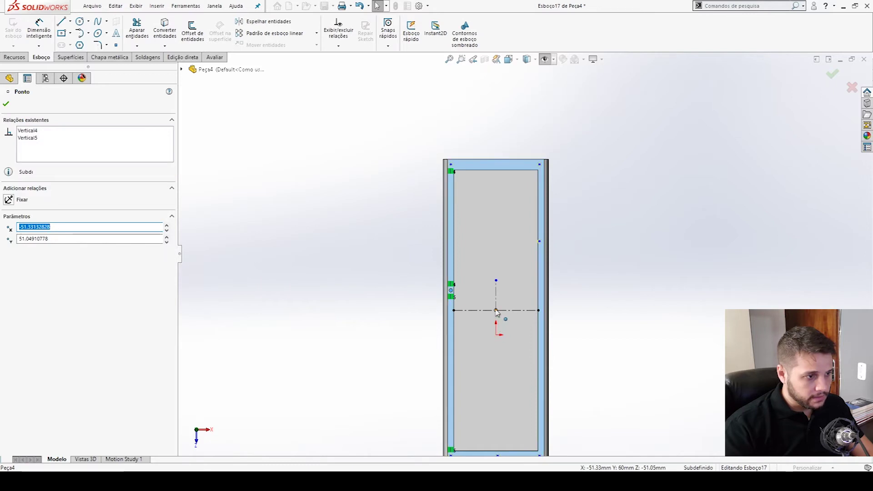
{"action": "left_click", "coordinate": [540, 242], "text": "ctrl"}
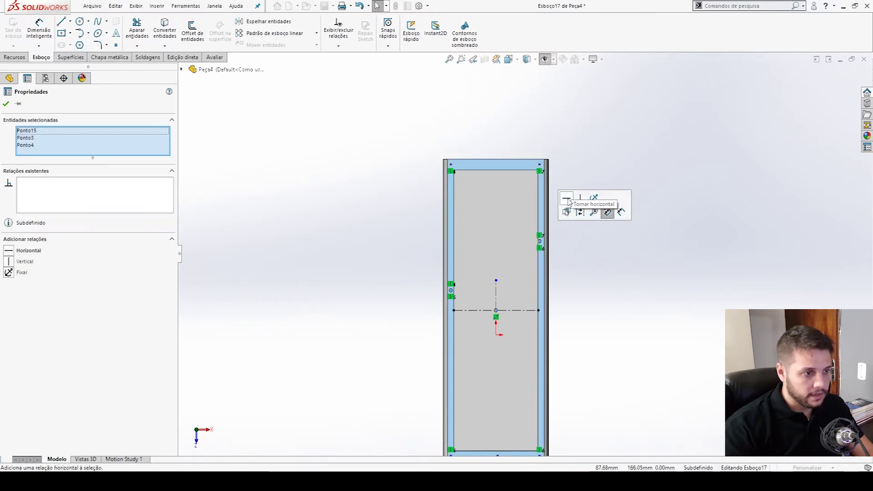
{"action": "left_click", "coordinate": [567, 200]}
{"action": "key", "text": "Escape"}
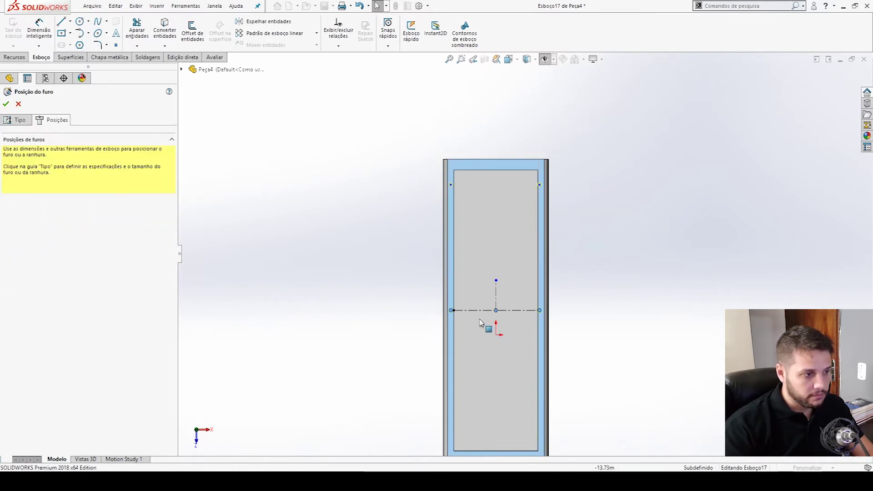
Step: Move the hole-point rows at both ends of the opening back onto the rim's end strips
{"action": "scroll", "coordinate": [466, 332], "scroll_direction": "down", "scroll_amount": 2}
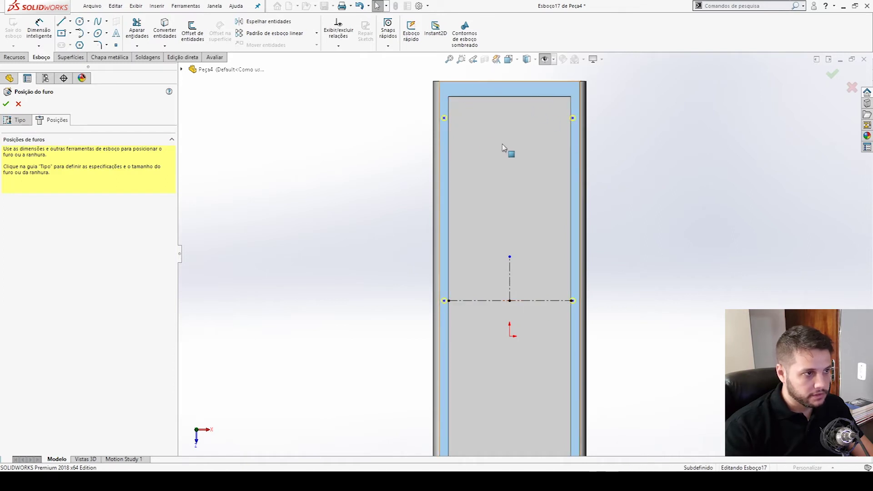
{"action": "scroll", "coordinate": [619, 185], "scroll_direction": "up", "scroll_amount": 3}
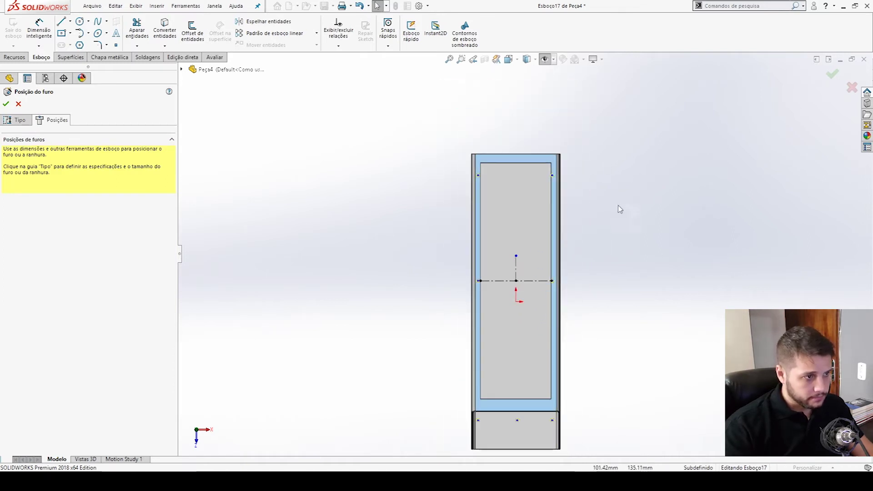
{"action": "left_click", "coordinate": [479, 401]}
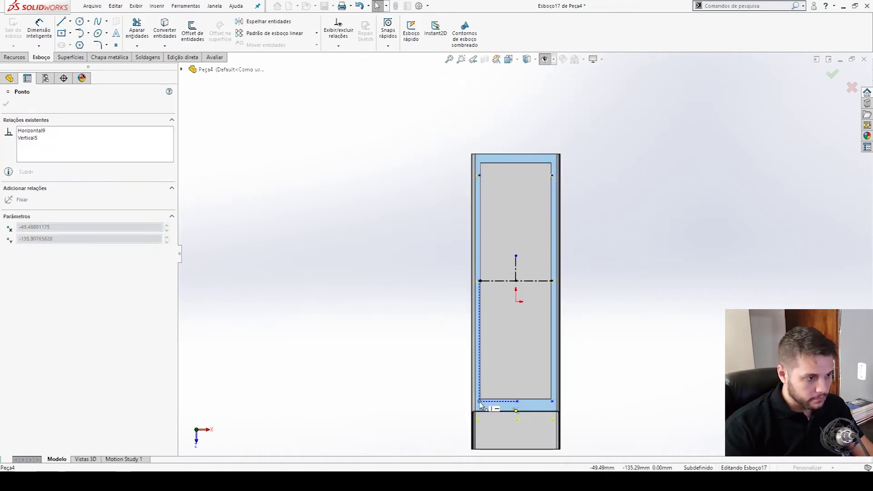
{"action": "left_click", "coordinate": [480, 159]}
{"action": "key", "text": "Escape"}
{"action": "scroll", "coordinate": [508, 164], "scroll_direction": "down", "scroll_amount": 4}
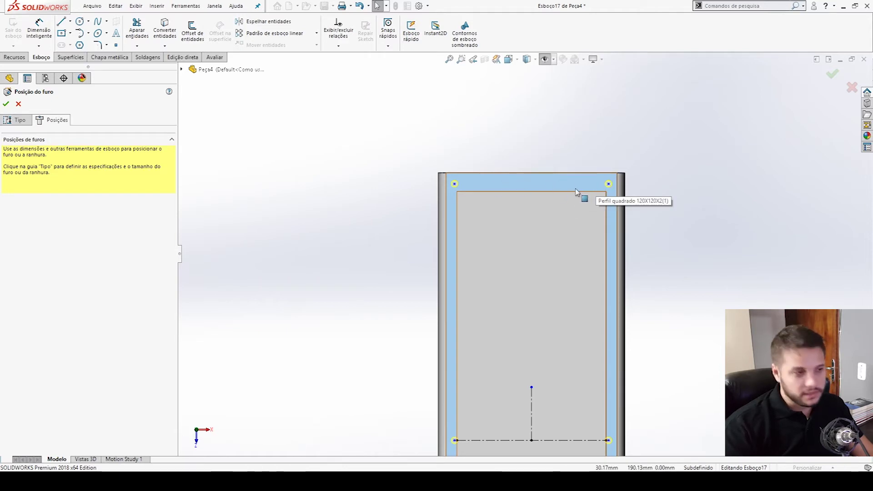
Step: Dimension the spacing between the two upper corner hole points as 105 mm
{"action": "key", "text": "d"}
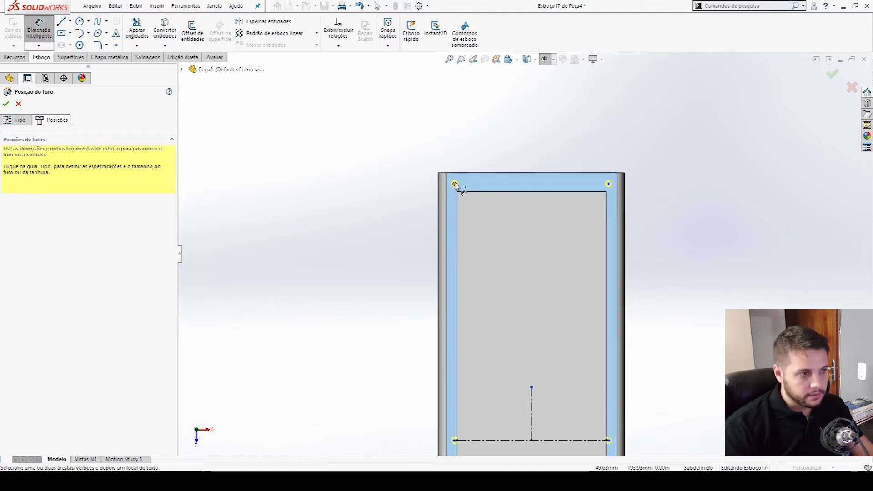
{"action": "left_click", "coordinate": [454, 184]}
{"action": "left_click", "coordinate": [608, 183]}
{"action": "left_click", "coordinate": [583, 163]}
{"action": "type", "text": "105"}
{"action": "key", "text": "Return"}
{"action": "key", "text": "Escape"}
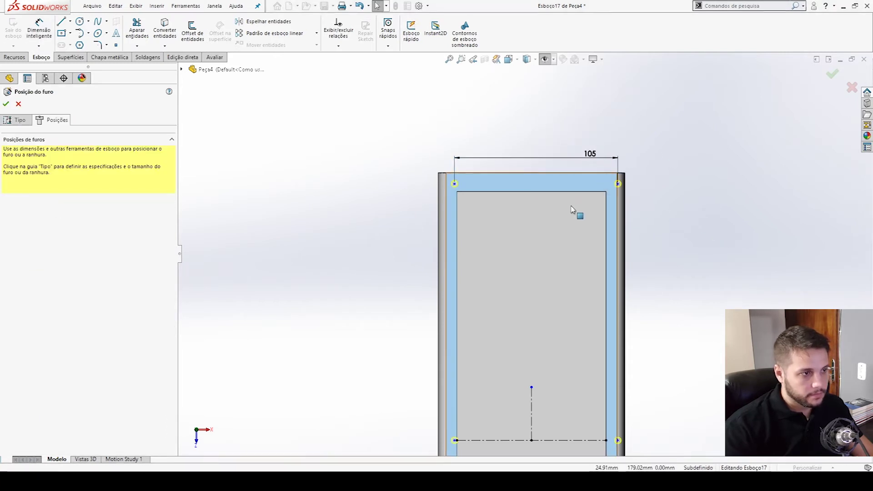
Step: Make the two upper corner hole points symmetric about the short vertical centerline
{"action": "left_click", "coordinate": [454, 184]}
{"action": "left_click", "coordinate": [617, 184], "text": "ctrl"}
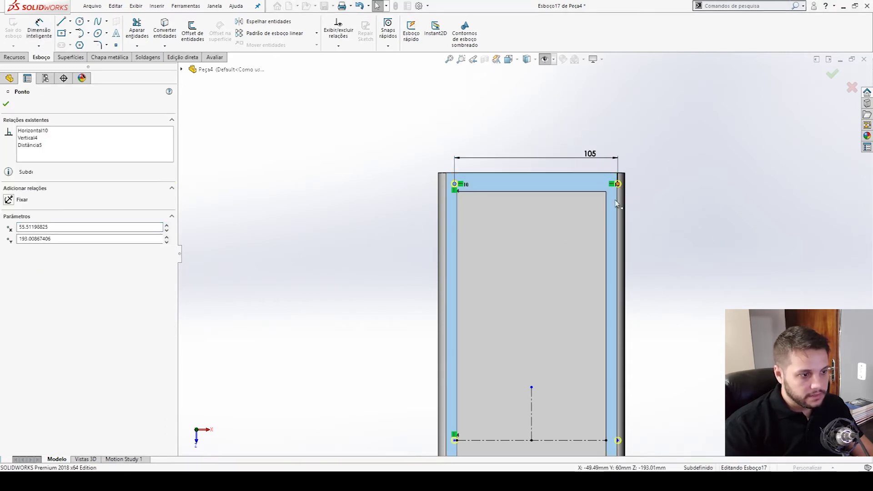
{"action": "left_click", "coordinate": [531, 398], "text": "ctrl"}
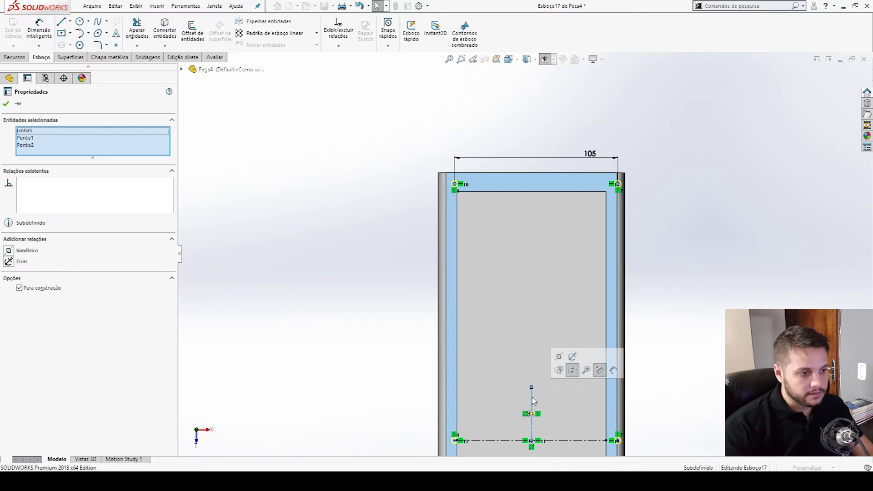
{"action": "left_click", "coordinate": [559, 356]}
{"action": "key", "text": "Escape"}
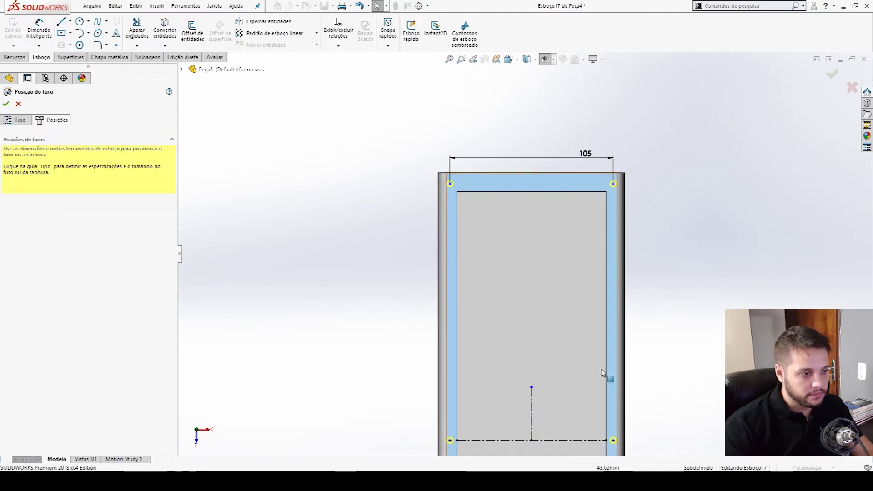
Step: Dimension the left long side's middle hole point 165 mm from the upper-left corner hole point
{"action": "scroll", "coordinate": [609, 375], "scroll_direction": "up", "scroll_amount": 2}
{"action": "scroll", "coordinate": [474, 350], "scroll_direction": "down", "scroll_amount": 5}
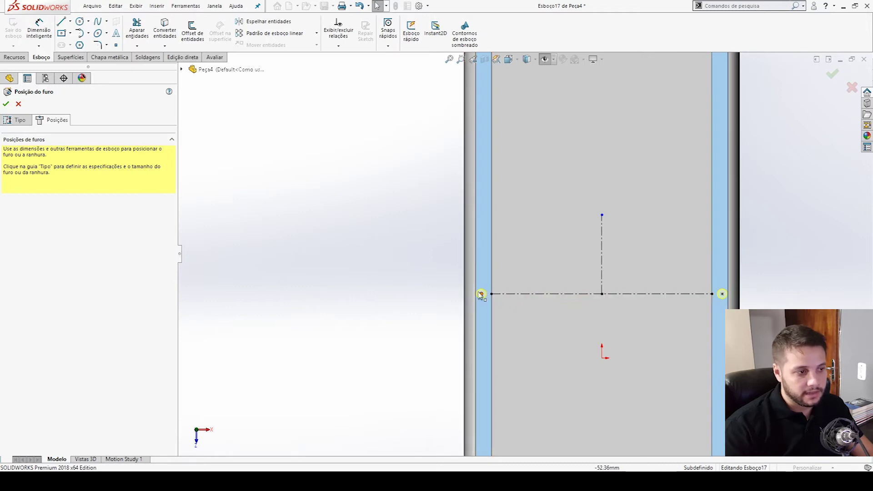
{"action": "scroll", "coordinate": [518, 252], "scroll_direction": "up", "scroll_amount": 3}
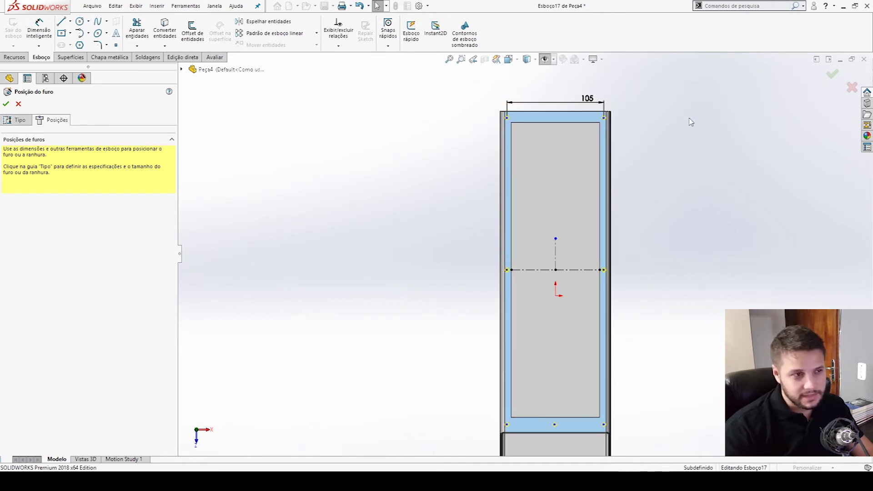
{"action": "scroll", "coordinate": [555, 254], "scroll_direction": "up", "scroll_amount": 4}
{"action": "scroll", "coordinate": [556, 256], "scroll_direction": "down", "scroll_amount": 4}
{"action": "key", "text": "d"}
{"action": "left_click", "coordinate": [483, 257]}
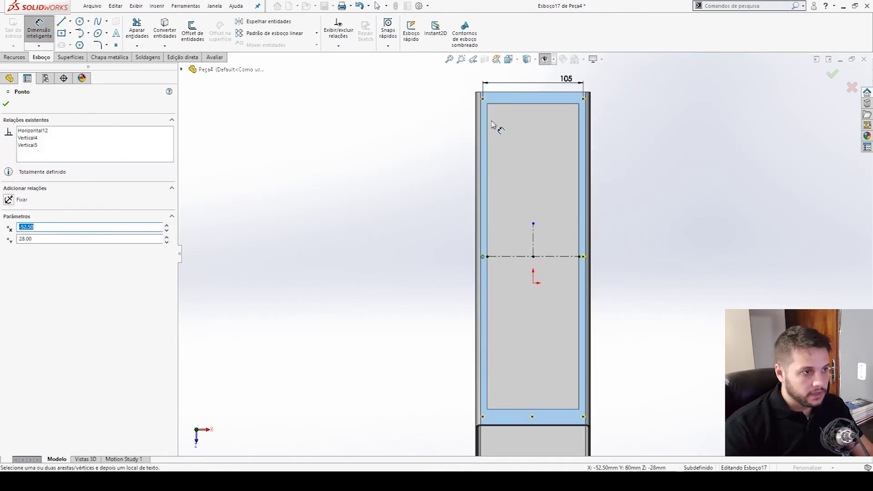
{"action": "left_click", "coordinate": [483, 99]}
{"action": "left_click", "coordinate": [437, 150]}
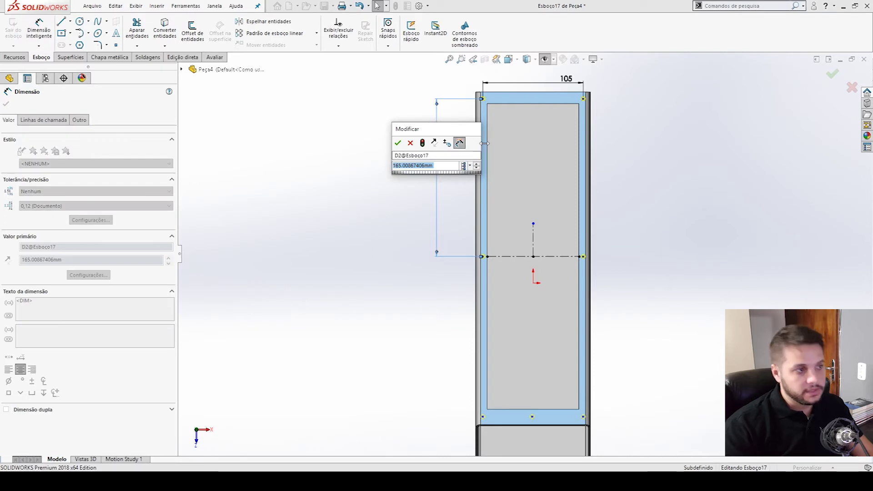
{"action": "type", "text": "165"}
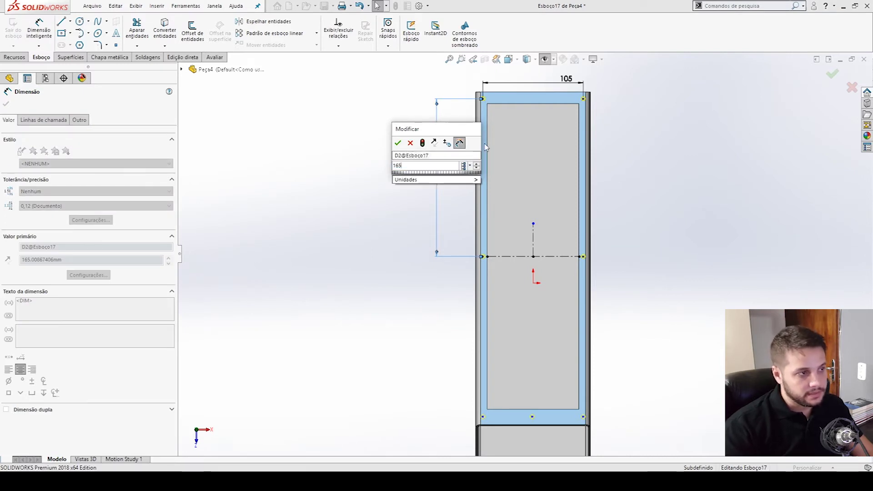
{"action": "key", "text": "Return"}
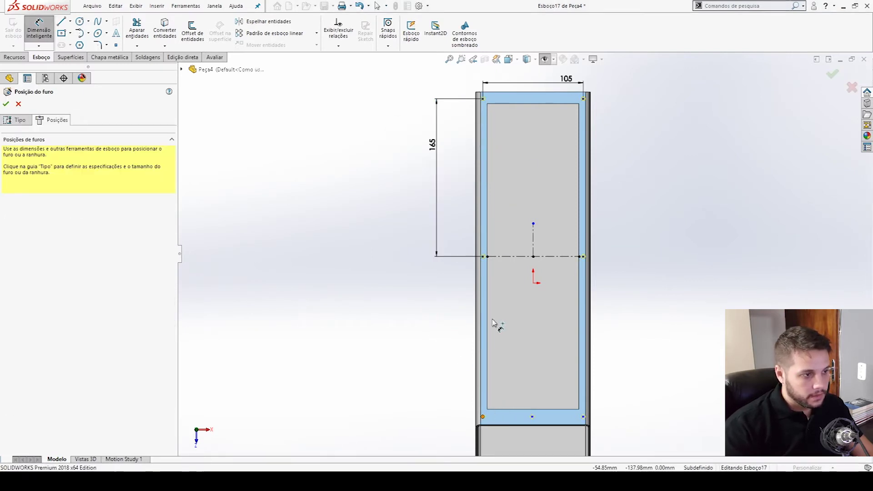
Step: Dimension the lower-left corner hole point 165 mm from the horizontal centerline
{"action": "left_click", "coordinate": [487, 256]}
{"action": "left_click", "coordinate": [484, 416]}
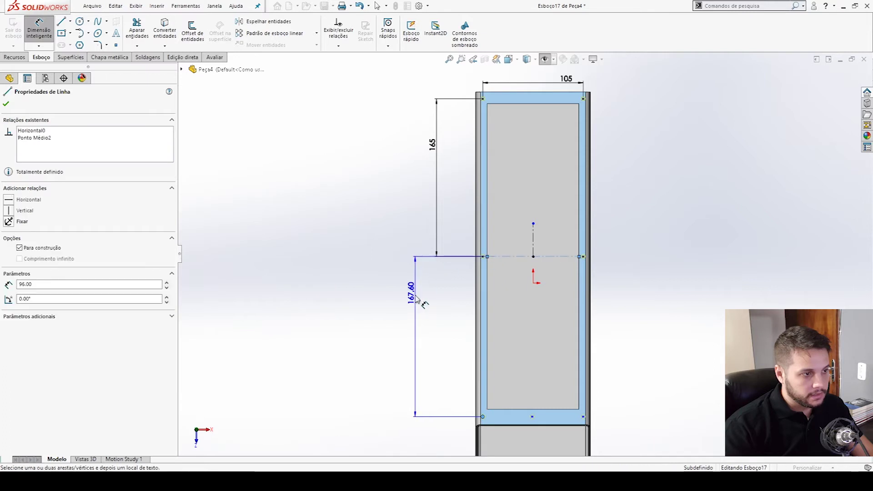
{"action": "left_click", "coordinate": [439, 302]}
{"action": "type", "text": "165"}
{"action": "key", "text": "Return"}
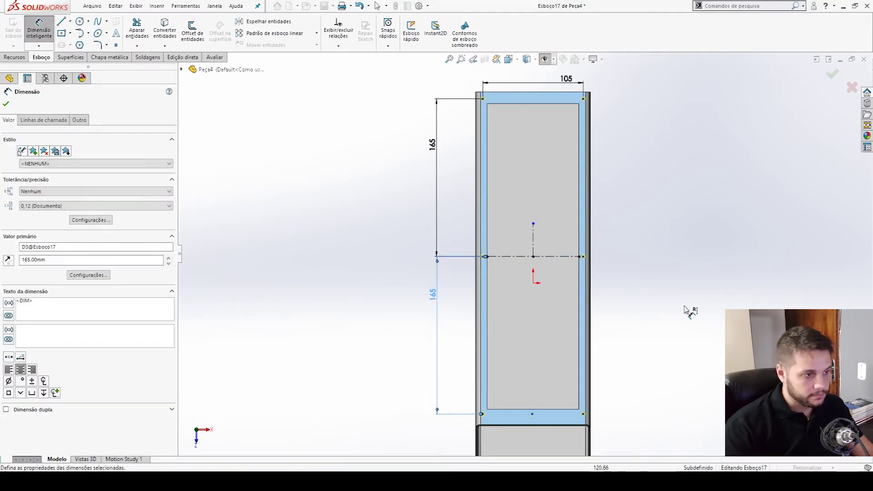
{"action": "key", "text": "Escape"}
Step: Delete the 165 mm dimension between the horizontal centerline and the lower-left corner hole point
{"action": "scroll", "coordinate": [398, 321], "scroll_direction": "down", "scroll_amount": 1}
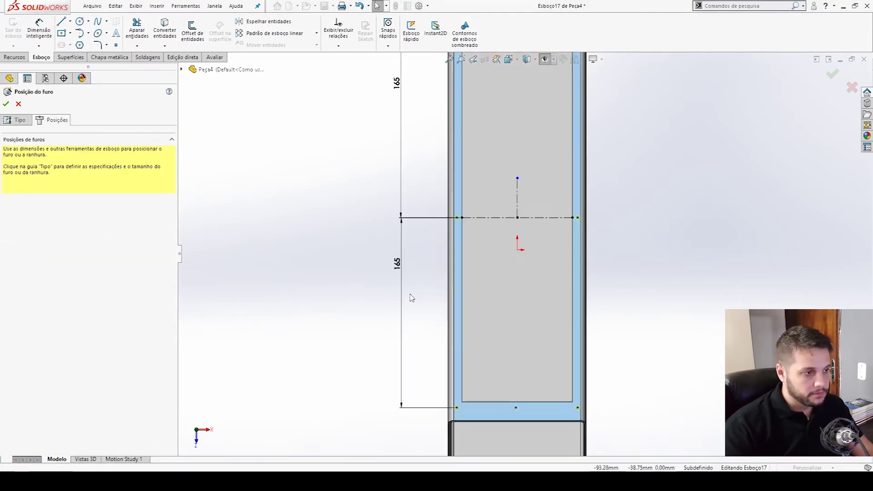
{"action": "left_click", "coordinate": [403, 273]}
{"action": "key", "text": "Delete"}
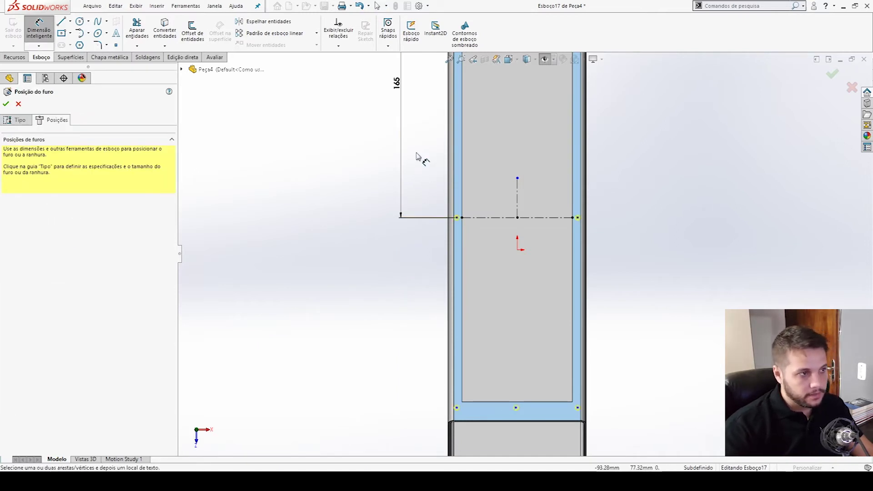
Step: Dimension the lower-left corner hole point from the left middle hole point, linking its value by equation to the upper 165 mm spacing
{"action": "left_click", "coordinate": [459, 408]}
{"action": "left_click", "coordinate": [462, 218]}
{"action": "left_click", "coordinate": [416, 302]}
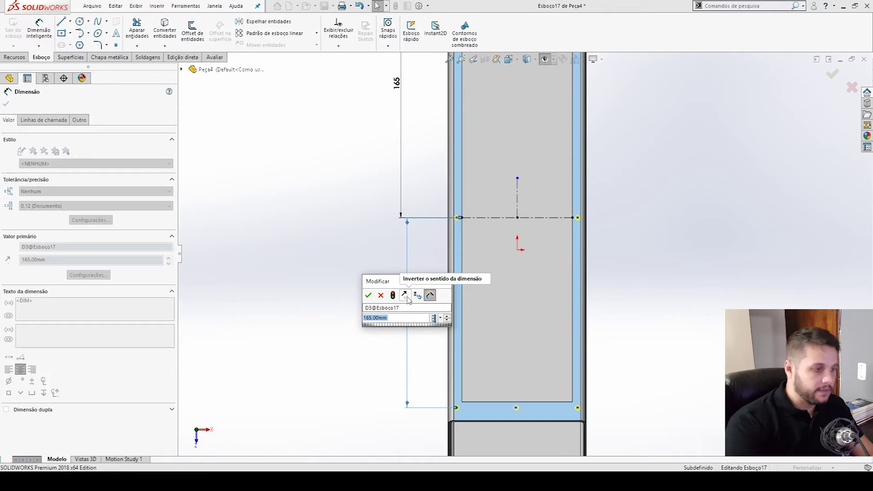
{"action": "type", "text": "="}
{"action": "left_click", "coordinate": [397, 83]}
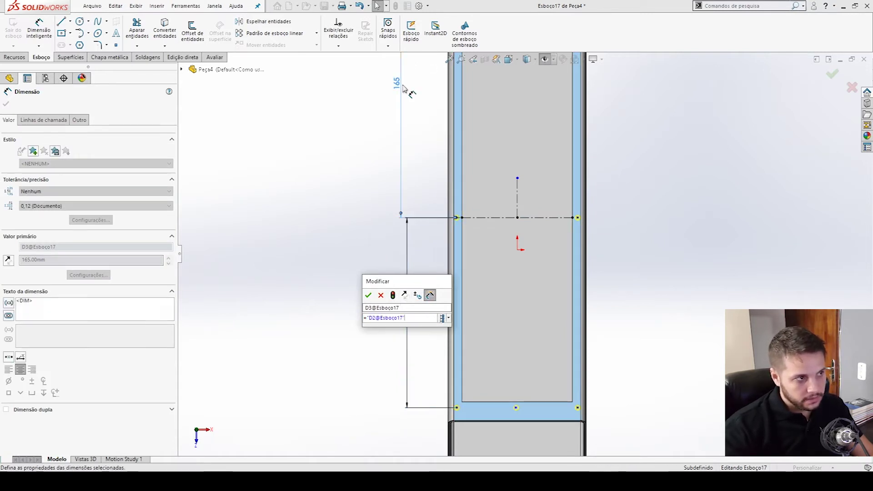
{"action": "left_click", "coordinate": [369, 295]}
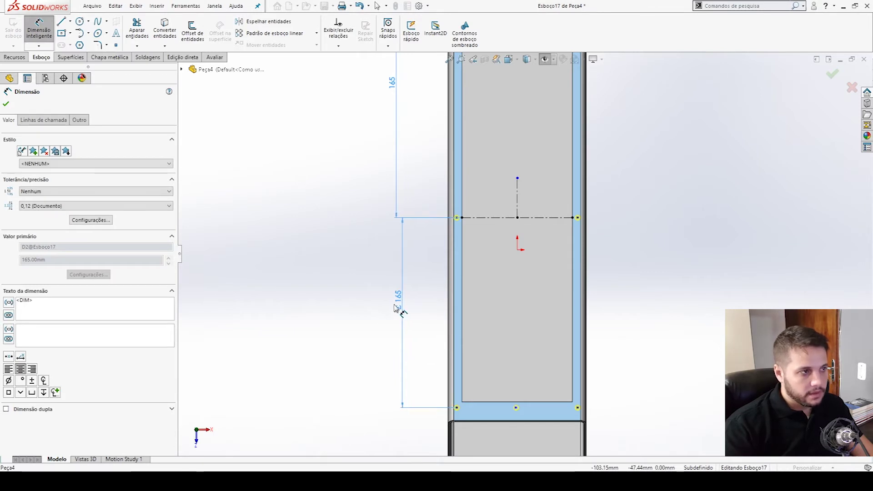
{"action": "left_click", "coordinate": [434, 160]}
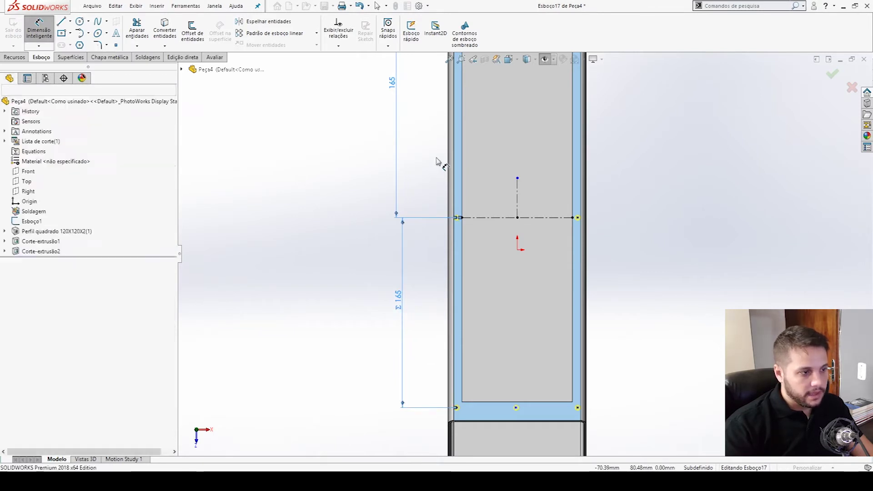
Step: Test the linked hole spacing by setting the upper vertical dimension to 170 mm and back to 165 mm
{"action": "left_click", "coordinate": [391, 85]}
{"action": "key", "text": "f"}
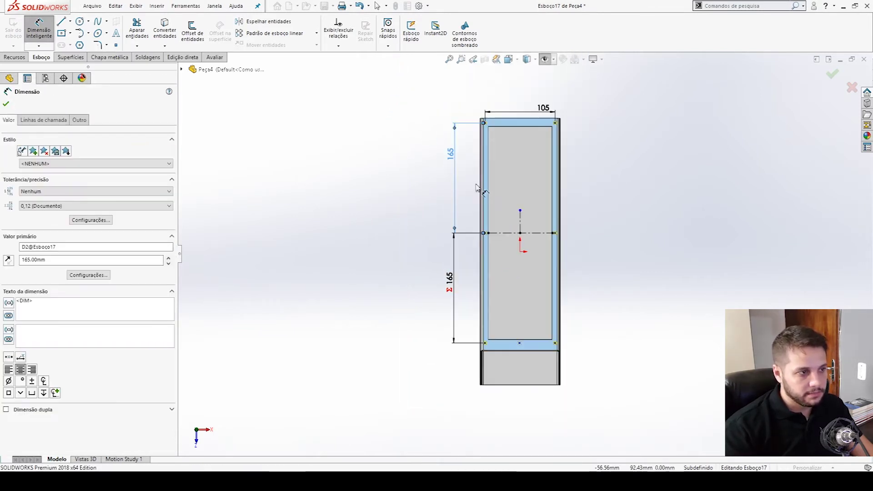
{"action": "scroll", "coordinate": [473, 182], "scroll_direction": "down", "scroll_amount": 2}
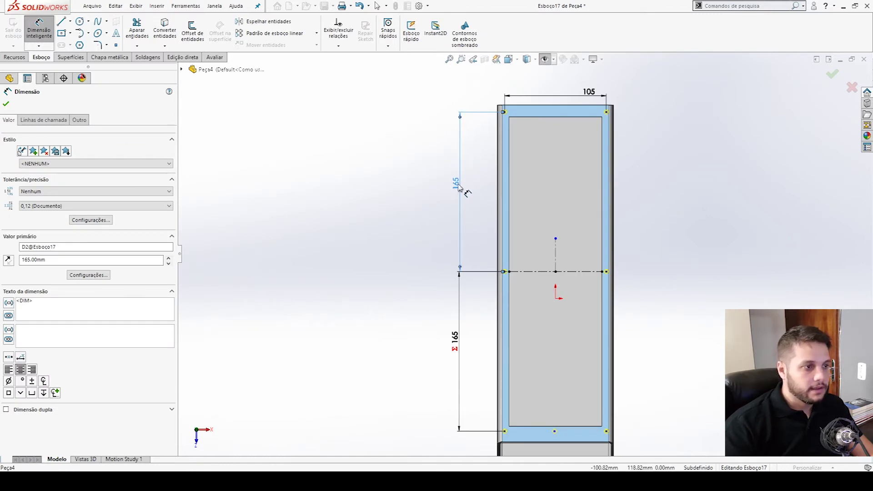
{"action": "double_click", "coordinate": [458, 186]}
{"action": "type", "text": "170"}
{"action": "key", "text": "Return"}
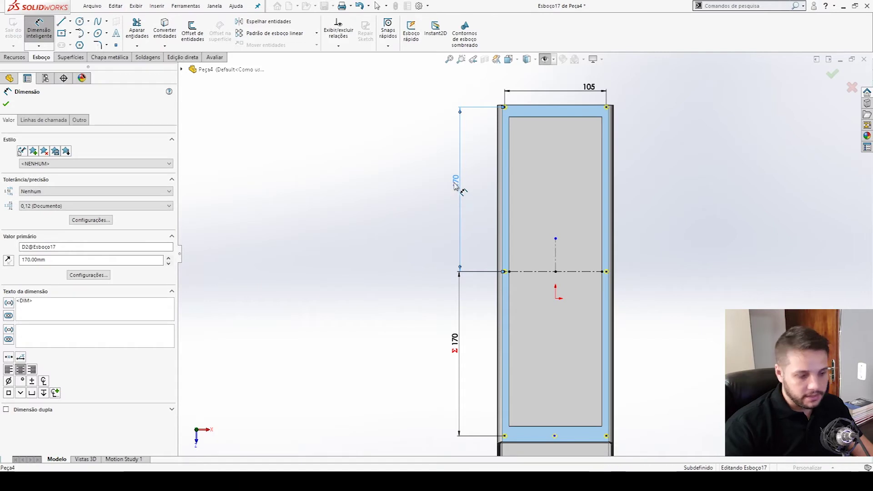
{"action": "double_click", "coordinate": [454, 186]}
{"action": "type", "text": "165"}
{"action": "key", "text": "Return"}
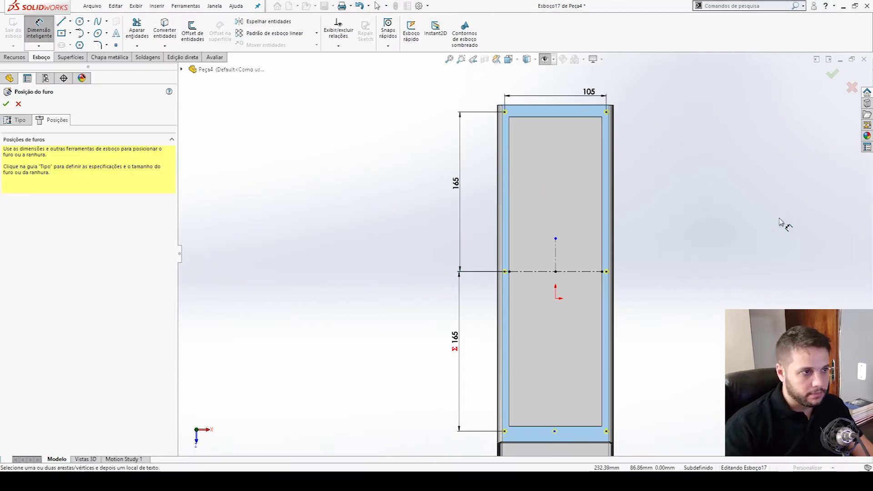
Step: Align the lower edge's middle hole point vertically with the midpoint of the horizontal centerline
{"action": "scroll", "coordinate": [656, 299], "scroll_direction": "up", "scroll_amount": 1}
{"action": "scroll", "coordinate": [584, 226], "scroll_direction": "down", "scroll_amount": 1}
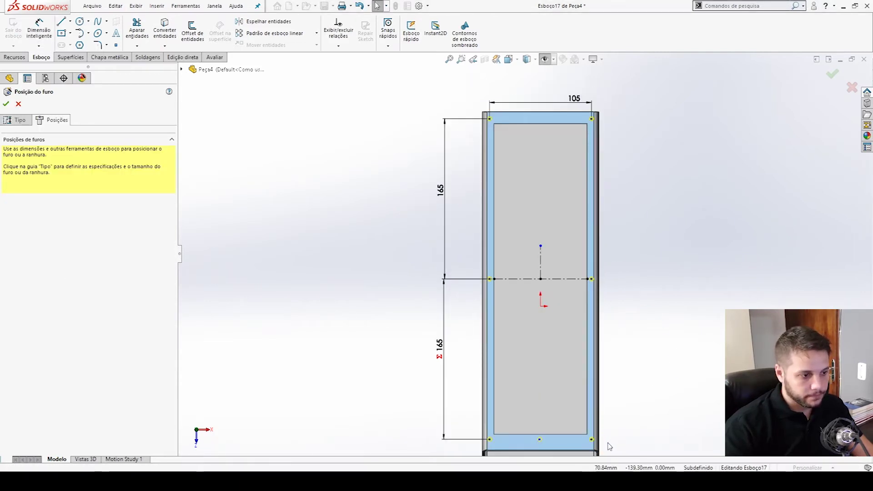
{"action": "key", "text": "Escape"}
{"action": "scroll", "coordinate": [540, 437], "scroll_direction": "down", "scroll_amount": 2}
{"action": "left_click", "coordinate": [552, 438]}
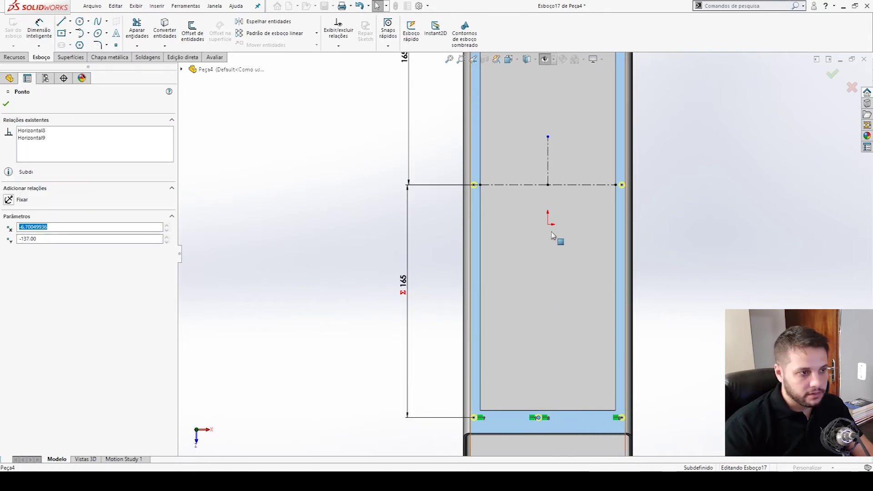
{"action": "left_click", "coordinate": [548, 185], "text": "ctrl"}
{"action": "left_click", "coordinate": [628, 157]}
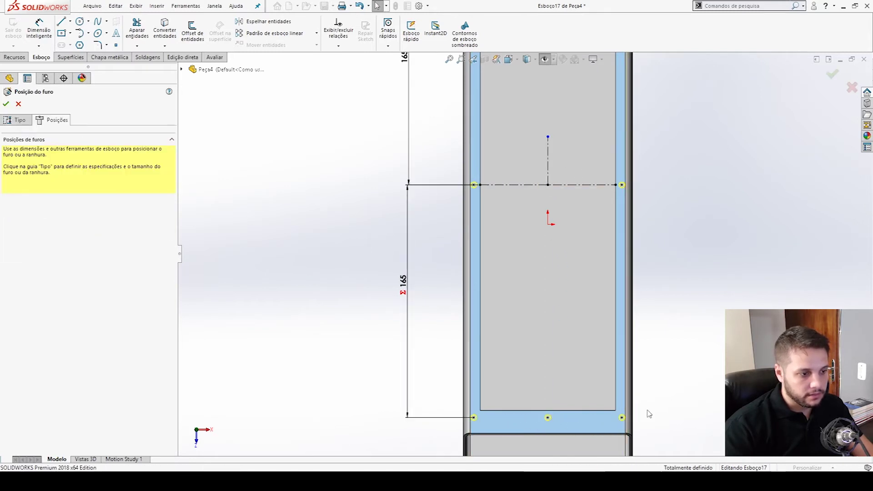
Step: Set the horizontal spacing between the upper corner hole points to 102 mm
{"action": "key", "text": "f"}
{"action": "scroll", "coordinate": [566, 174], "scroll_direction": "down", "scroll_amount": 2}
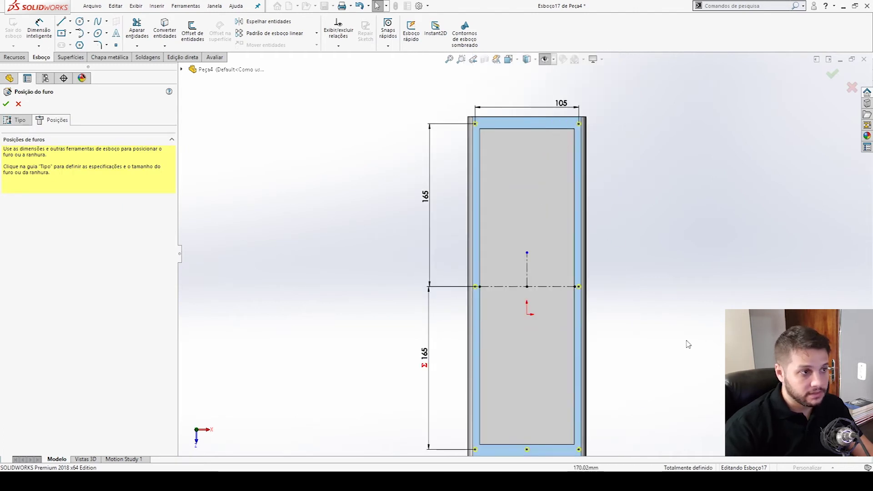
{"action": "scroll", "coordinate": [573, 307], "scroll_direction": "up", "scroll_amount": 1}
{"action": "scroll", "coordinate": [565, 292], "scroll_direction": "down", "scroll_amount": 3}
{"action": "scroll", "coordinate": [561, 356], "scroll_direction": "up", "scroll_amount": 3}
{"action": "scroll", "coordinate": [526, 426], "scroll_direction": "down", "scroll_amount": 3}
{"action": "scroll", "coordinate": [518, 259], "scroll_direction": "up", "scroll_amount": 4}
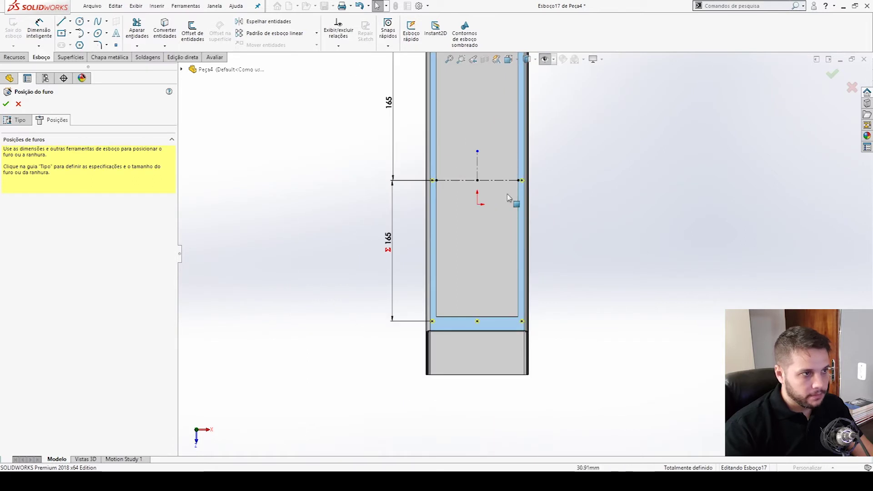
{"action": "scroll", "coordinate": [523, 190], "scroll_direction": "down", "scroll_amount": 1}
{"action": "double_click", "coordinate": [512, 180]}
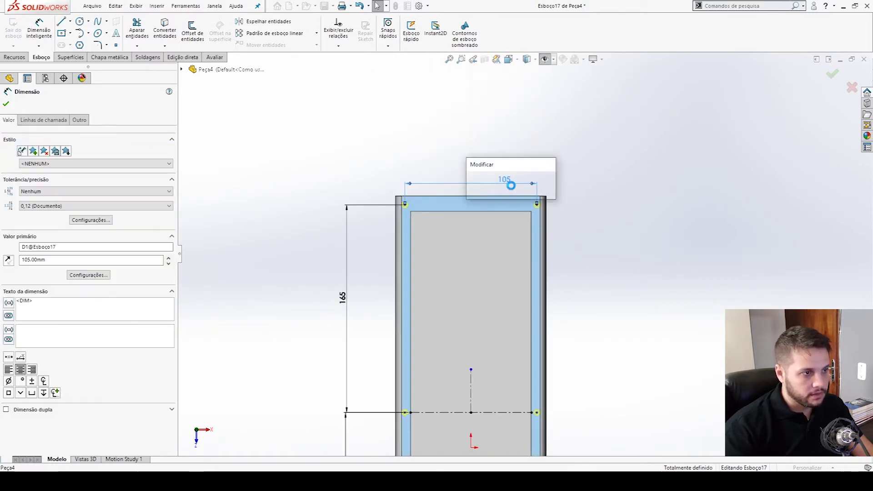
{"action": "type", "text": "10"}
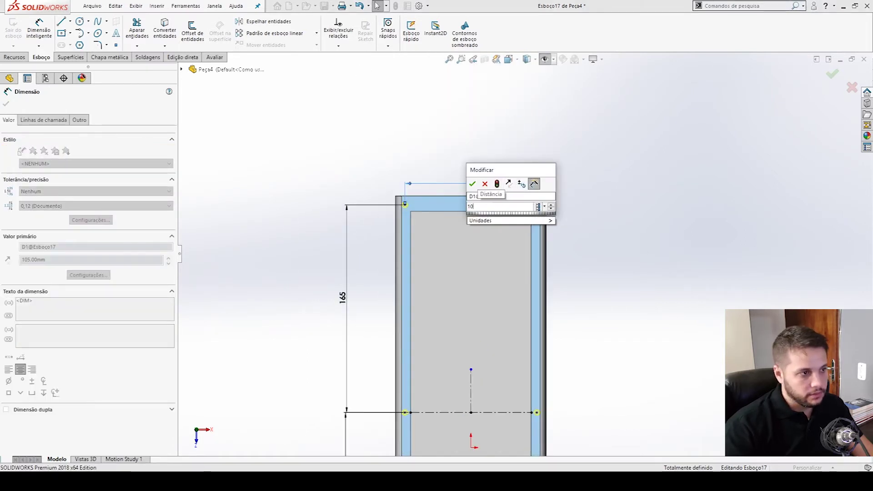
{"action": "type", "text": "2"}
{"action": "key", "text": "Return"}
Step: Reposition the 102 mm dimension's text midway between its extension lines above the rim's upper edge
{"action": "scroll", "coordinate": [475, 284], "scroll_direction": "up", "scroll_amount": 2}
{"action": "scroll", "coordinate": [475, 284], "scroll_direction": "down", "scroll_amount": 4}
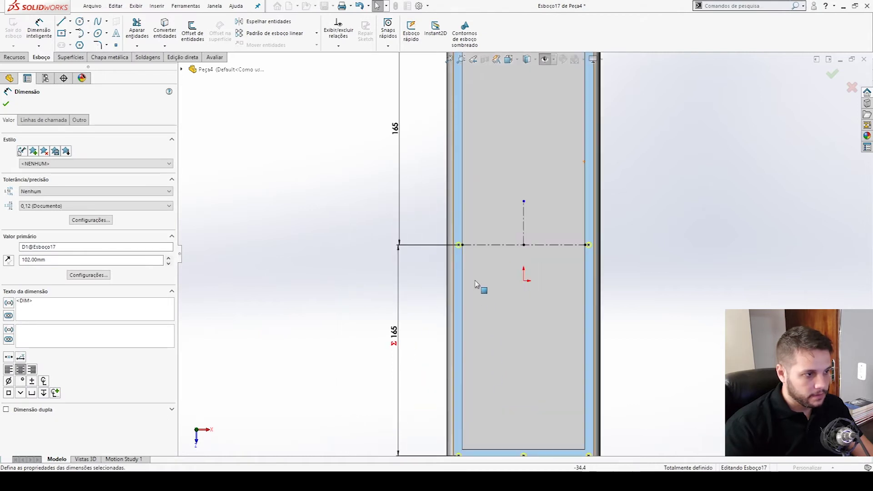
{"action": "scroll", "coordinate": [475, 285], "scroll_direction": "down", "scroll_amount": 2}
{"action": "scroll", "coordinate": [495, 372], "scroll_direction": "up", "scroll_amount": 5}
{"action": "scroll", "coordinate": [496, 372], "scroll_direction": "down", "scroll_amount": 5}
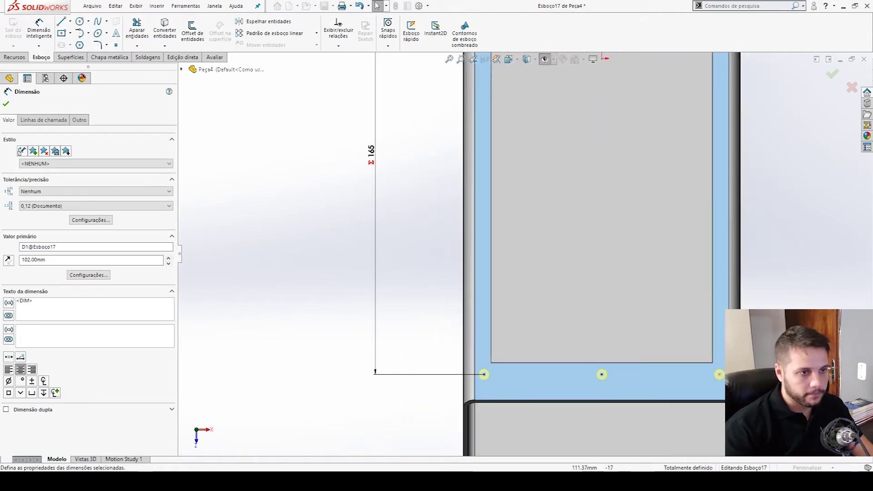
{"action": "scroll", "coordinate": [692, 209], "scroll_direction": "up", "scroll_amount": 6}
{"action": "scroll", "coordinate": [569, 211], "scroll_direction": "down", "scroll_amount": 5}
{"action": "scroll", "coordinate": [571, 208], "scroll_direction": "up", "scroll_amount": 4}
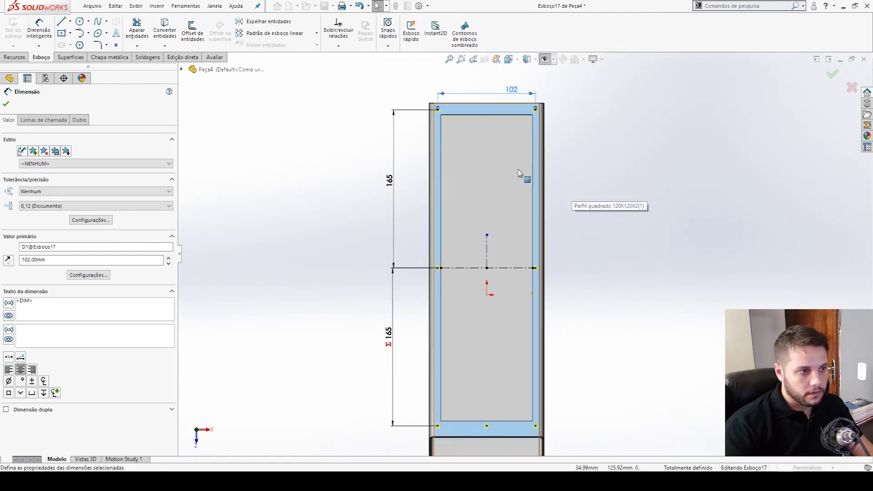
{"action": "scroll", "coordinate": [522, 132], "scroll_direction": "down", "scroll_amount": 3}
{"action": "left_click_drag", "start_coordinate": [522, 132], "coordinate": [491, 126]}
{"action": "left_click", "coordinate": [673, 114]}
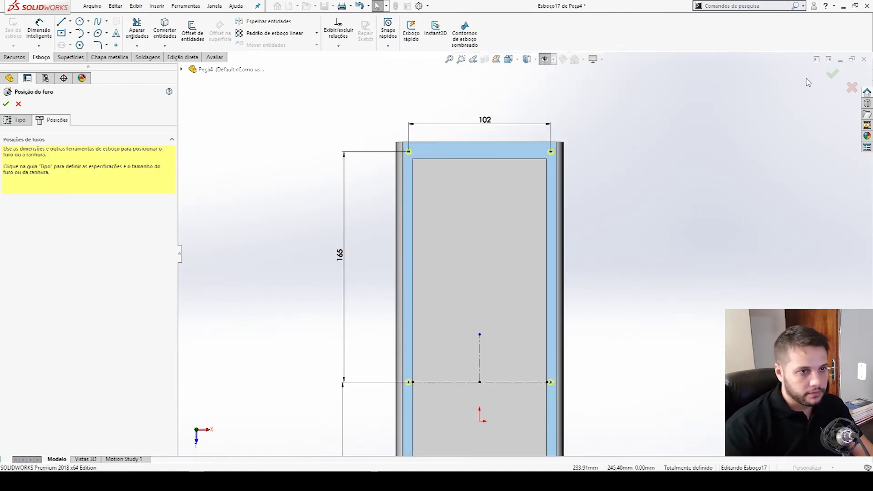
Step: Create the M5 tapped holes with the end condition Up To Surface, ending at the inner face of the rim wall
{"action": "left_click", "coordinate": [20, 120]}
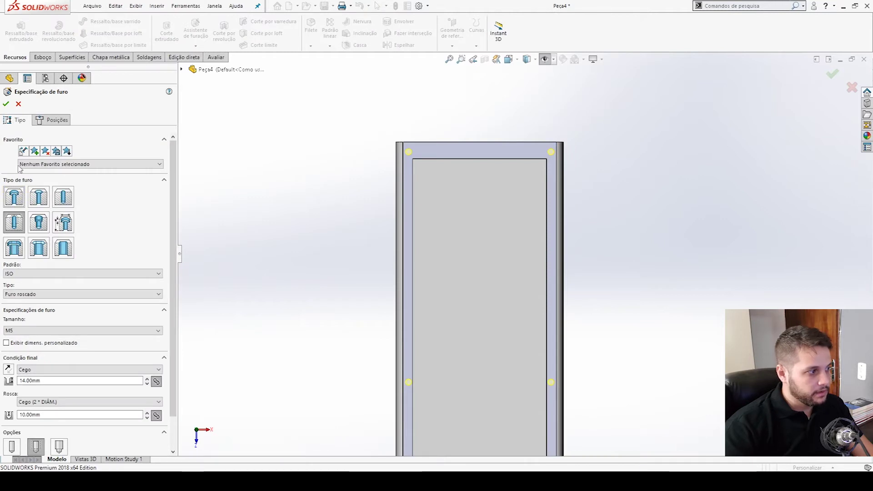
{"action": "left_click", "coordinate": [34, 370]}
{"action": "left_click", "coordinate": [48, 377]}
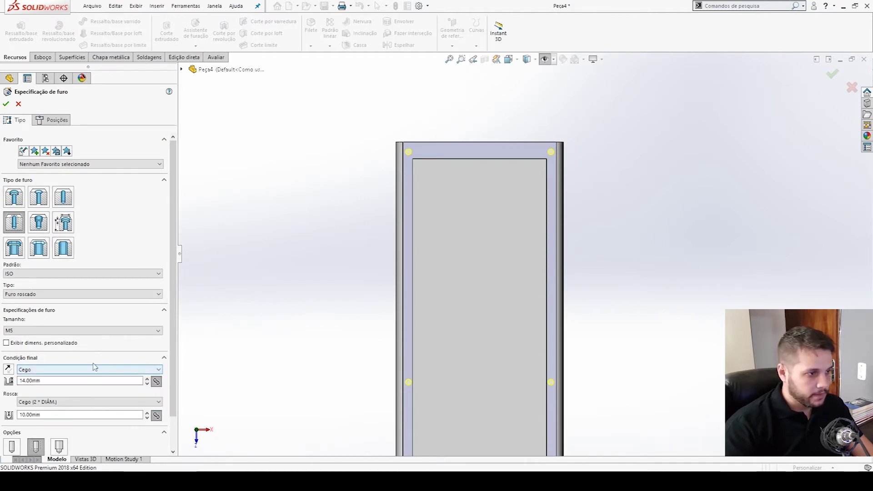
{"action": "middle_click_drag", "start_coordinate": [448, 255], "coordinate": [394, 241]}
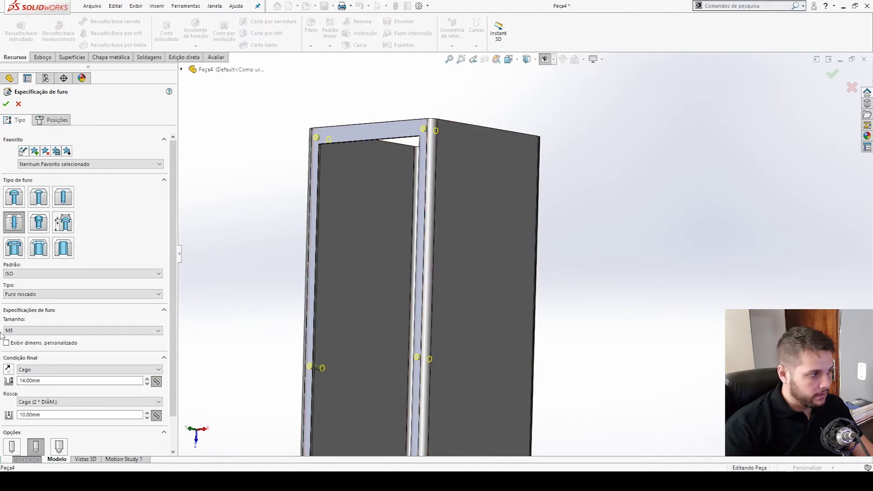
{"action": "left_click", "coordinate": [50, 370]}
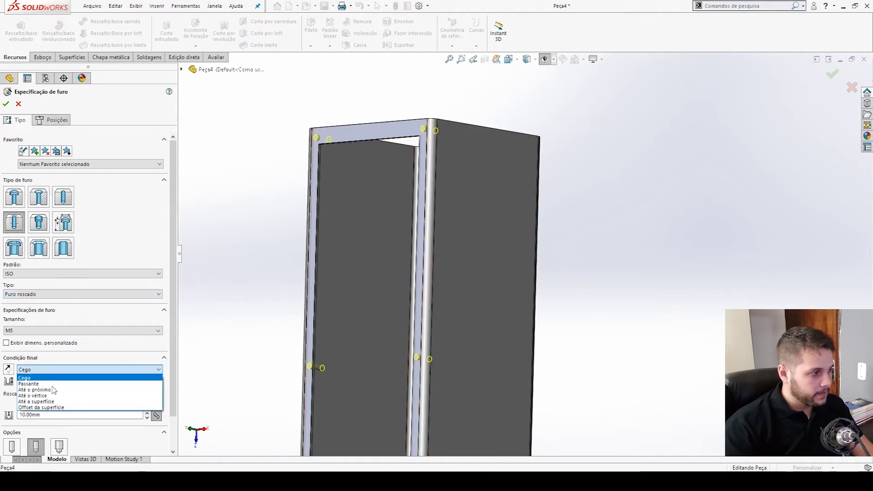
{"action": "left_click", "coordinate": [36, 402]}
{"action": "middle_click_drag", "start_coordinate": [275, 356], "coordinate": [479, 193]}
{"action": "left_click", "coordinate": [474, 161]}
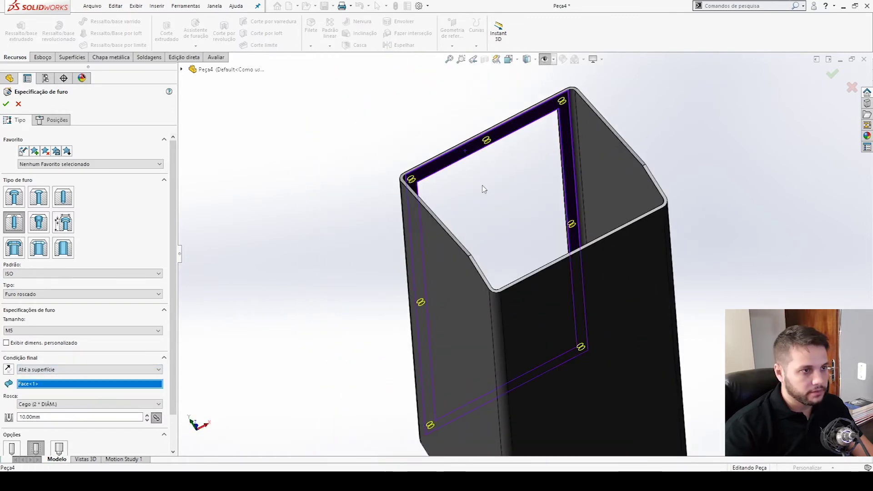
{"action": "left_click", "coordinate": [832, 74]}
Step: Reopen the M5 tapped hole feature's definition, review its end condition and thread settings, and close it
{"action": "middle_click_drag", "start_coordinate": [620, 189], "coordinate": [565, 111]}
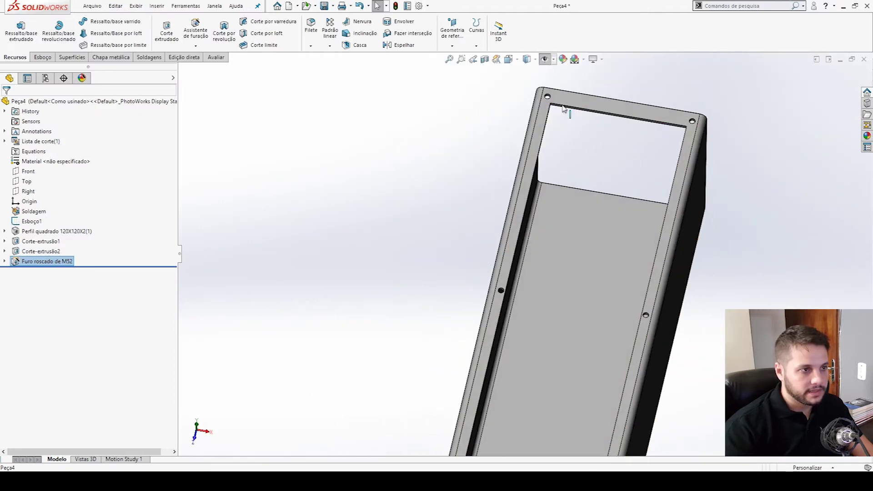
{"action": "scroll", "coordinate": [550, 160], "scroll_direction": "down", "scroll_amount": 5}
{"action": "right_click", "coordinate": [36, 262]}
{"action": "left_click", "coordinate": [49, 234]}
{"action": "left_click", "coordinate": [49, 232]}
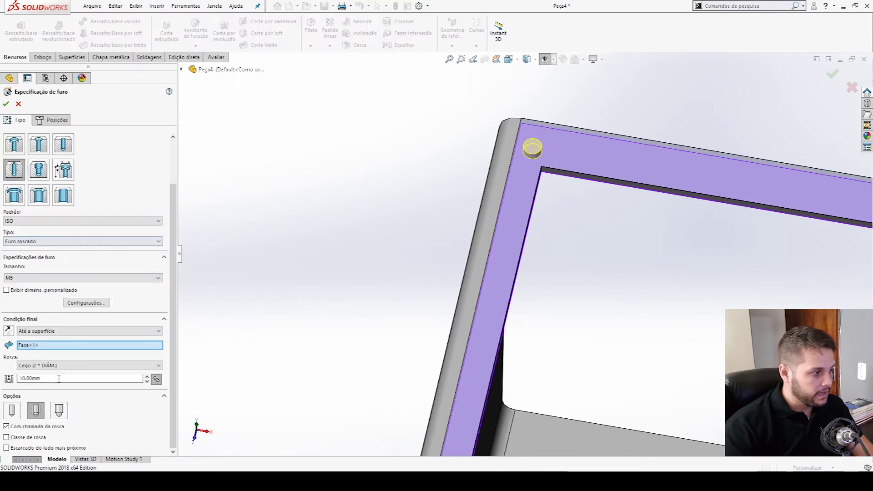
{"action": "left_click", "coordinate": [6, 104]}
Step: Examine the tapped rim holes and the reservoir's angled end from several sides
{"action": "scroll", "coordinate": [485, 105], "scroll_direction": "up", "scroll_amount": 5}
{"action": "scroll", "coordinate": [505, 208], "scroll_direction": "down", "scroll_amount": 8}
{"action": "scroll", "coordinate": [504, 208], "scroll_direction": "up", "scroll_amount": 8}
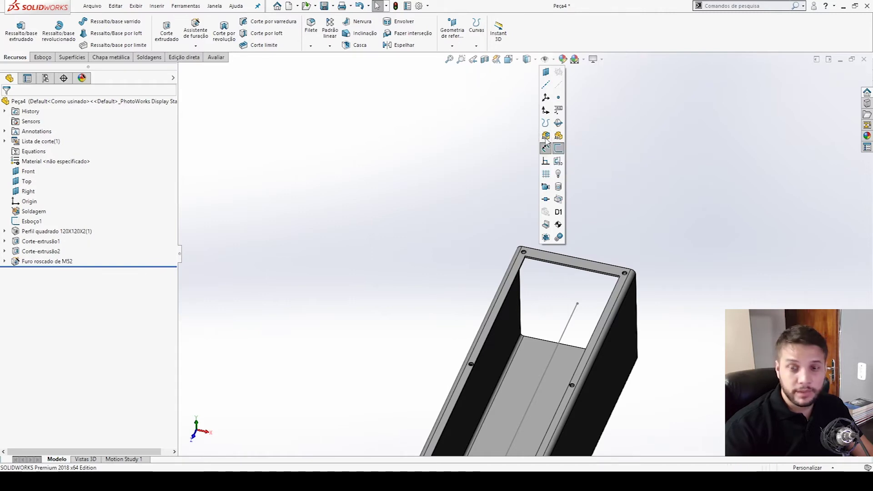
{"action": "scroll", "coordinate": [553, 314], "scroll_direction": "up", "scroll_amount": 3}
{"action": "scroll", "coordinate": [498, 300], "scroll_direction": "down", "scroll_amount": 6}
{"action": "scroll", "coordinate": [500, 277], "scroll_direction": "down", "scroll_amount": 5}
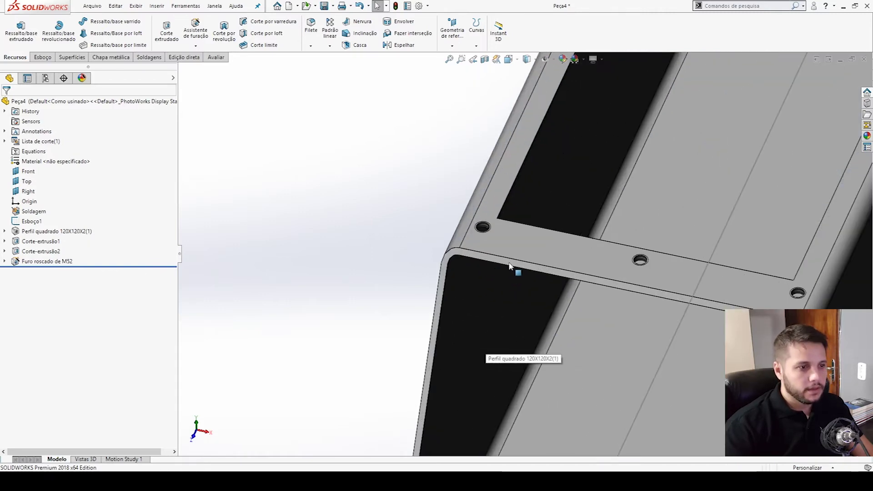
{"action": "middle_click_drag", "start_coordinate": [507, 268], "coordinate": [555, 267]}
{"action": "scroll", "coordinate": [637, 282], "scroll_direction": "up", "scroll_amount": 5}
{"action": "key", "text": "ctrl+7"}
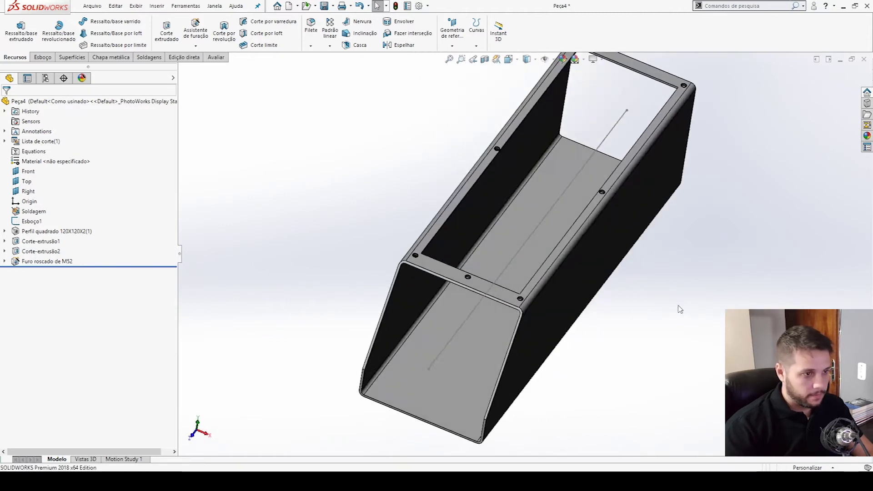
{"action": "middle_click_drag", "start_coordinate": [571, 291], "coordinate": [628, 376]}
{"action": "scroll", "coordinate": [638, 360], "scroll_direction": "up", "scroll_amount": 3}
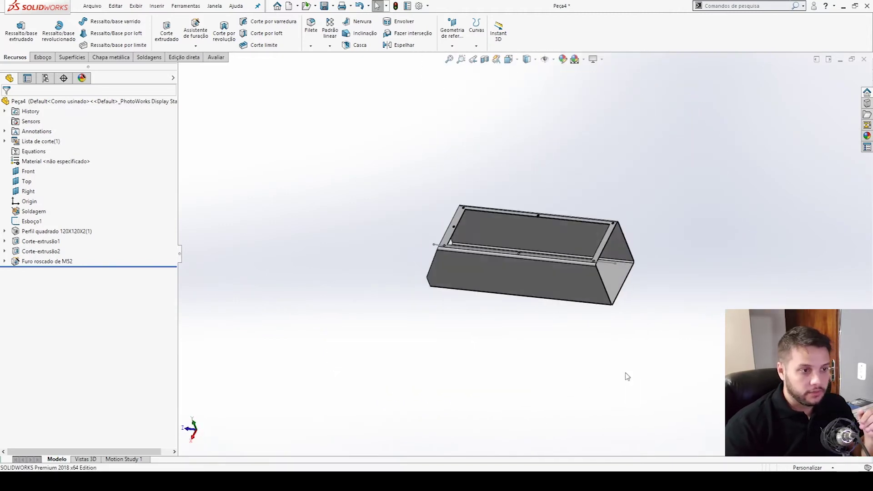
{"action": "scroll", "coordinate": [594, 253], "scroll_direction": "down", "scroll_amount": 3}
{"action": "middle_click_drag", "start_coordinate": [600, 255], "coordinate": [306, 279]}
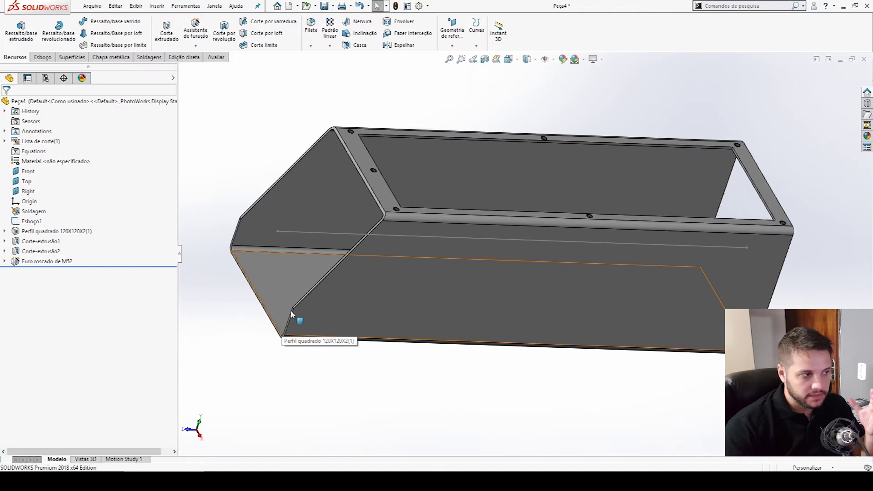
{"action": "middle_click_drag", "start_coordinate": [306, 318], "coordinate": [694, 212]}
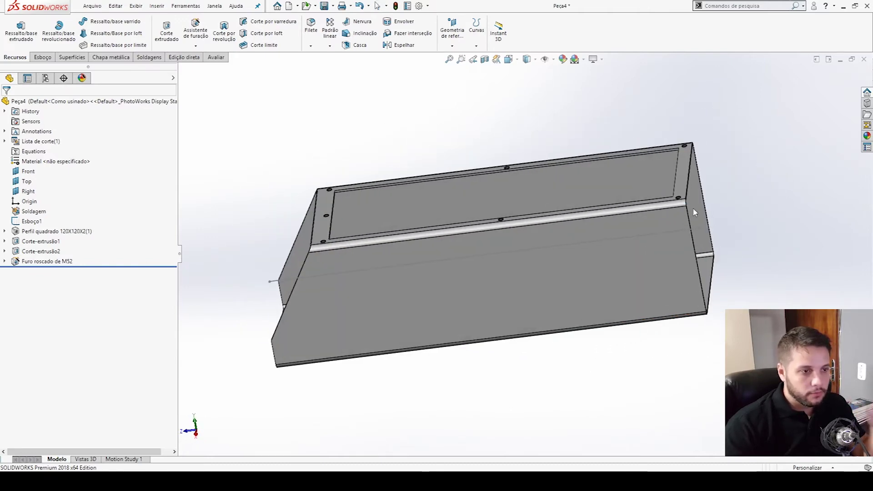
Step: Switch to the BM-01 assembly, examine the plate closing the reservoir's end between the lever arms, and return to the reservoir part
{"action": "key", "text": "ctrl+Tab"}
{"action": "scroll", "coordinate": [702, 400], "scroll_direction": "up", "scroll_amount": 5}
{"action": "middle_click_drag", "start_coordinate": [710, 270], "coordinate": [606, 301]}
{"action": "left_click", "coordinate": [599, 269]}
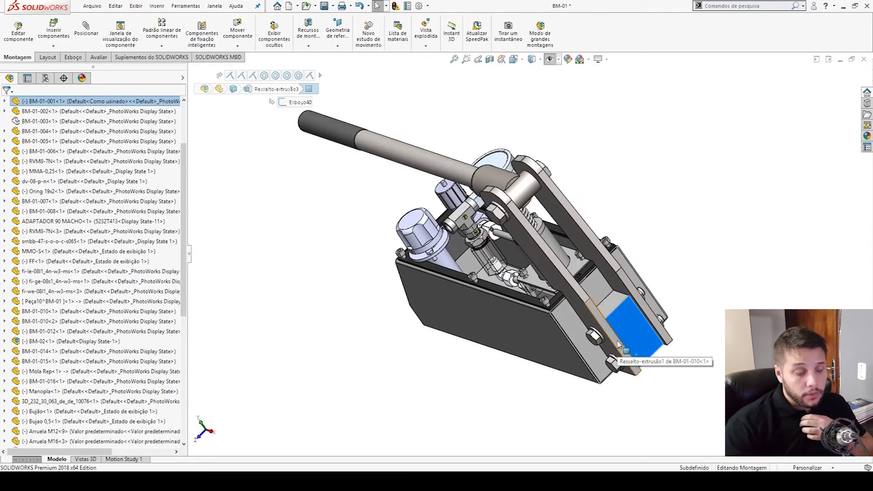
{"action": "left_click", "coordinate": [653, 377]}
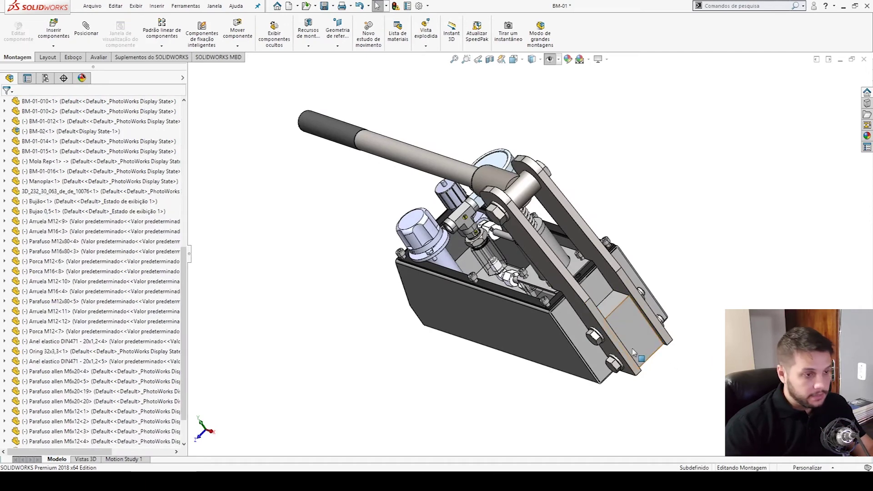
{"action": "key", "text": "ctrl+Tab"}
{"action": "middle_click_drag", "start_coordinate": [705, 248], "coordinate": [692, 256]}
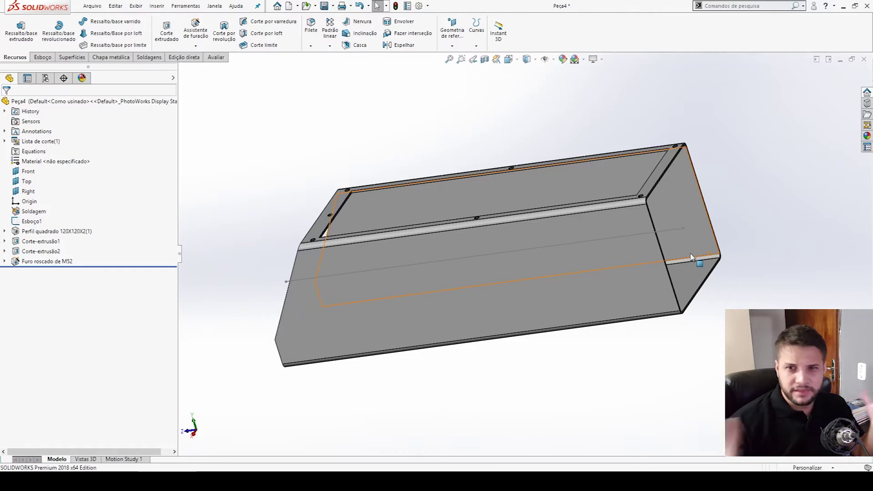
Step: Start a sketch on the end face of the square tube's straight open end
{"action": "middle_click_drag", "start_coordinate": [691, 257], "coordinate": [535, 328]}
{"action": "scroll", "coordinate": [555, 323], "scroll_direction": "down", "scroll_amount": 5}
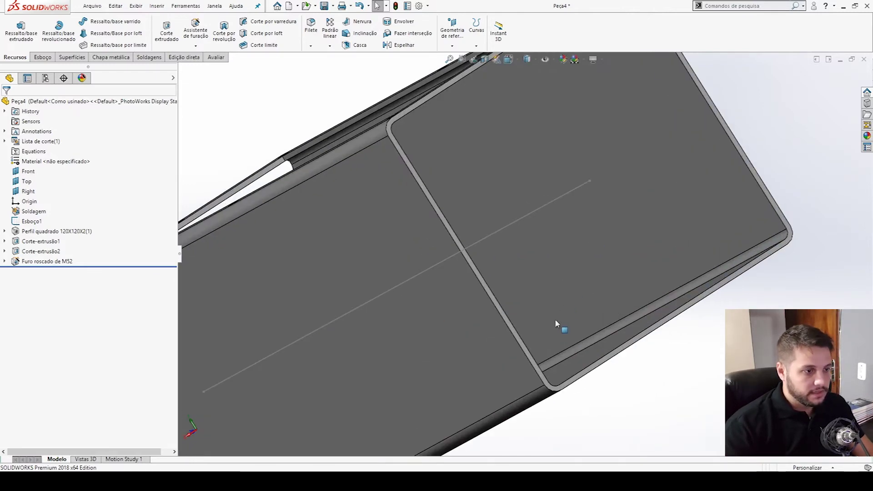
{"action": "scroll", "coordinate": [556, 323], "scroll_direction": "down", "scroll_amount": 3}
{"action": "left_click", "coordinate": [512, 332]}
{"action": "scroll", "coordinate": [608, 376], "scroll_direction": "up", "scroll_amount": 6}
{"action": "scroll", "coordinate": [580, 296], "scroll_direction": "down", "scroll_amount": 5}
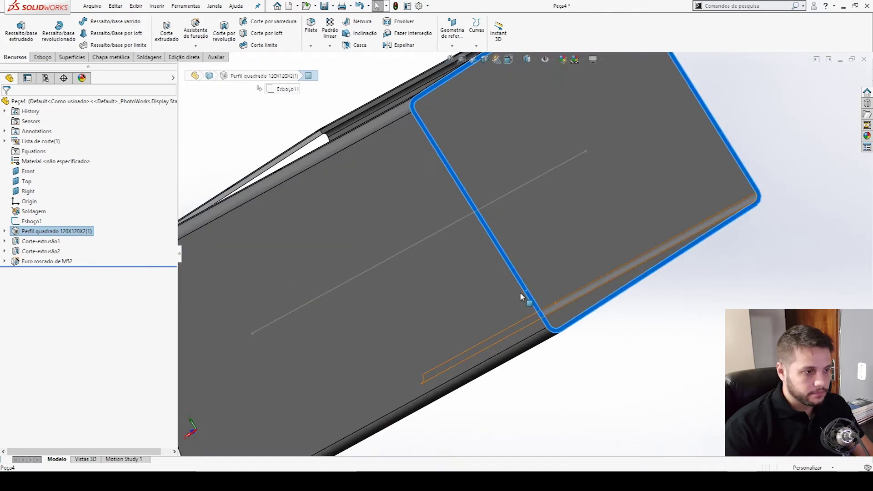
{"action": "left_click", "coordinate": [523, 293]}
{"action": "scroll", "coordinate": [534, 297], "scroll_direction": "down", "scroll_amount": 3}
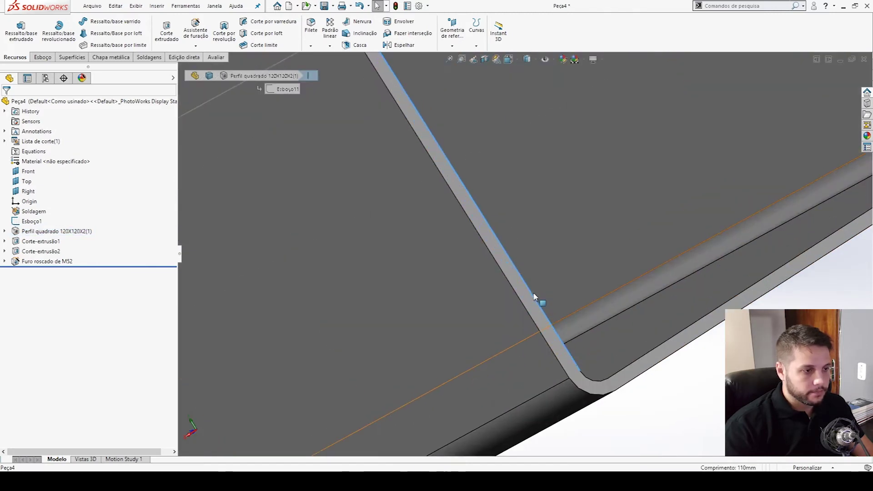
{"action": "left_click", "coordinate": [533, 297]}
{"action": "left_click", "coordinate": [575, 272]}
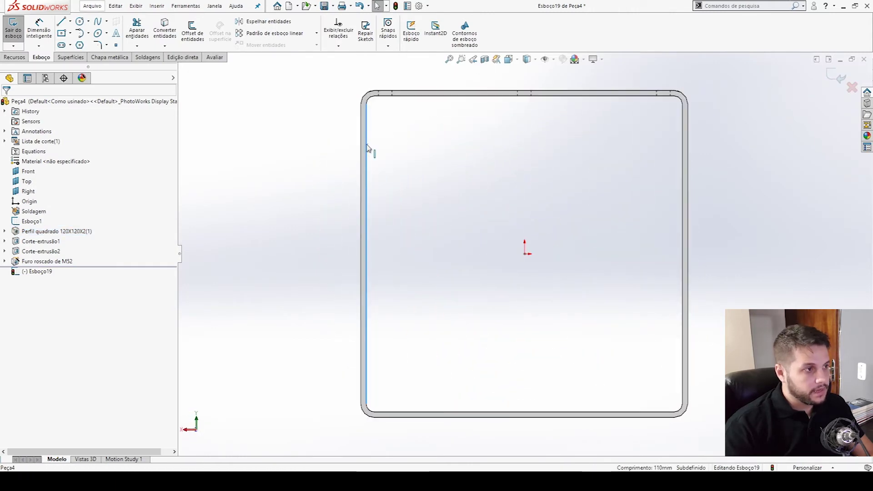
Step: Offset the tube end's complete inner edge loop outward by 0.5 mm
{"action": "left_click", "coordinate": [381, 96], "text": "ctrl"}
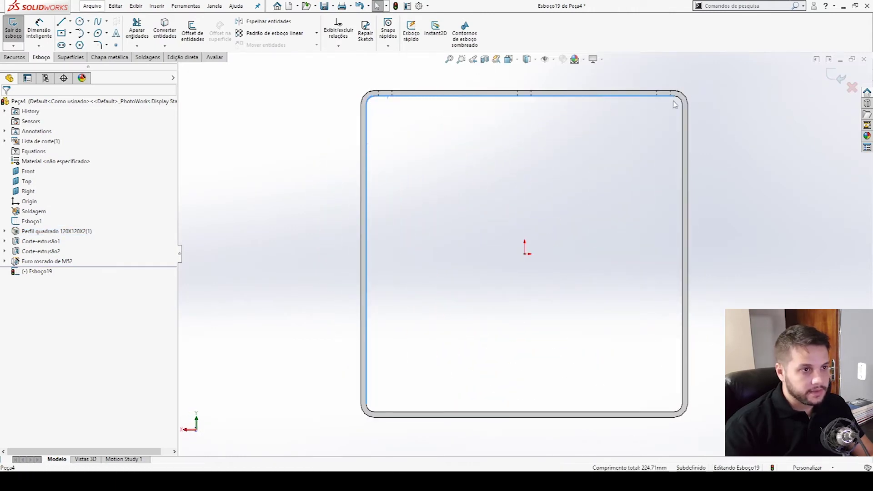
{"action": "left_click", "coordinate": [682, 145], "text": "ctrl"}
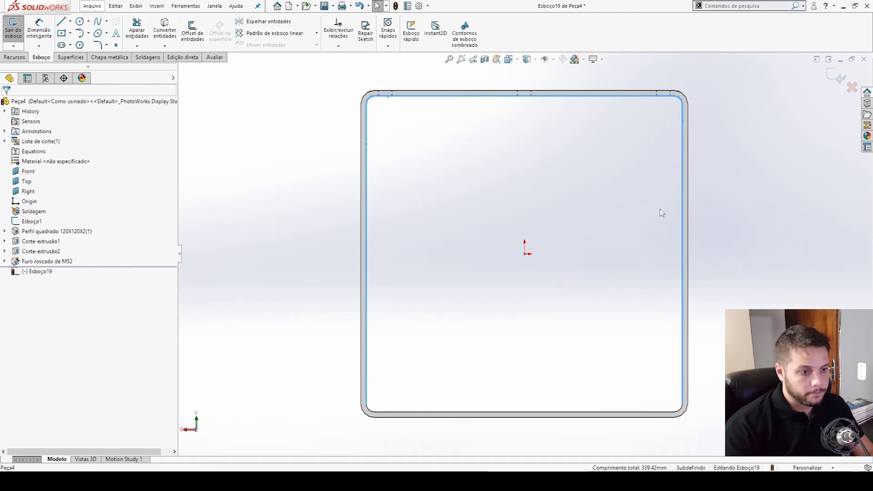
{"action": "left_click", "coordinate": [668, 414], "text": "ctrl"}
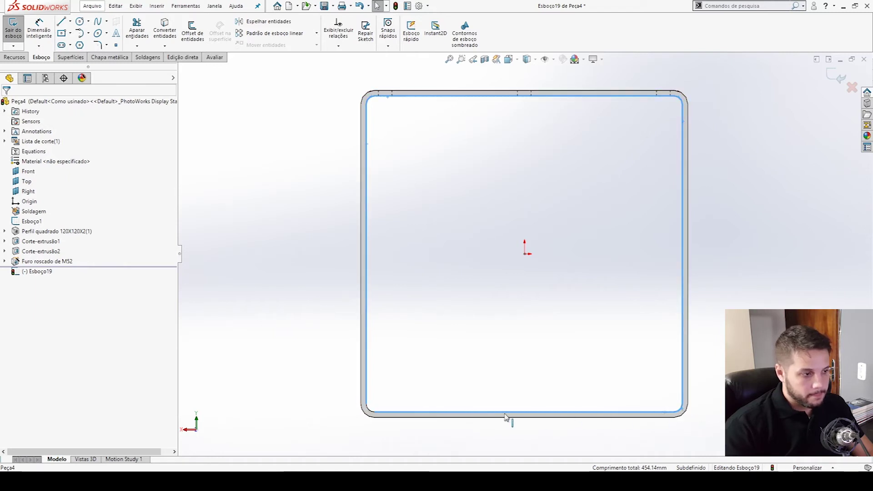
{"action": "left_click", "coordinate": [369, 412], "text": "ctrl"}
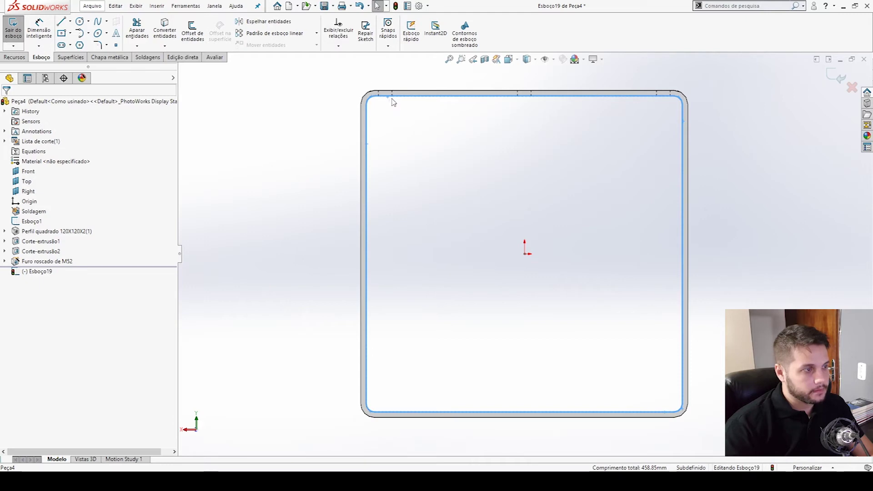
{"action": "scroll", "coordinate": [377, 116], "scroll_direction": "down", "scroll_amount": 1}
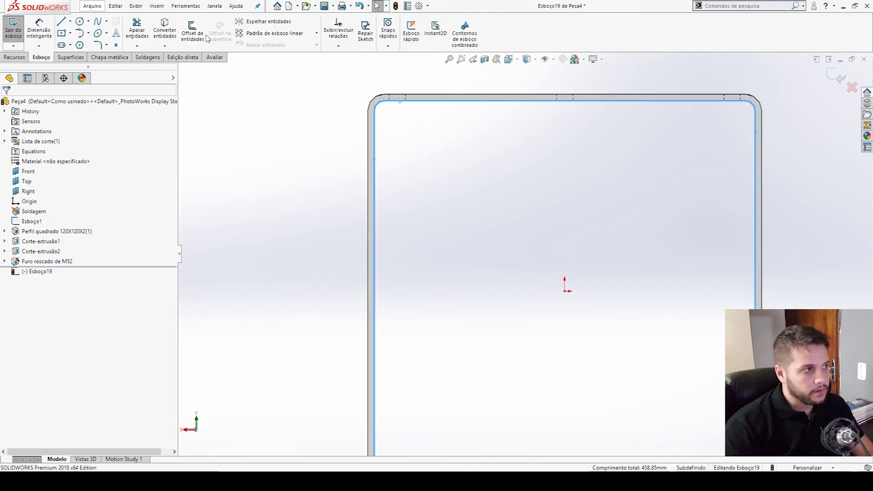
{"action": "left_click", "coordinate": [193, 32]}
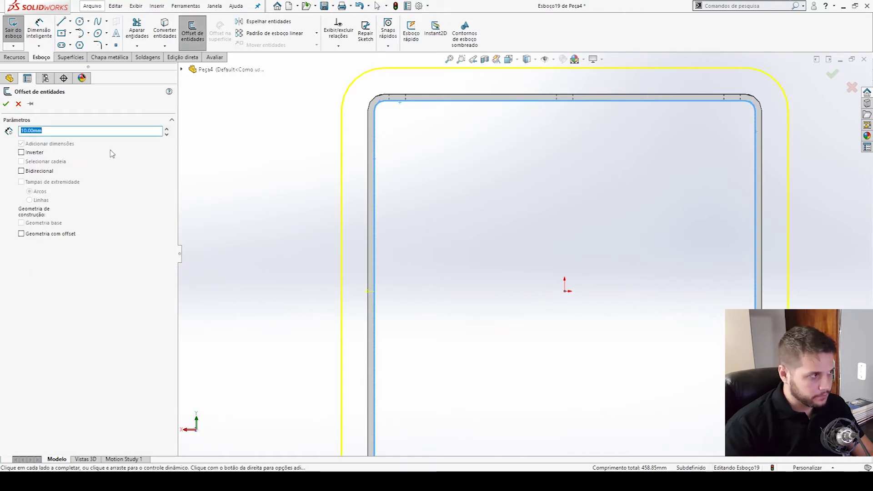
{"action": "type", "text": "0,5"}
{"action": "key", "text": "Return"}
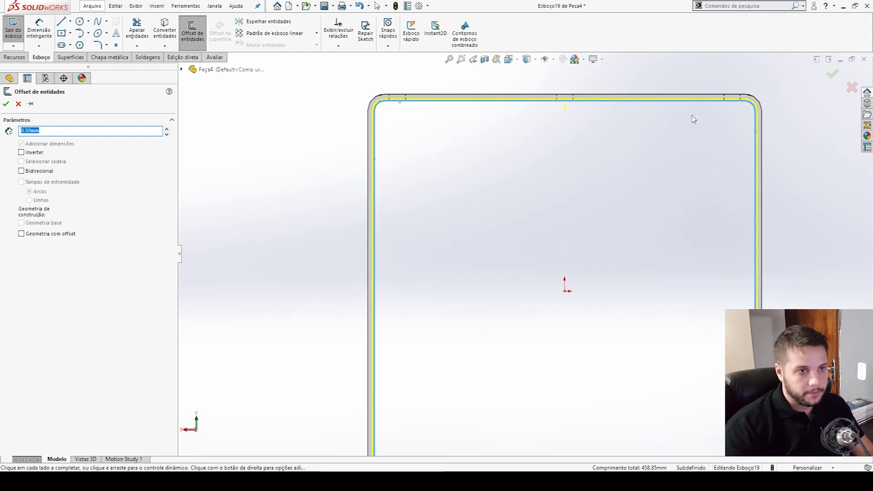
{"action": "left_click", "coordinate": [834, 75]}
Step: Examine the offset outline around the tube's rounded corners and rim from several angles
{"action": "scroll", "coordinate": [750, 124], "scroll_direction": "down", "scroll_amount": 5}
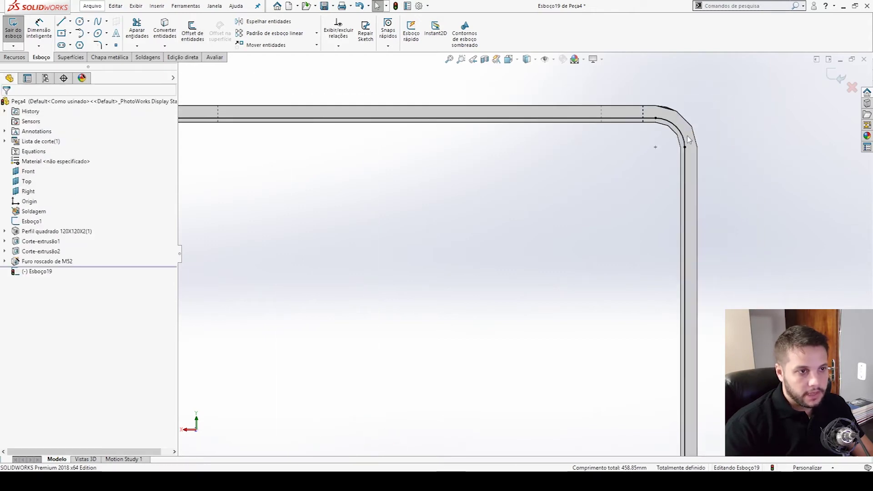
{"action": "scroll", "coordinate": [389, 163], "scroll_direction": "up", "scroll_amount": 5}
{"action": "scroll", "coordinate": [305, 216], "scroll_direction": "up", "scroll_amount": 1}
{"action": "scroll", "coordinate": [372, 211], "scroll_direction": "down", "scroll_amount": 4}
{"action": "middle_click_drag", "start_coordinate": [414, 212], "coordinate": [484, 225]}
{"action": "scroll", "coordinate": [329, 224], "scroll_direction": "up", "scroll_amount": 3}
{"action": "left_click", "coordinate": [356, 245]}
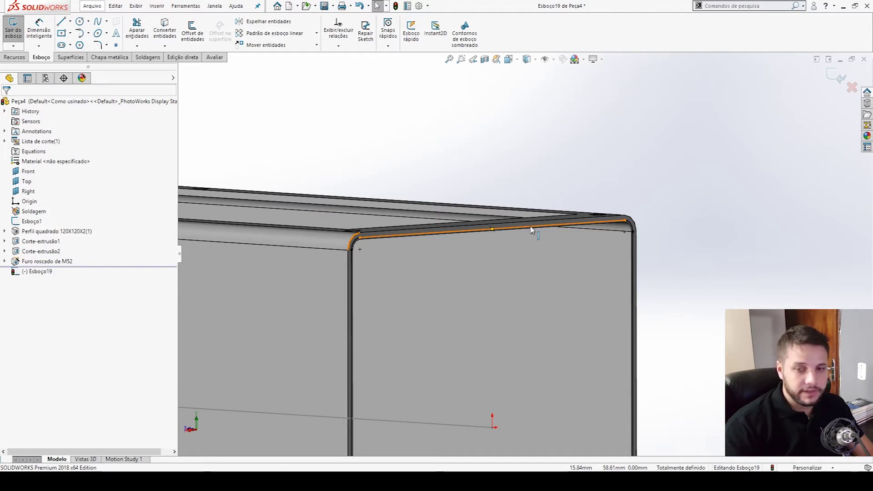
{"action": "middle_click_drag", "start_coordinate": [629, 233], "coordinate": [724, 270]}
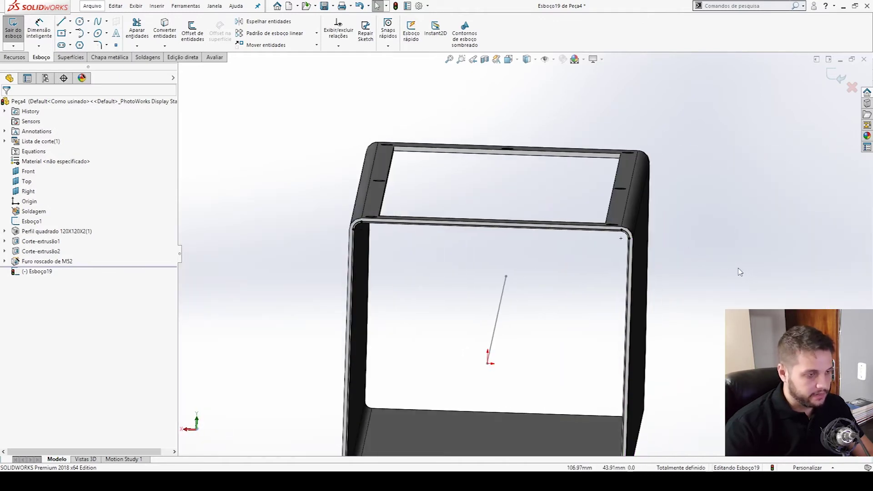
Step: Set the outline's offset distance to 0 mm and close the sketch
{"action": "key", "text": "ctrl+8"}
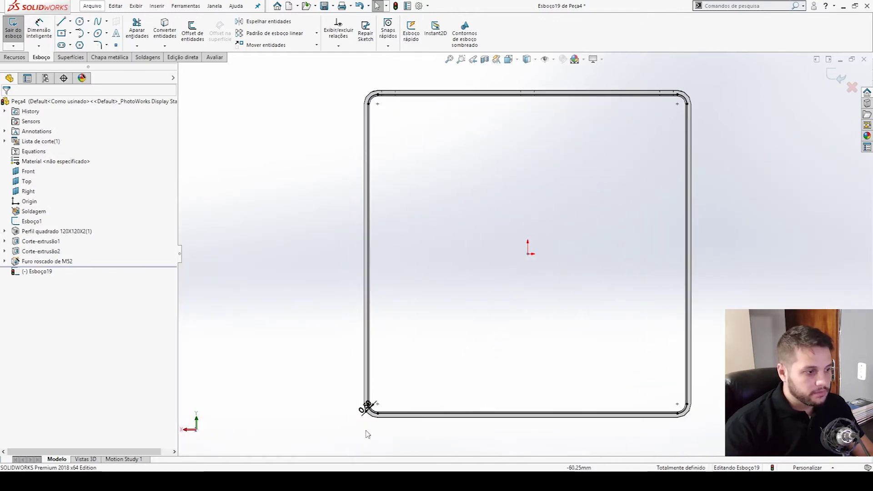
{"action": "double_click", "coordinate": [368, 406]}
{"action": "type", "text": "0"}
{"action": "key", "text": "Return"}
{"action": "left_click", "coordinate": [433, 398]}
{"action": "scroll", "coordinate": [387, 289], "scroll_direction": "up", "scroll_amount": 3}
{"action": "scroll", "coordinate": [440, 165], "scroll_direction": "down", "scroll_amount": 3}
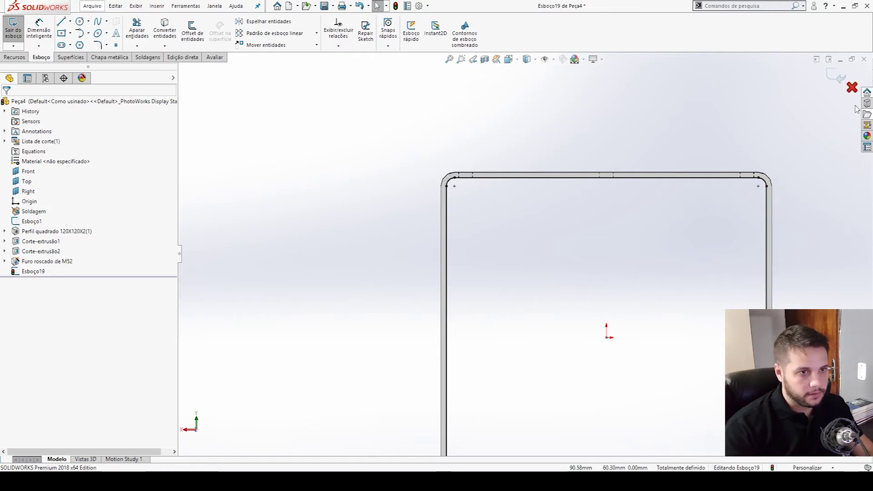
{"action": "left_click", "coordinate": [836, 76]}
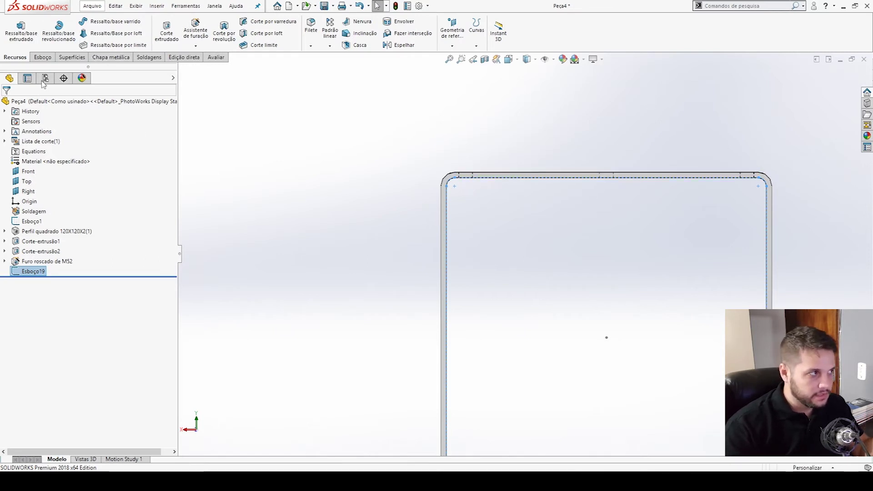
Step: Create a 2 mm thick sheet-metal base flange from the end outline, with its thickness direction reversed to extend outside the tube
{"action": "left_click", "coordinate": [106, 58]}
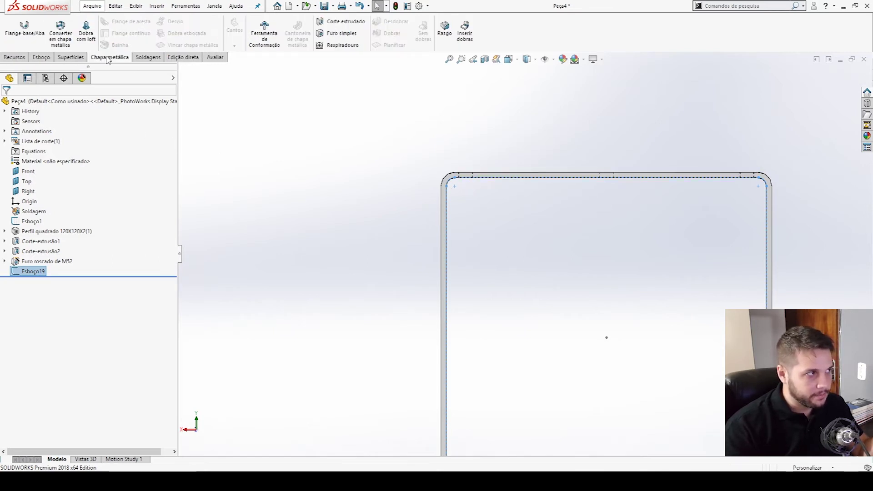
{"action": "left_click", "coordinate": [46, 41]}
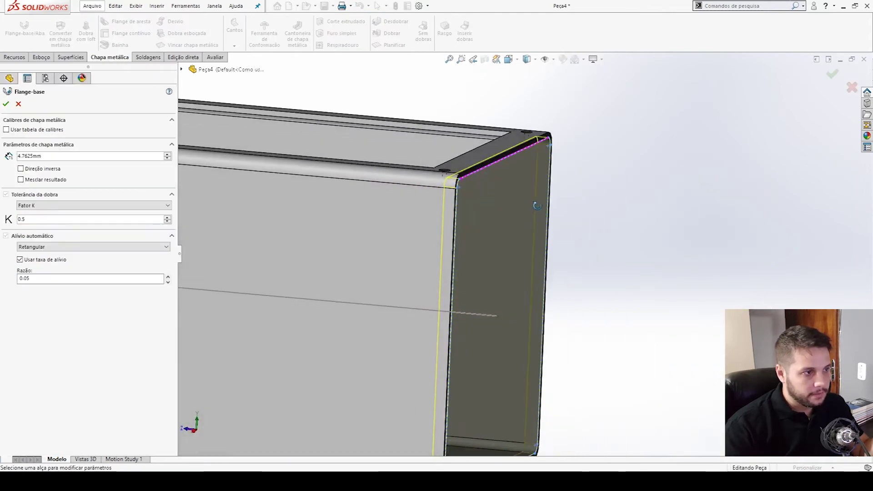
{"action": "type", "text": "2"}
{"action": "key", "text": "Return"}
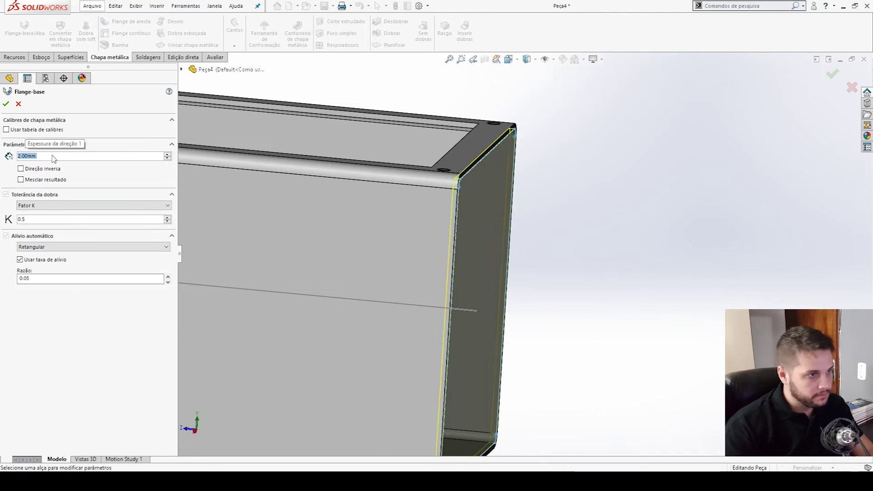
{"action": "left_click", "coordinate": [25, 169]}
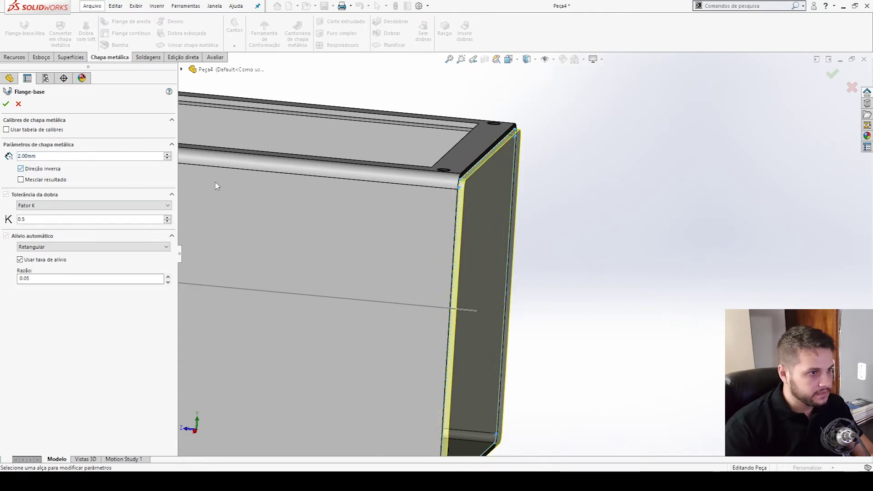
{"action": "left_click", "coordinate": [10, 105]}
Step: Start a sketch on the Right plane for the step between the tube's end and the new plate
{"action": "middle_click_drag", "start_coordinate": [480, 175], "coordinate": [464, 195]}
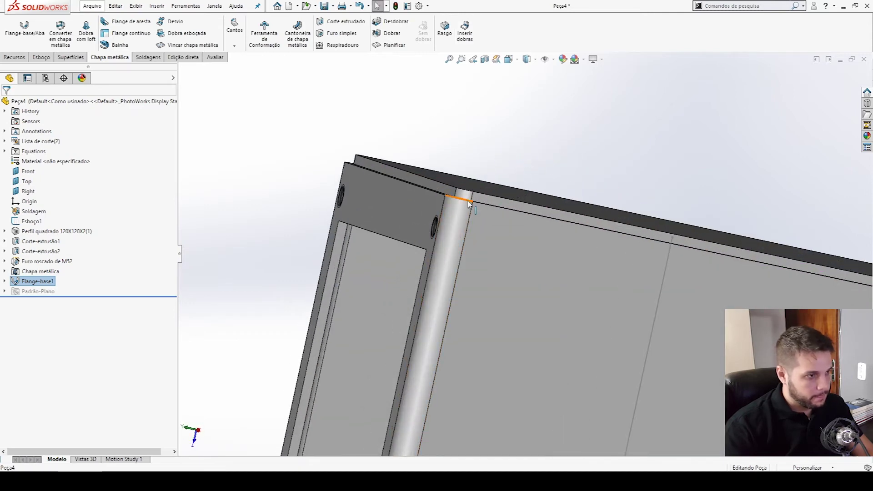
{"action": "key", "text": "ctrl+1"}
{"action": "key", "text": "ctrl+4"}
{"action": "scroll", "coordinate": [723, 200], "scroll_direction": "down", "scroll_amount": 5}
{"action": "scroll", "coordinate": [666, 245], "scroll_direction": "up", "scroll_amount": 4}
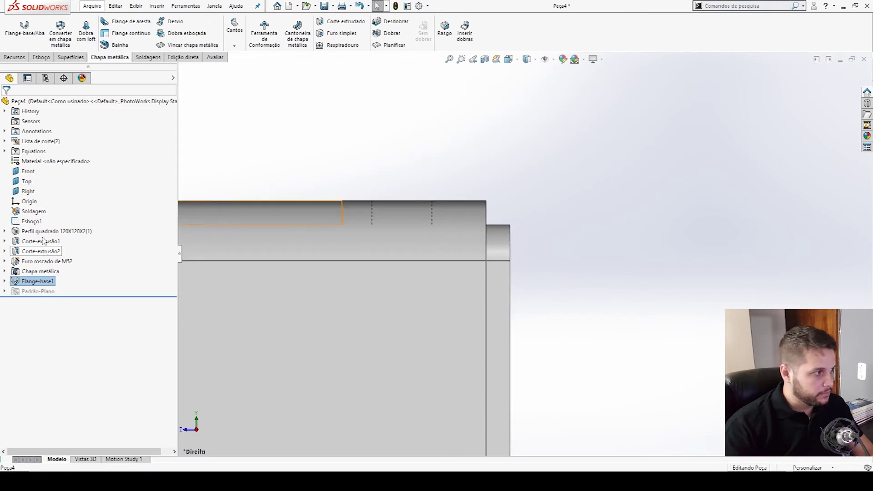
{"action": "left_click", "coordinate": [27, 192]}
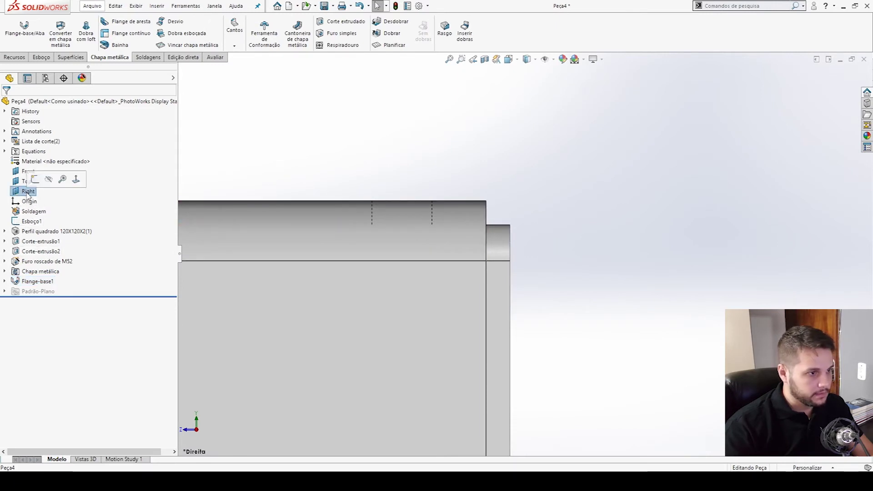
{"action": "scroll", "coordinate": [523, 296], "scroll_direction": "up", "scroll_amount": 5}
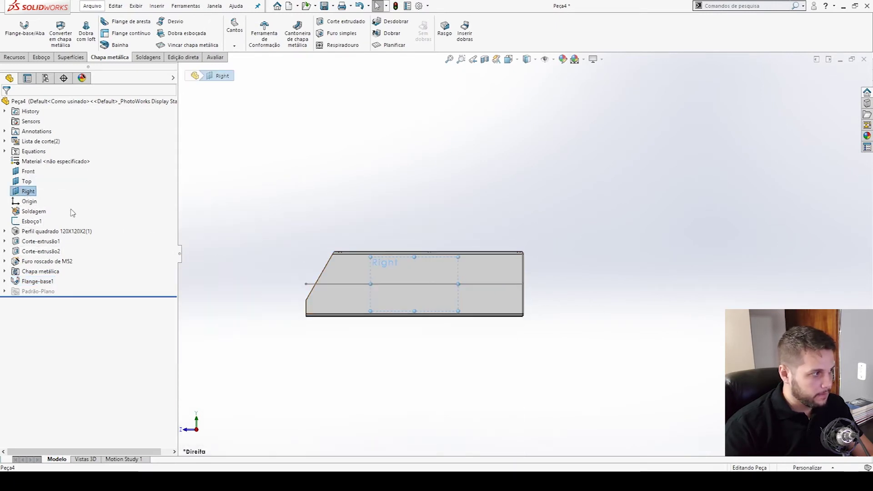
{"action": "right_click", "coordinate": [30, 192]}
{"action": "left_click", "coordinate": [37, 177]}
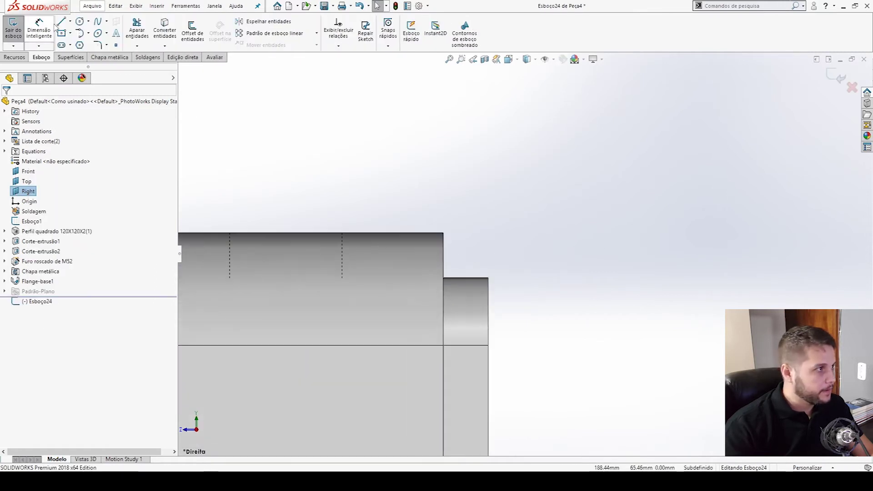
Step: Sketch a closed right triangle with 2 mm legs in the corner between the tube's end face and the plate's upper edge
{"action": "left_click", "coordinate": [443, 277]}
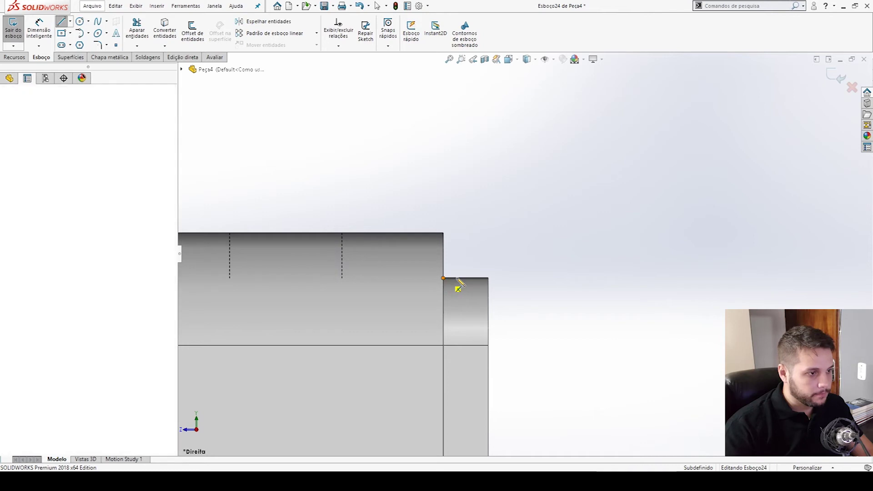
{"action": "left_click", "coordinate": [488, 277]}
{"action": "left_click", "coordinate": [443, 232]}
{"action": "left_click", "coordinate": [443, 278]}
{"action": "key", "text": "Escape"}
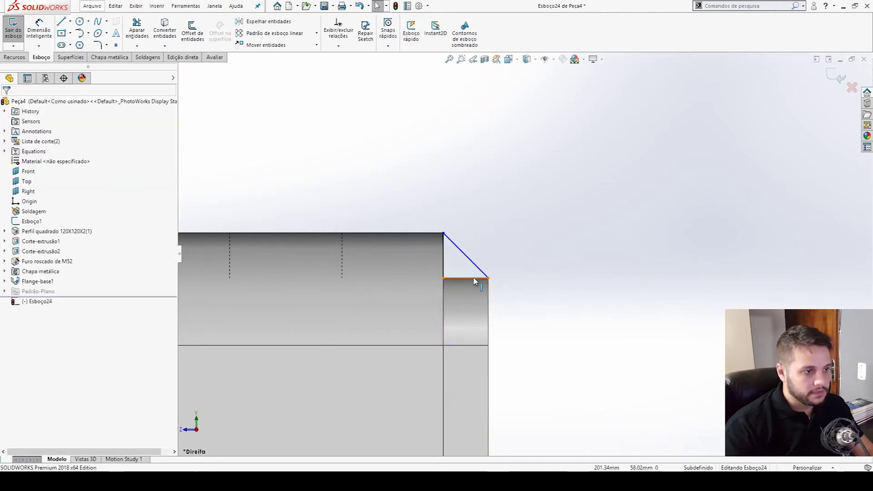
{"action": "left_click", "coordinate": [474, 279]}
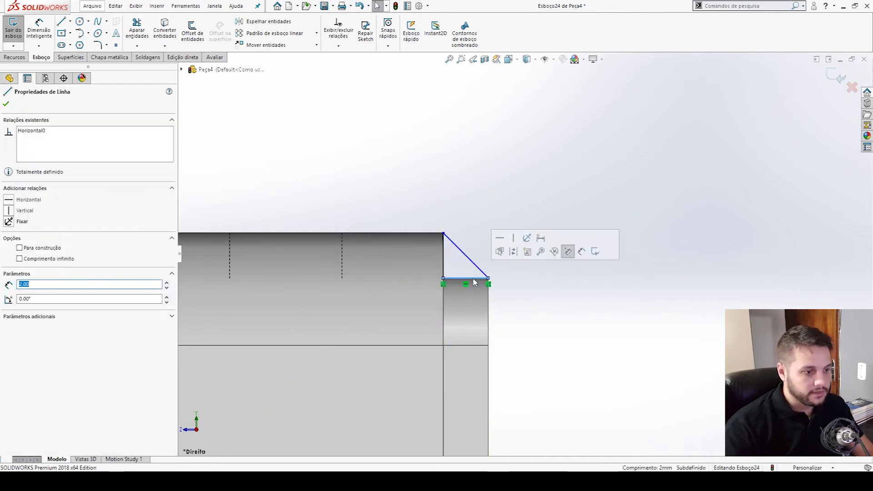
Step: Inspect the small triangular sketch at the end plate's upper corner, discard its changes and exit the sketch
{"action": "left_click", "coordinate": [444, 256]}
{"action": "scroll", "coordinate": [525, 255], "scroll_direction": "up", "scroll_amount": 3}
{"action": "middle_click_drag", "start_coordinate": [476, 289], "coordinate": [439, 289]}
{"action": "scroll", "coordinate": [718, 268], "scroll_direction": "up", "scroll_amount": 4}
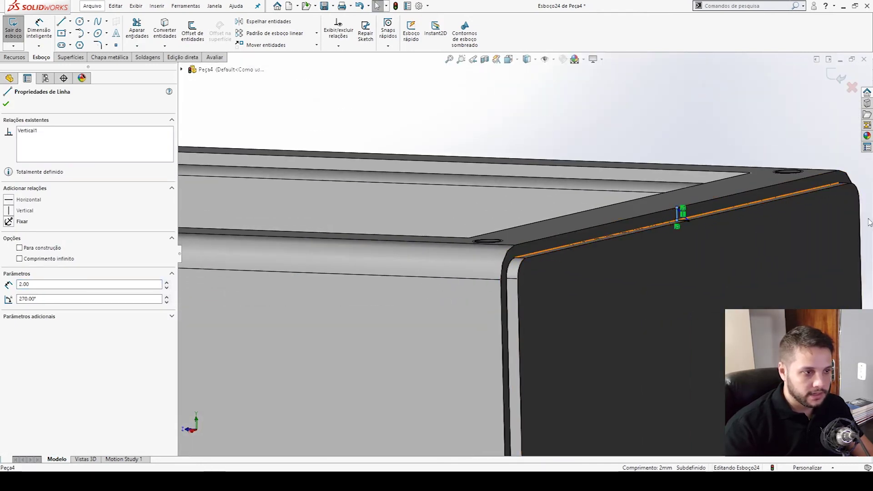
{"action": "key", "text": "Escape"}
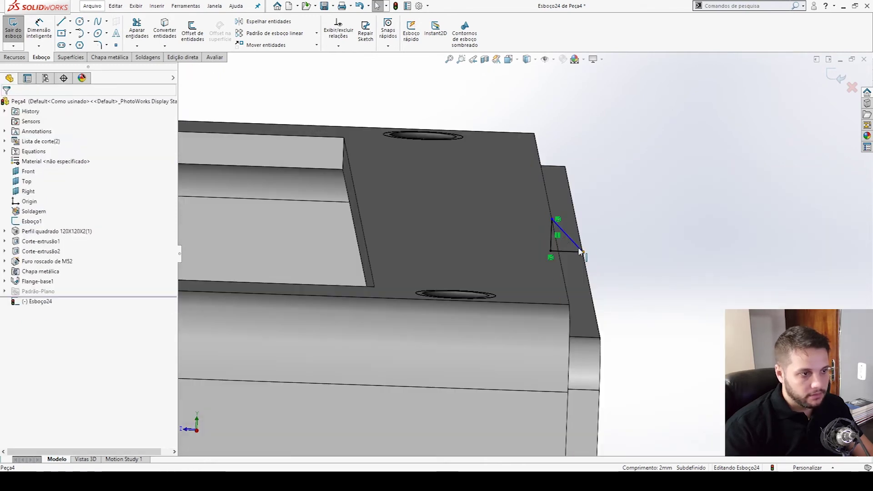
{"action": "middle_click_drag", "start_coordinate": [601, 243], "coordinate": [633, 241]}
{"action": "left_click", "coordinate": [624, 235]}
{"action": "key", "text": "ctrl+4"}
{"action": "scroll", "coordinate": [736, 198], "scroll_direction": "down", "scroll_amount": 4}
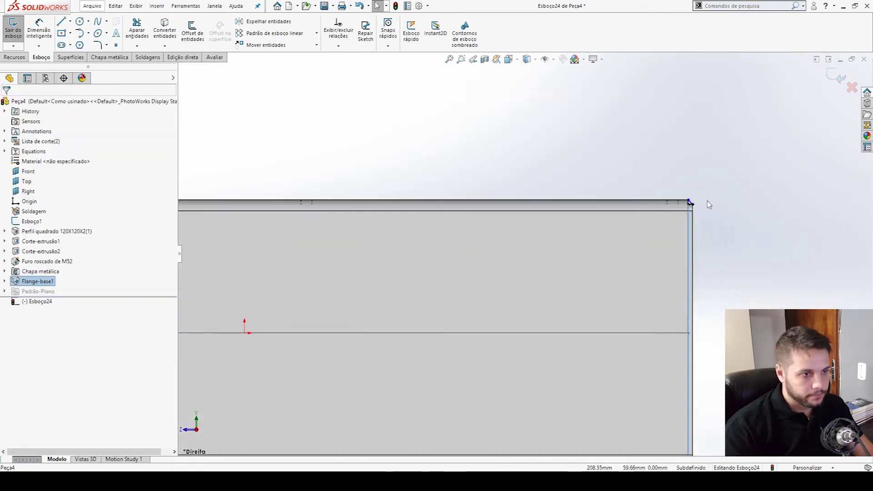
{"action": "scroll", "coordinate": [709, 204], "scroll_direction": "down", "scroll_amount": 3}
{"action": "left_click", "coordinate": [851, 86]}
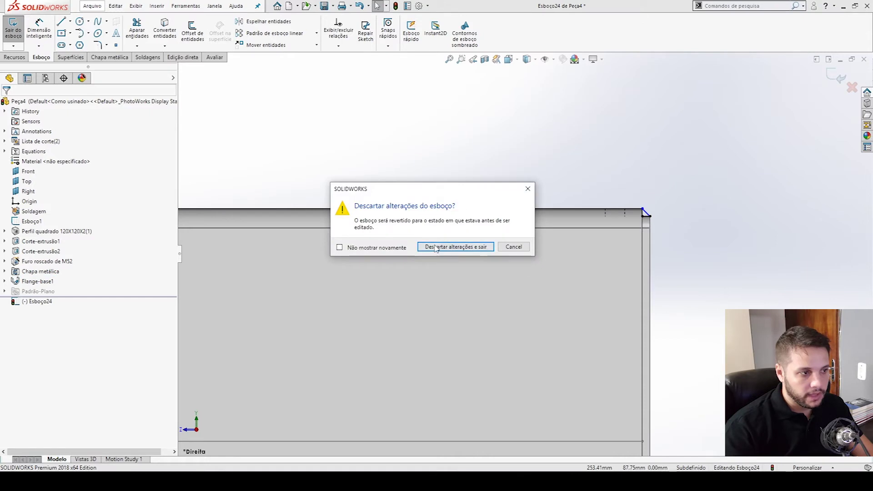
{"action": "left_click", "coordinate": [454, 247]}
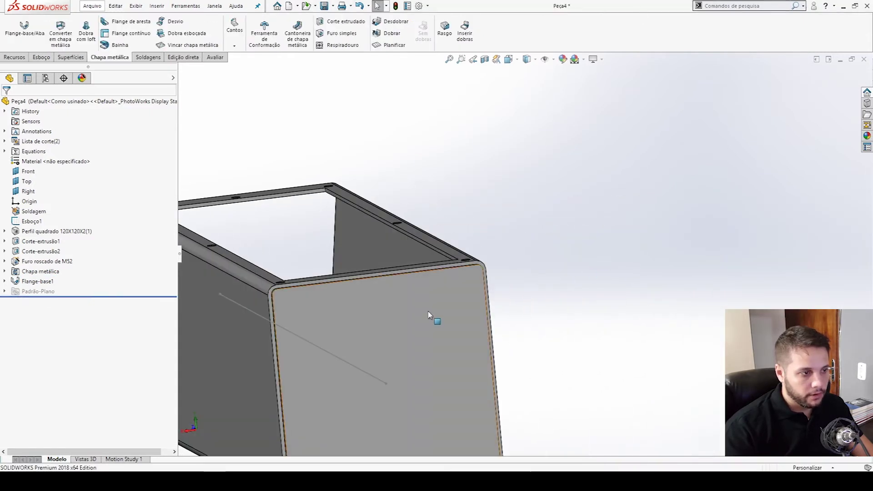
Step: Examine the closed end of the box and how the end plate meets the square tube's edges
{"action": "scroll", "coordinate": [418, 288], "scroll_direction": "up", "scroll_amount": 3}
{"action": "left_click", "coordinate": [430, 273]}
{"action": "scroll", "coordinate": [399, 270], "scroll_direction": "down", "scroll_amount": 3}
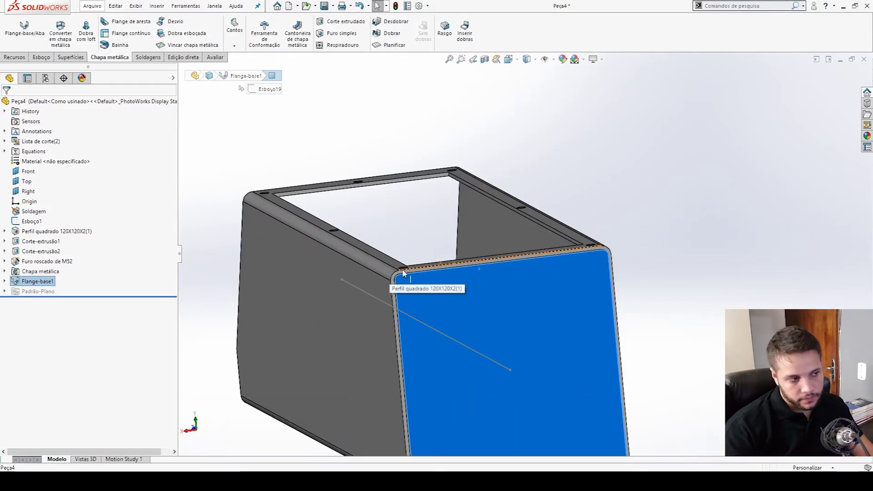
{"action": "left_click", "coordinate": [399, 271]}
{"action": "scroll", "coordinate": [478, 361], "scroll_direction": "up", "scroll_amount": 3}
{"action": "left_click", "coordinate": [686, 347]}
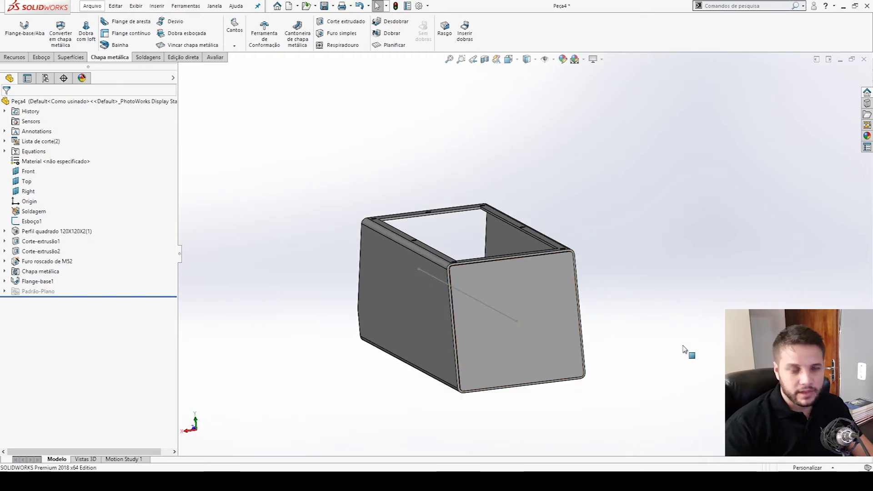
{"action": "middle_click_drag", "start_coordinate": [581, 345], "coordinate": [536, 299]}
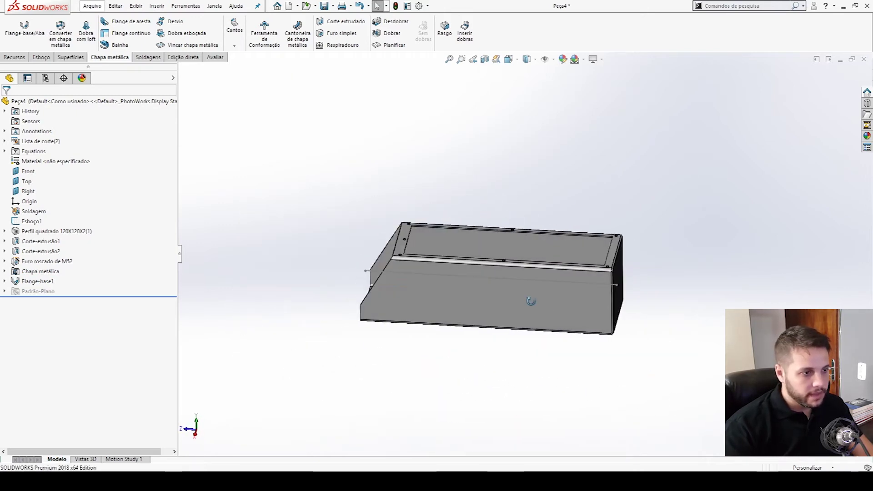
{"action": "scroll", "coordinate": [599, 270], "scroll_direction": "down", "scroll_amount": 3}
{"action": "middle_click_drag", "start_coordinate": [599, 269], "coordinate": [570, 268]}
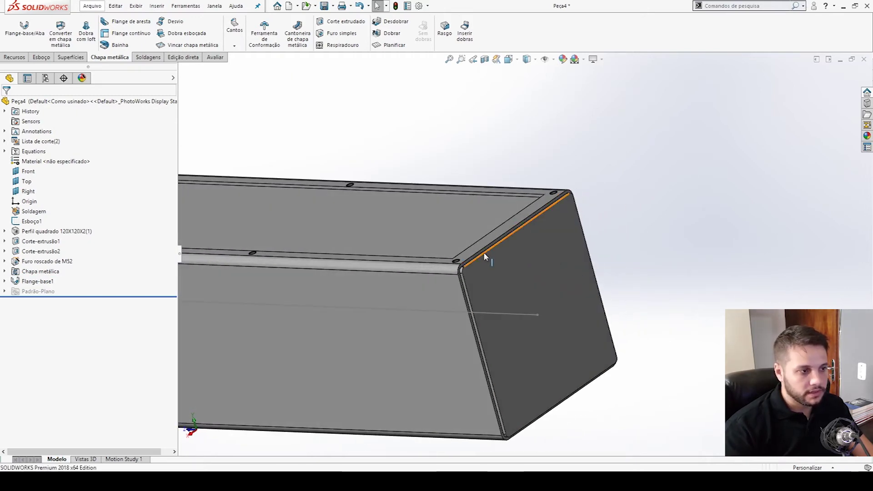
{"action": "scroll", "coordinate": [500, 271], "scroll_direction": "up", "scroll_amount": 5}
{"action": "middle_click_drag", "start_coordinate": [584, 350], "coordinate": [437, 248]}
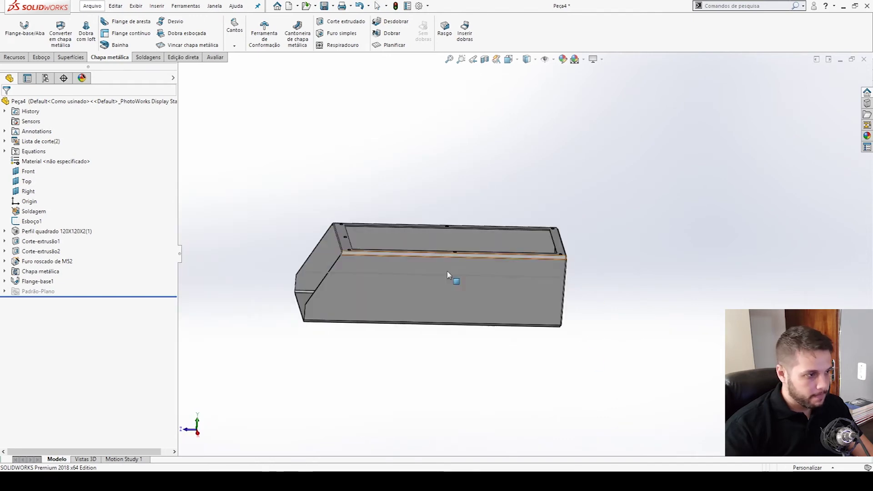
{"action": "scroll", "coordinate": [350, 306], "scroll_direction": "down", "scroll_amount": 8}
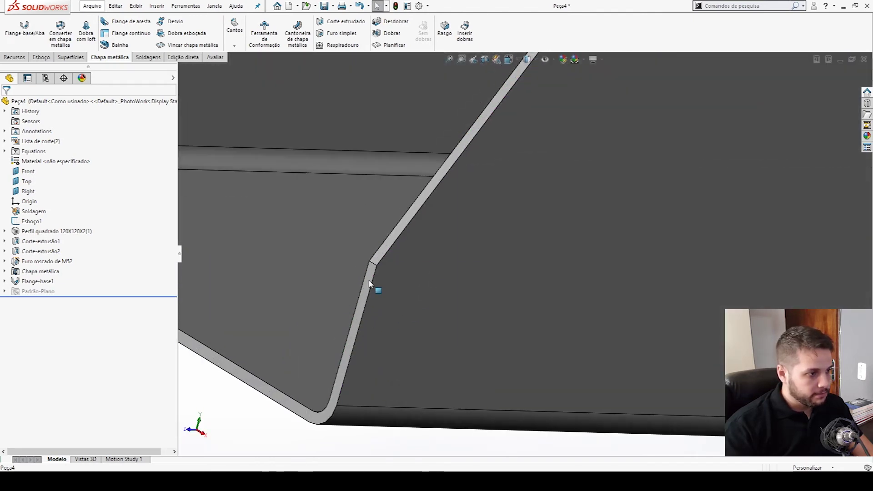
{"action": "left_click", "coordinate": [369, 284]}
{"action": "left_click", "coordinate": [411, 250]}
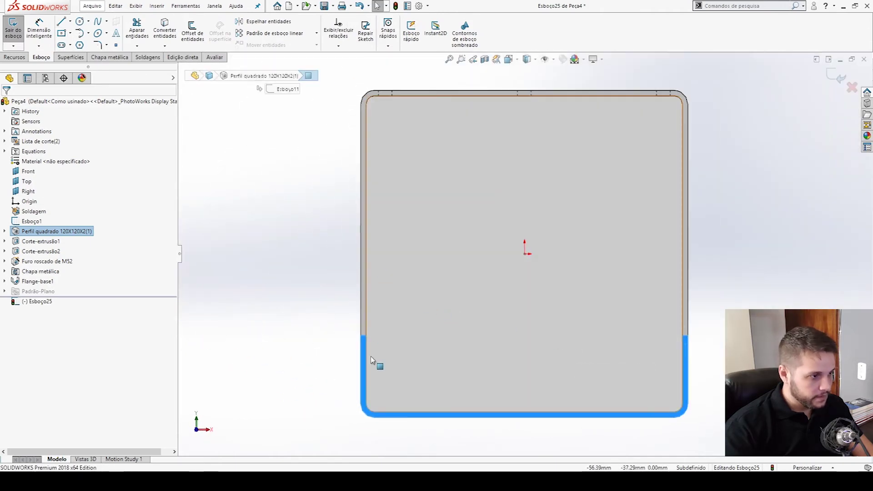
{"action": "left_click", "coordinate": [366, 351]}
{"action": "left_click", "coordinate": [373, 412], "text": "ctrl"}
{"action": "left_click", "coordinate": [403, 413], "text": "ctrl"}
{"action": "left_click", "coordinate": [681, 410], "text": "ctrl"}
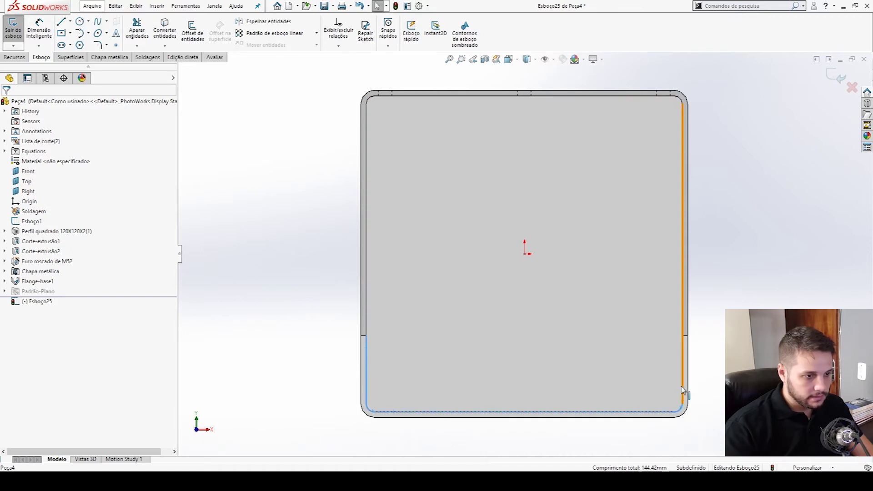
{"action": "left_click", "coordinate": [682, 389]}
{"action": "left_click", "coordinate": [681, 387], "text": "ctrl"}
{"action": "left_click", "coordinate": [682, 386], "text": "ctrl"}
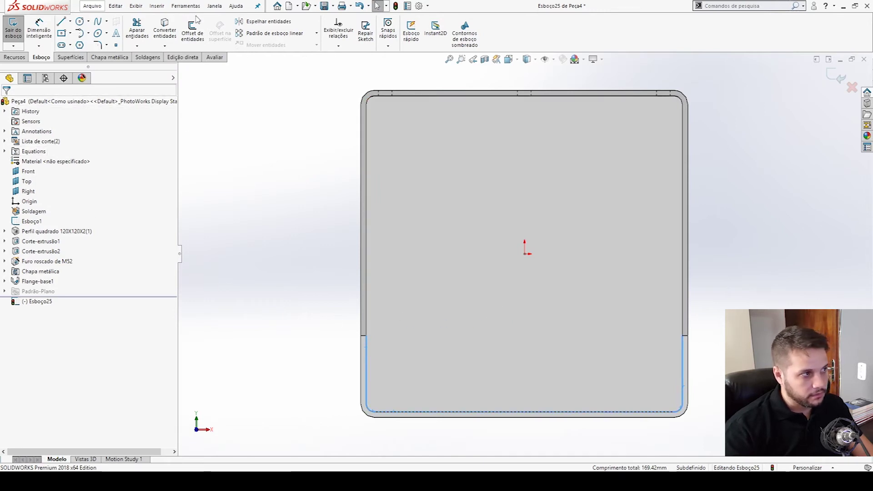
{"action": "left_click", "coordinate": [835, 73]}
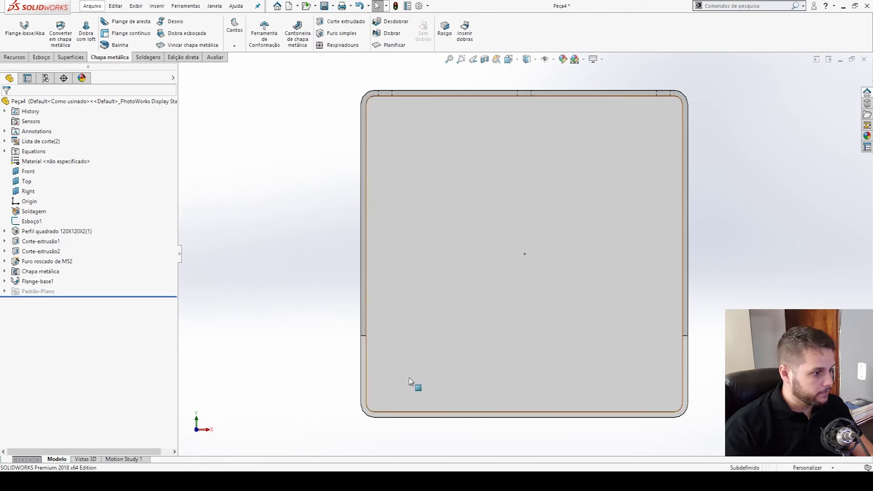
Step: Start a base flange on the lower vertical end face of the tube's open end and convert its inner edges, including both rounded corners
{"action": "left_click", "coordinate": [388, 417]}
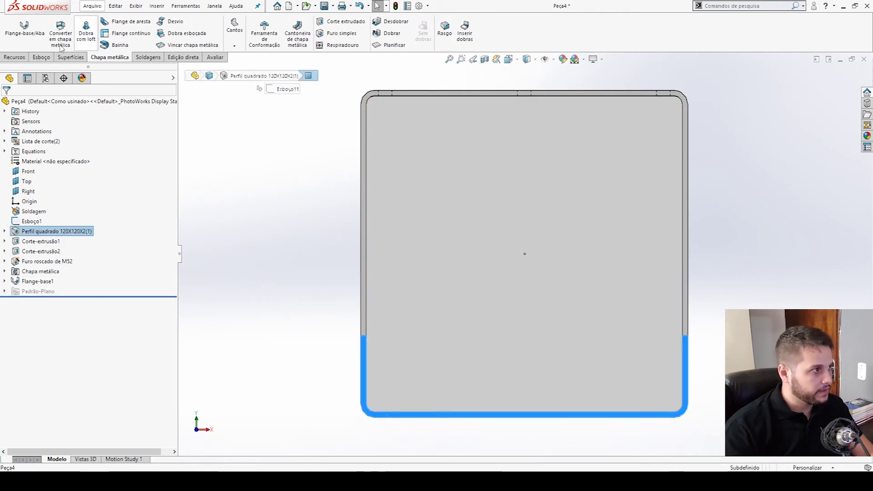
{"action": "left_click", "coordinate": [35, 33]}
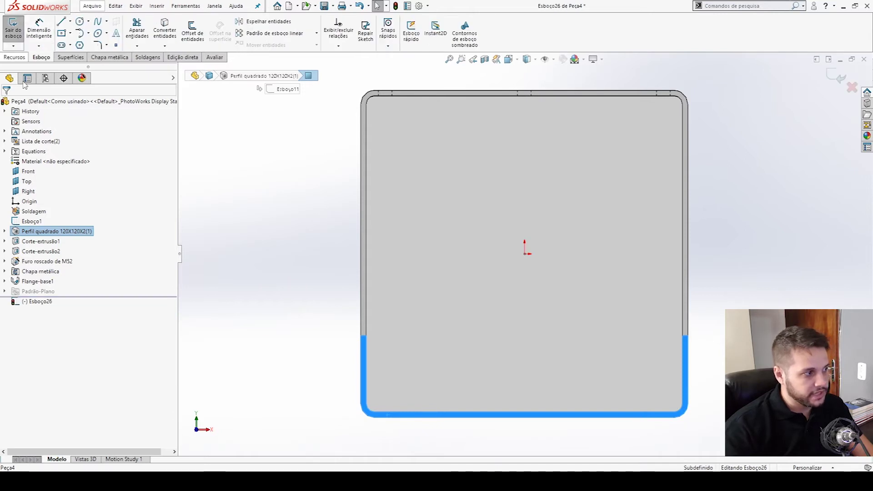
{"action": "left_click", "coordinate": [366, 352]}
{"action": "left_click", "coordinate": [370, 410]}
{"action": "left_click", "coordinate": [384, 411], "text": "ctrl"}
{"action": "middle_click_drag", "start_coordinate": [396, 386], "coordinate": [381, 411]}
{"action": "scroll", "coordinate": [399, 417], "scroll_direction": "up", "scroll_amount": 4}
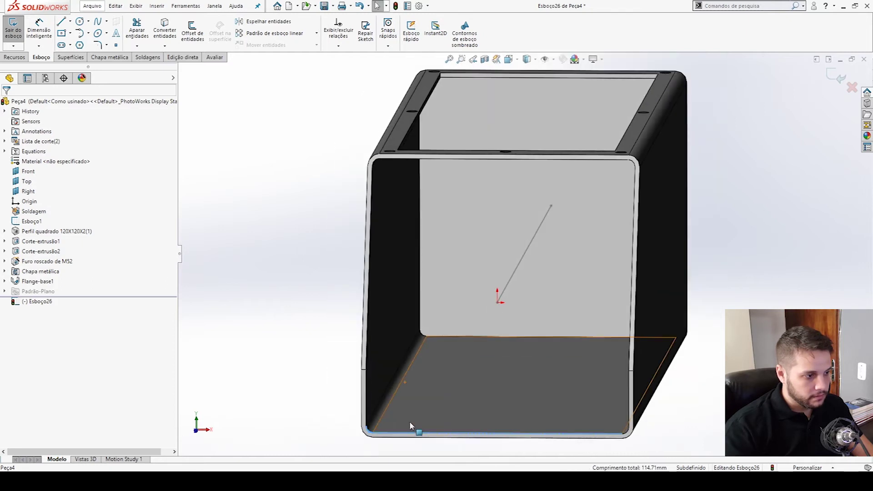
{"action": "left_click", "coordinate": [432, 338], "text": "ctrl"}
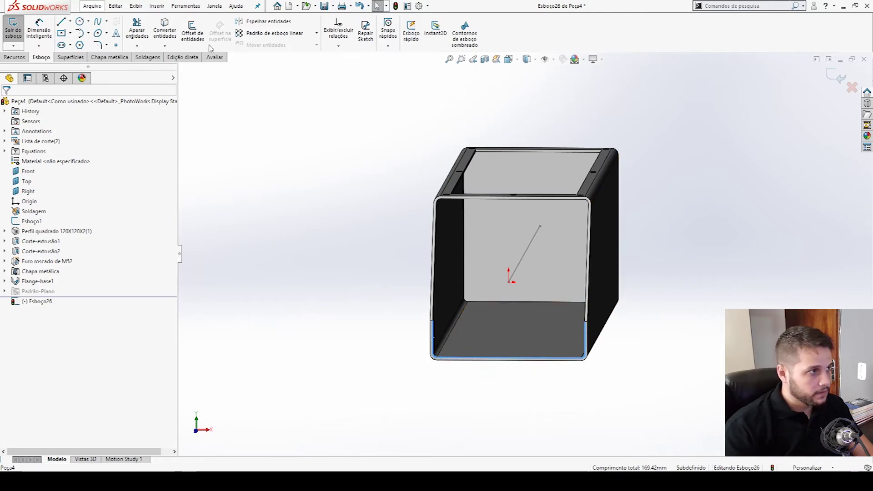
{"action": "left_click", "coordinate": [165, 30]}
{"action": "key", "text": "ctrl+8"}
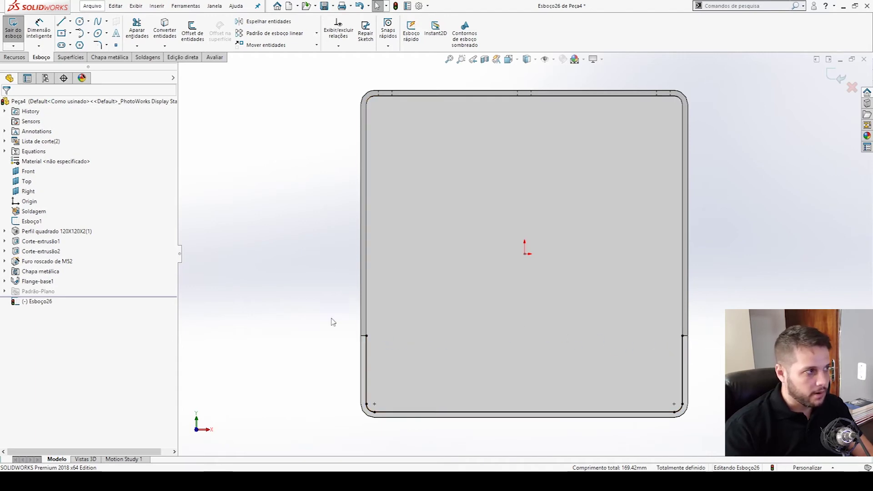
Step: Close the profile with a horizontal line joining the upper ends of the two converted side edges, and exit the sketch
{"action": "left_click", "coordinate": [61, 21]}
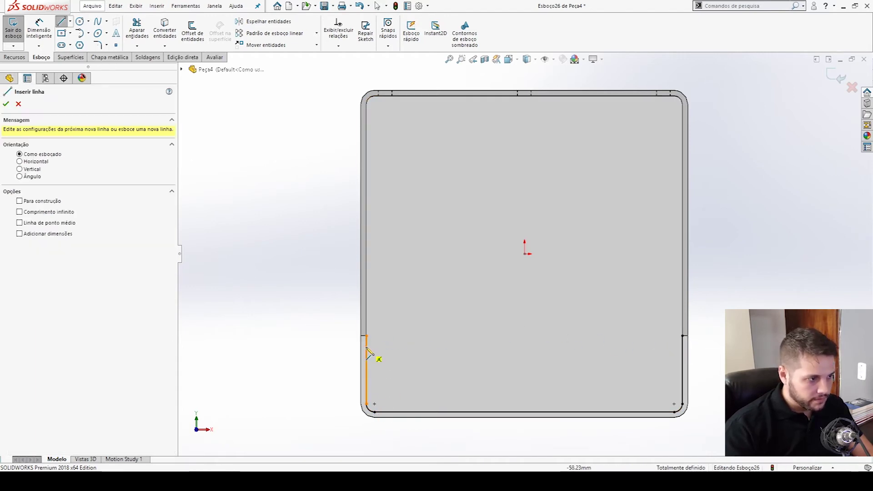
{"action": "left_click", "coordinate": [366, 335]}
{"action": "left_click", "coordinate": [691, 341]}
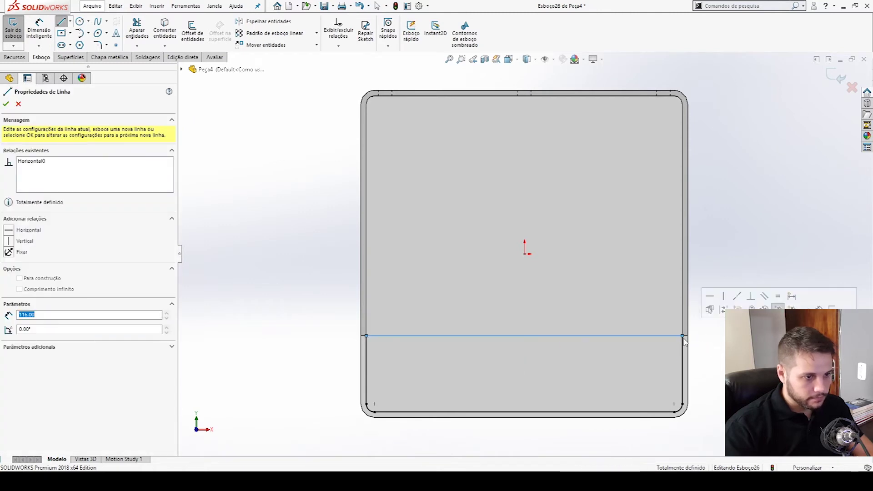
{"action": "key", "text": "Escape"}
{"action": "left_click", "coordinate": [835, 77]}
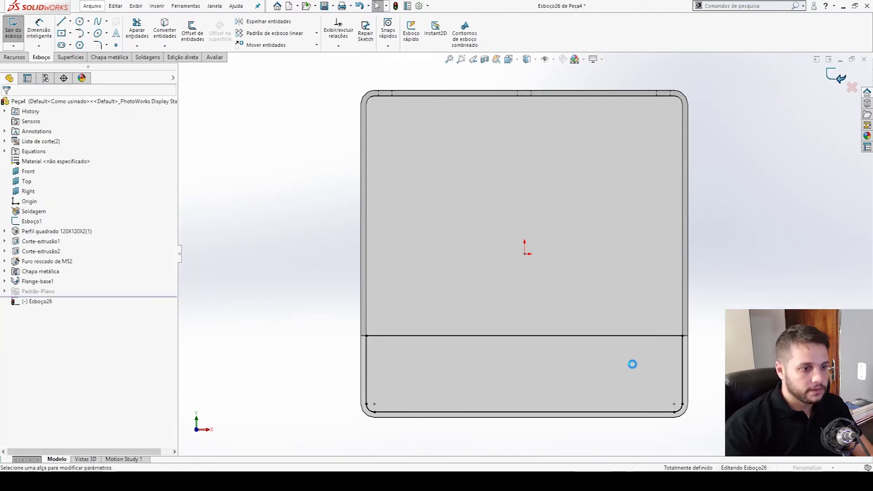
Step: Create the 2 mm base flange from the closed lower profile with its thickness direction reversed
{"action": "middle_click_drag", "start_coordinate": [655, 355], "coordinate": [400, 399]}
{"action": "scroll", "coordinate": [377, 401], "scroll_direction": "up", "scroll_amount": 8}
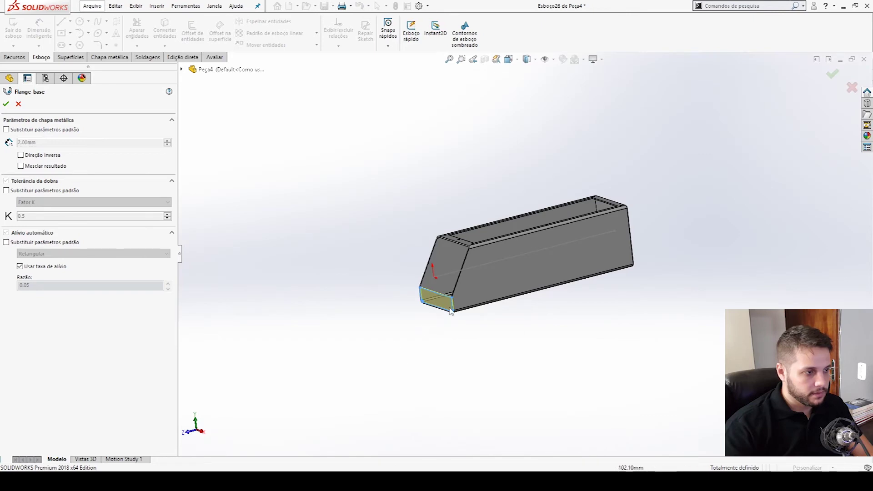
{"action": "scroll", "coordinate": [450, 309], "scroll_direction": "down", "scroll_amount": 8}
{"action": "middle_click_drag", "start_coordinate": [549, 228], "coordinate": [534, 233]}
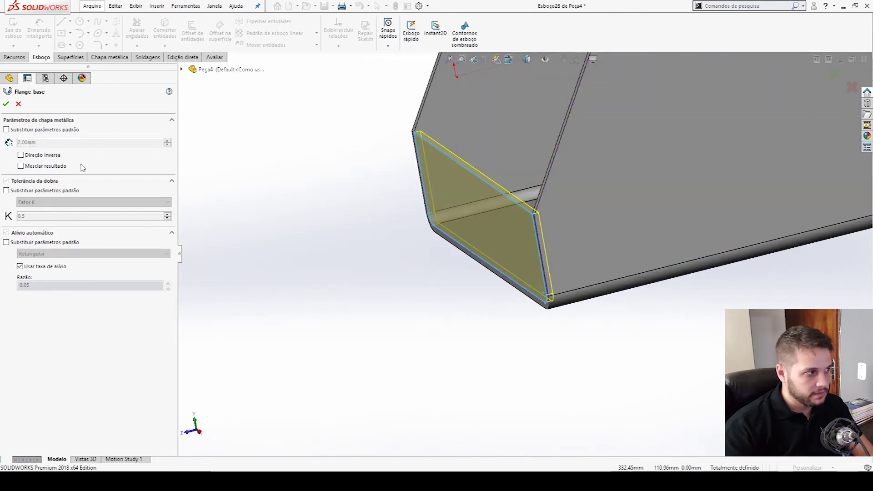
{"action": "left_click", "coordinate": [21, 155]}
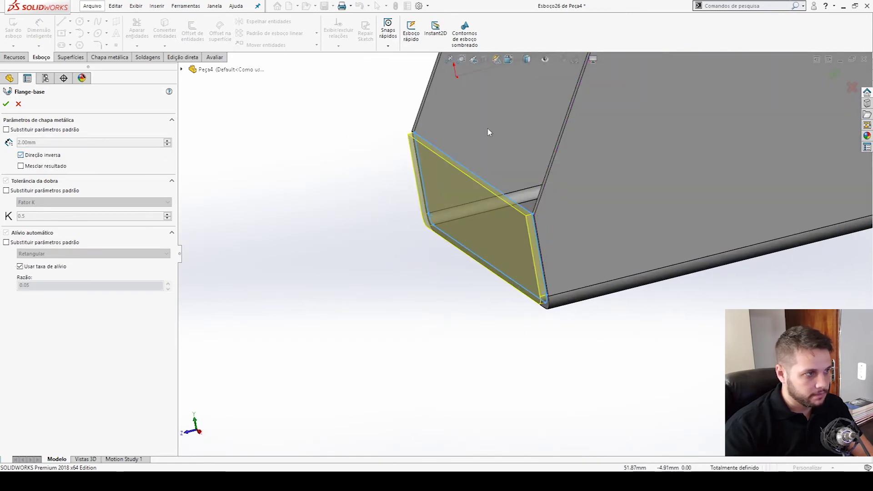
{"action": "left_click", "coordinate": [5, 105]}
Step: Start a new sketch on the slanted end face of the tube above the lower plate
{"action": "scroll", "coordinate": [514, 300], "scroll_direction": "down", "scroll_amount": 5}
{"action": "left_click", "coordinate": [512, 300]}
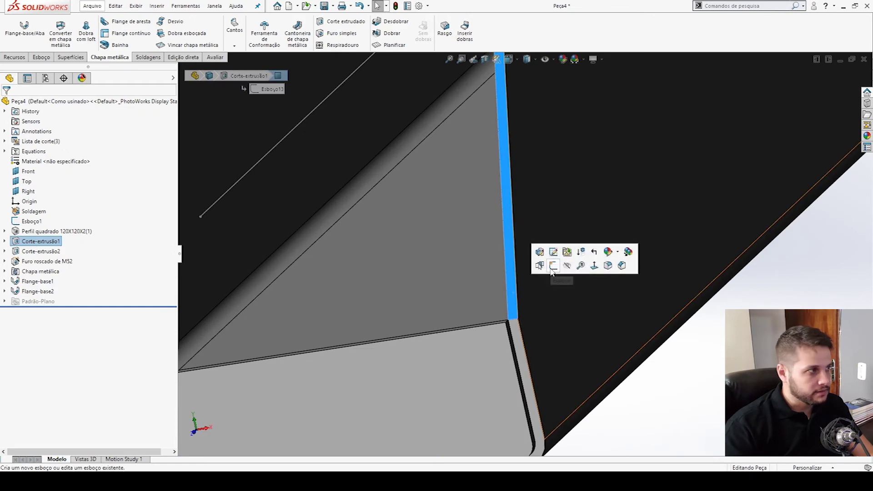
{"action": "left_click", "coordinate": [530, 294]}
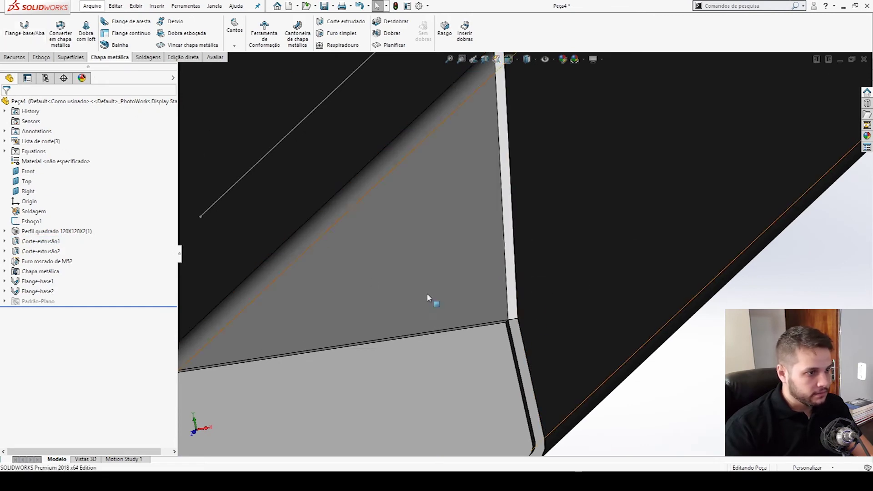
{"action": "left_click", "coordinate": [512, 287]}
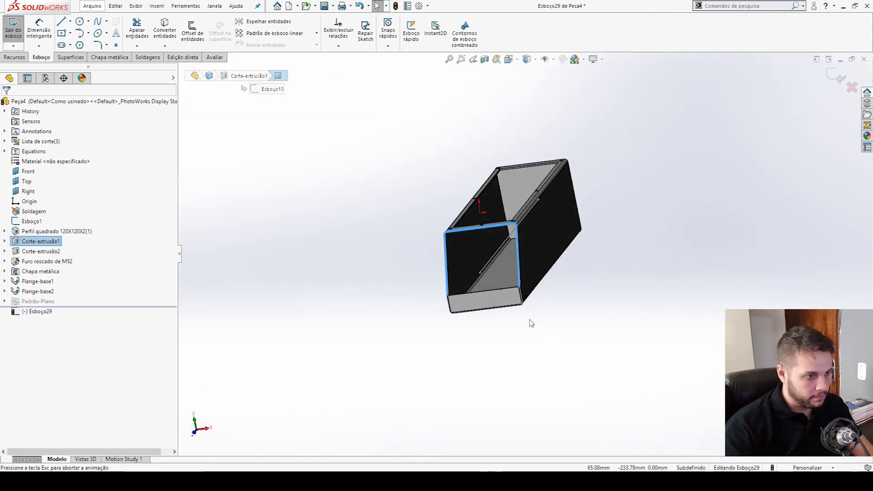
{"action": "mouse_move", "coordinate": [587, 326]}
{"action": "middle_mouse_down"}
{"action": "mouse_move", "coordinate": [483, 304]}
{"action": "mouse_move", "coordinate": [359, 331]}
{"action": "mouse_move", "coordinate": [425, 319]}
{"action": "middle_mouse_up"}
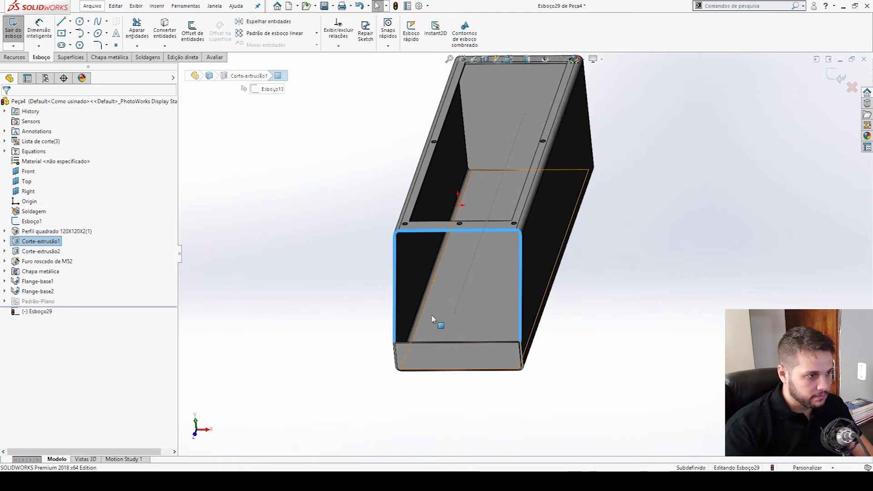
Step: Convert the slanted end face's inner edges into the sketch: both side edges, the upper edge and both rounded upper corners
{"action": "scroll", "coordinate": [425, 319], "scroll_direction": "down", "scroll_amount": 5}
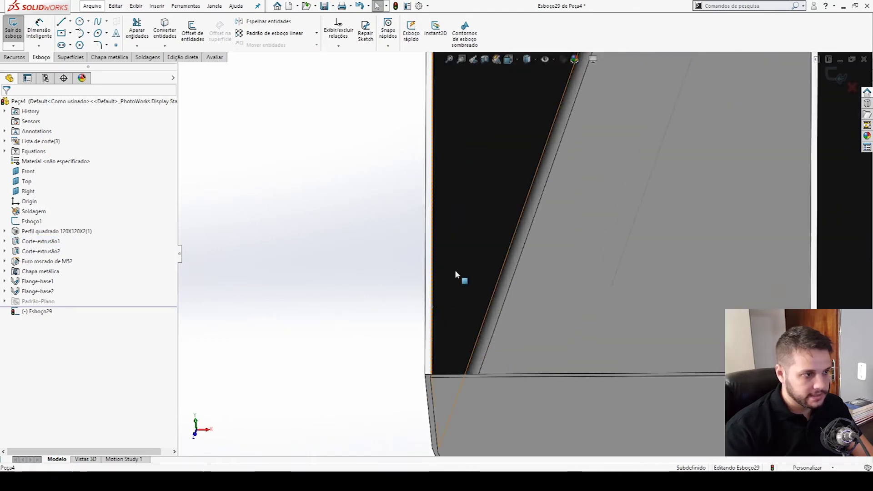
{"action": "scroll", "coordinate": [442, 288], "scroll_direction": "up", "scroll_amount": 5}
{"action": "scroll", "coordinate": [492, 233], "scroll_direction": "down", "scroll_amount": 2}
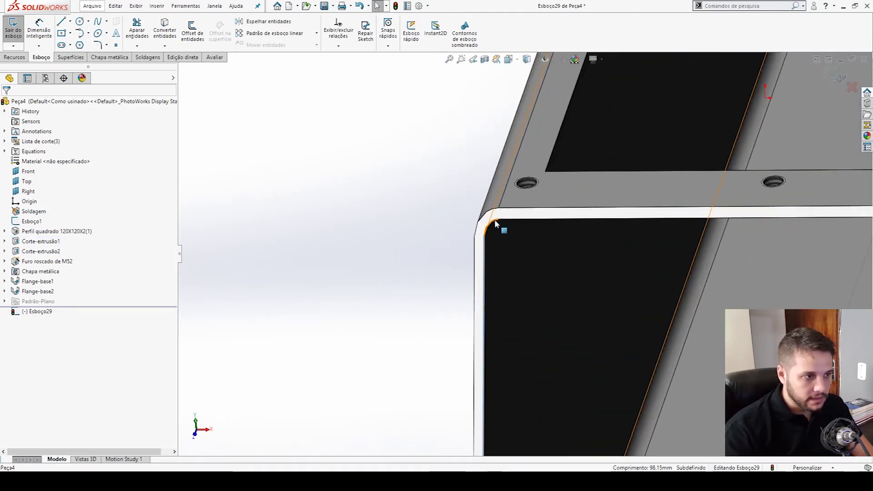
{"action": "left_click", "coordinate": [504, 221]}
{"action": "scroll", "coordinate": [569, 263], "scroll_direction": "up", "scroll_amount": 3}
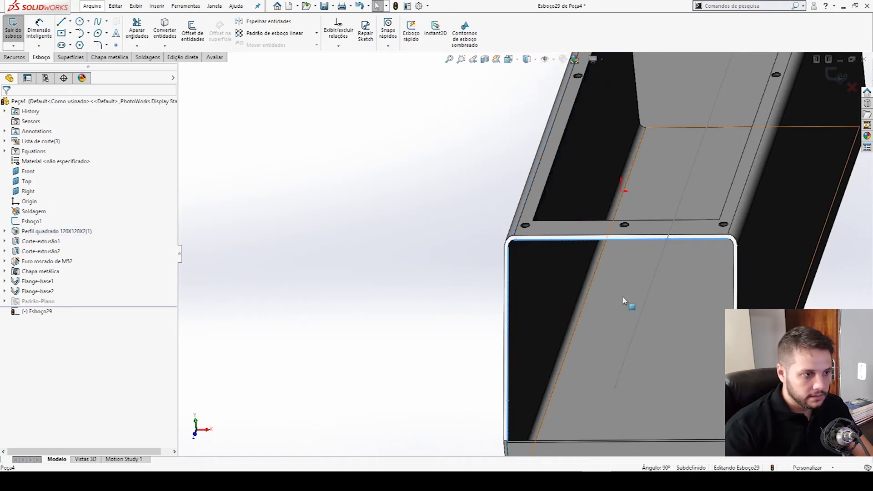
{"action": "scroll", "coordinate": [532, 249], "scroll_direction": "down", "scroll_amount": 4}
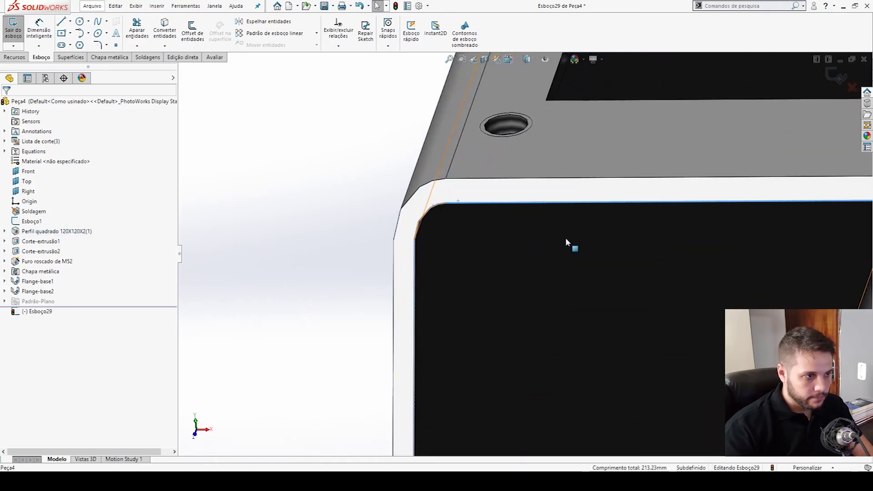
{"action": "scroll", "coordinate": [566, 237], "scroll_direction": "up", "scroll_amount": 3}
{"action": "scroll", "coordinate": [619, 236], "scroll_direction": "down", "scroll_amount": 4}
{"action": "left_click", "coordinate": [591, 258]}
{"action": "left_click", "coordinate": [597, 282]}
{"action": "scroll", "coordinate": [607, 356], "scroll_direction": "up", "scroll_amount": 4}
{"action": "scroll", "coordinate": [526, 346], "scroll_direction": "up", "scroll_amount": 5}
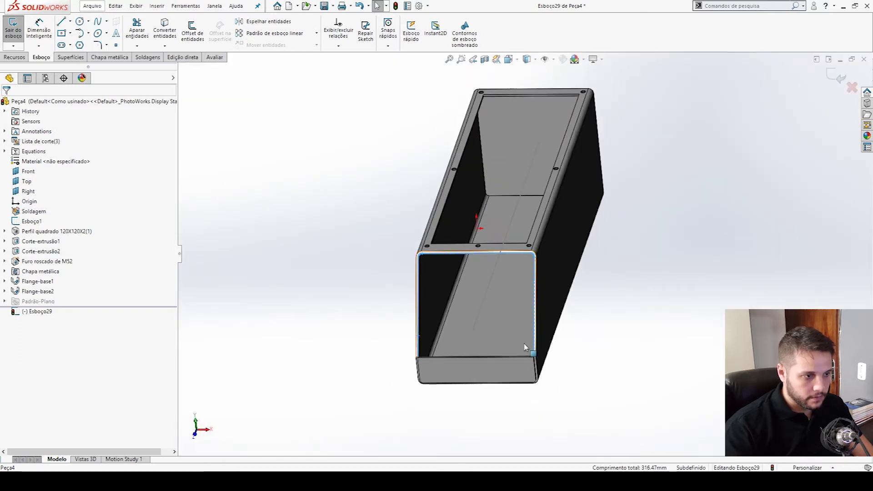
{"action": "scroll", "coordinate": [510, 335], "scroll_direction": "down", "scroll_amount": 3}
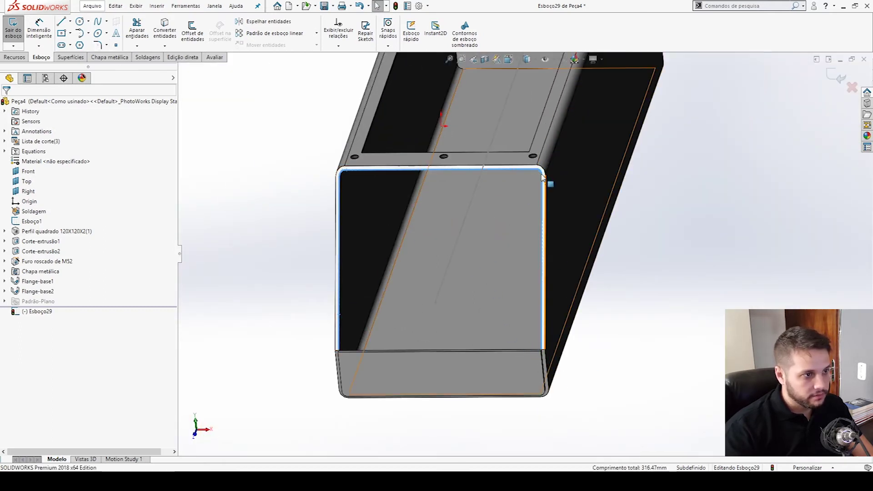
{"action": "left_click", "coordinate": [164, 30]}
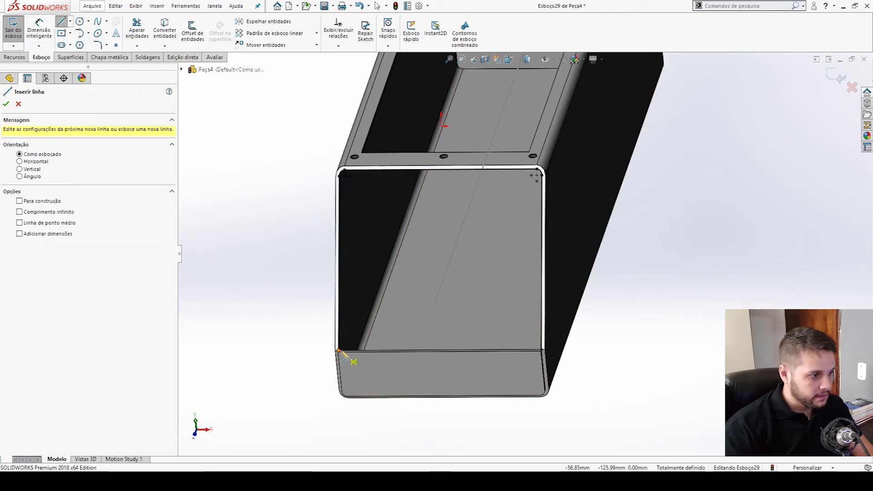
Step: Close the profile with a horizontal line joining the side edges' lower ends and create the 2 mm base flange with reversed thickness direction
{"action": "left_click_drag", "start_coordinate": [339, 351], "coordinate": [542, 350]}
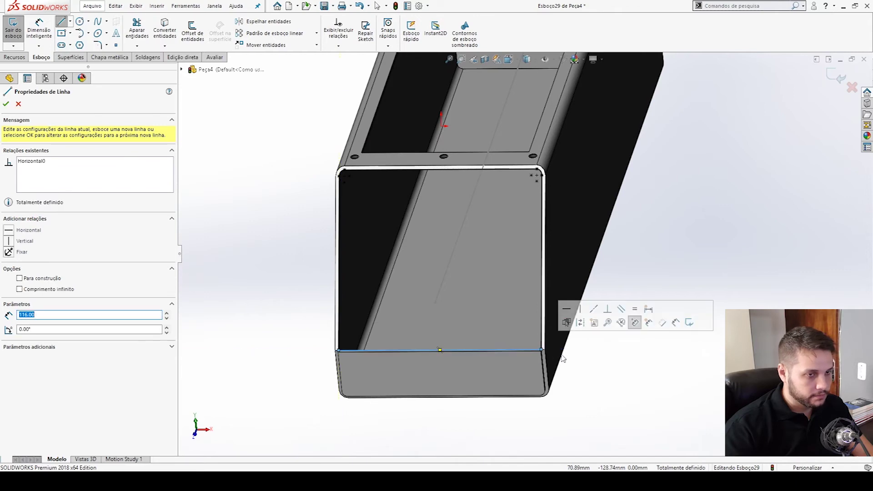
{"action": "left_click", "coordinate": [835, 78]}
{"action": "scroll", "coordinate": [544, 363], "scroll_direction": "down", "scroll_amount": 3}
{"action": "middle_click_drag", "start_coordinate": [546, 354], "coordinate": [475, 342]}
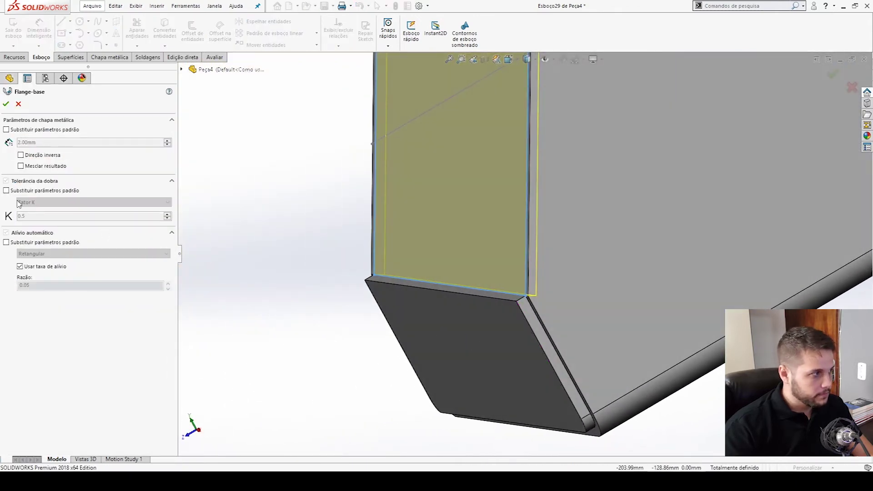
{"action": "left_click", "coordinate": [29, 159]}
{"action": "middle_click_drag", "start_coordinate": [447, 261], "coordinate": [526, 262]}
{"action": "scroll", "coordinate": [527, 258], "scroll_direction": "up", "scroll_amount": 3}
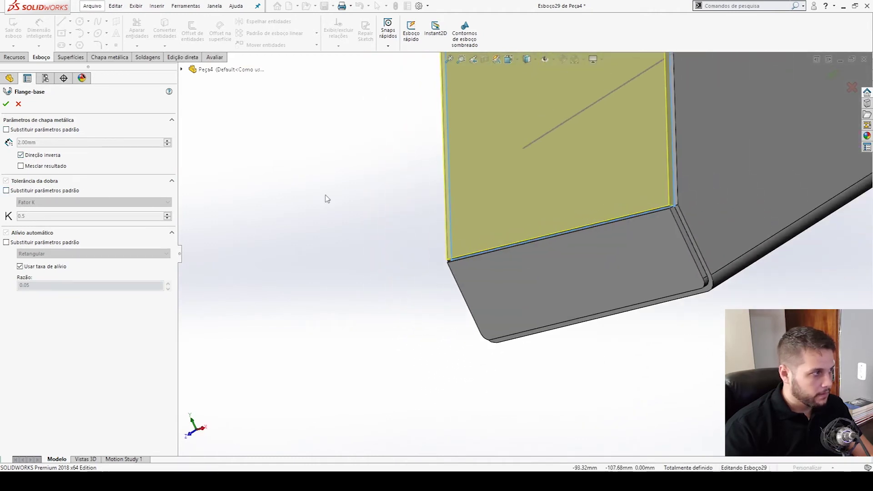
{"action": "left_click", "coordinate": [5, 103]}
Step: Examine how the slanted and lower plates meet each other and fit inside the tube's end edges
{"action": "middle_click_drag", "start_coordinate": [773, 277], "coordinate": [671, 187]}
{"action": "scroll", "coordinate": [503, 247], "scroll_direction": "up", "scroll_amount": 6}
{"action": "middle_click_drag", "start_coordinate": [477, 234], "coordinate": [588, 234]}
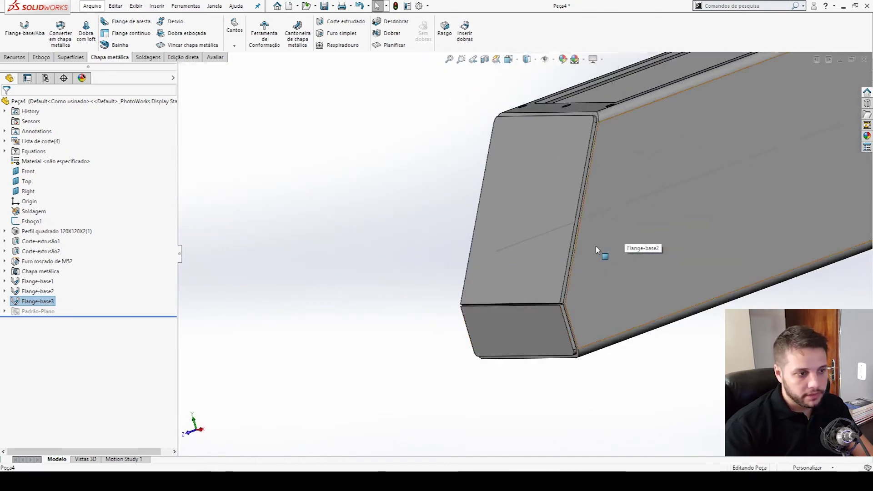
{"action": "scroll", "coordinate": [591, 237], "scroll_direction": "down", "scroll_amount": 3}
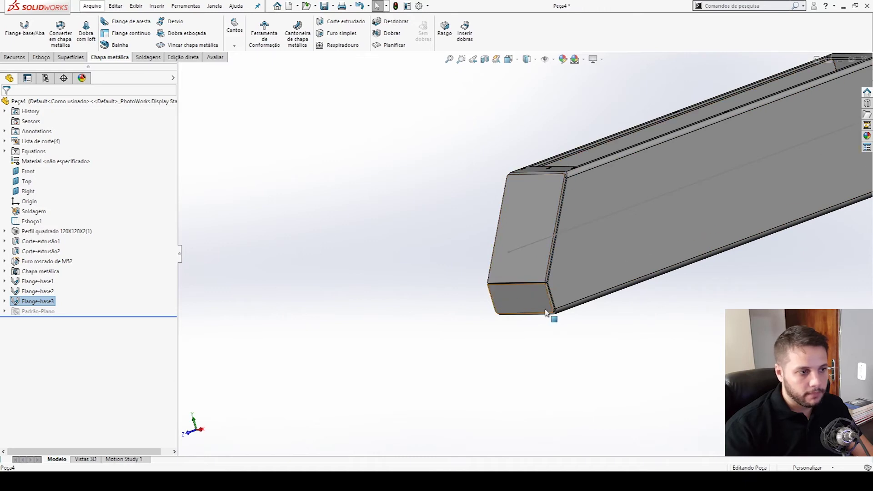
{"action": "middle_click_drag", "start_coordinate": [526, 188], "coordinate": [565, 220]}
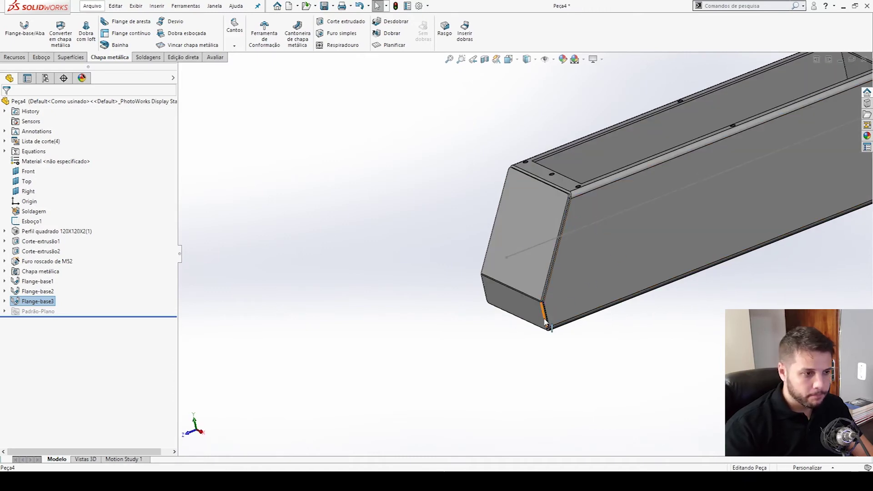
{"action": "scroll", "coordinate": [582, 302], "scroll_direction": "down", "scroll_amount": 5}
{"action": "middle_click_drag", "start_coordinate": [518, 296], "coordinate": [499, 316]}
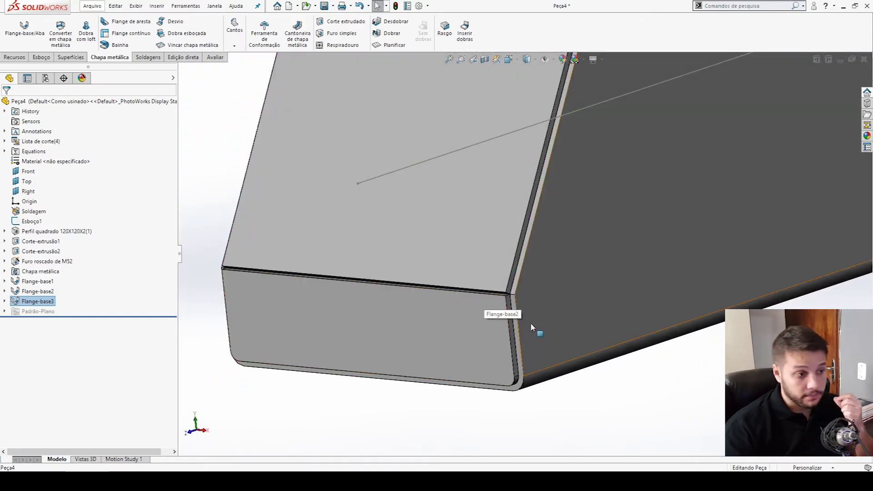
{"action": "scroll", "coordinate": [519, 309], "scroll_direction": "up", "scroll_amount": 3}
{"action": "scroll", "coordinate": [512, 263], "scroll_direction": "down", "scroll_amount": 5}
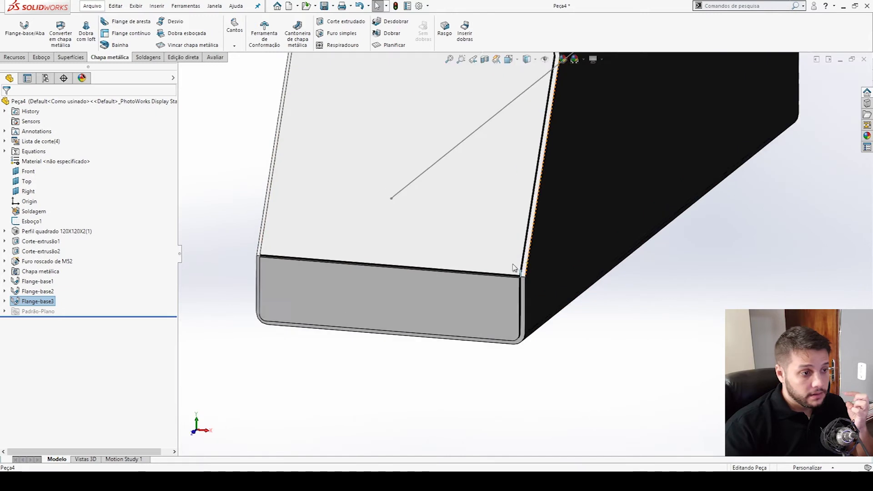
{"action": "scroll", "coordinate": [532, 285], "scroll_direction": "up", "scroll_amount": 5}
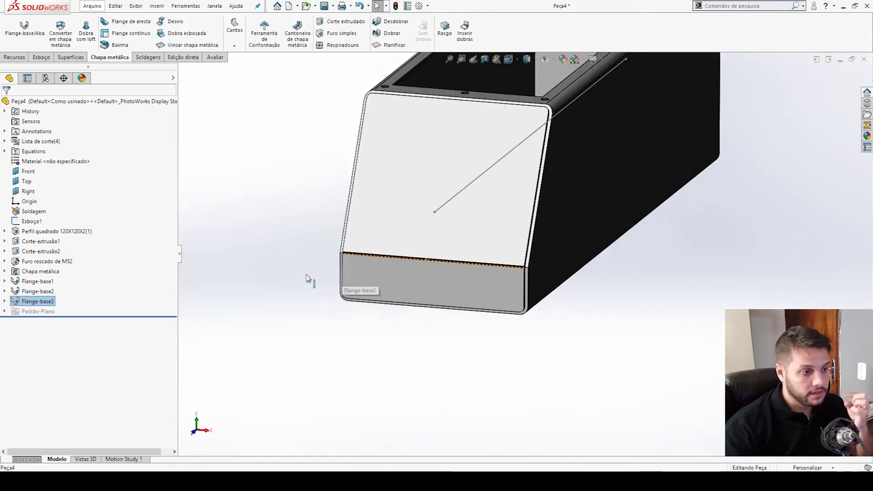
{"action": "scroll", "coordinate": [544, 248], "scroll_direction": "up", "scroll_amount": 2}
{"action": "scroll", "coordinate": [469, 243], "scroll_direction": "down", "scroll_amount": 5}
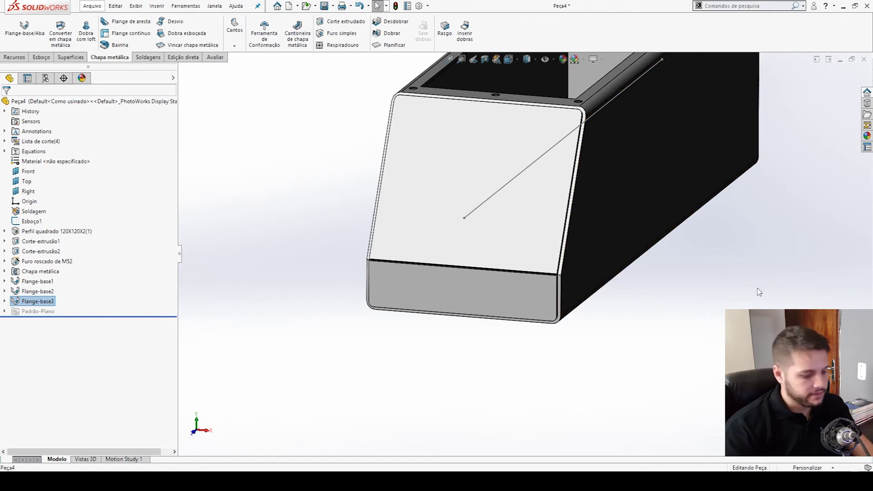
Step: Switch to the isometric view and hide the sketches in the model view
{"action": "key", "text": "ctrl+7"}
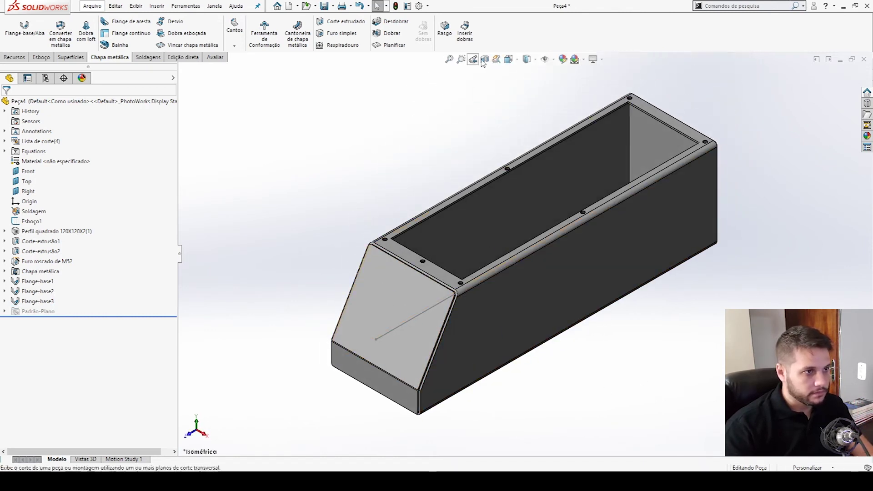
{"action": "left_click", "coordinate": [544, 60]}
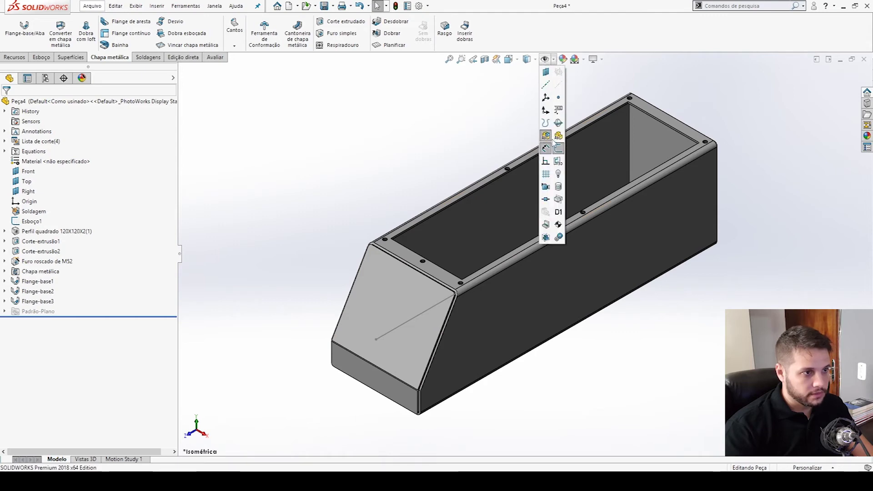
{"action": "scroll", "coordinate": [388, 343], "scroll_direction": "down", "scroll_amount": 3}
{"action": "scroll", "coordinate": [462, 296], "scroll_direction": "up", "scroll_amount": 6}
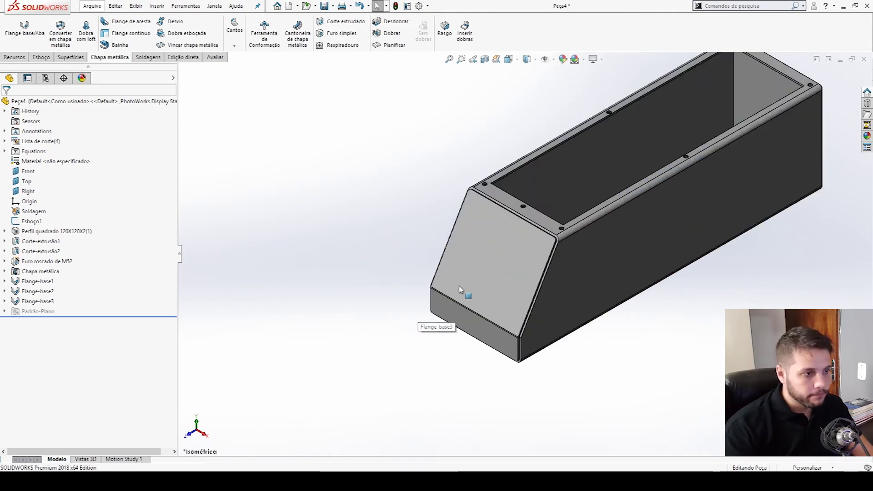
Step: Start a sketch on the outer face of the lower end plate and draw a circle about 23 mm in diameter below the origin
{"action": "middle_click_drag", "start_coordinate": [622, 291], "coordinate": [639, 226]}
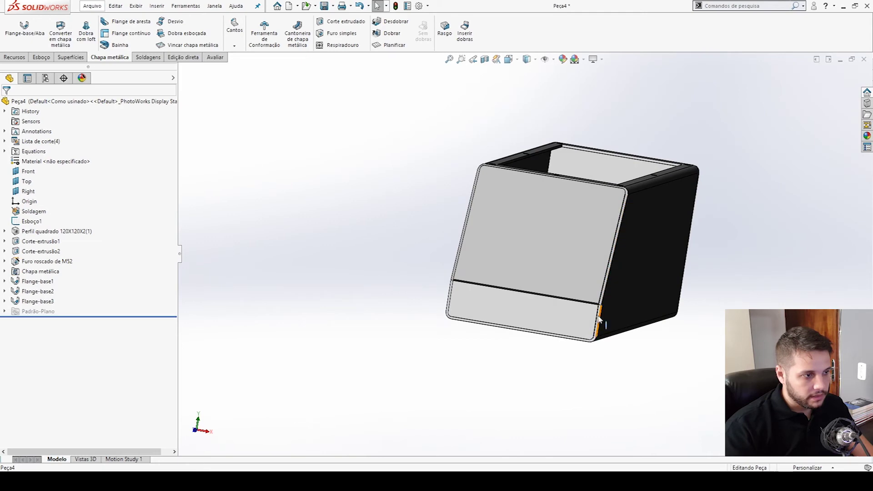
{"action": "middle_click_drag", "start_coordinate": [495, 243], "coordinate": [503, 273]}
{"action": "left_click", "coordinate": [471, 310]}
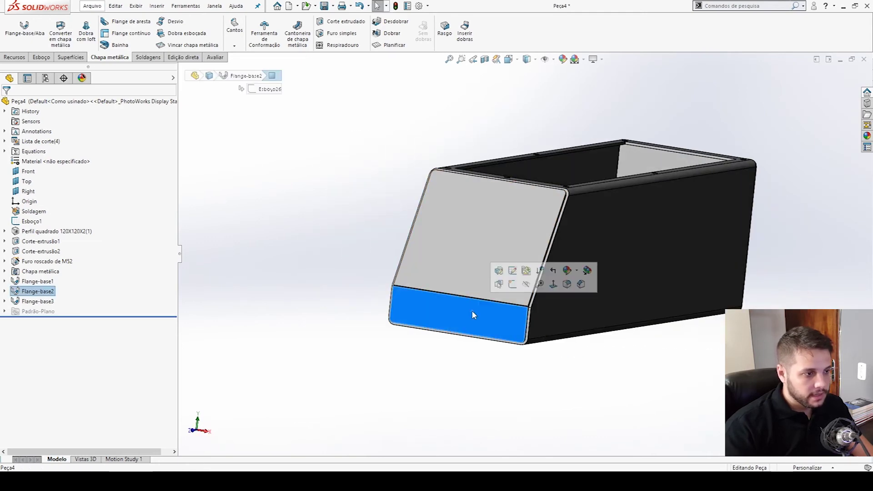
{"action": "left_click", "coordinate": [513, 289]}
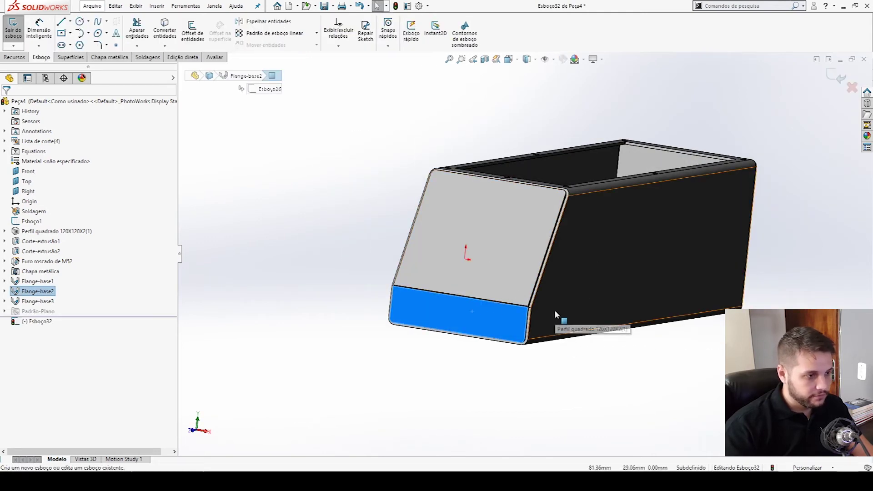
{"action": "left_click", "coordinate": [80, 22]}
{"action": "left_click", "coordinate": [525, 378]}
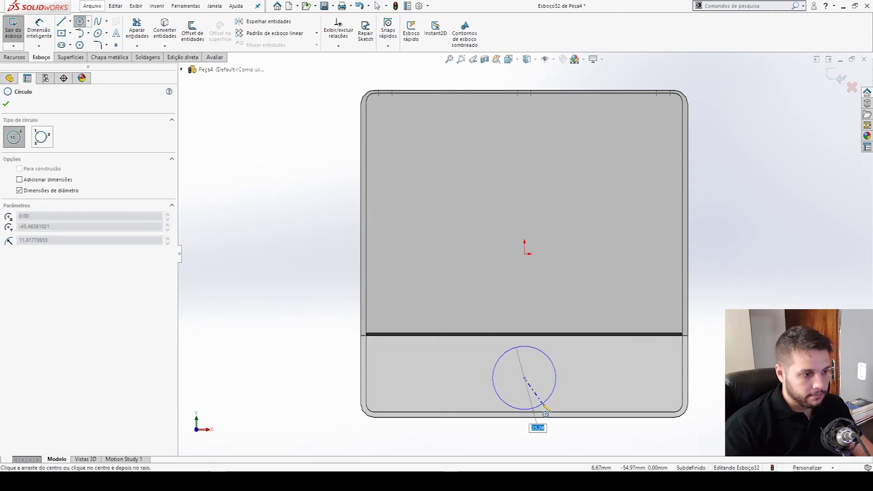
{"action": "left_click", "coordinate": [541, 404]}
{"action": "key", "text": "Escape"}
Step: Dimension the circle's diameter and set it to 20 mm
{"action": "right_click_drag", "start_coordinate": [568, 400], "coordinate": [567, 381]}
{"action": "left_click", "coordinate": [556, 386]}
{"action": "left_click", "coordinate": [578, 392]}
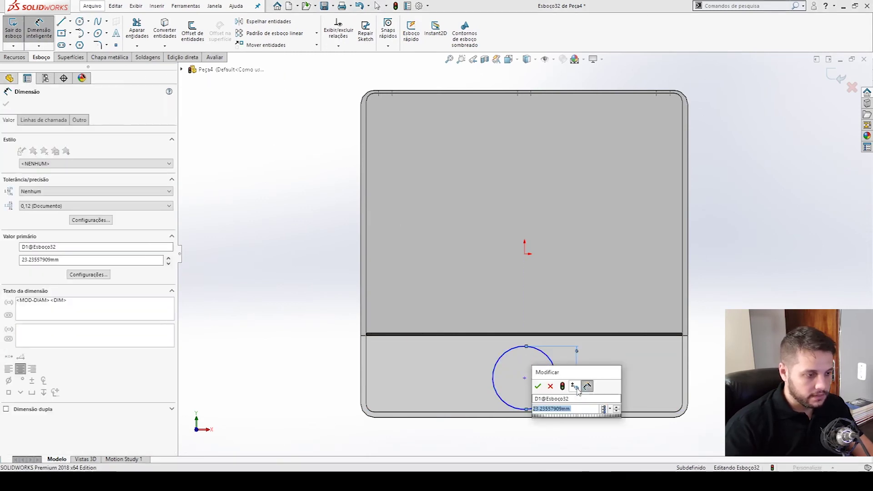
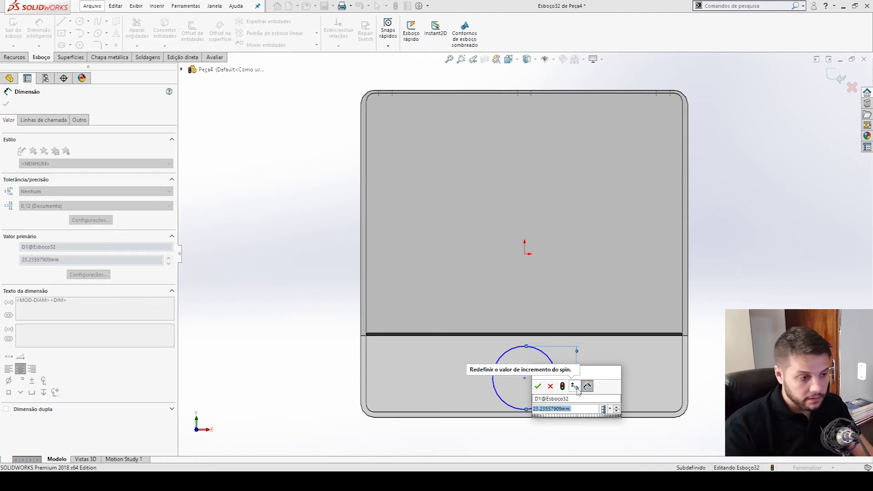
{"action": "type", "text": "20"}
{"action": "key", "text": "Return"}
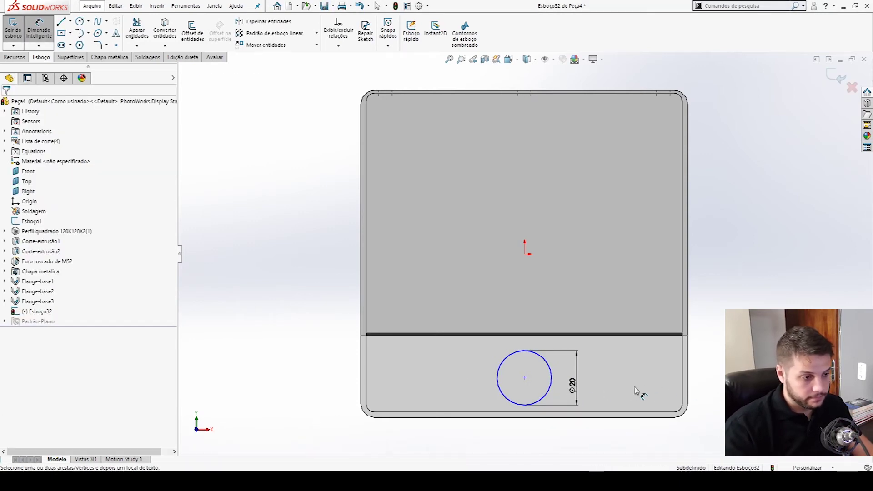
{"action": "key", "text": "Escape"}
Step: Add a vertical relation between the circle's centre and the sketch origin, and test that the centre cannot move sideways
{"action": "left_click", "coordinate": [524, 377]}
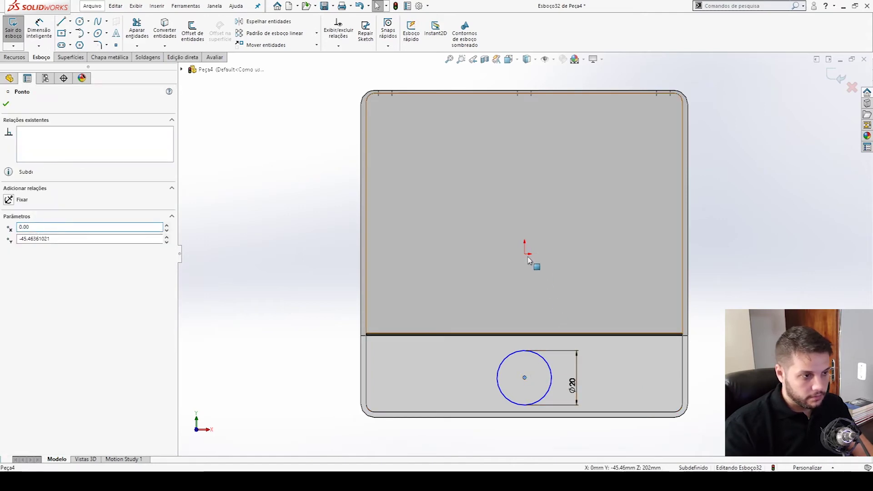
{"action": "left_click", "coordinate": [528, 258], "text": "ctrl"}
{"action": "left_click", "coordinate": [524, 254]}
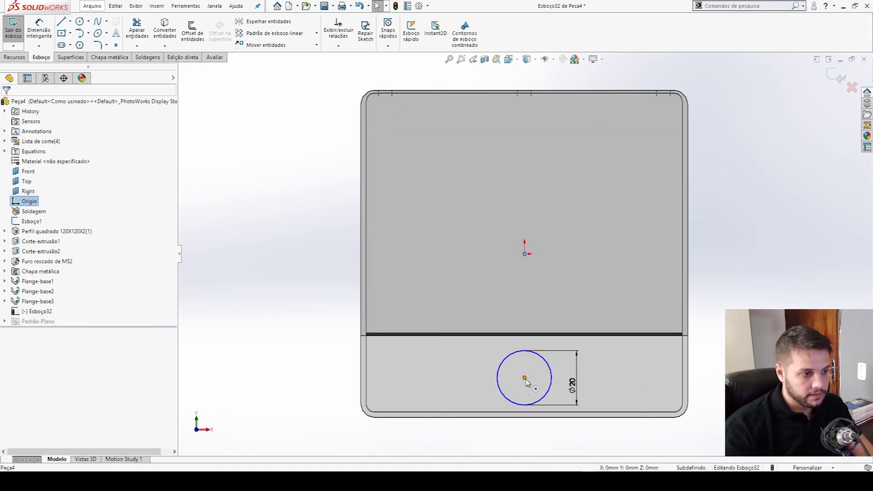
{"action": "left_click", "coordinate": [525, 378], "text": "ctrl"}
{"action": "left_click", "coordinate": [567, 338]}
{"action": "left_click", "coordinate": [707, 371]}
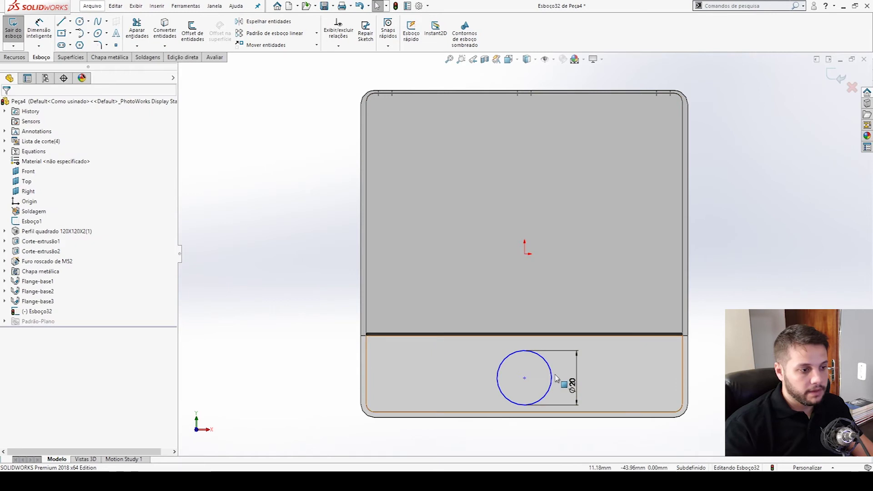
{"action": "left_click_drag", "start_coordinate": [525, 377], "coordinate": [542, 378]}
{"action": "left_click", "coordinate": [650, 424]}
Step: Dimension the circle's centre from the tube's lower outer edge and set the distance to 15 mm
{"action": "scroll", "coordinate": [552, 404], "scroll_direction": "up", "scroll_amount": 1}
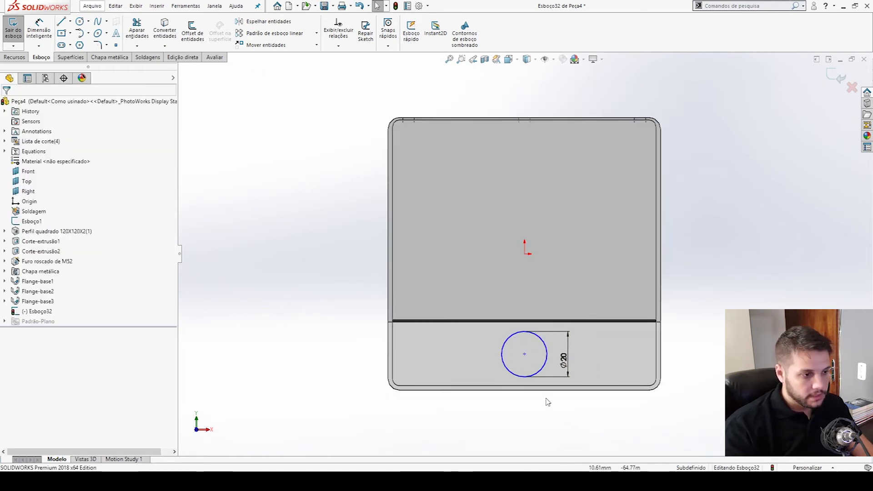
{"action": "scroll", "coordinate": [509, 388], "scroll_direction": "down", "scroll_amount": 2}
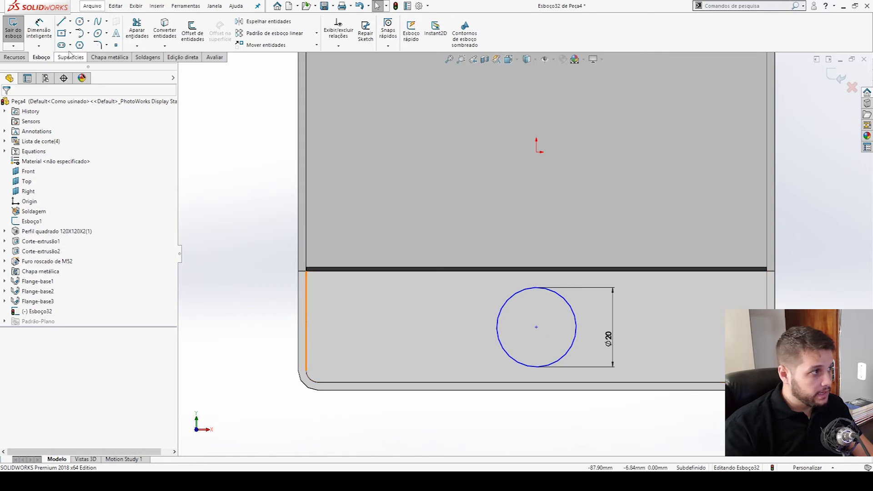
{"action": "left_click", "coordinate": [70, 22]}
{"action": "key", "text": "Escape"}
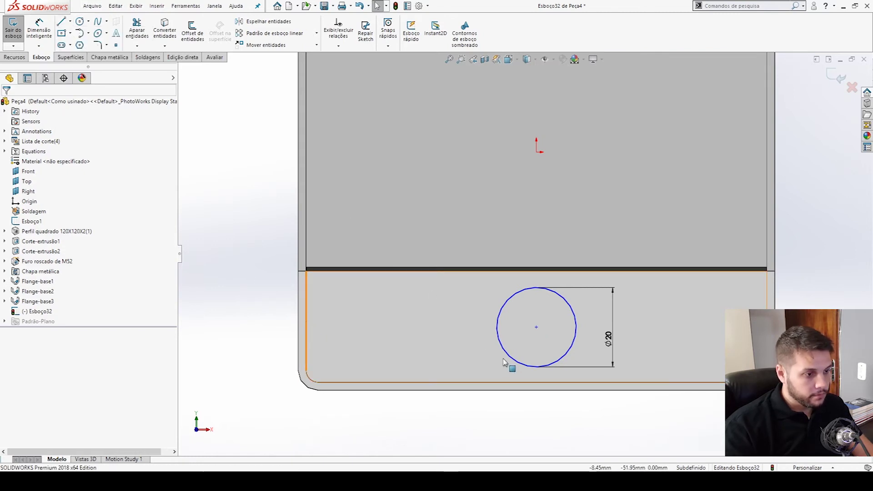
{"action": "key", "text": "d"}
{"action": "left_click", "coordinate": [552, 391]}
{"action": "left_click", "coordinate": [536, 327]}
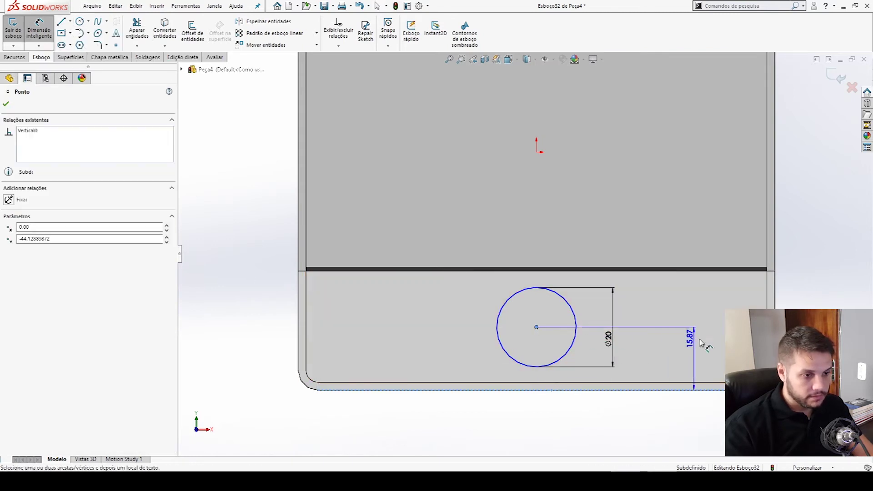
{"action": "left_click", "coordinate": [696, 339]}
{"action": "type", "text": "15"}
{"action": "key", "text": "Return"}
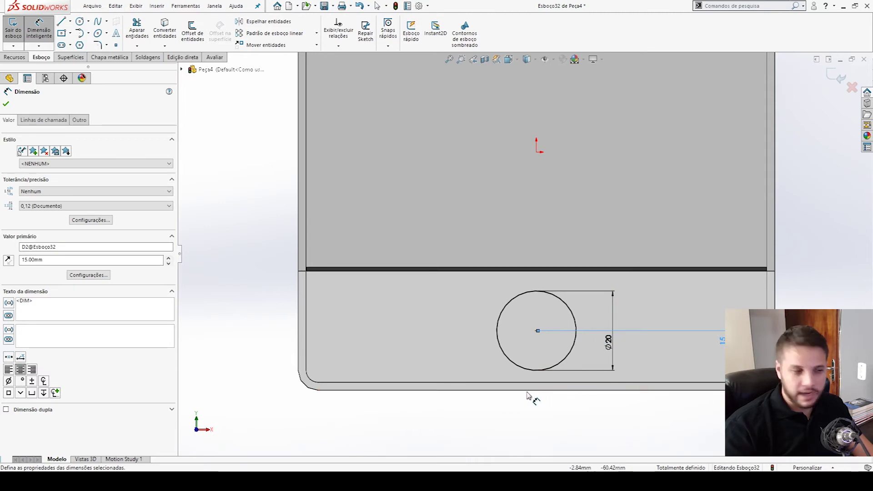
Step: Exit the circle sketch and cut-extrude the 20 mm circle up to the inner surface of the lower end plate
{"action": "left_click", "coordinate": [837, 77]}
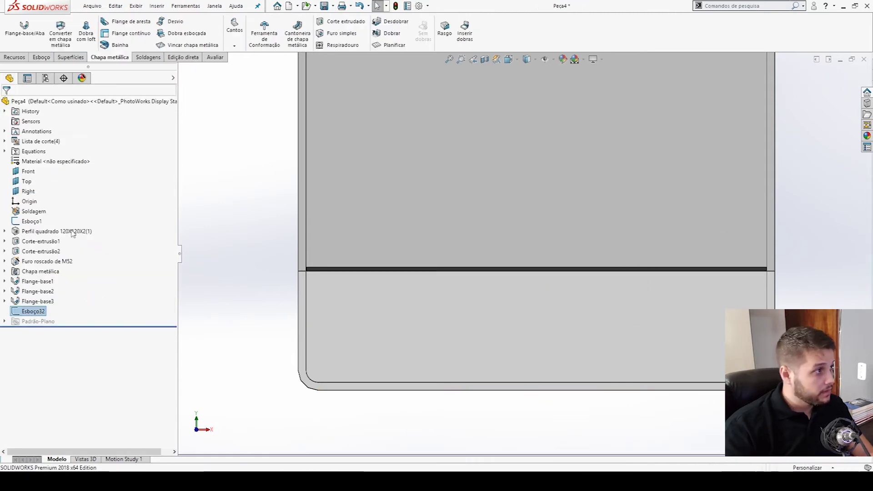
{"action": "left_click", "coordinate": [15, 57]}
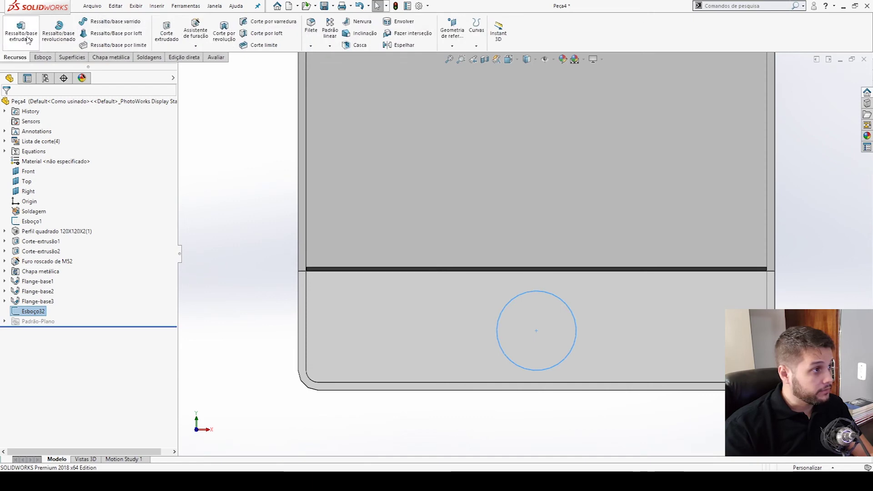
{"action": "left_click", "coordinate": [167, 32]}
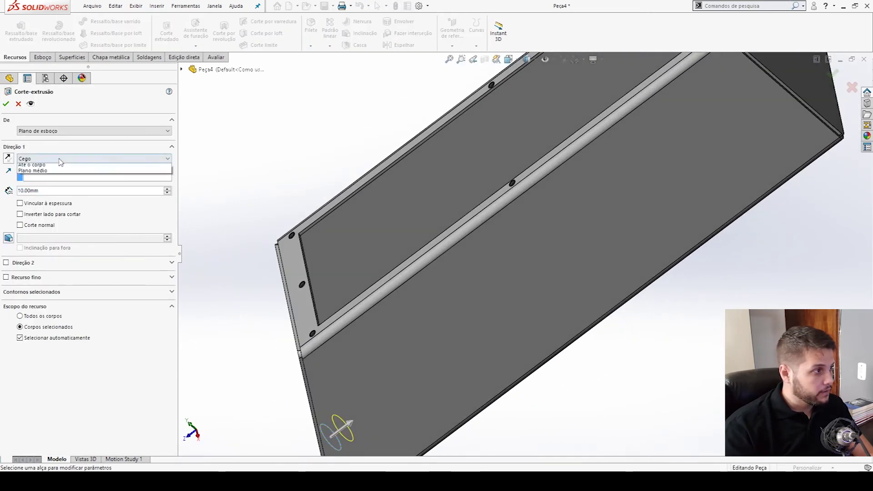
{"action": "left_click", "coordinate": [60, 159]}
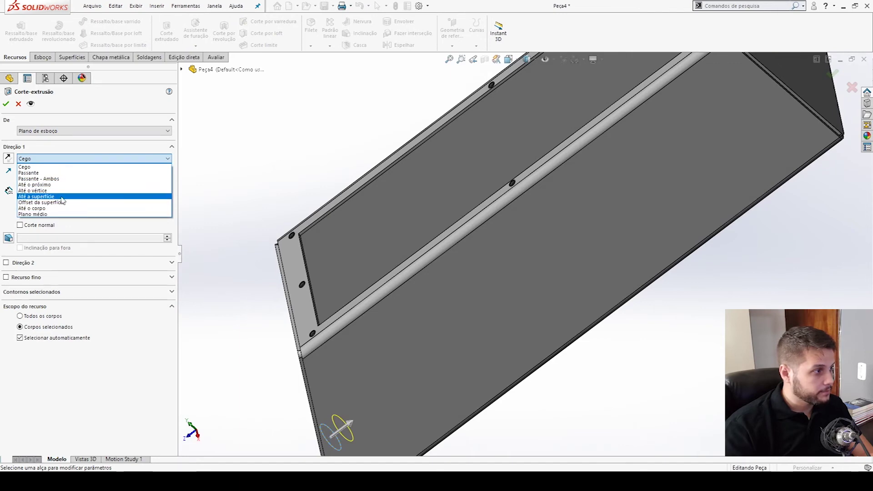
{"action": "left_click", "coordinate": [62, 197]}
{"action": "left_click", "coordinate": [387, 324]}
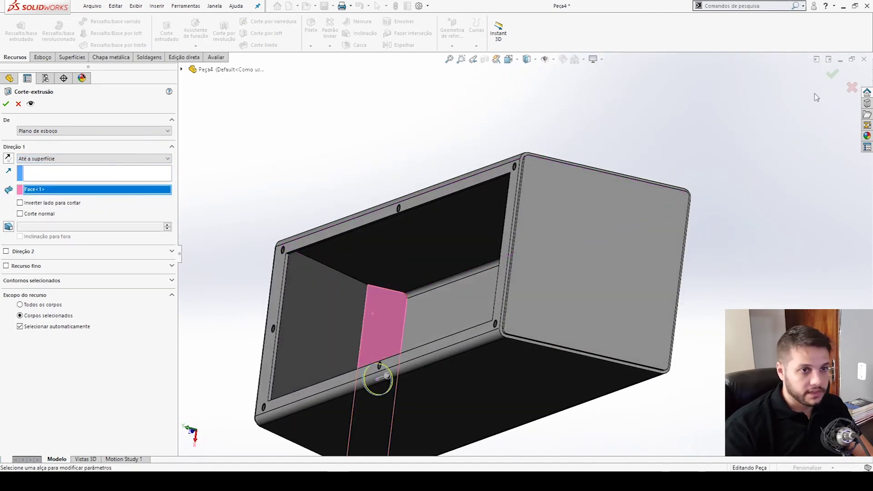
{"action": "left_click", "coordinate": [832, 74]}
Step: Start a sketch on the lower end plate's outer face and draw a circle about 29 mm in diameter, centred on the hole
{"action": "scroll", "coordinate": [382, 323], "scroll_direction": "down", "scroll_amount": 6}
{"action": "middle_click_drag", "start_coordinate": [532, 274], "coordinate": [580, 199]}
{"action": "scroll", "coordinate": [514, 300], "scroll_direction": "up", "scroll_amount": 4}
{"action": "scroll", "coordinate": [478, 305], "scroll_direction": "down", "scroll_amount": 5}
{"action": "middle_click_drag", "start_coordinate": [444, 289], "coordinate": [598, 305]}
{"action": "scroll", "coordinate": [647, 350], "scroll_direction": "up", "scroll_amount": 5}
{"action": "scroll", "coordinate": [443, 199], "scroll_direction": "down", "scroll_amount": 5}
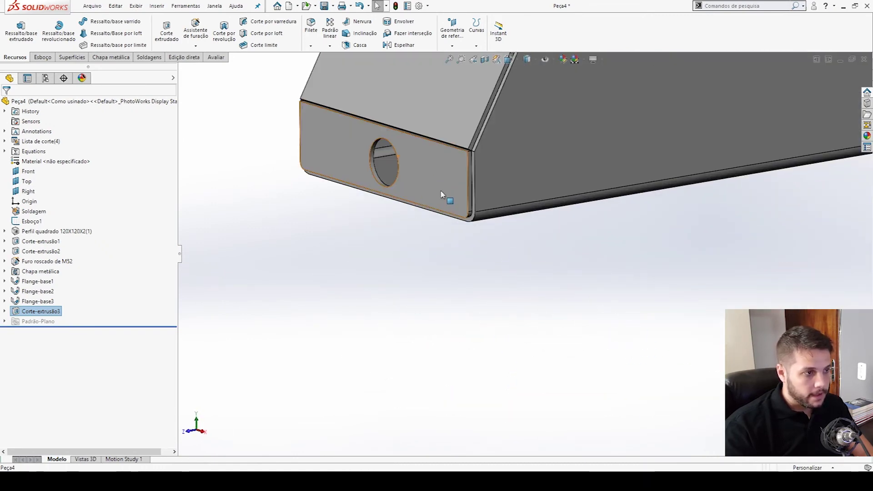
{"action": "left_click", "coordinate": [442, 195]}
{"action": "left_click", "coordinate": [482, 164]}
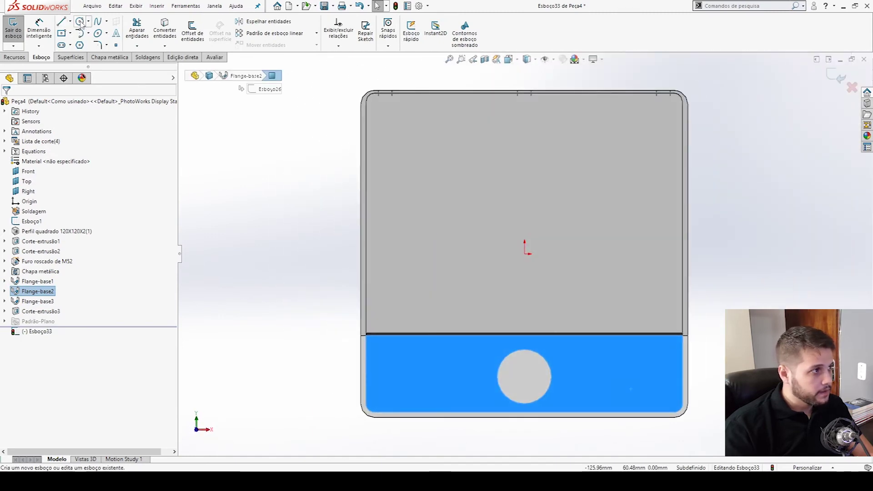
{"action": "left_click", "coordinate": [80, 22]}
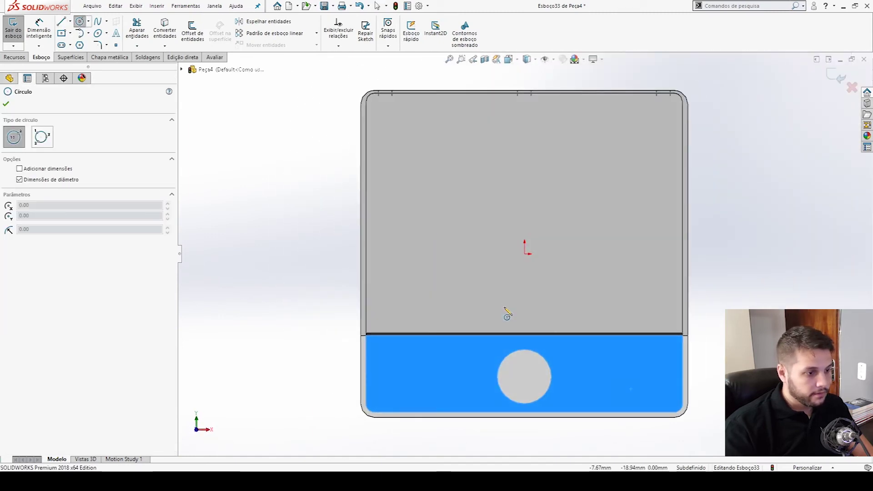
{"action": "left_click", "coordinate": [524, 376]}
{"action": "left_click", "coordinate": [556, 399]}
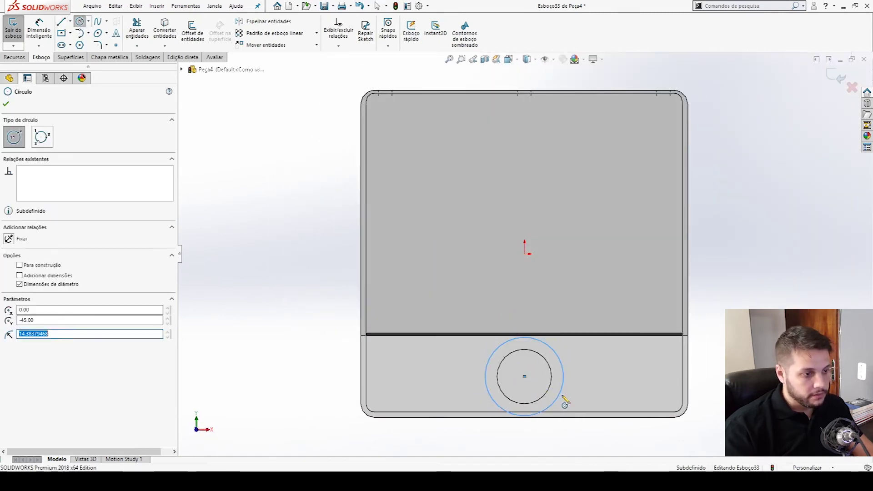
Step: Dimension the new circle's diameter and set it to 30 mm
{"action": "key", "text": "d"}
{"action": "left_click", "coordinate": [565, 385]}
{"action": "left_click", "coordinate": [591, 380]}
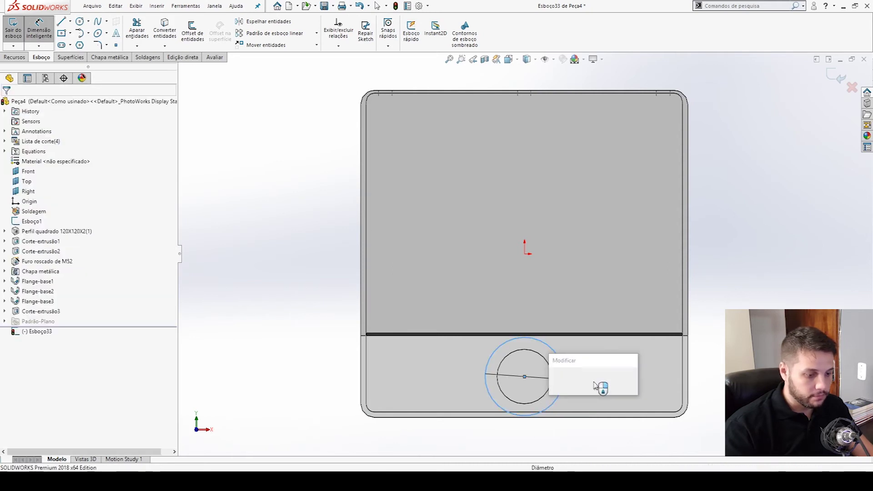
{"action": "type", "text": "30"}
{"action": "key", "text": "Return"}
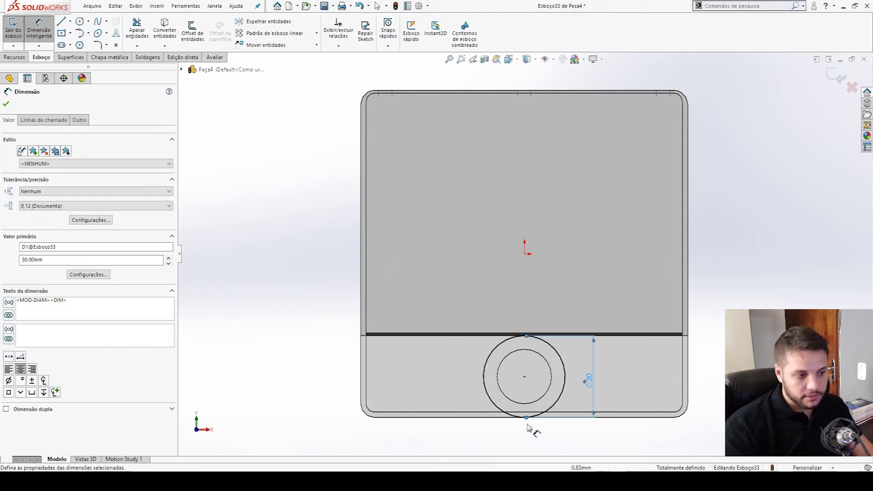
Step: Exit the sketch and extrude the 30 mm circle 15 mm outward from the plate as a separate body, with merge result off
{"action": "left_click", "coordinate": [839, 80]}
{"action": "scroll", "coordinate": [553, 411], "scroll_direction": "up", "scroll_amount": 3}
{"action": "mouse_move", "coordinate": [553, 412]}
{"action": "middle_mouse_down"}
{"action": "mouse_move", "coordinate": [526, 365]}
{"action": "mouse_move", "coordinate": [509, 377]}
{"action": "middle_mouse_up"}
{"action": "left_click", "coordinate": [20, 30]}
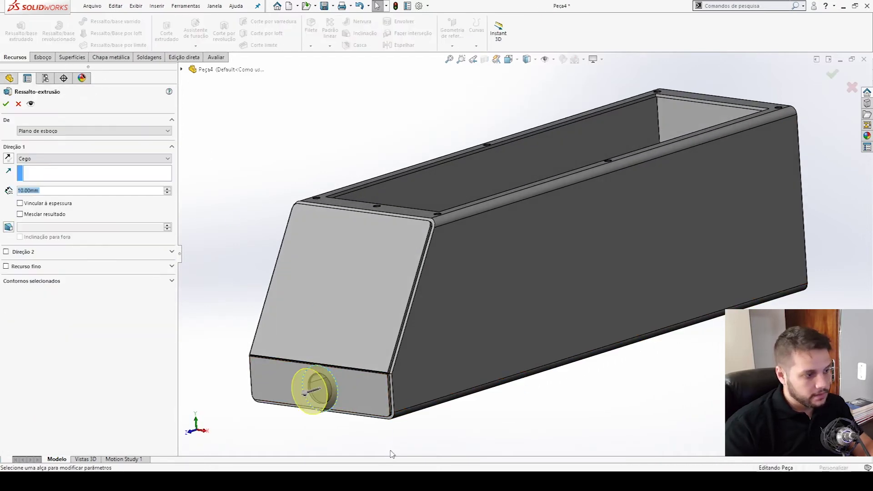
{"action": "type", "text": "15"}
{"action": "key", "text": "Return"}
{"action": "scroll", "coordinate": [431, 359], "scroll_direction": "up", "scroll_amount": 4}
{"action": "middle_click_drag", "start_coordinate": [431, 360], "coordinate": [383, 352]}
{"action": "scroll", "coordinate": [387, 348], "scroll_direction": "down", "scroll_amount": 6}
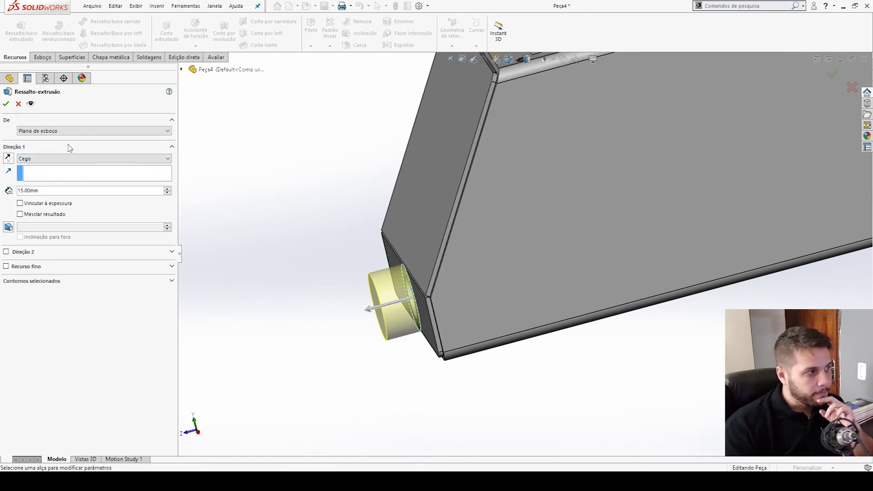
{"action": "left_click", "coordinate": [21, 214]}
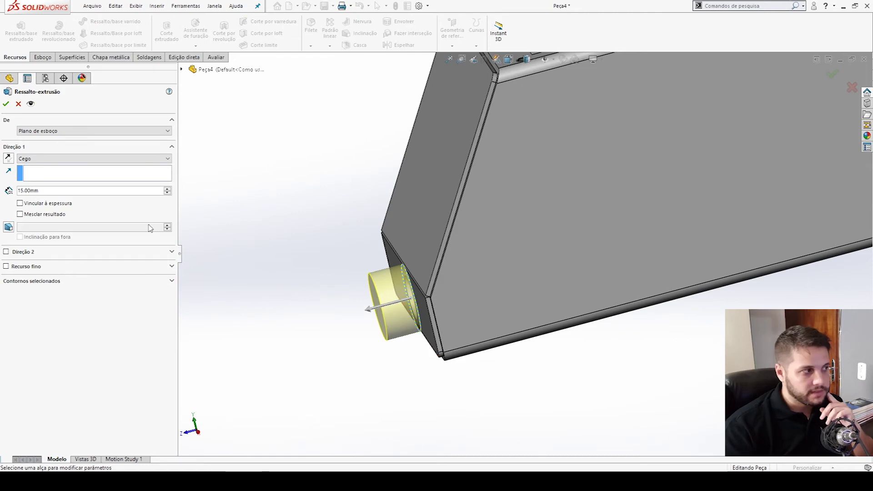
{"action": "left_click", "coordinate": [6, 104]}
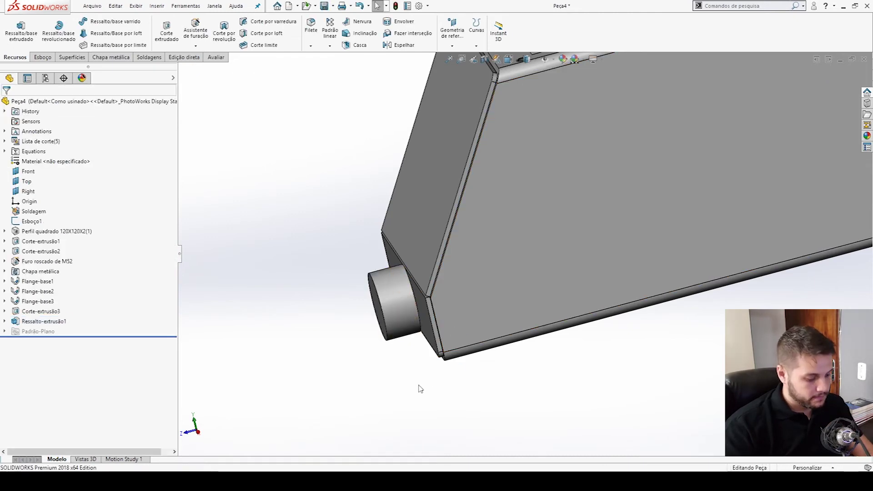
Step: Start a Hole Wizard straight tap on the boss's end face, using the ISO straight pipe tapped hole type, size G1/2
{"action": "middle_click_drag", "start_coordinate": [418, 388], "coordinate": [433, 378]}
{"action": "key", "text": "ctrl+7"}
{"action": "left_click", "coordinate": [376, 385]}
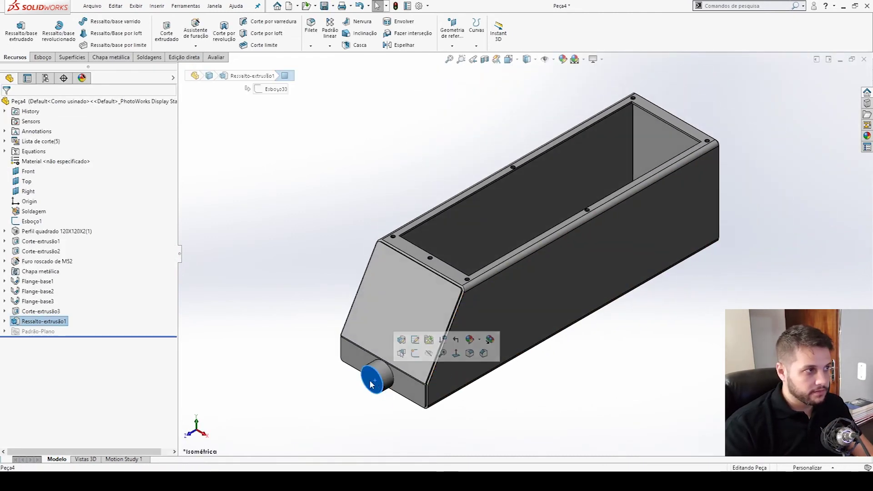
{"action": "left_click", "coordinate": [200, 31]}
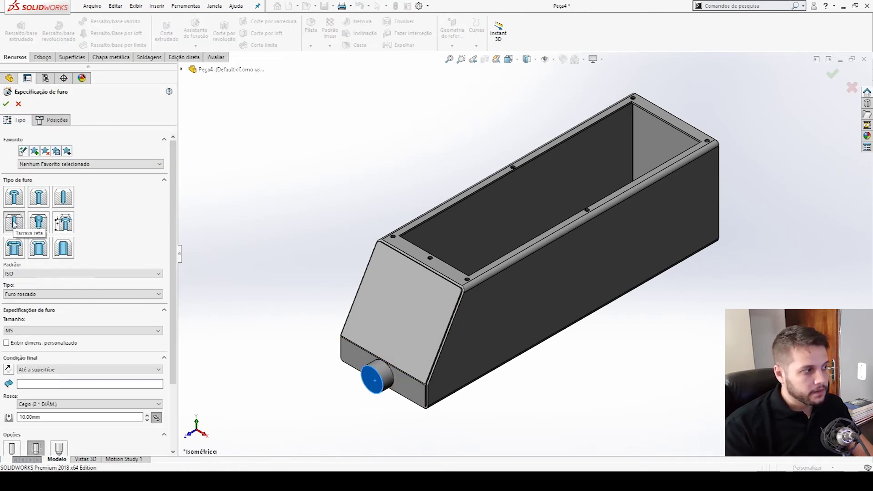
{"action": "left_click", "coordinate": [46, 295]}
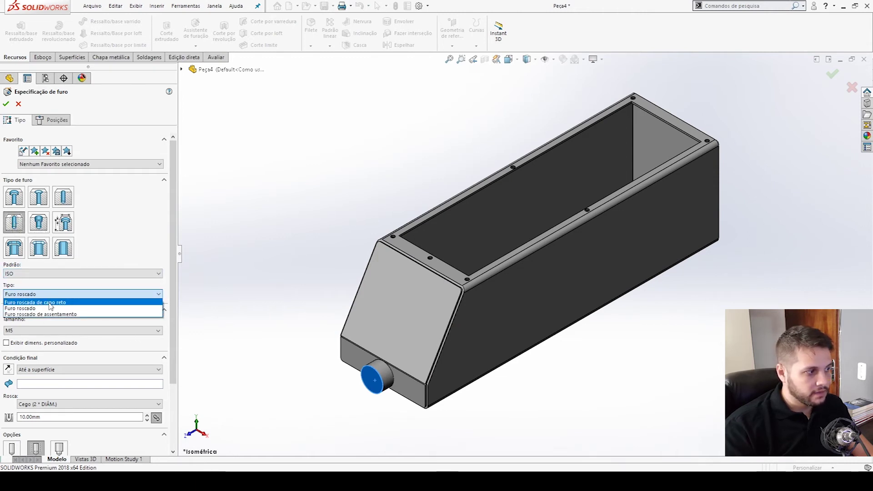
{"action": "left_click", "coordinate": [51, 302]}
{"action": "left_click", "coordinate": [41, 330]}
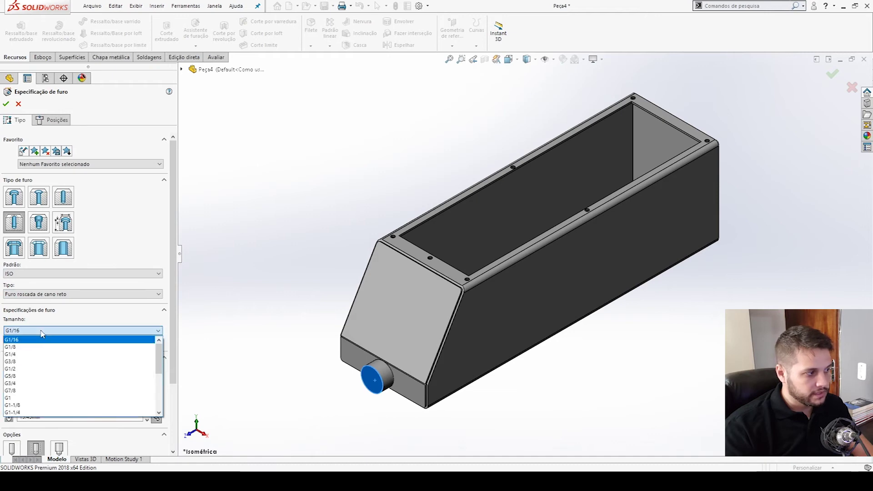
{"action": "left_click", "coordinate": [27, 369]}
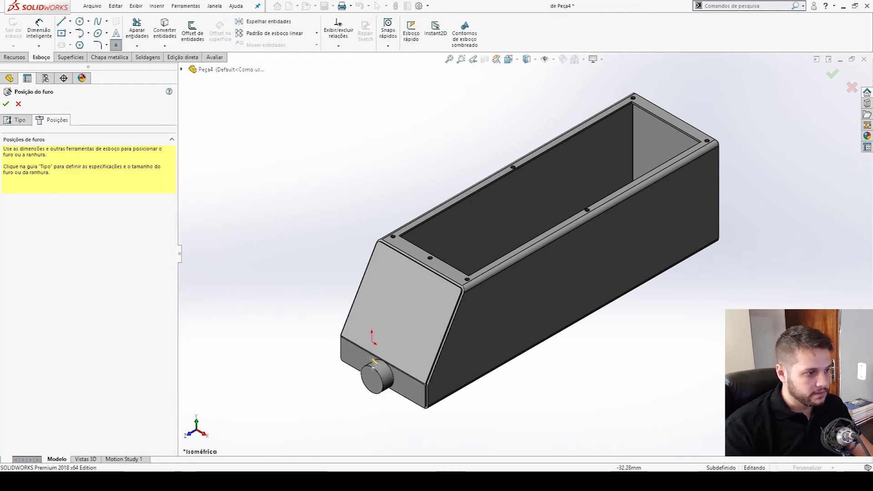
Step: Place the G1/2 tapped hole at the centre of the boss's end face and return to its type settings
{"action": "scroll", "coordinate": [337, 389], "scroll_direction": "up", "scroll_amount": 4}
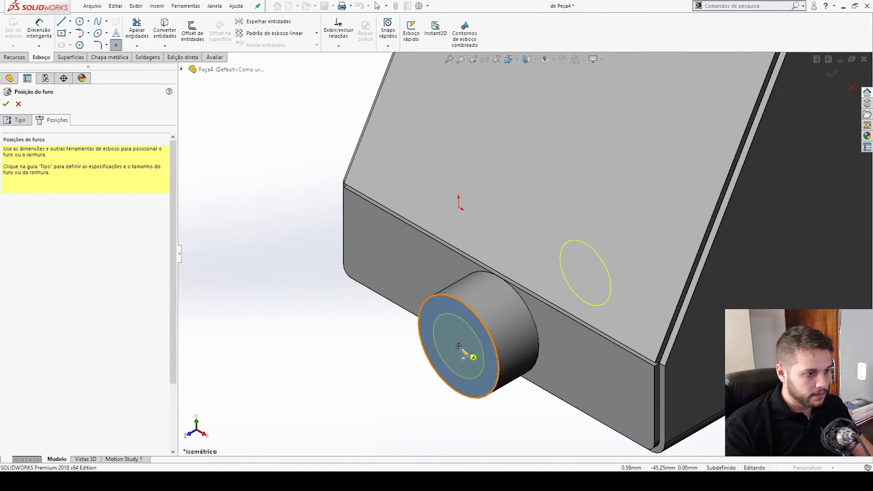
{"action": "left_click", "coordinate": [459, 347]}
{"action": "left_click", "coordinate": [16, 120]}
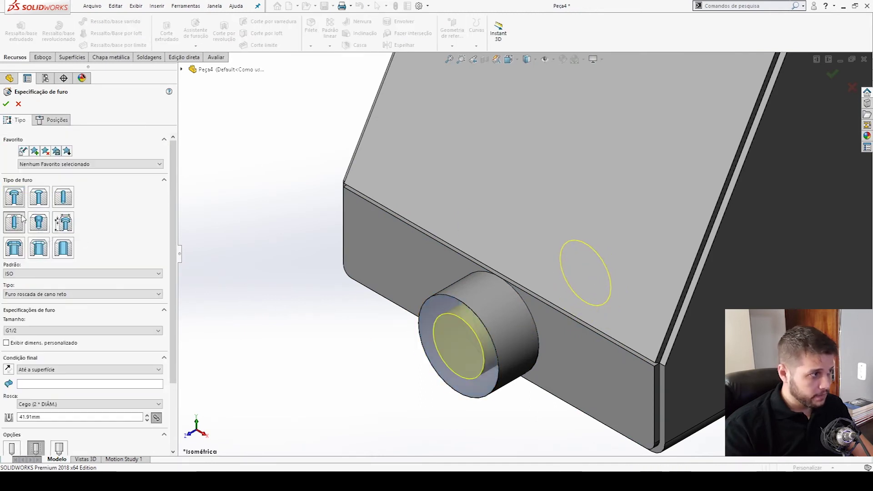
{"action": "left_click", "coordinate": [53, 120]}
{"action": "left_click", "coordinate": [19, 119]}
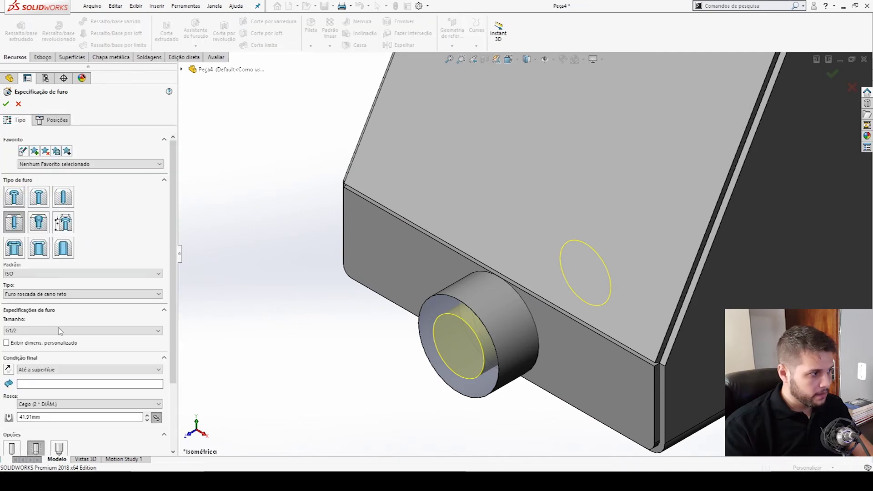
Step: Keep the tapped hole's end condition at up to surface and pick the lower end plate's inner face as its limit
{"action": "left_click", "coordinate": [47, 371]}
{"action": "left_click", "coordinate": [47, 371]}
{"action": "scroll", "coordinate": [494, 336], "scroll_direction": "up", "scroll_amount": 6}
{"action": "middle_click_drag", "start_coordinate": [559, 184], "coordinate": [613, 220]}
{"action": "scroll", "coordinate": [596, 195], "scroll_direction": "down", "scroll_amount": 3}
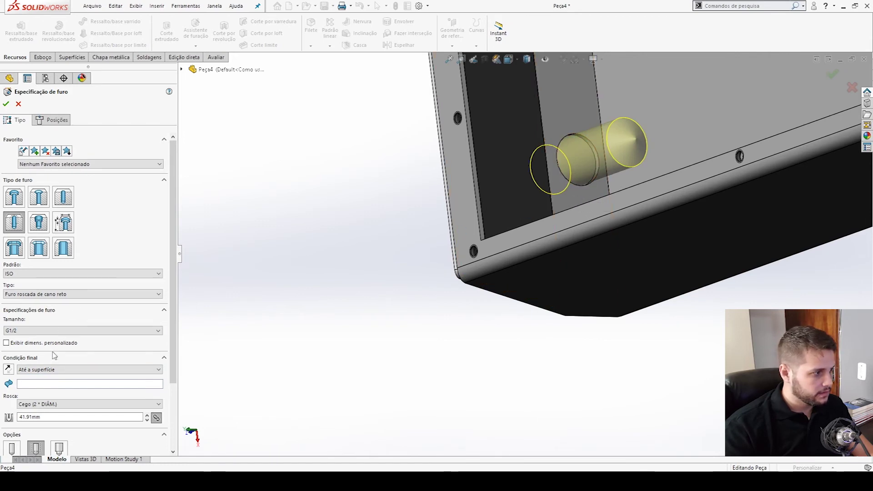
{"action": "left_click", "coordinate": [50, 383]}
{"action": "left_click", "coordinate": [594, 193]}
{"action": "middle_click_drag", "start_coordinate": [594, 193], "coordinate": [629, 150]}
{"action": "scroll", "coordinate": [538, 255], "scroll_direction": "up", "scroll_amount": 4}
{"action": "middle_click_drag", "start_coordinate": [523, 284], "coordinate": [461, 253]}
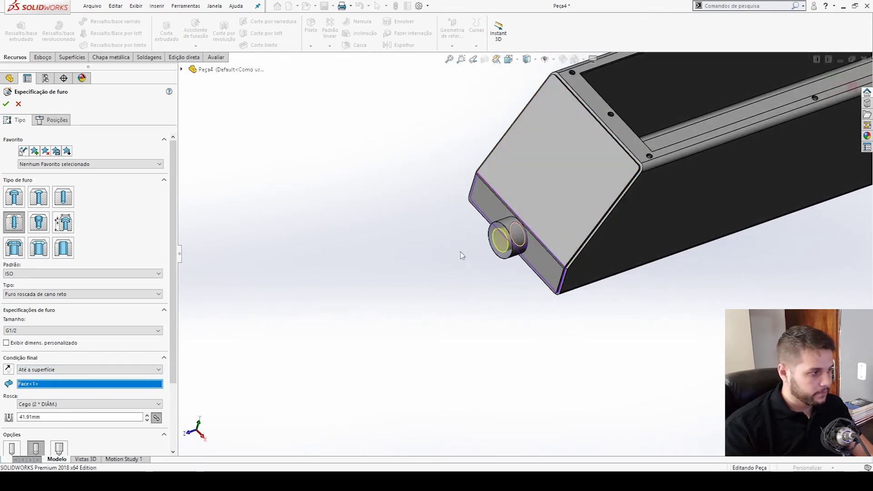
Step: Set the G1/2 hole's thread depth to 15 mm and create the hole
{"action": "double_click", "coordinate": [58, 417]}
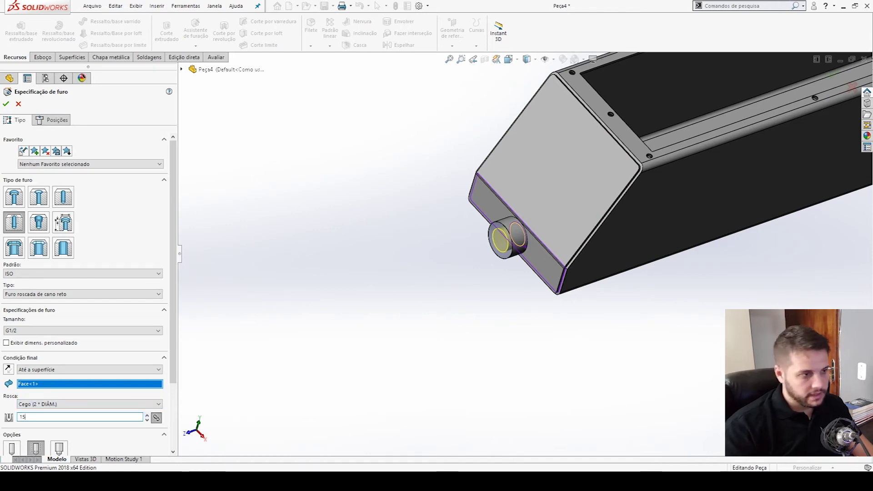
{"action": "key", "text": "Return"}
{"action": "left_click", "coordinate": [6, 104]}
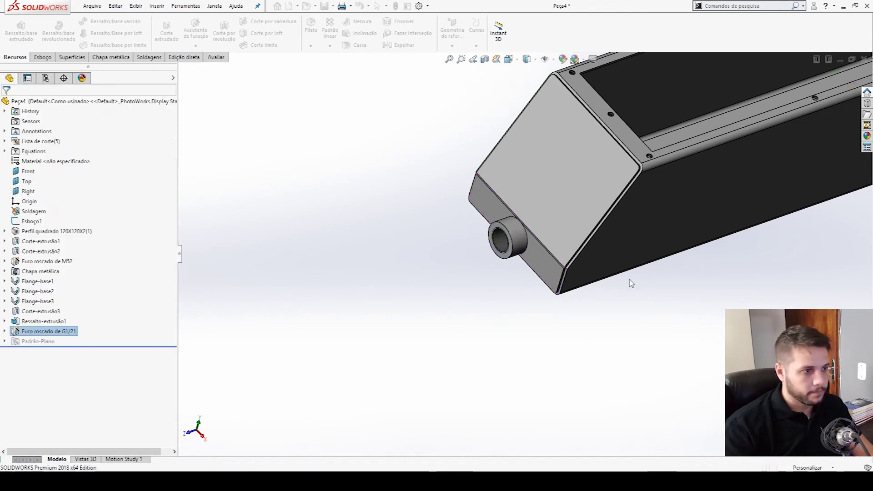
Step: Examine the G1/2 tapped hole from outside and inside the box, including its thread, the plate's inner face and the cut's edge
{"action": "middle_click_drag", "start_coordinate": [500, 264], "coordinate": [494, 239]}
{"action": "scroll", "coordinate": [494, 239], "scroll_direction": "down", "scroll_amount": 8}
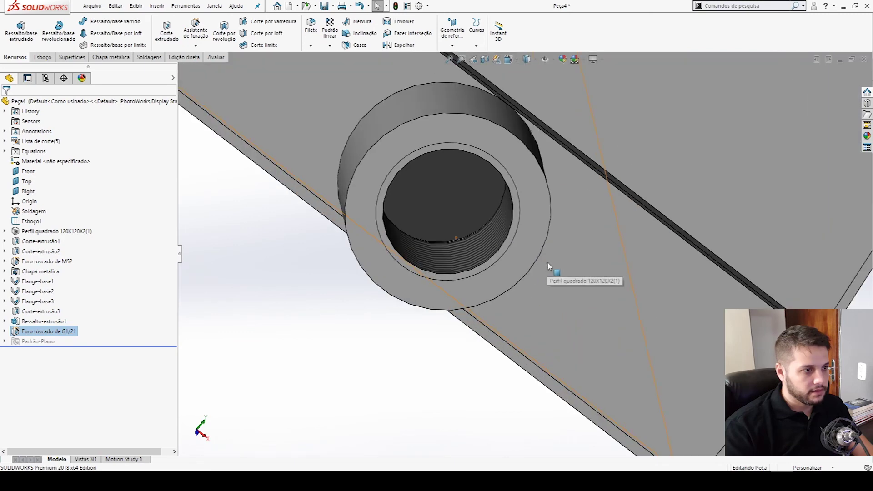
{"action": "left_click", "coordinate": [515, 202]}
{"action": "scroll", "coordinate": [557, 238], "scroll_direction": "up", "scroll_amount": 5}
{"action": "middle_click_drag", "start_coordinate": [487, 228], "coordinate": [555, 244]}
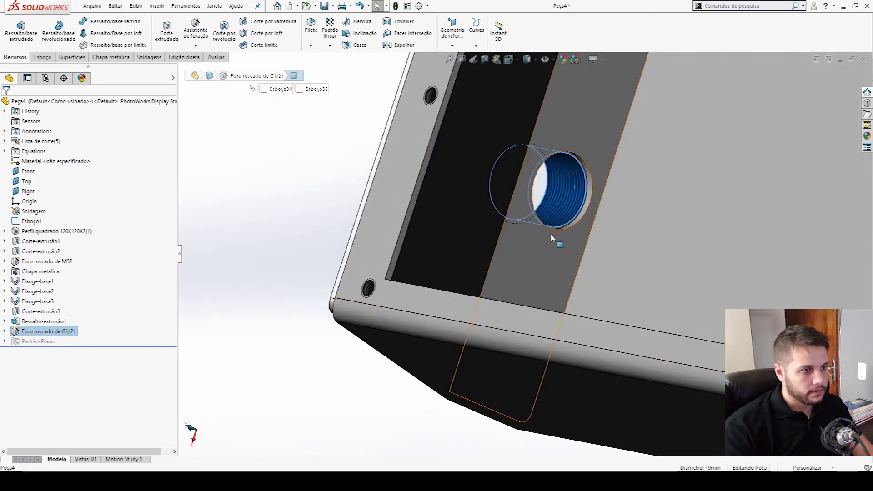
{"action": "left_click", "coordinate": [591, 236]}
{"action": "scroll", "coordinate": [581, 193], "scroll_direction": "down", "scroll_amount": 6}
{"action": "middle_click_drag", "start_coordinate": [567, 174], "coordinate": [570, 198]}
{"action": "scroll", "coordinate": [544, 332], "scroll_direction": "up", "scroll_amount": 7}
{"action": "scroll", "coordinate": [399, 239], "scroll_direction": "down", "scroll_amount": 6}
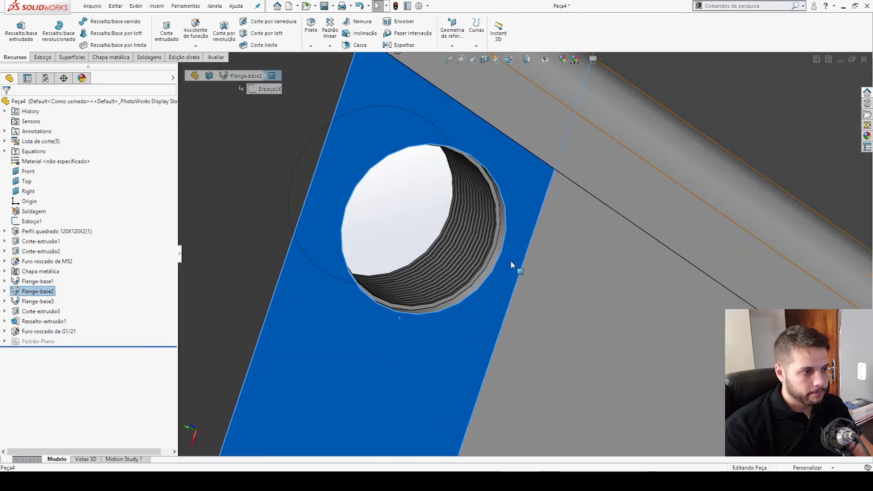
{"action": "left_click", "coordinate": [503, 252]}
{"action": "middle_click_drag", "start_coordinate": [503, 252], "coordinate": [620, 201]}
{"action": "scroll", "coordinate": [584, 308], "scroll_direction": "up", "scroll_amount": 5}
{"action": "scroll", "coordinate": [484, 291], "scroll_direction": "down", "scroll_amount": 4}
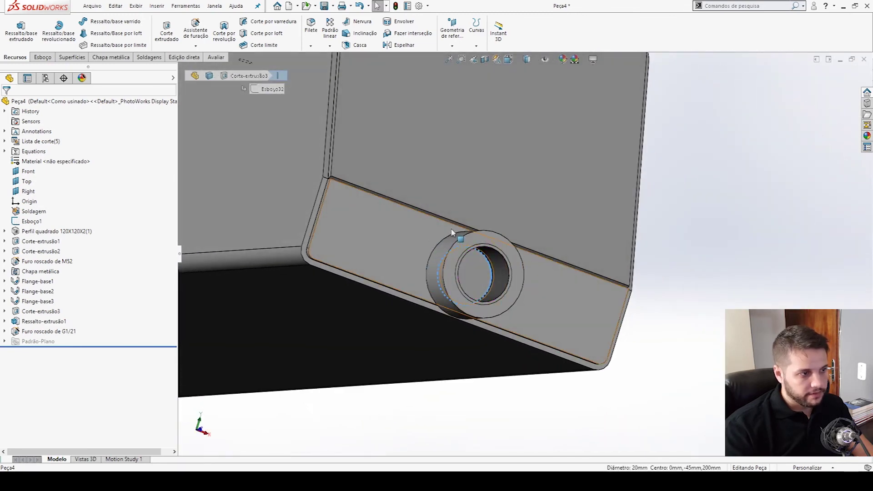
Step: Sketch a centre rectangle about 28 mm wide on the rear end plate's outer face, centred below the origin and reaching the plate's lower edge
{"action": "scroll", "coordinate": [476, 301], "scroll_direction": "up", "scroll_amount": 6}
{"action": "middle_click_drag", "start_coordinate": [444, 349], "coordinate": [457, 262]}
{"action": "scroll", "coordinate": [547, 312], "scroll_direction": "up", "scroll_amount": 2}
{"action": "middle_click_drag", "start_coordinate": [548, 312], "coordinate": [633, 315]}
{"action": "key", "text": "ctrl+1"}
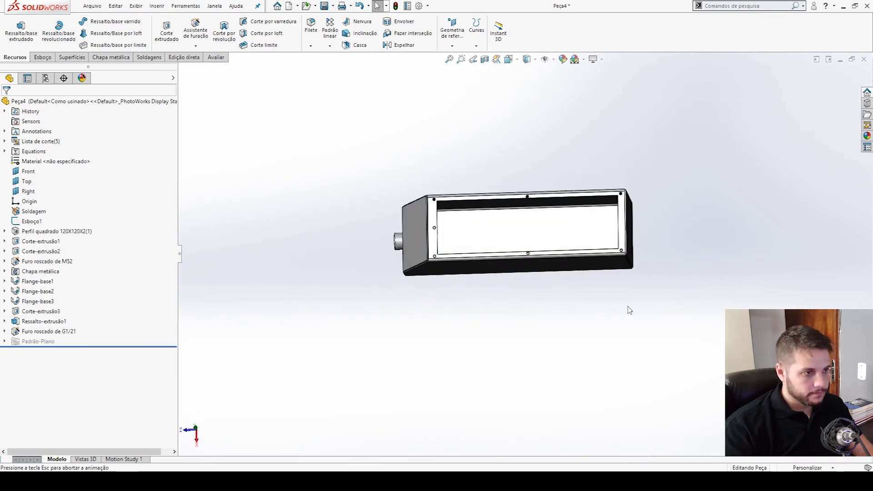
{"action": "key", "text": "ctrl+7"}
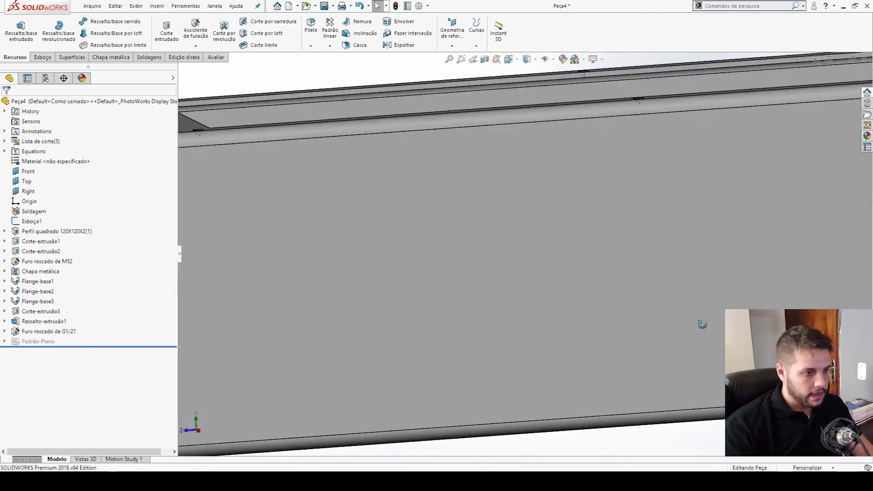
{"action": "left_click", "coordinate": [664, 319]}
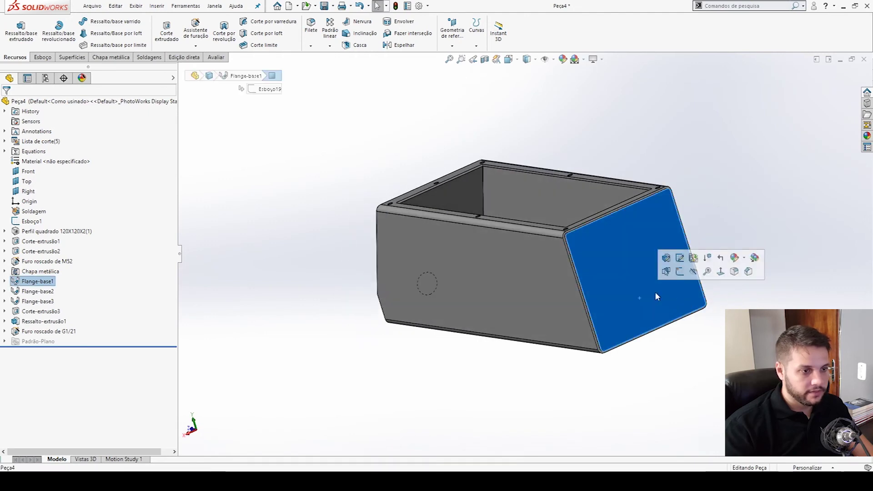
{"action": "left_click", "coordinate": [679, 271]}
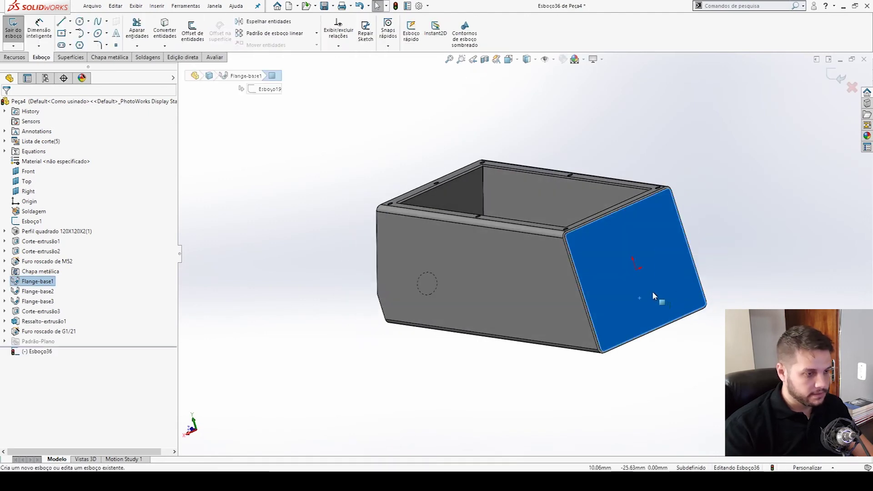
{"action": "key", "text": "ctrl+8"}
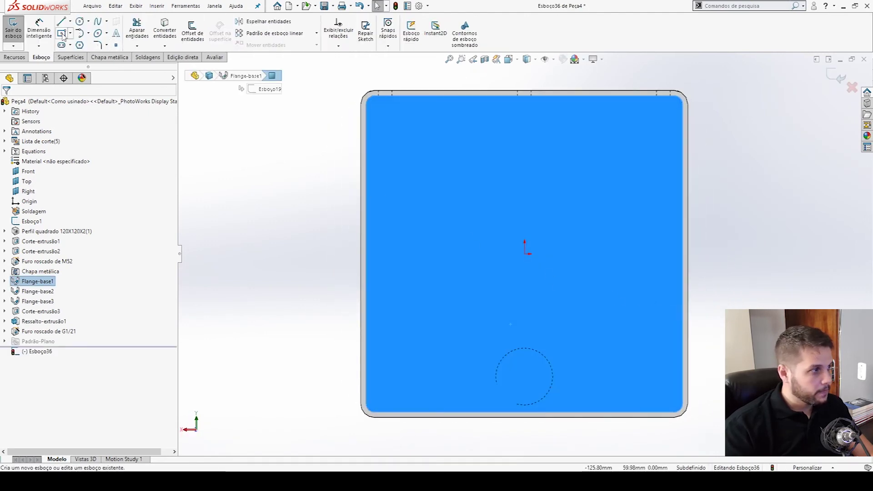
{"action": "left_click", "coordinate": [62, 34]}
{"action": "left_click", "coordinate": [525, 314]}
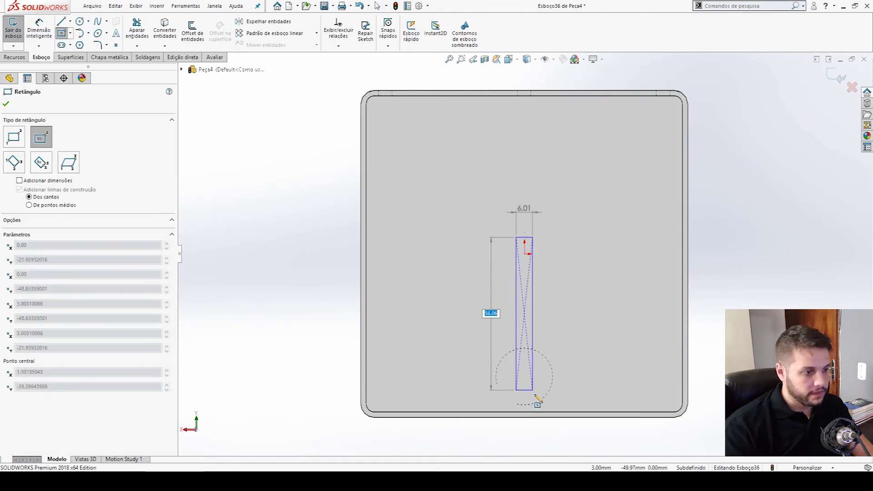
{"action": "left_click", "coordinate": [564, 418]}
{"action": "key", "text": "Escape"}
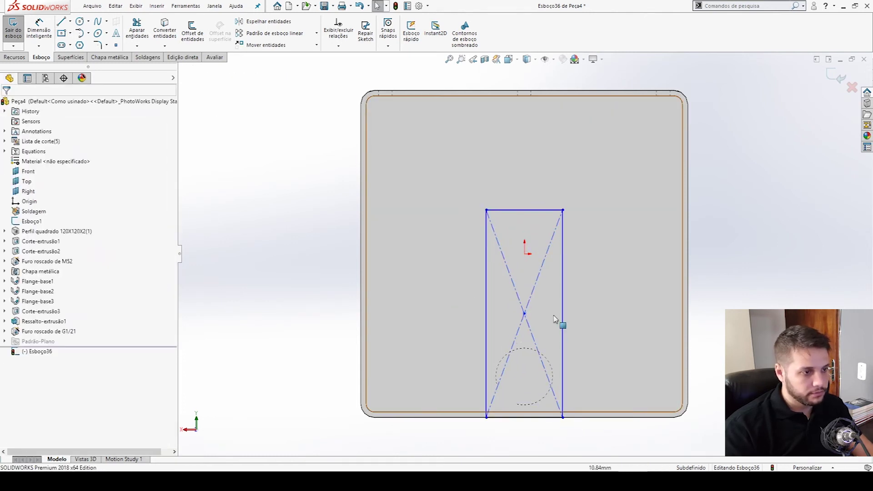
Step: Dimension the rectangle's height at 100 mm
{"action": "scroll", "coordinate": [557, 320], "scroll_direction": "up", "scroll_amount": 3}
{"action": "right_click_drag", "start_coordinate": [553, 316], "coordinate": [546, 293]}
{"action": "left_click", "coordinate": [547, 290]}
{"action": "left_click", "coordinate": [571, 290]}
{"action": "type", "text": "100"}
{"action": "key", "text": "Return"}
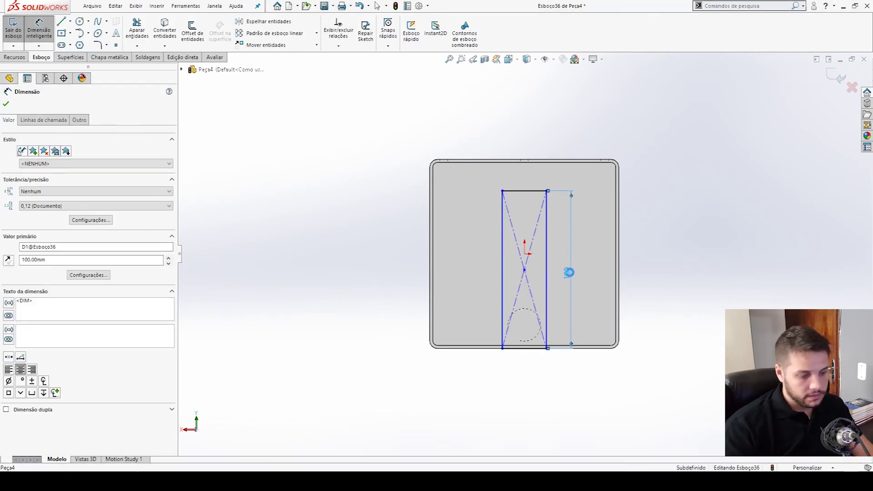
Step: Set the rectangle's height to 80 mm and dimension its width at 90 mm
{"action": "double_click", "coordinate": [569, 272]}
{"action": "type", "text": "80"}
{"action": "key", "text": "Return"}
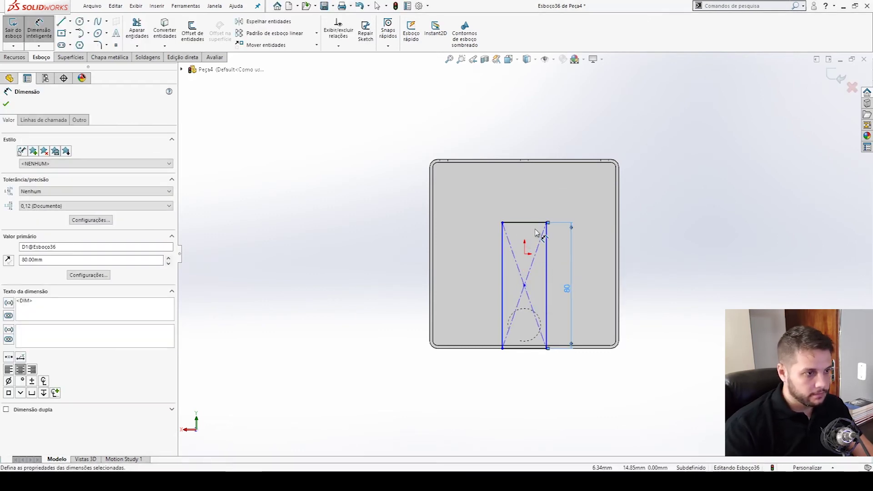
{"action": "left_click", "coordinate": [537, 222]}
{"action": "left_click", "coordinate": [533, 211]}
{"action": "type", "text": "90"}
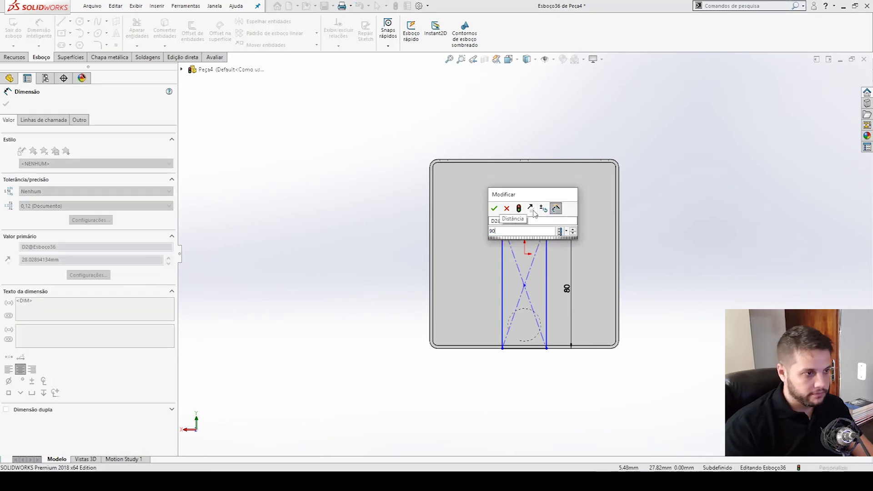
{"action": "key", "text": "Return"}
{"action": "key", "text": "Escape"}
Step: Add a vertical relation between the rectangle's centre point and the origin
{"action": "left_click", "coordinate": [475, 285]}
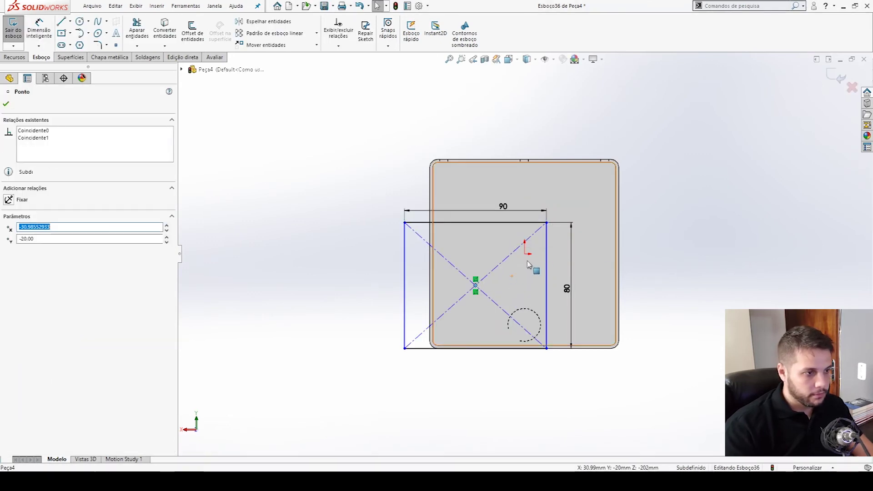
{"action": "left_click", "coordinate": [525, 255], "text": "ctrl"}
{"action": "left_click", "coordinate": [567, 214]}
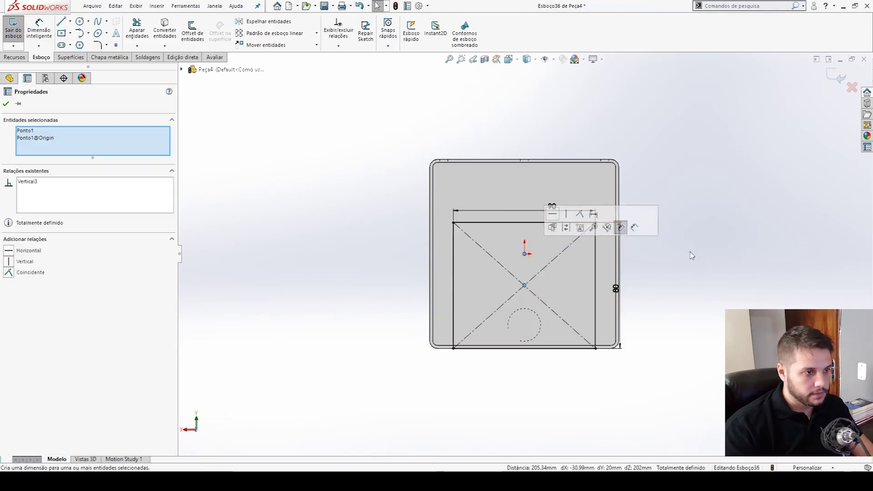
{"action": "left_click", "coordinate": [665, 243]}
Step: Set the rectangle's width to 50 mm
{"action": "double_click", "coordinate": [551, 207]}
{"action": "type", "text": "50"}
{"action": "key", "text": "Return"}
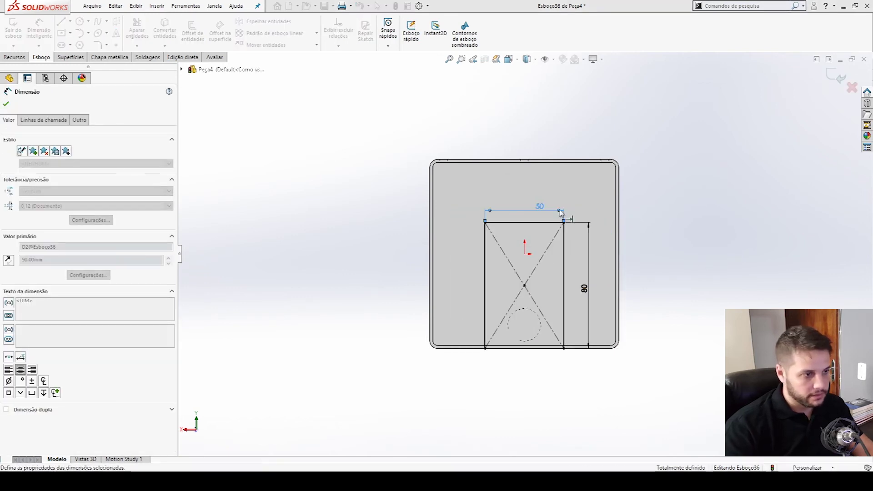
{"action": "left_click", "coordinate": [742, 222]}
{"action": "middle_click_drag", "start_coordinate": [742, 222], "coordinate": [572, 269]}
{"action": "left_click", "coordinate": [571, 270]}
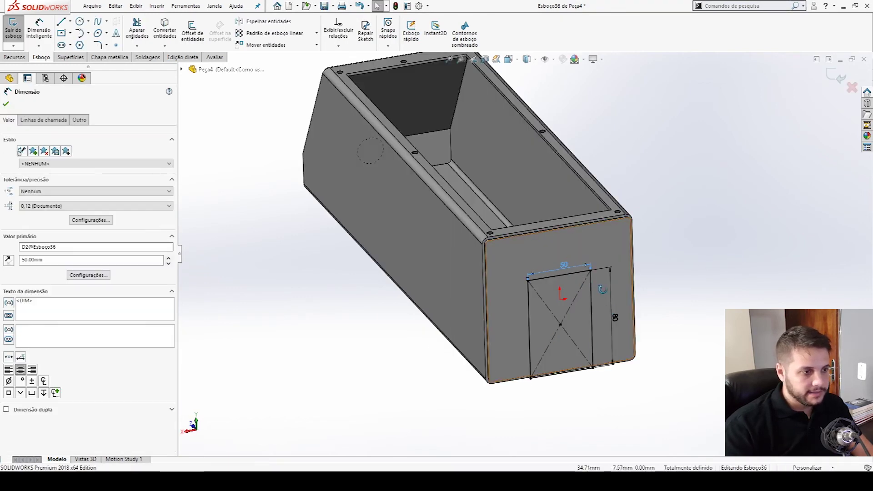
{"action": "key", "text": "ctrl+8"}
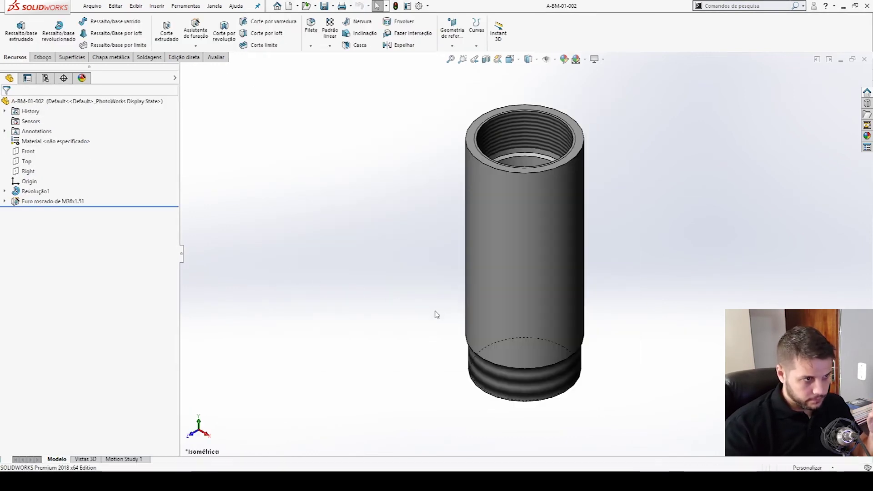
Step: Examine the threaded cylinder part A-BM-01-002 and check the diameter of its outer face
{"action": "middle_click_drag", "start_coordinate": [530, 286], "coordinate": [540, 216]}
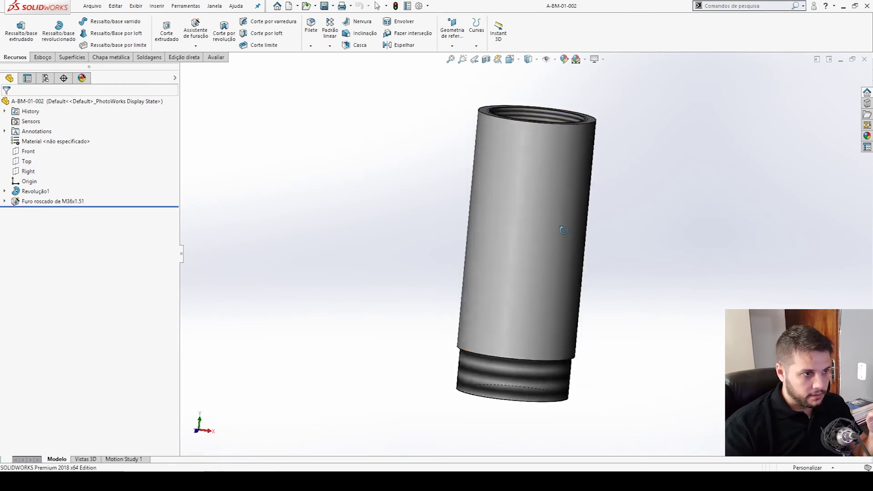
{"action": "left_click", "coordinate": [540, 208]}
{"action": "middle_click_drag", "start_coordinate": [693, 345], "coordinate": [677, 367]}
{"action": "scroll", "coordinate": [642, 319], "scroll_direction": "up", "scroll_amount": 9}
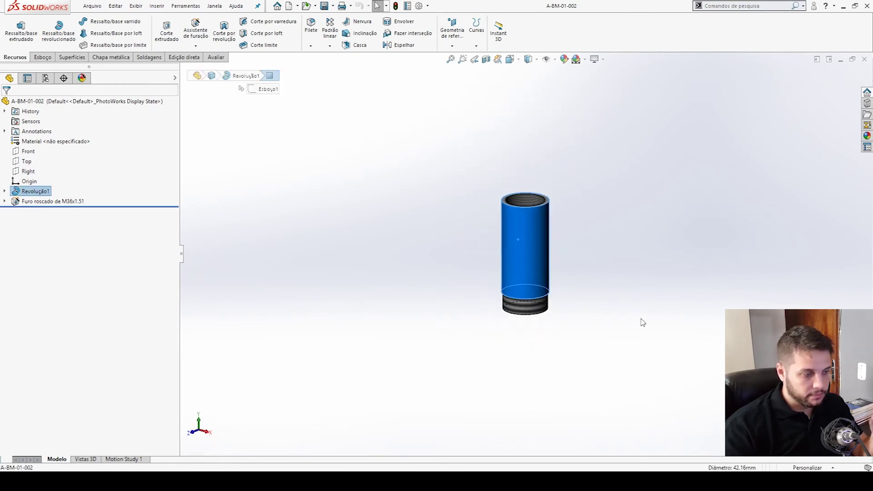
{"action": "scroll", "coordinate": [564, 271], "scroll_direction": "down", "scroll_amount": 3}
{"action": "left_click", "coordinate": [602, 302]}
Step: Switch to the BM-01 assembly and examine how the lever's side plates and pump cylinder sit on the box
{"action": "key", "text": "ctrl+Tab"}
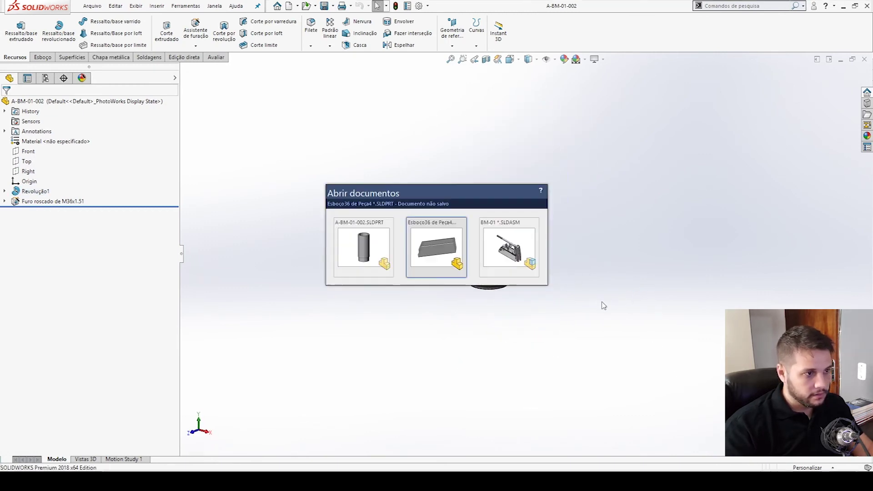
{"action": "key", "text": "ctrl+Tab"}
{"action": "key", "text": "ctrl+1"}
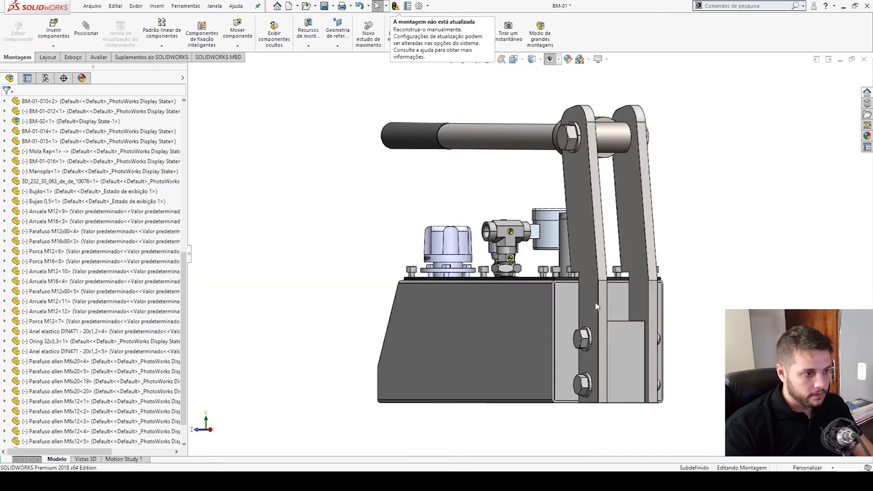
{"action": "middle_click_drag", "start_coordinate": [648, 264], "coordinate": [710, 377]}
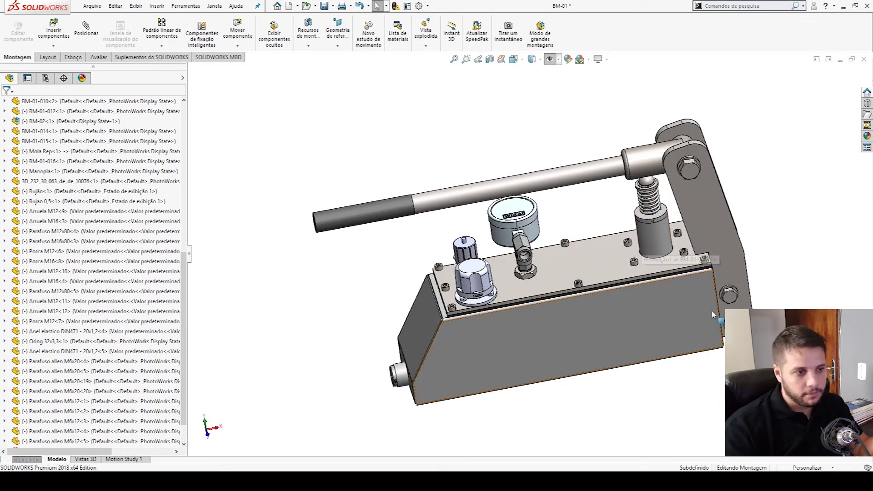
{"action": "middle_click_drag", "start_coordinate": [710, 316], "coordinate": [728, 269]}
{"action": "scroll", "coordinate": [726, 287], "scroll_direction": "down", "scroll_amount": 3}
{"action": "middle_click_drag", "start_coordinate": [557, 216], "coordinate": [493, 222]}
{"action": "left_click", "coordinate": [557, 219]}
{"action": "middle_click_drag", "start_coordinate": [623, 218], "coordinate": [413, 230]}
{"action": "left_click", "coordinate": [840, 249]}
Step: Compare the assembly in standard views and inspect the face of the block held between the lever's side plates
{"action": "key", "text": "ctrl+1"}
{"action": "key", "text": "ctrl+3"}
{"action": "key", "text": "ctrl+2"}
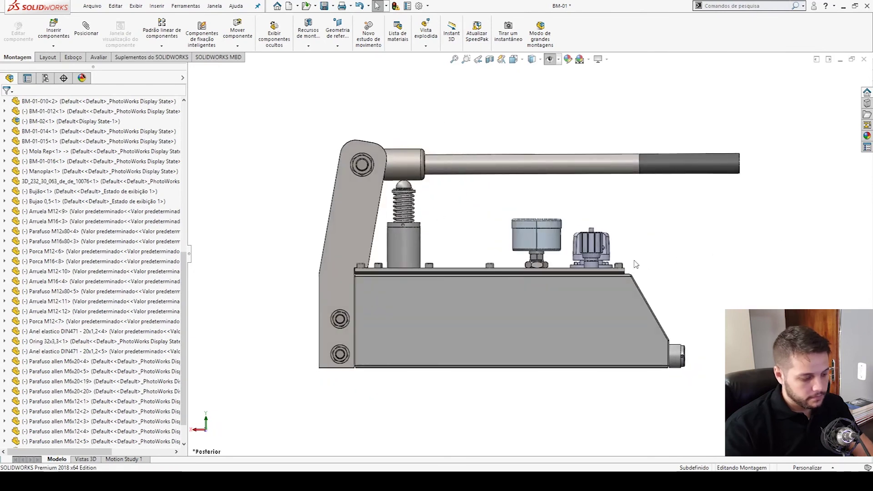
{"action": "key", "text": "ctrl+1"}
{"action": "key", "text": "ctrl+4"}
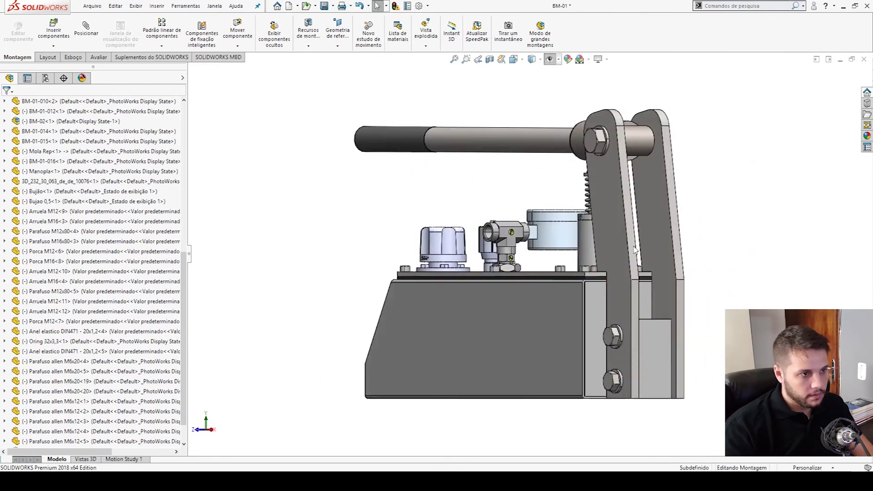
{"action": "left_click", "coordinate": [525, 355]}
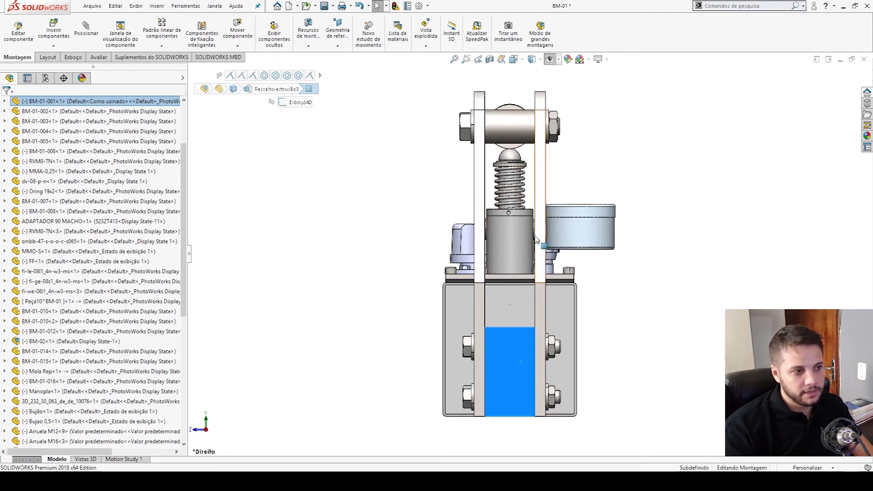
{"action": "left_click", "coordinate": [640, 198]}
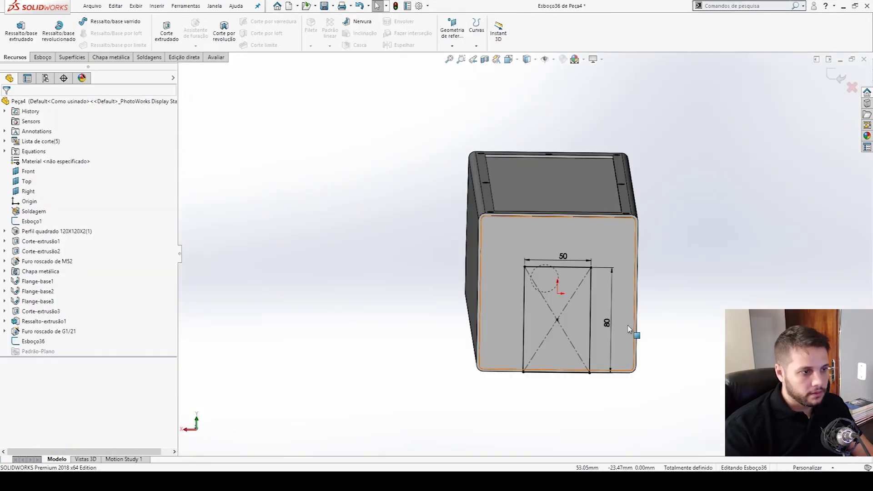
Step: Set the rectangle's width to 45 mm in the Peça4 sketch and close the sketch
{"action": "double_click", "coordinate": [563, 257]}
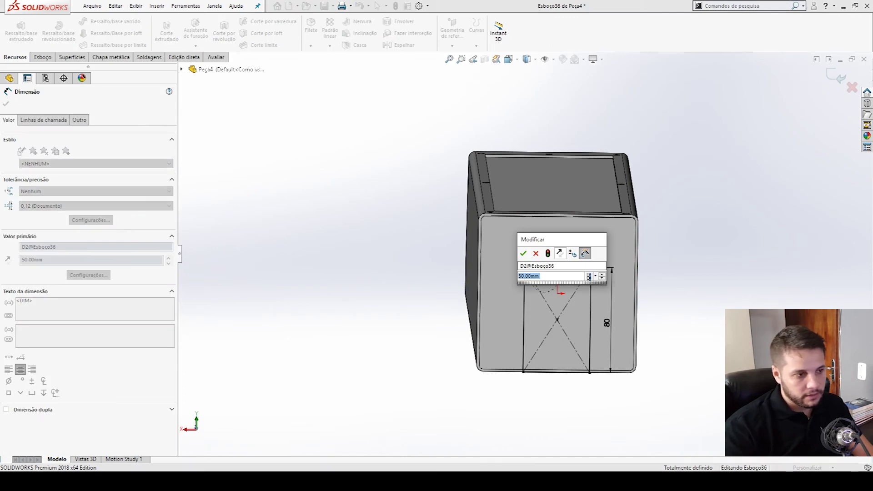
{"action": "left_click", "coordinate": [711, 281]}
{"action": "key", "text": "ctrl+1"}
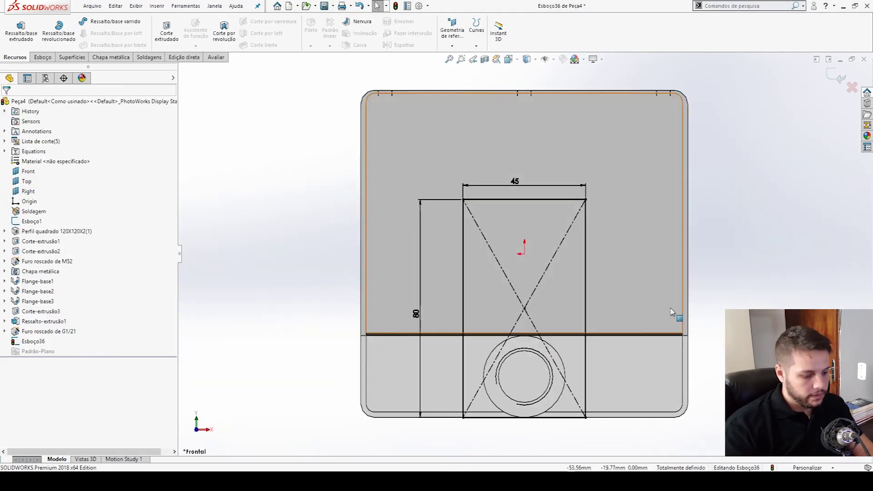
{"action": "key", "text": "ctrl+2"}
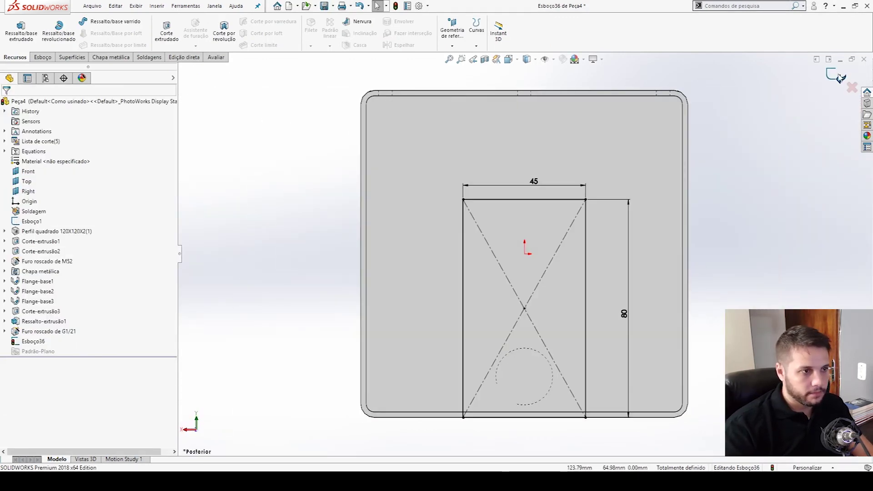
{"action": "left_click", "coordinate": [839, 77]}
Step: Extrude the rectangle outward from the rear end plate to a blind depth of 1"+1/2"
{"action": "key", "text": "ctrl+7"}
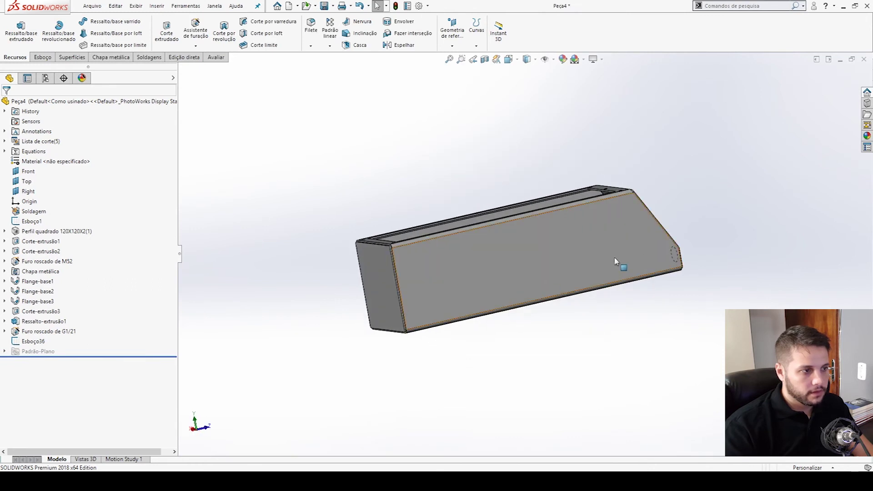
{"action": "middle_click_drag", "start_coordinate": [614, 261], "coordinate": [502, 252]}
{"action": "left_click", "coordinate": [36, 341]}
{"action": "middle_click_drag", "start_coordinate": [578, 303], "coordinate": [614, 334]}
{"action": "left_click", "coordinate": [22, 36]}
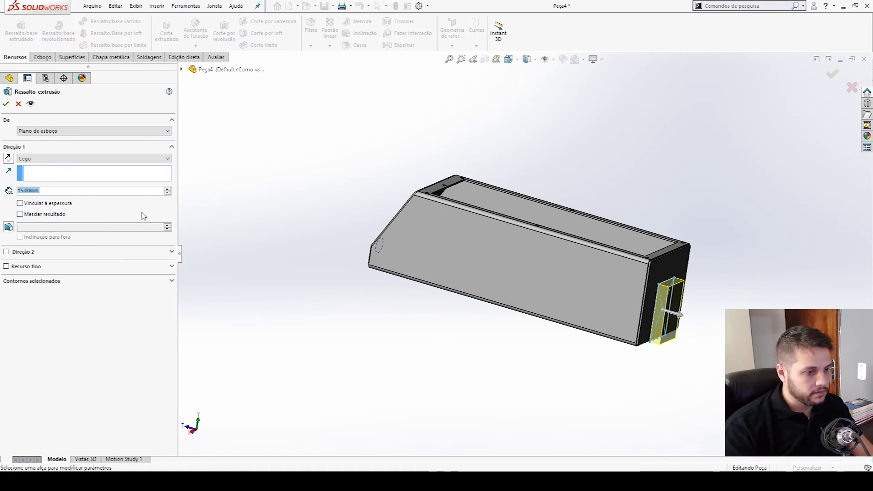
{"action": "scroll", "coordinate": [733, 287], "scroll_direction": "down", "scroll_amount": 3}
{"action": "middle_click_drag", "start_coordinate": [636, 257], "coordinate": [659, 245]}
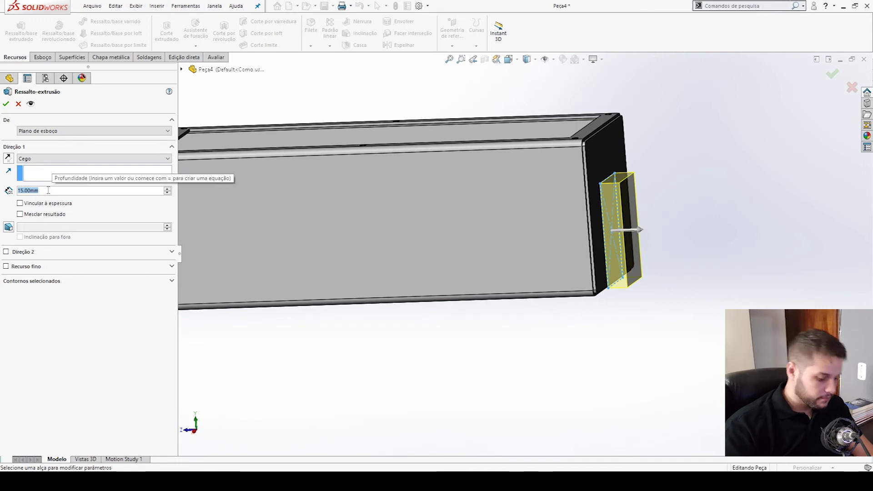
{"action": "type", "text": "1"}
{"action": "type", "text": "1/2\""}
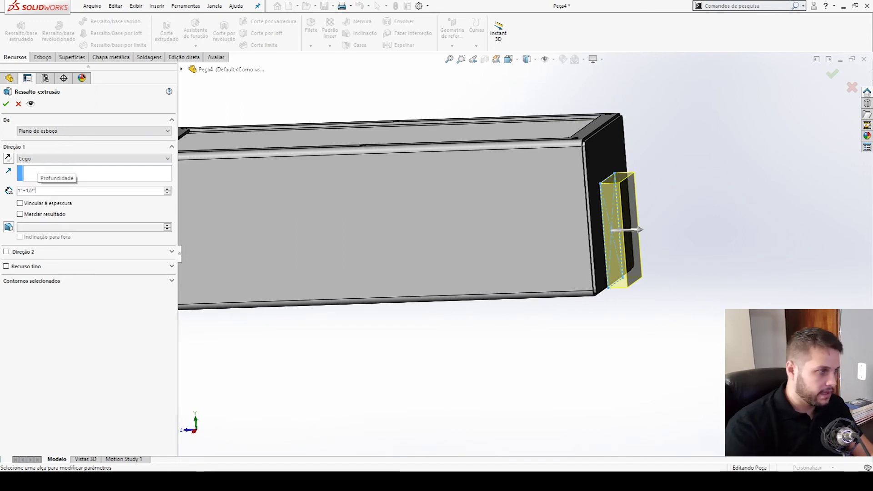
{"action": "key", "text": "Return"}
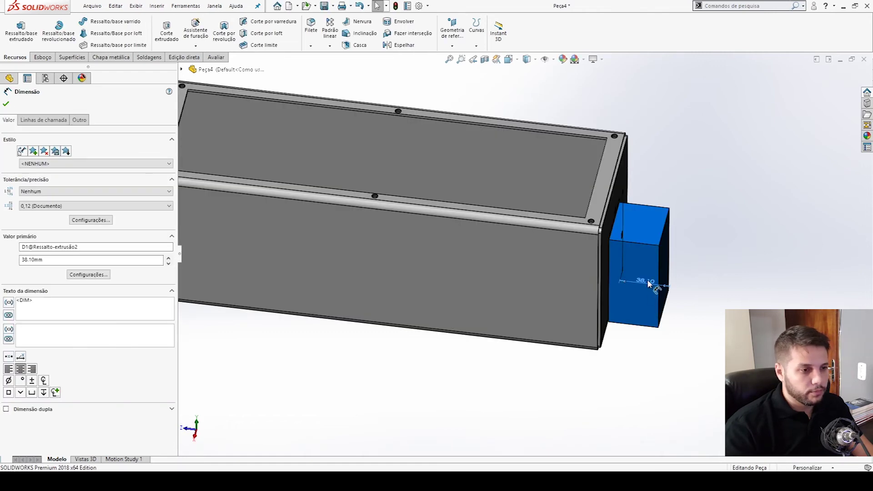
Step: Set the extruded block's depth to 36 mm
{"action": "left_click", "coordinate": [685, 317]}
{"action": "double_click", "coordinate": [644, 294]}
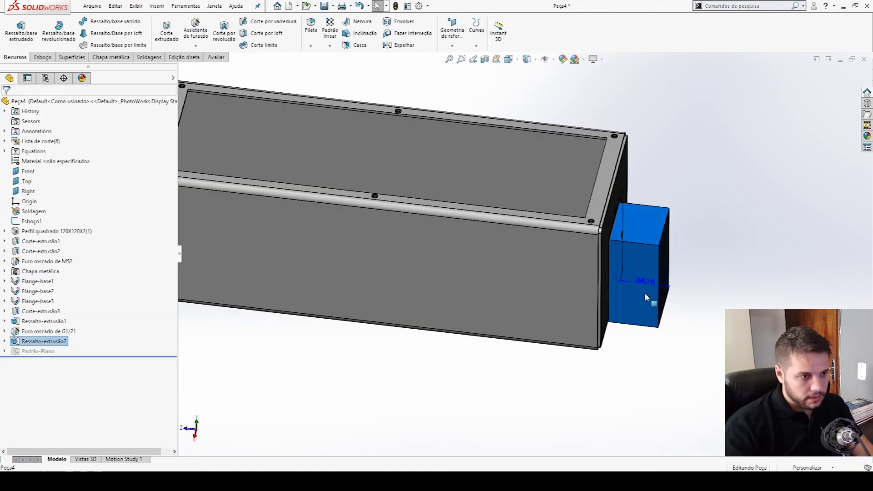
{"action": "double_click", "coordinate": [646, 282]}
{"action": "type", "text": "36"}
{"action": "key", "text": "Return"}
{"action": "left_click", "coordinate": [704, 308]}
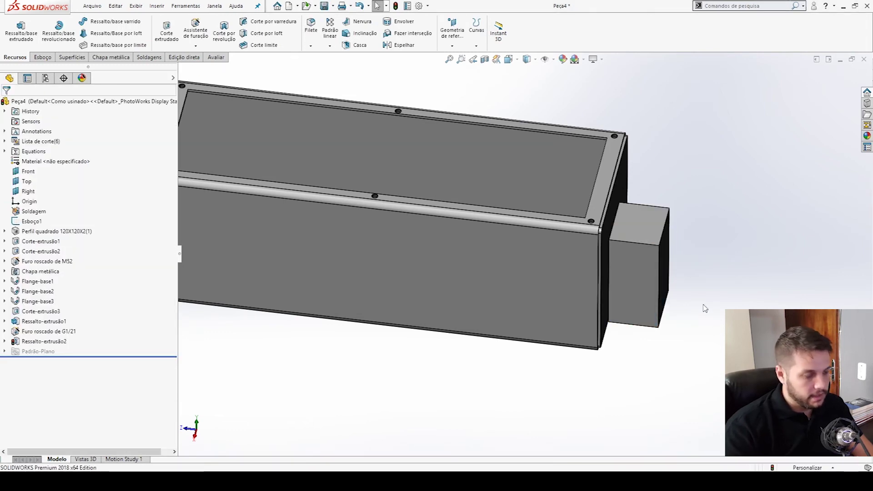
{"action": "key", "text": "ctrl+4"}
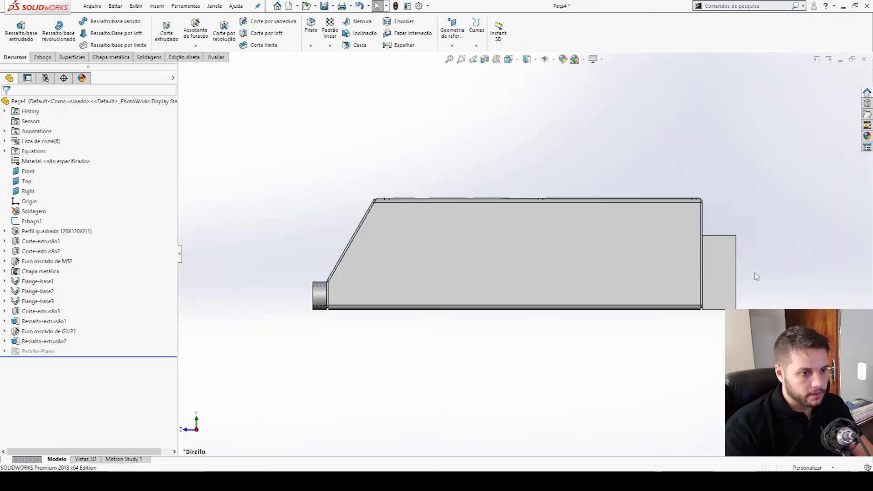
Step: Specify an ISO tap-drill hole of size M12, through all, on the side face of the rear mounting block
{"action": "left_click", "coordinate": [725, 272]}
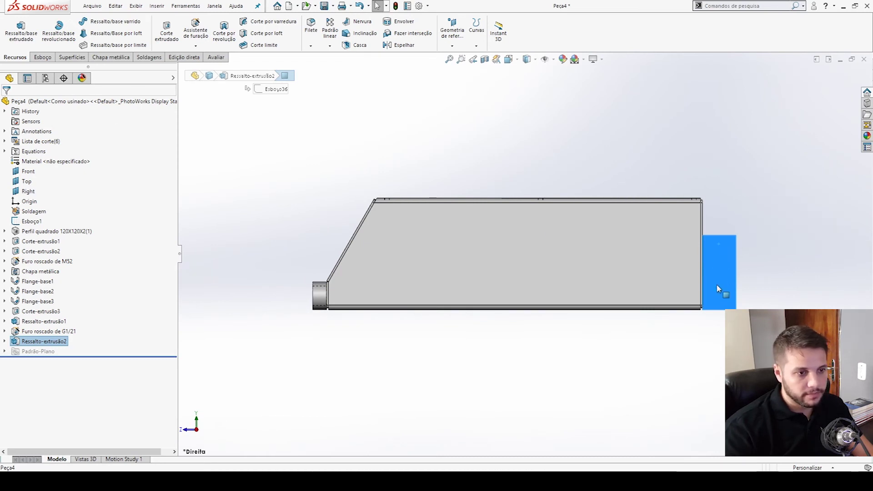
{"action": "left_click", "coordinate": [718, 248]}
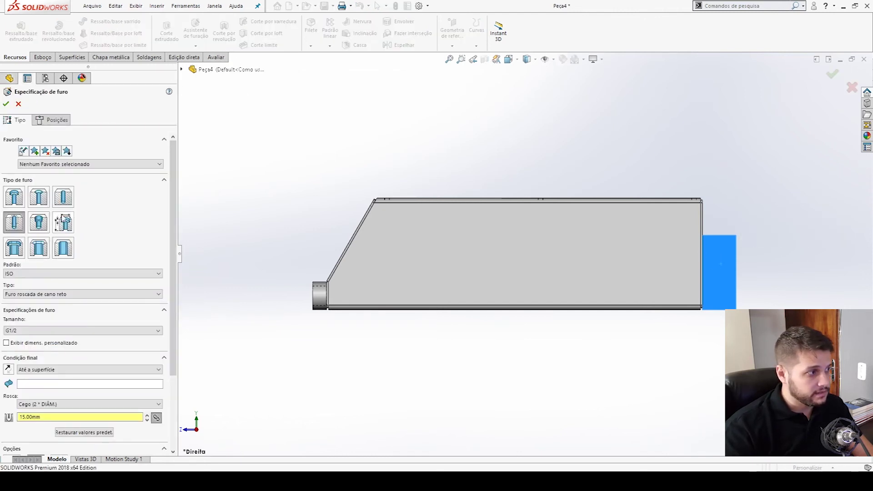
{"action": "left_click", "coordinate": [63, 197]}
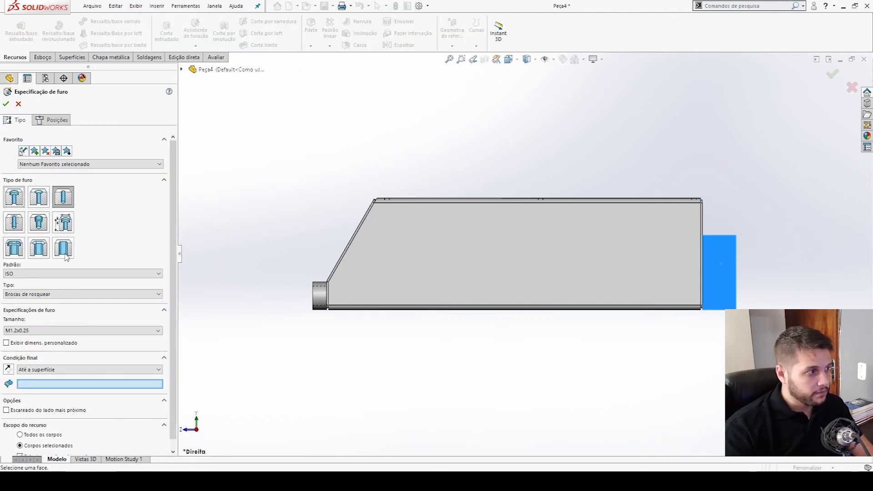
{"action": "left_click", "coordinate": [25, 330]}
{"action": "type", "text": "M12"}
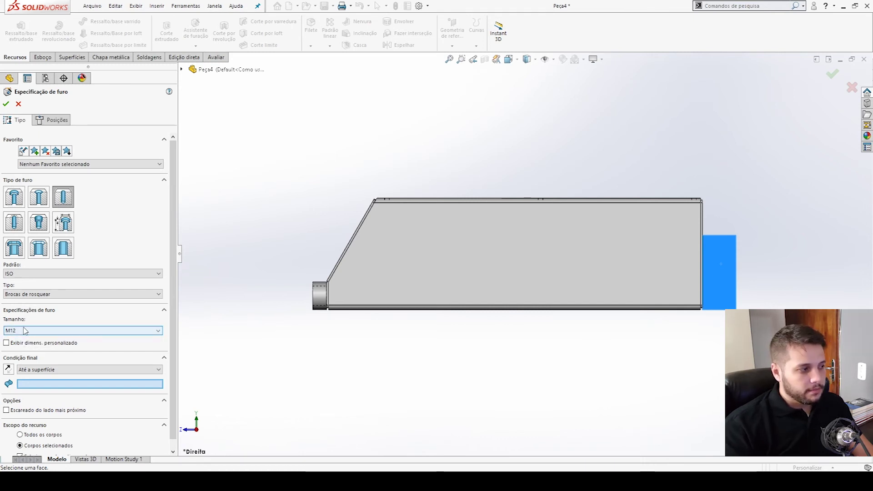
{"action": "left_click", "coordinate": [54, 369]}
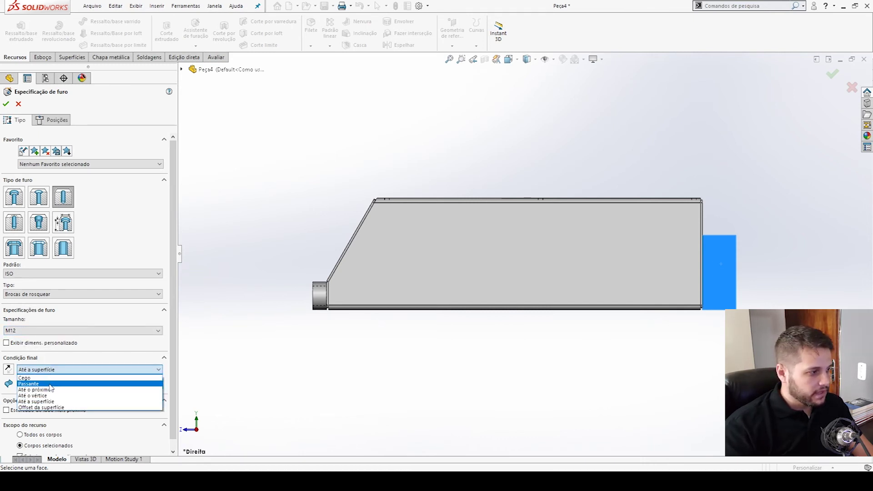
{"action": "left_click", "coordinate": [62, 387]}
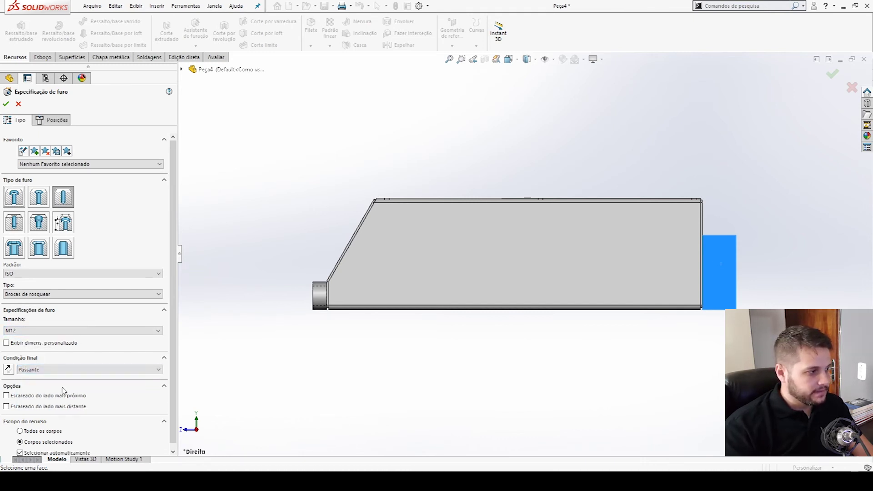
Step: Place two hole centres one above the other on the block's side face and dimension their spacing at 12 mm
{"action": "left_click", "coordinate": [52, 120]}
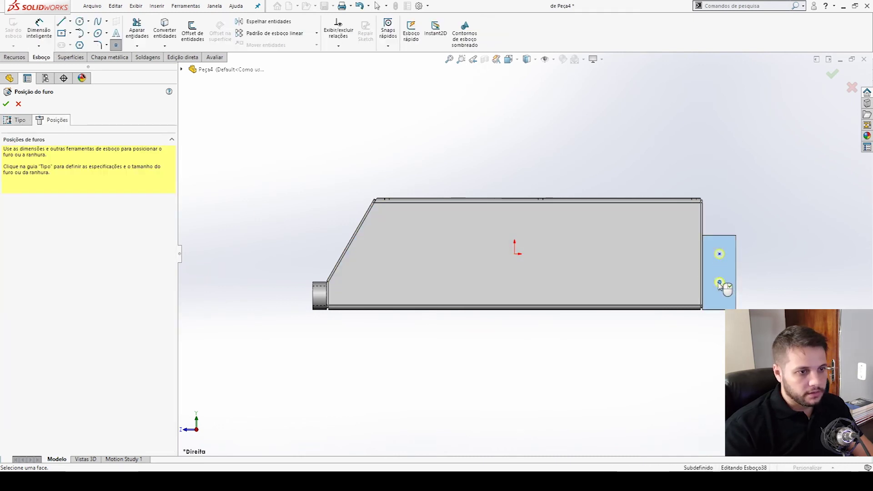
{"action": "key", "text": "d"}
{"action": "left_click", "coordinate": [720, 282]}
{"action": "left_click", "coordinate": [720, 254]}
{"action": "left_click", "coordinate": [761, 267]}
{"action": "type", "text": "12"}
{"action": "key", "text": "Return"}
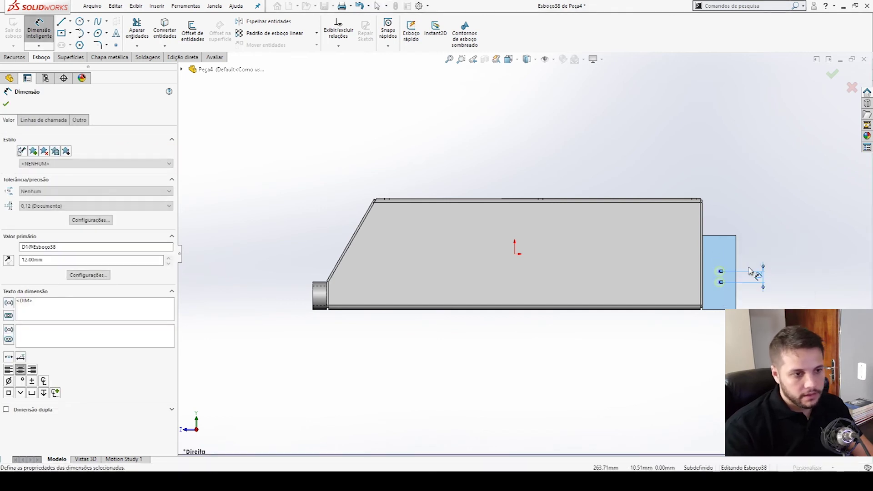
Step: Set the vertical spacing between the two hole centres first to 25 mm and finally to 50 mm
{"action": "scroll", "coordinate": [772, 284], "scroll_direction": "down", "scroll_amount": 5}
{"action": "double_click", "coordinate": [662, 260]}
{"action": "type", "text": "25"}
{"action": "key", "text": "Return"}
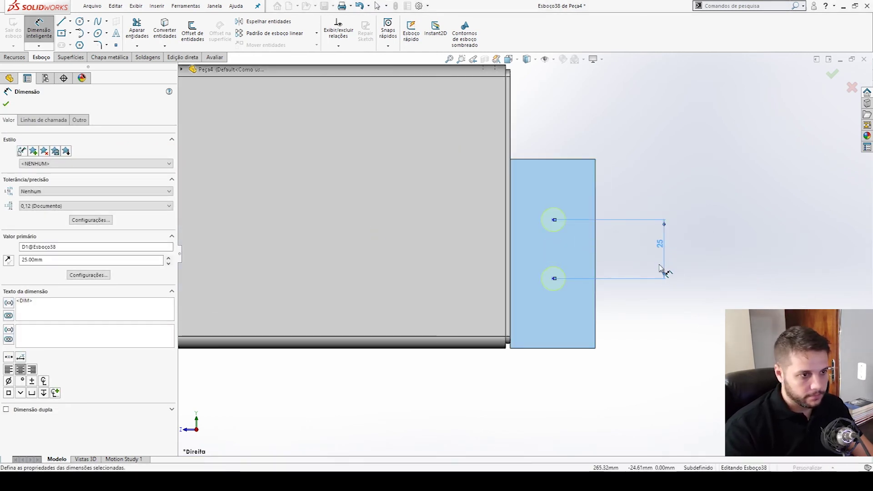
{"action": "double_click", "coordinate": [660, 244]}
{"action": "type", "text": "50"}
{"action": "key", "text": "Return"}
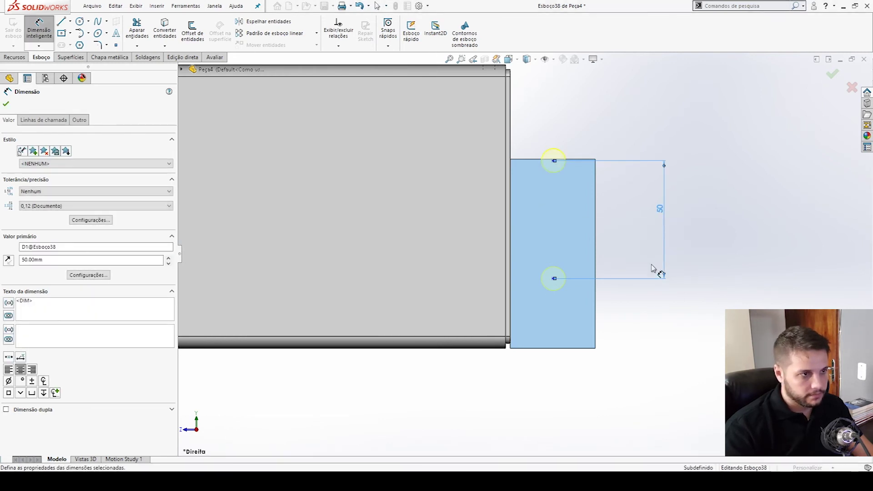
Step: Sketch a horizontal centreline inward from the midpoint of the block's outer vertical edge
{"action": "left_click", "coordinate": [70, 22]}
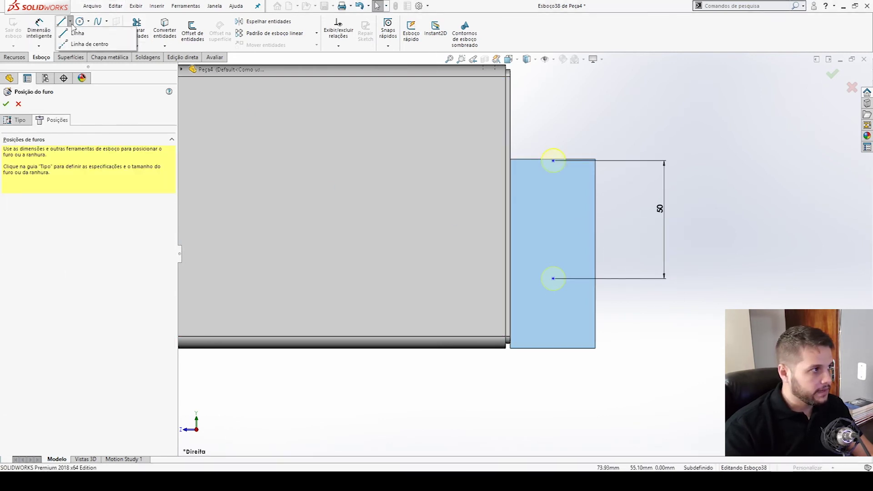
{"action": "left_click", "coordinate": [76, 44]}
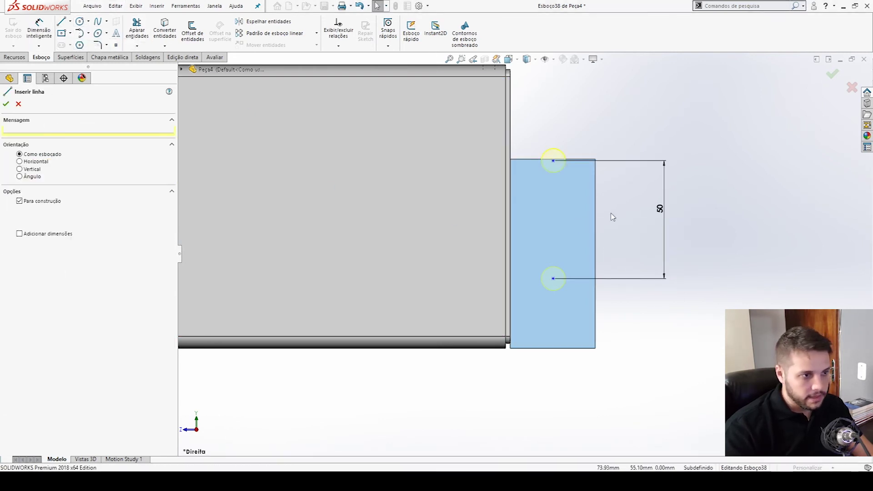
{"action": "left_click", "coordinate": [595, 254]}
{"action": "left_click", "coordinate": [554, 254]}
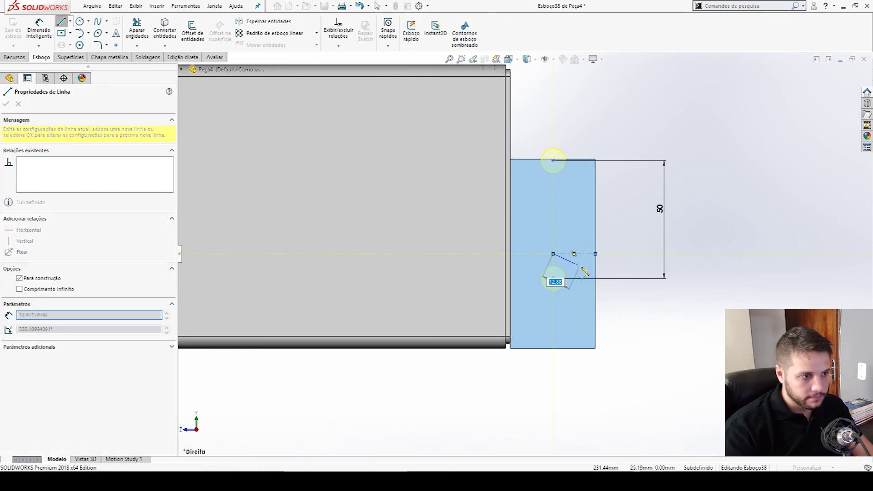
{"action": "key", "text": "Escape"}
Step: Make the two hole centres symmetric about the horizontal centreline
{"action": "left_click", "coordinate": [553, 279]}
{"action": "left_click", "coordinate": [572, 254], "text": "ctrl"}
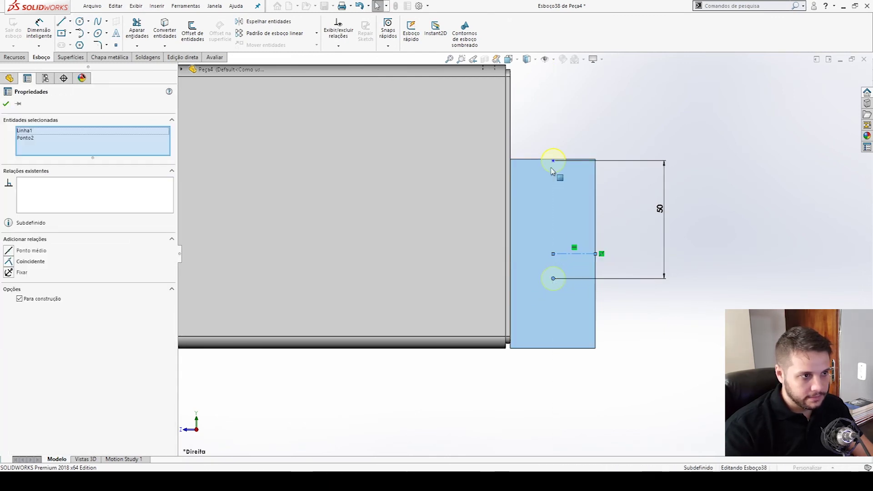
{"action": "left_click", "coordinate": [553, 162], "text": "ctrl"}
{"action": "left_click", "coordinate": [620, 132]}
{"action": "key", "text": "Escape"}
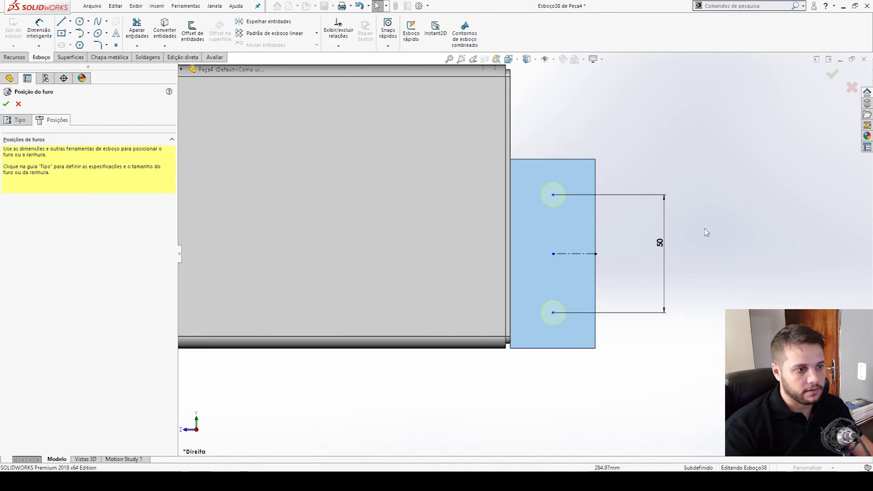
Step: Align the lower hole centre vertically with the midpoint of the block's bottom edge and complete the hole feature
{"action": "right_click", "coordinate": [559, 350]}
{"action": "left_click", "coordinate": [590, 348]}
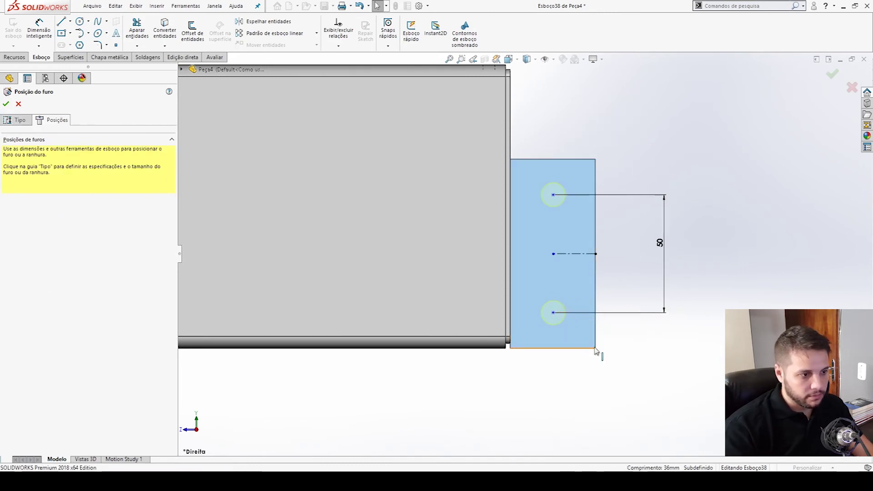
{"action": "left_click", "coordinate": [554, 313], "text": "ctrl"}
{"action": "left_click", "coordinate": [593, 277]}
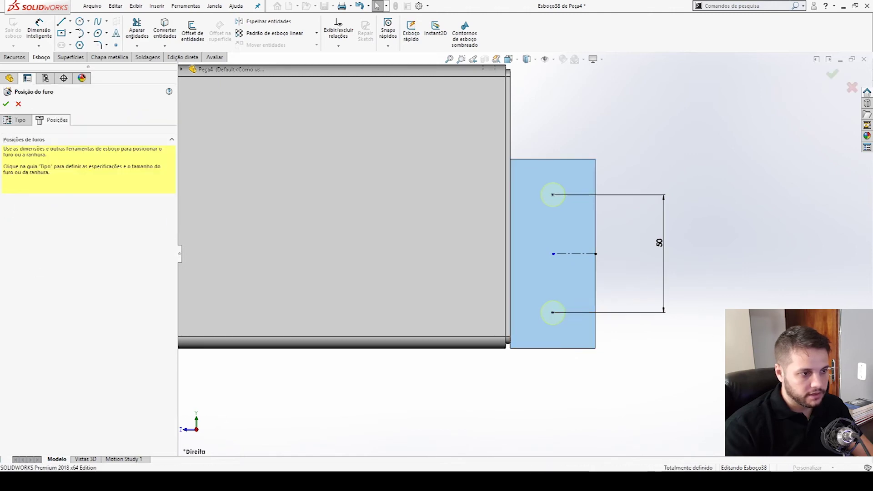
{"action": "left_click", "coordinate": [833, 74]}
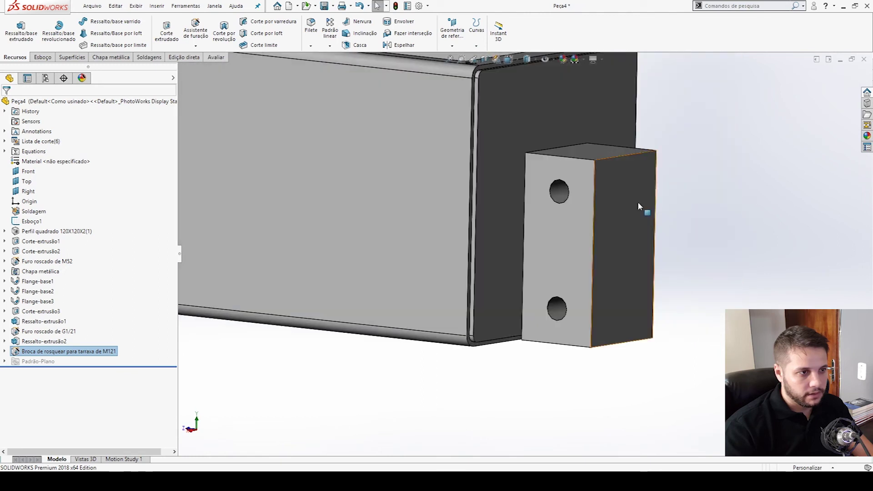
Step: Change the block's M12 holes from tap-drill holes to screw-clearance holes (Folgas de parafuso)
{"action": "middle_click_drag", "start_coordinate": [542, 196], "coordinate": [596, 223]}
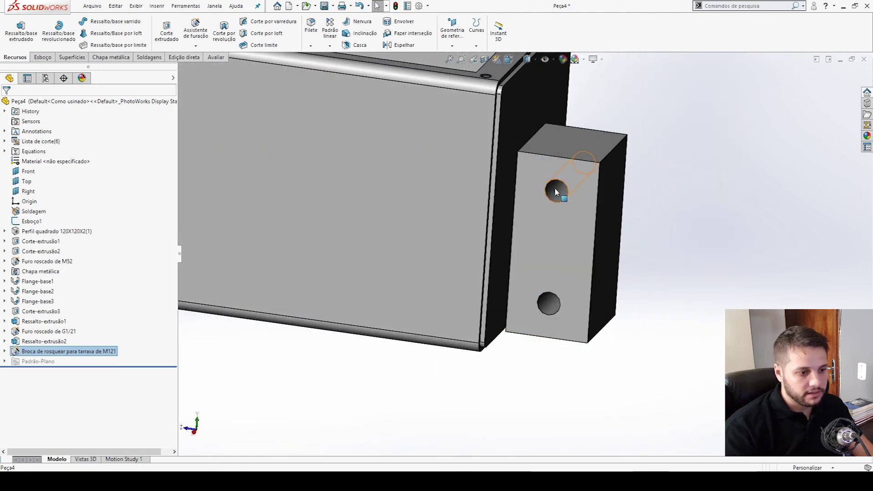
{"action": "left_click", "coordinate": [554, 187]}
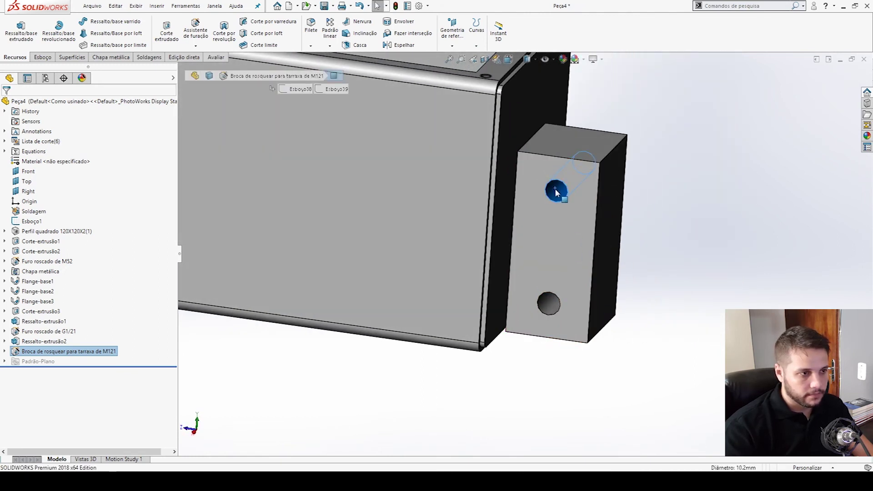
{"action": "right_click", "coordinate": [94, 355]}
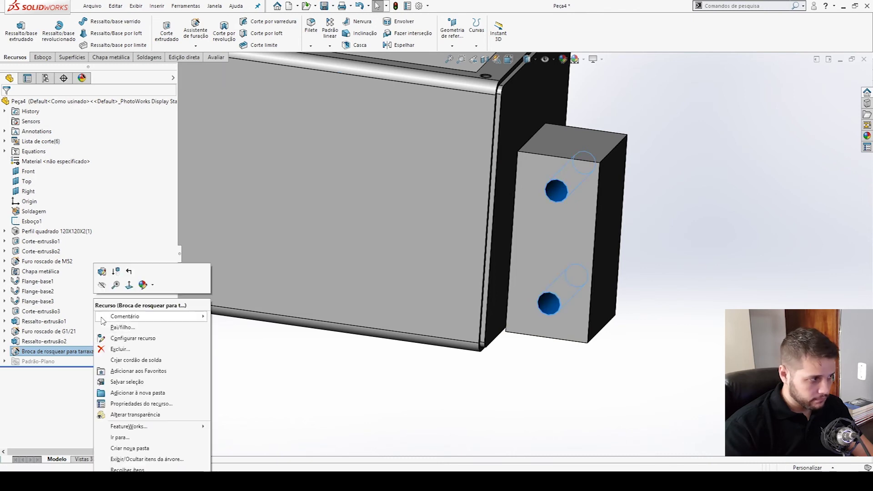
{"action": "left_click", "coordinate": [106, 271]}
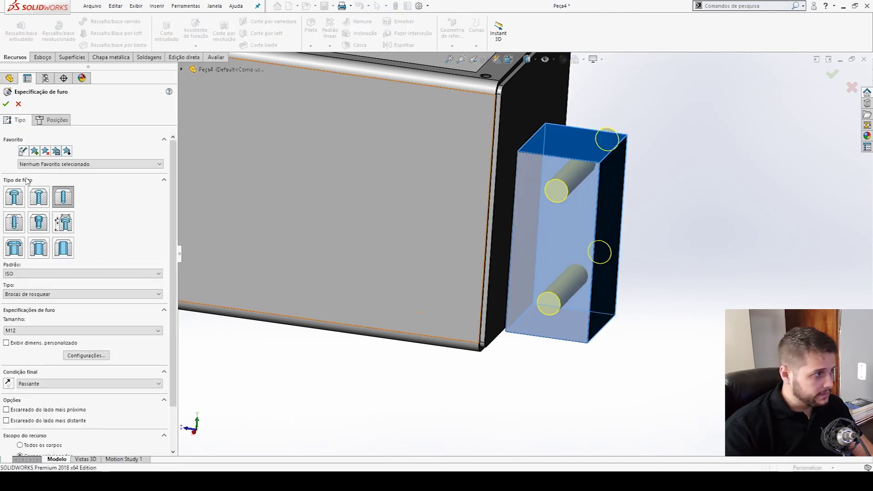
{"action": "left_click", "coordinate": [29, 294]}
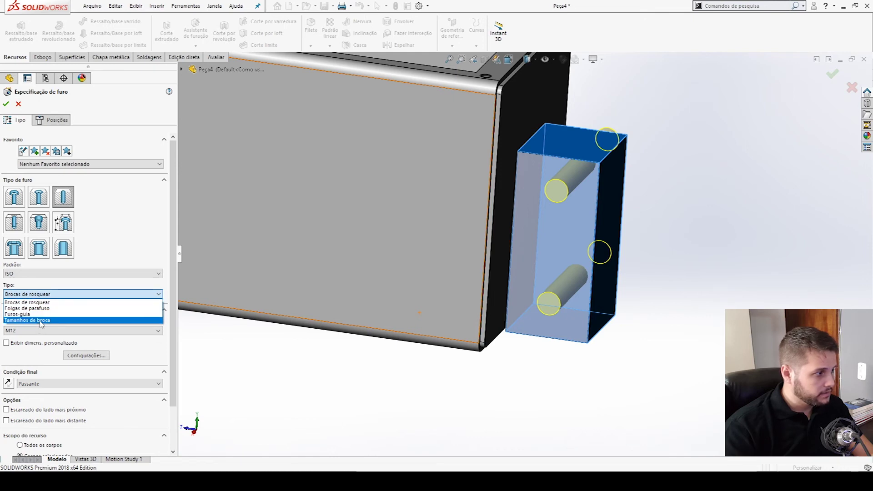
{"action": "left_click", "coordinate": [46, 308]}
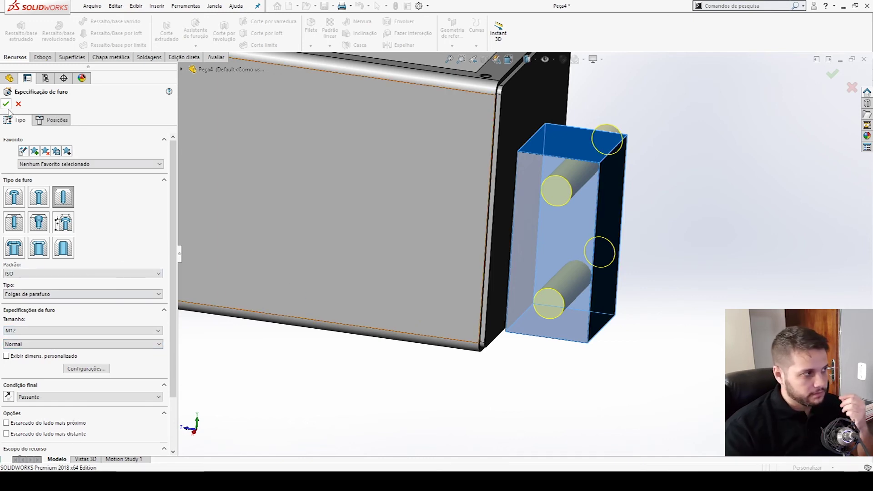
Step: Set the fit of the block's M12 clearance holes to Justo and check the hole diameter
{"action": "left_click", "coordinate": [555, 196]}
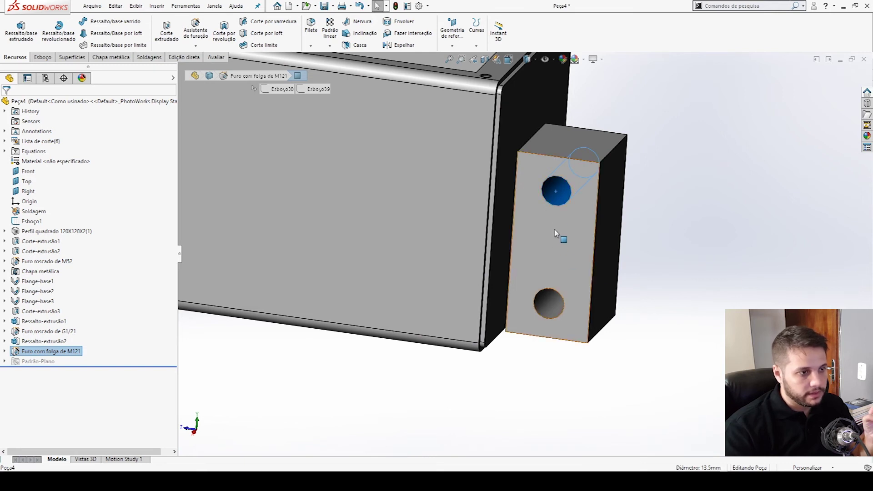
{"action": "right_click", "coordinate": [552, 192]}
{"action": "left_click", "coordinate": [489, 403]}
{"action": "left_click", "coordinate": [545, 305]}
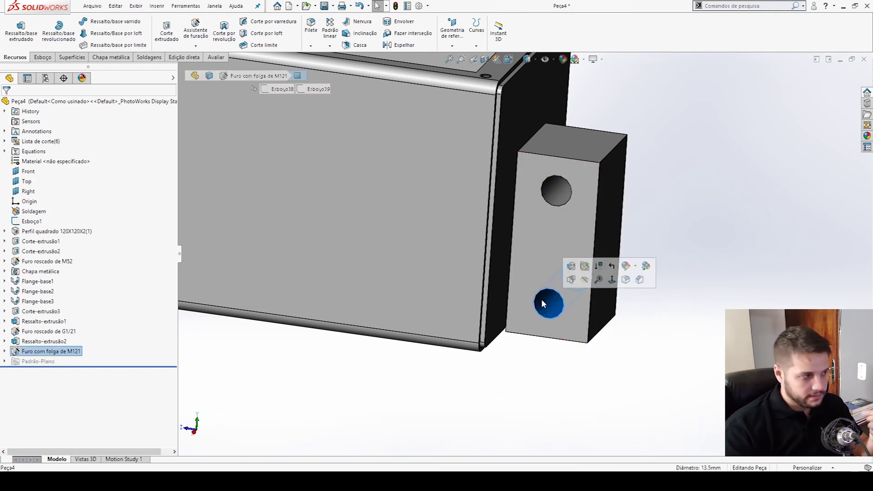
{"action": "right_click", "coordinate": [68, 351]}
{"action": "left_click", "coordinate": [76, 272]}
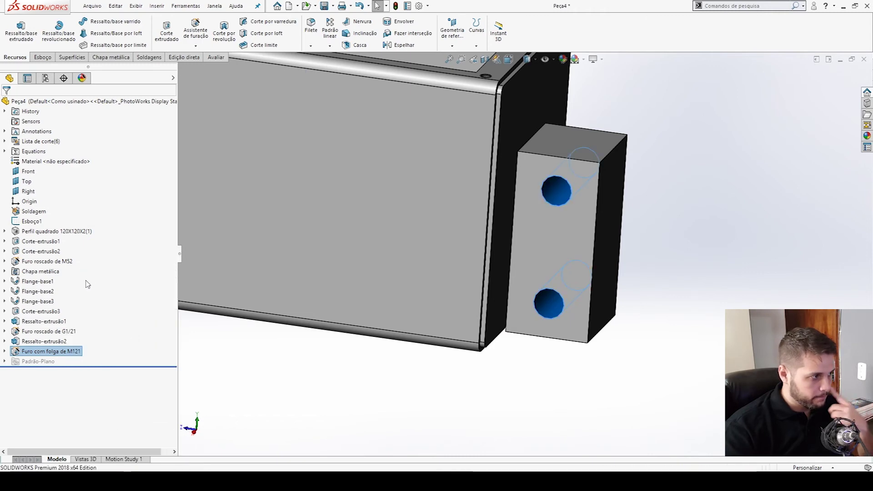
{"action": "left_click", "coordinate": [37, 344]}
{"action": "left_click", "coordinate": [91, 355]}
{"action": "left_click", "coordinate": [7, 104]}
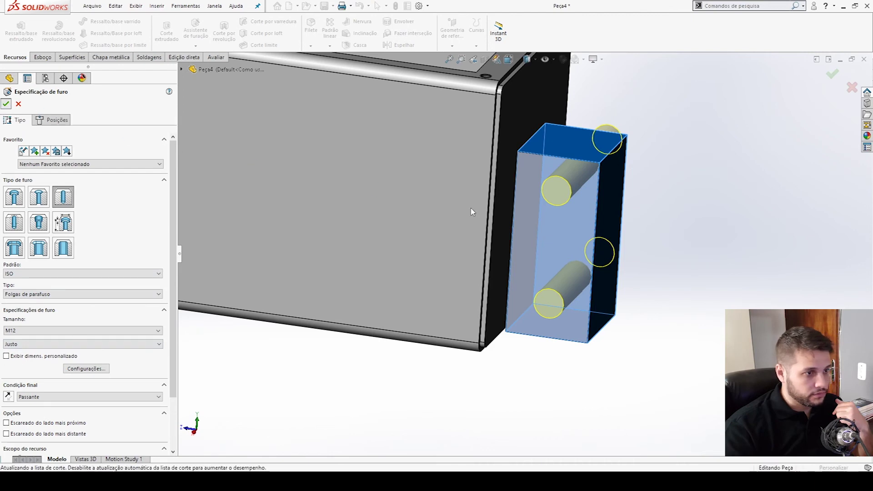
{"action": "left_click", "coordinate": [551, 300]}
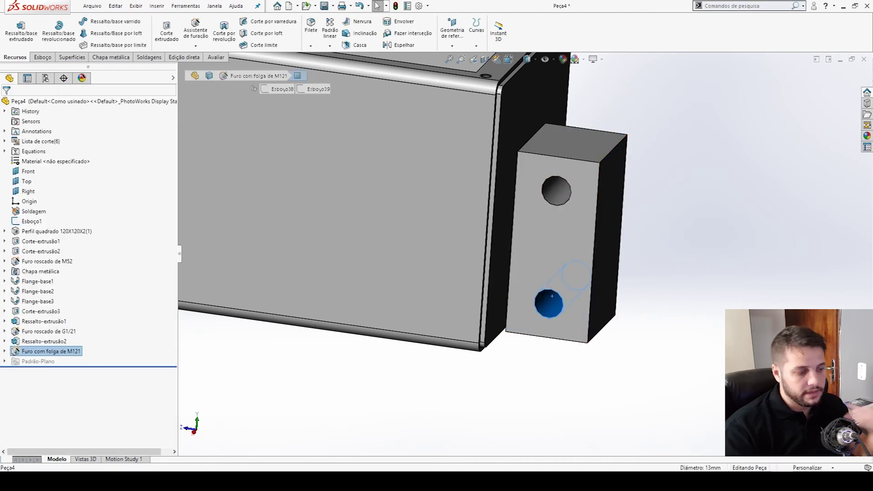
Step: Examine the box from several sides, then the small screw holes along the edges of its top opening
{"action": "left_click", "coordinate": [703, 388]}
{"action": "key", "text": "ctrl+1"}
{"action": "key", "text": "ctrl+4"}
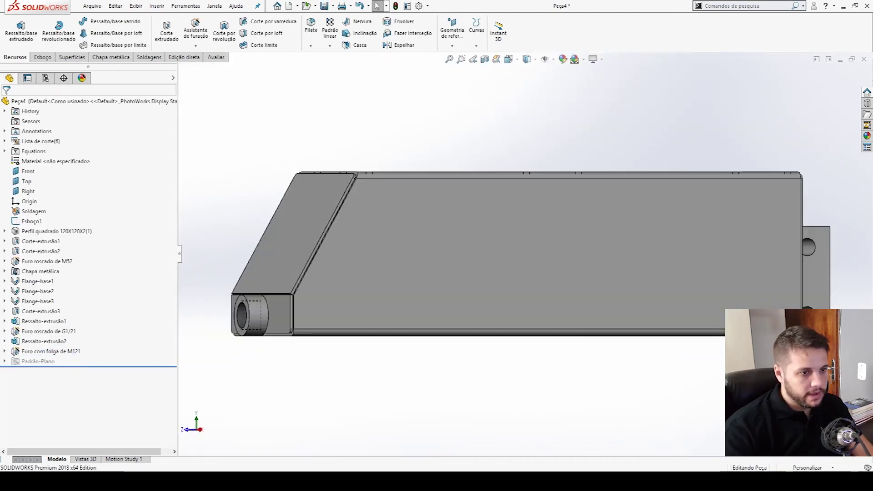
{"action": "middle_click_drag", "start_coordinate": [650, 220], "coordinate": [604, 240]}
{"action": "left_click", "coordinate": [621, 202]}
{"action": "key", "text": "Escape"}
{"action": "middle_click_drag", "start_coordinate": [661, 232], "coordinate": [540, 366]}
{"action": "scroll", "coordinate": [607, 232], "scroll_direction": "up", "scroll_amount": 4}
{"action": "key", "text": "ctrl+5"}
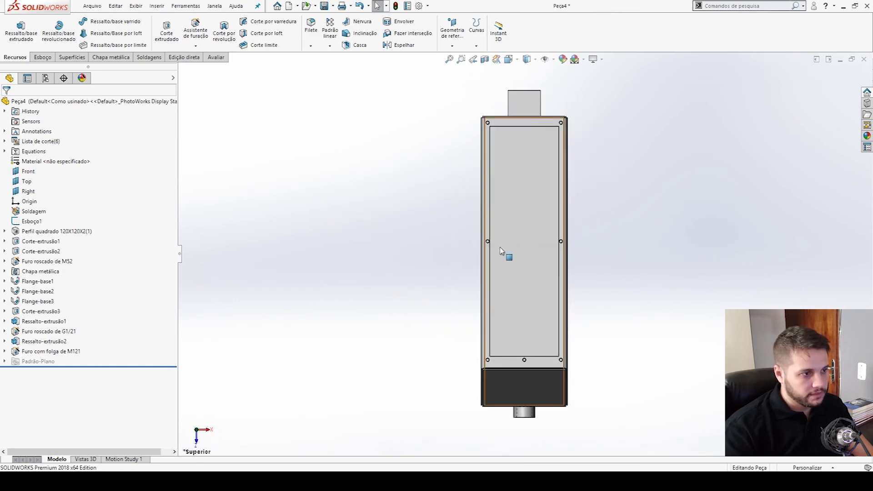
{"action": "scroll", "coordinate": [522, 249], "scroll_direction": "down", "scroll_amount": 6}
{"action": "scroll", "coordinate": [480, 264], "scroll_direction": "up", "scroll_amount": 6}
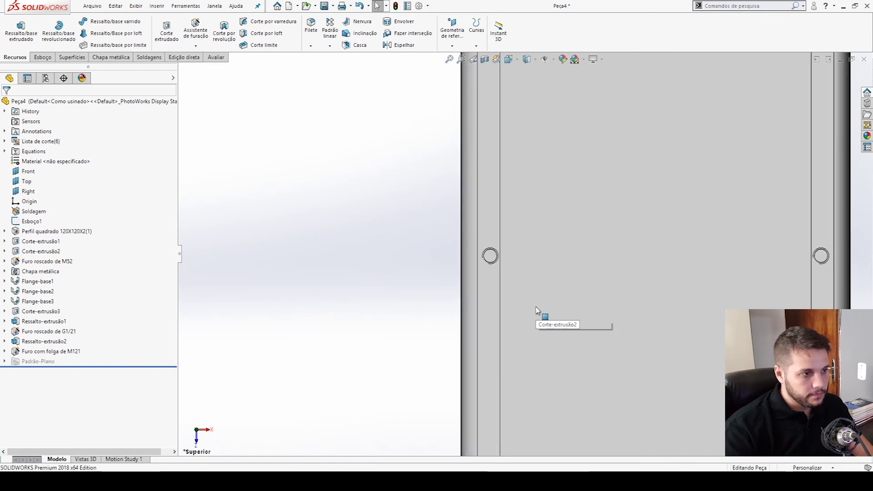
{"action": "scroll", "coordinate": [546, 302], "scroll_direction": "up", "scroll_amount": 3}
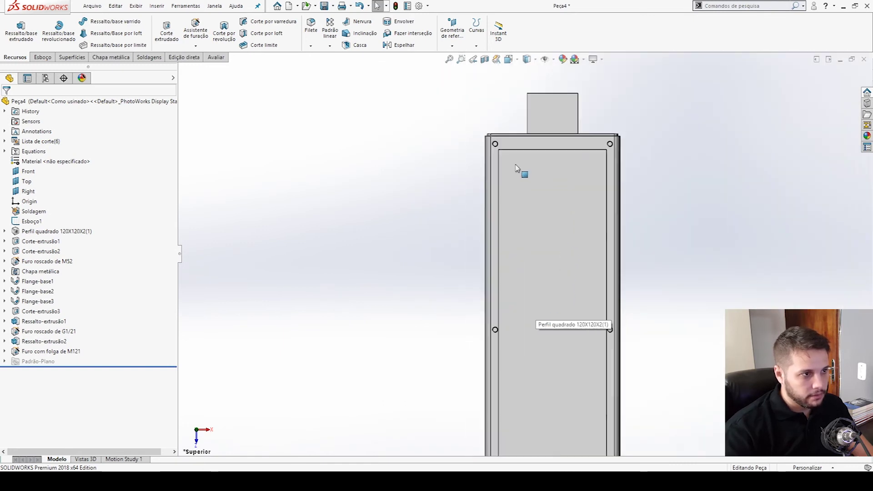
{"action": "scroll", "coordinate": [523, 173], "scroll_direction": "down", "scroll_amount": 5}
{"action": "scroll", "coordinate": [549, 311], "scroll_direction": "up", "scroll_amount": 4}
{"action": "scroll", "coordinate": [490, 402], "scroll_direction": "down", "scroll_amount": 5}
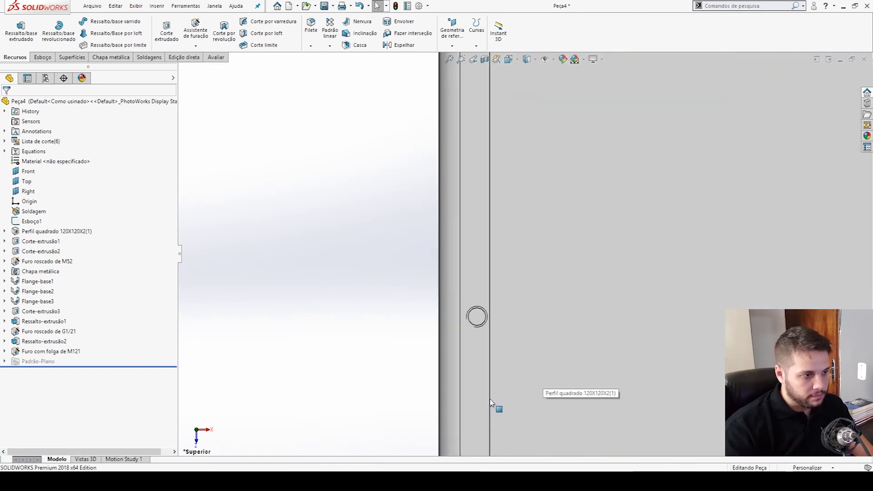
{"action": "scroll", "coordinate": [482, 322], "scroll_direction": "up", "scroll_amount": 6}
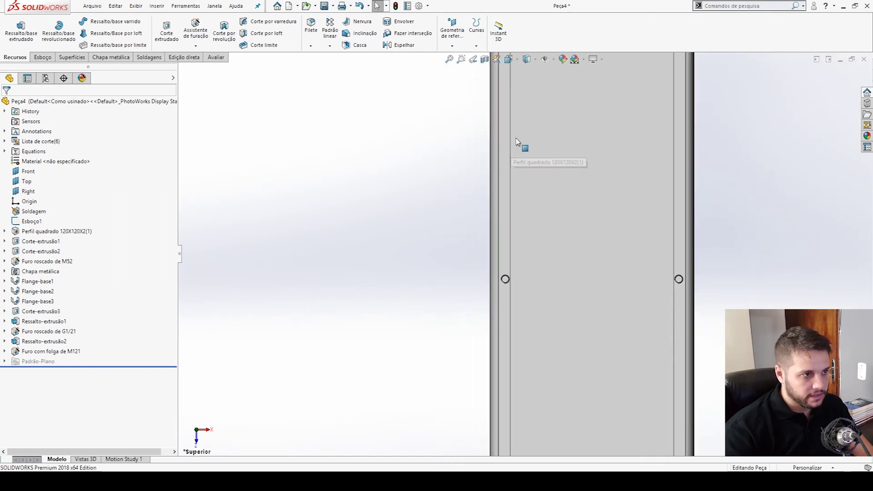
Step: Set the spacing between the M5 threaded holes across the box's top opening to 103 mm and rebuild the part
{"action": "scroll", "coordinate": [516, 148], "scroll_direction": "down", "scroll_amount": 5}
{"action": "middle_click_drag", "start_coordinate": [535, 220], "coordinate": [528, 240]}
{"action": "scroll", "coordinate": [526, 239], "scroll_direction": "down", "scroll_amount": 5}
{"action": "double_click", "coordinate": [531, 238]}
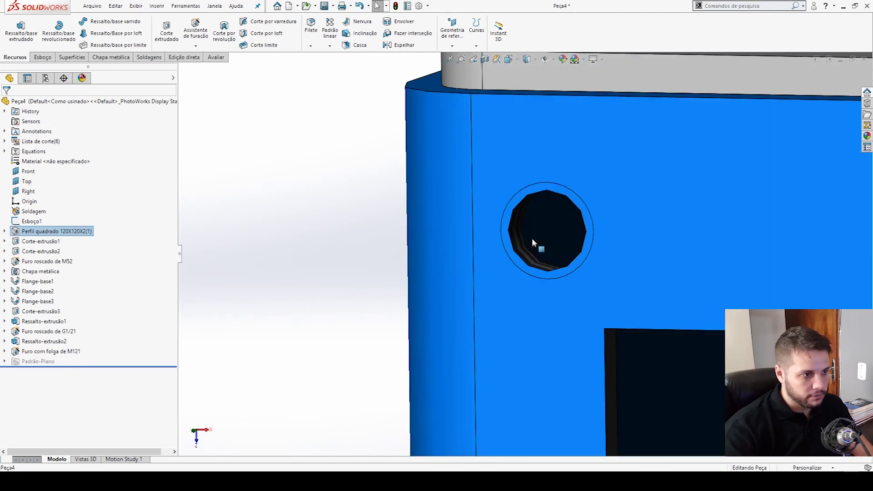
{"action": "scroll", "coordinate": [525, 252], "scroll_direction": "up", "scroll_amount": 8}
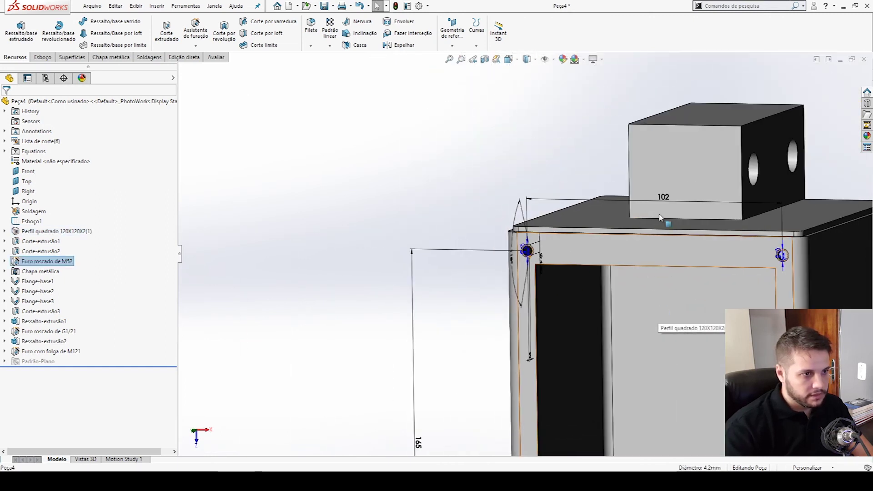
{"action": "double_click", "coordinate": [663, 197]}
{"action": "type", "text": "103"}
{"action": "key", "text": "Return"}
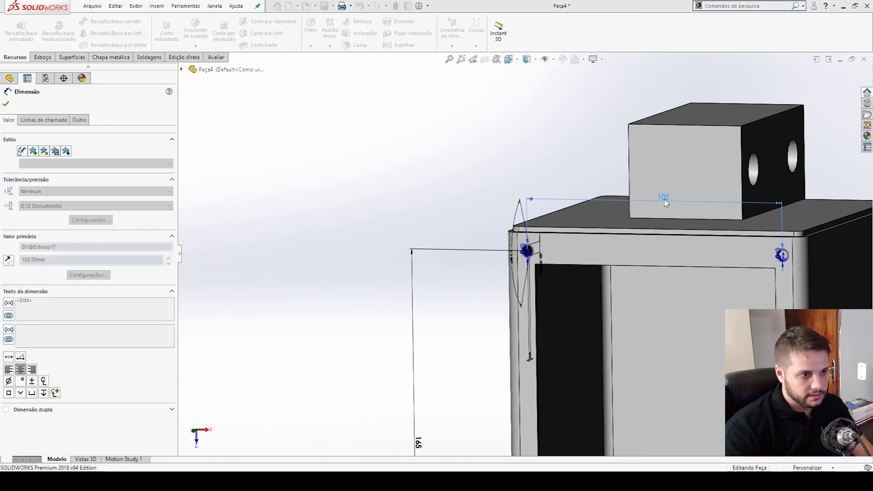
{"action": "key", "text": "ctrl+b"}
Step: Examine the M5 holes around the top opening, then the whole box from the side and rear
{"action": "key", "text": "ctrl+1"}
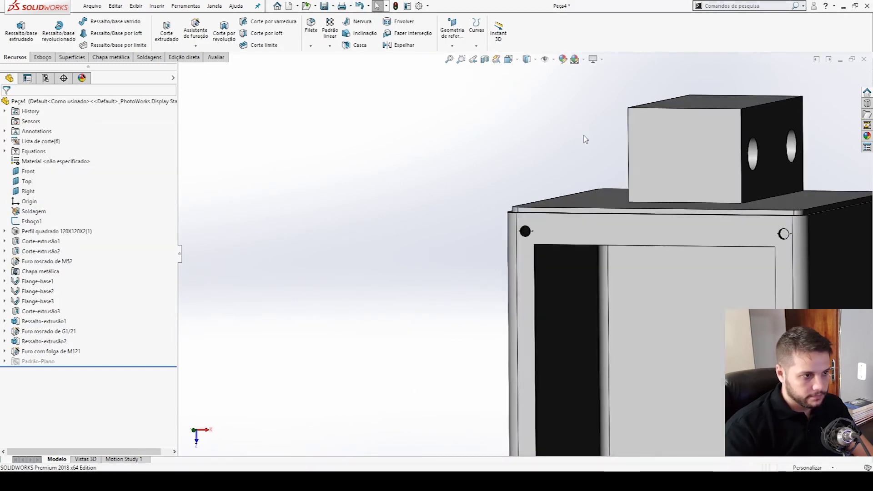
{"action": "key", "text": "ctrl+5"}
{"action": "scroll", "coordinate": [488, 264], "scroll_direction": "down", "scroll_amount": 5}
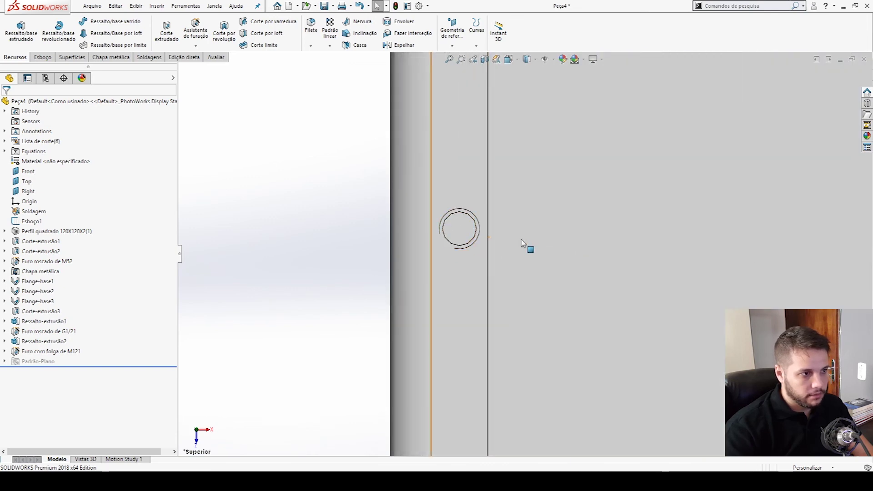
{"action": "scroll", "coordinate": [666, 288], "scroll_direction": "up", "scroll_amount": 3}
{"action": "key", "text": "ctrl+7"}
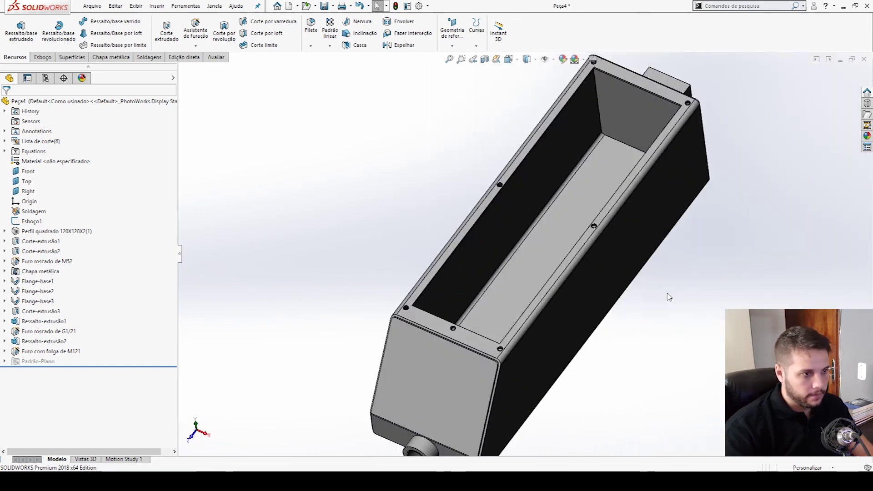
{"action": "middle_click_drag", "start_coordinate": [666, 264], "coordinate": [694, 360]}
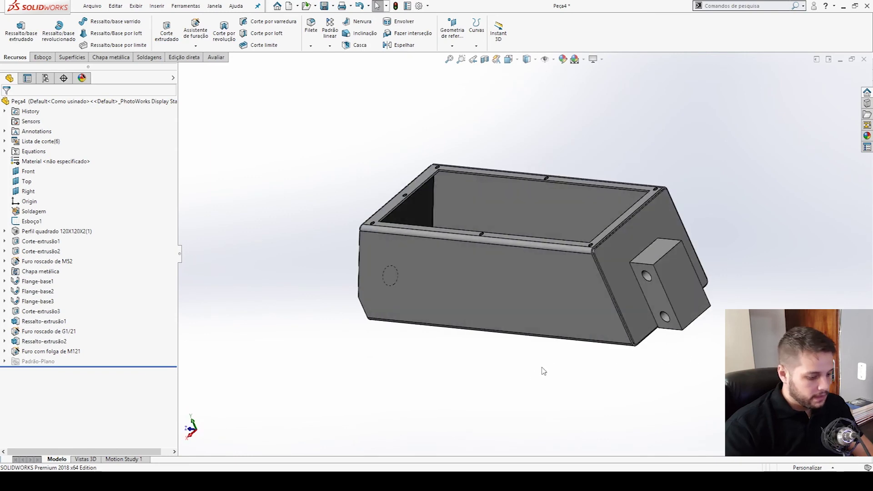
{"action": "key", "text": "ctrl+7"}
{"action": "key", "text": "ctrl+4"}
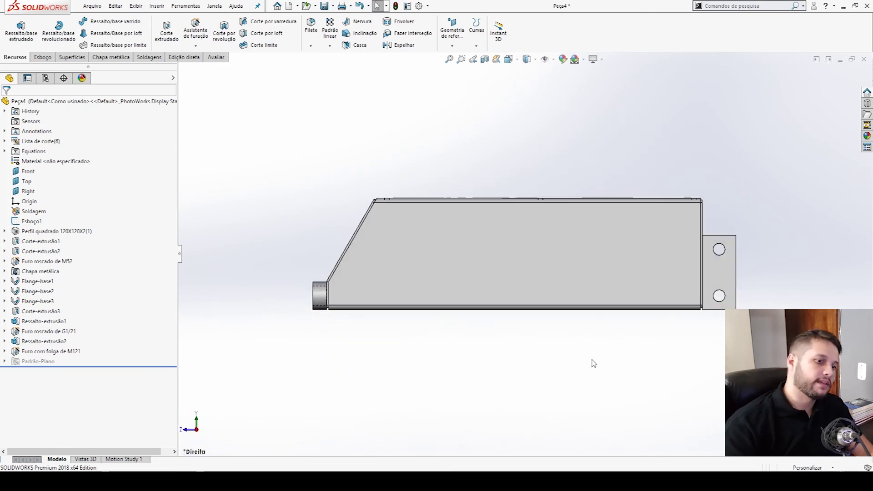
{"action": "key", "text": "ctrl+7"}
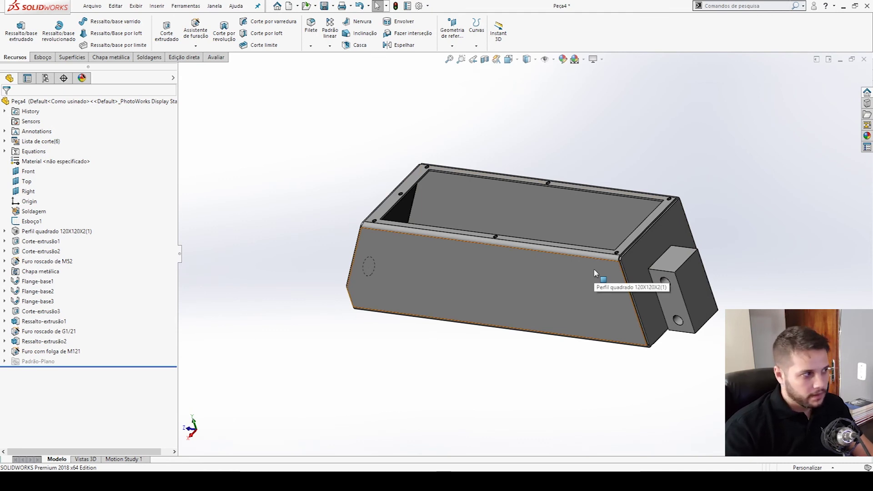
Step: Create an exploded view of the Default configuration, moving the rear mounting block and the rear end plate away behind the box
{"action": "left_click", "coordinate": [45, 77]}
{"action": "left_click", "coordinate": [29, 119]}
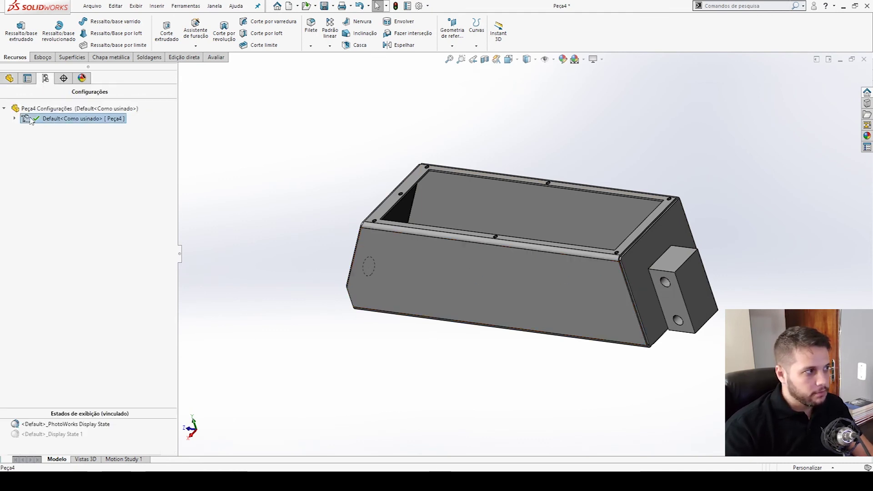
{"action": "right_click", "coordinate": [30, 119]}
{"action": "left_click", "coordinate": [73, 124]}
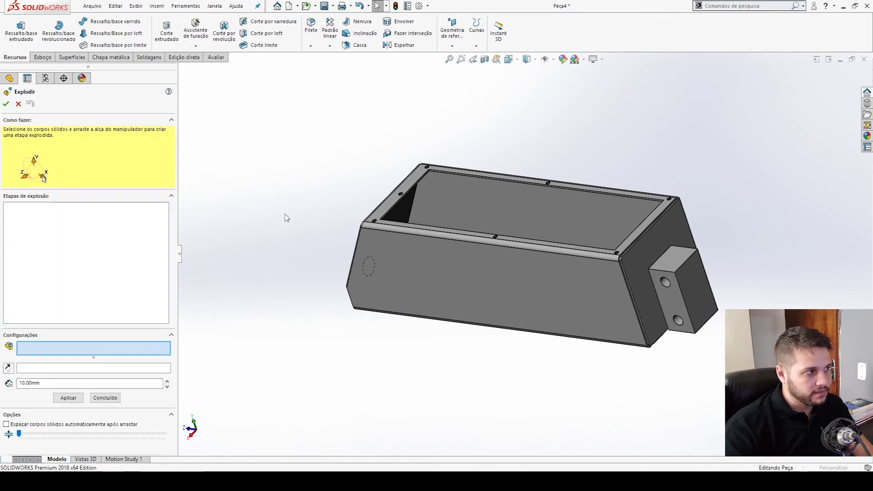
{"action": "scroll", "coordinate": [742, 298], "scroll_direction": "up", "scroll_amount": 2}
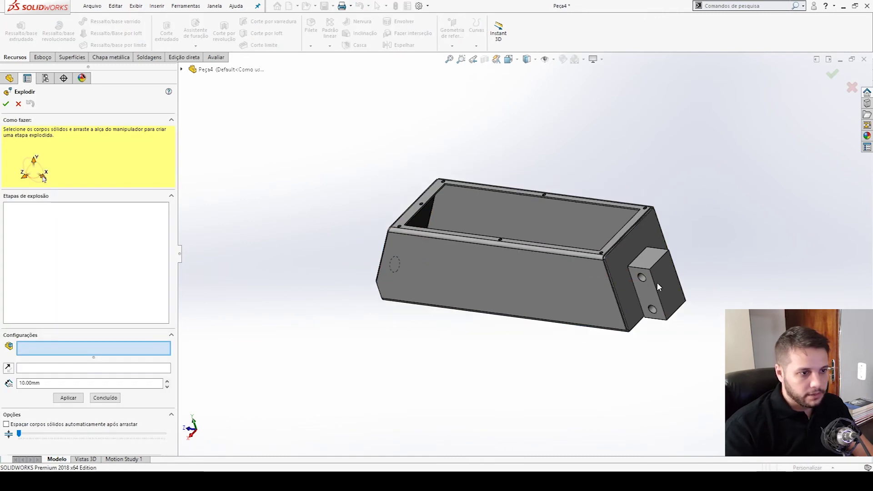
{"action": "left_click", "coordinate": [656, 281]}
{"action": "left_click_drag", "start_coordinate": [592, 265], "coordinate": [698, 292]}
{"action": "left_click", "coordinate": [621, 263]}
{"action": "left_click_drag", "start_coordinate": [565, 253], "coordinate": [666, 361]}
Step: Explode the threaded boss about 179 mm and the lower front plate about 110 mm forward along Z
{"action": "middle_click_drag", "start_coordinate": [666, 360], "coordinate": [444, 263]}
{"action": "left_click", "coordinate": [373, 287]}
{"action": "left_click_drag", "start_coordinate": [373, 290], "coordinate": [261, 285]}
{"action": "left_click", "coordinate": [381, 280]}
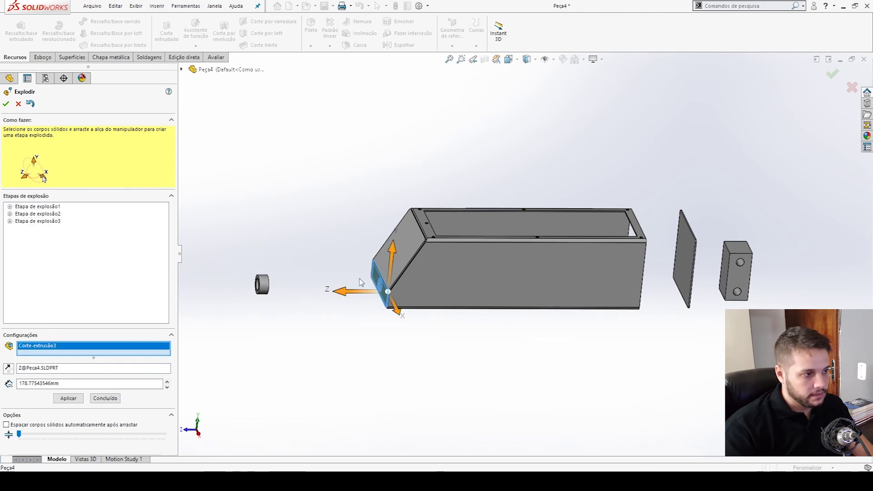
{"action": "left_click_drag", "start_coordinate": [347, 295], "coordinate": [278, 294]}
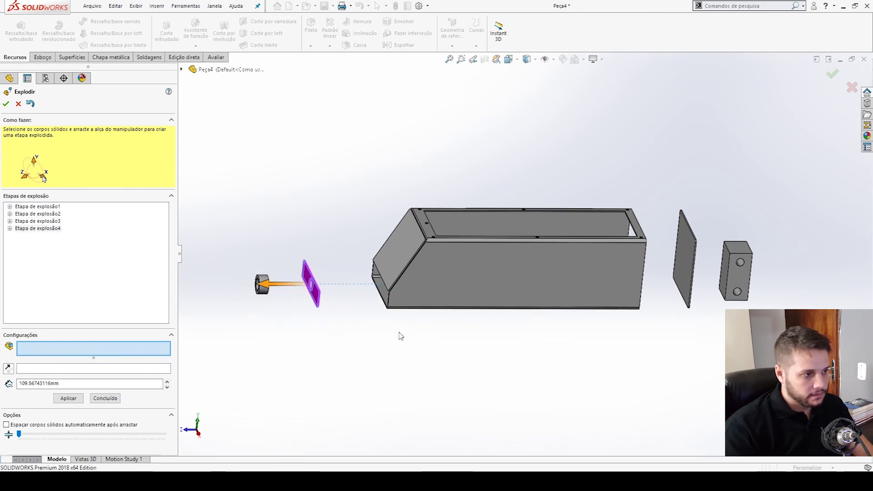
Step: Explode the sloped front plate about 79 mm outward from the box and complete the exploded view
{"action": "left_click", "coordinate": [399, 262]}
{"action": "mouse_move", "coordinate": [345, 242]}
{"action": "left_mouse_down"}
{"action": "mouse_move", "coordinate": [305, 237]}
{"action": "mouse_move", "coordinate": [336, 236]}
{"action": "left_mouse_up"}
{"action": "middle_click_drag", "start_coordinate": [375, 344], "coordinate": [600, 357]}
{"action": "key", "text": "ctrl+7"}
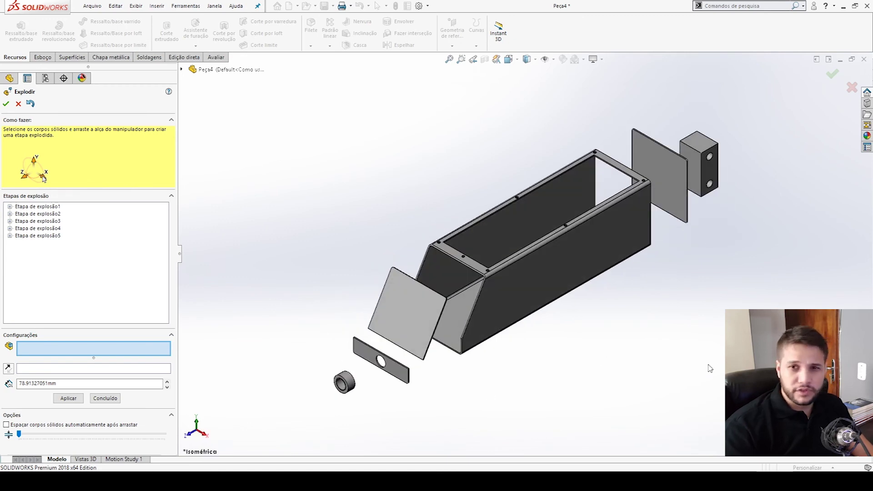
{"action": "left_click", "coordinate": [6, 103]}
Step: Identify the separated bodies: rear end plate, mounting block, threaded boss and lower front plate
{"action": "left_click", "coordinate": [675, 175]}
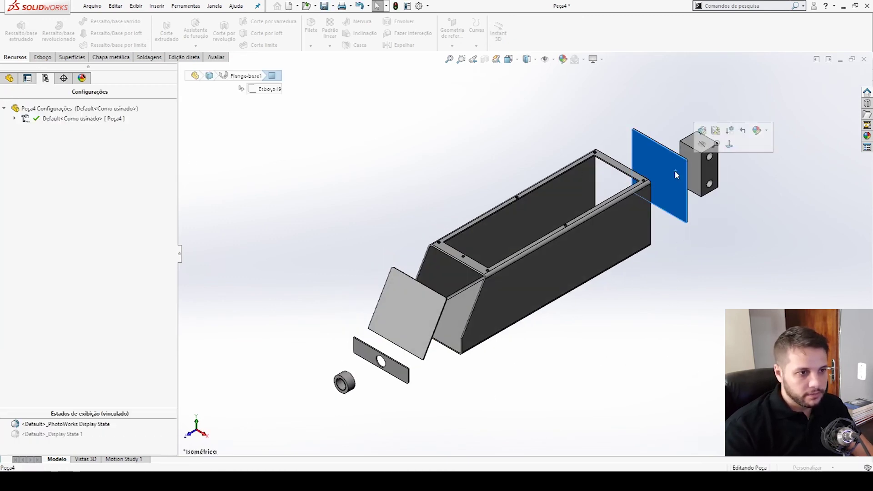
{"action": "left_click", "coordinate": [695, 169]}
{"action": "left_click", "coordinate": [348, 380]}
{"action": "left_click", "coordinate": [398, 373]}
{"action": "left_click", "coordinate": [504, 389]}
{"action": "scroll", "coordinate": [771, 165], "scroll_direction": "down", "scroll_amount": 1}
Step: Examine the exploded mounting block's faces, its top edge length and the diameter of its two holes
{"action": "left_click", "coordinate": [668, 178]}
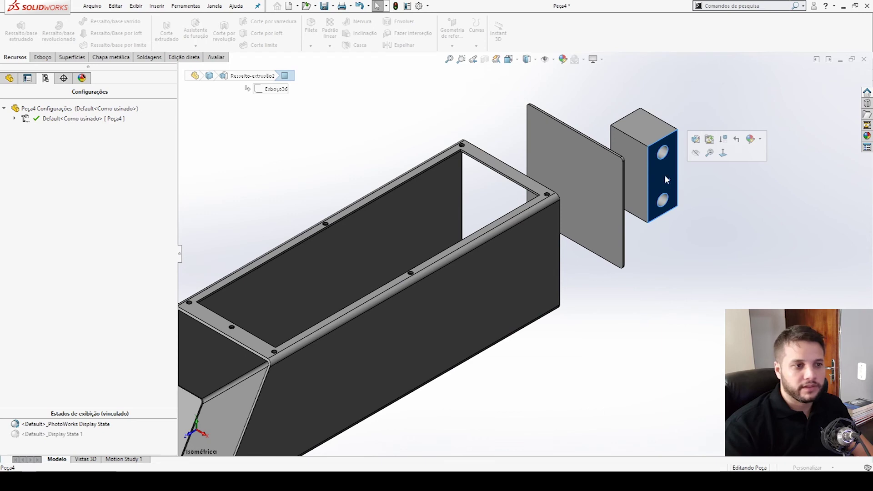
{"action": "middle_click_drag", "start_coordinate": [671, 179], "coordinate": [693, 200]}
{"action": "left_click", "coordinate": [736, 261]}
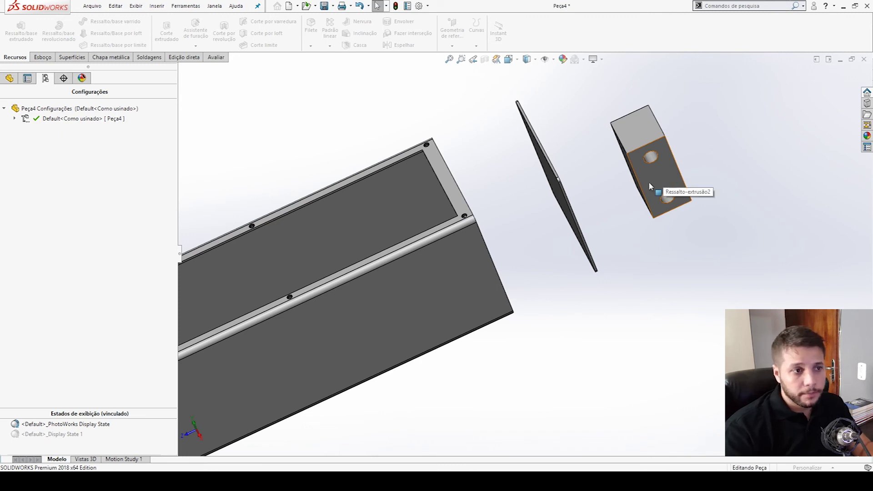
{"action": "middle_click_drag", "start_coordinate": [649, 182], "coordinate": [657, 169]}
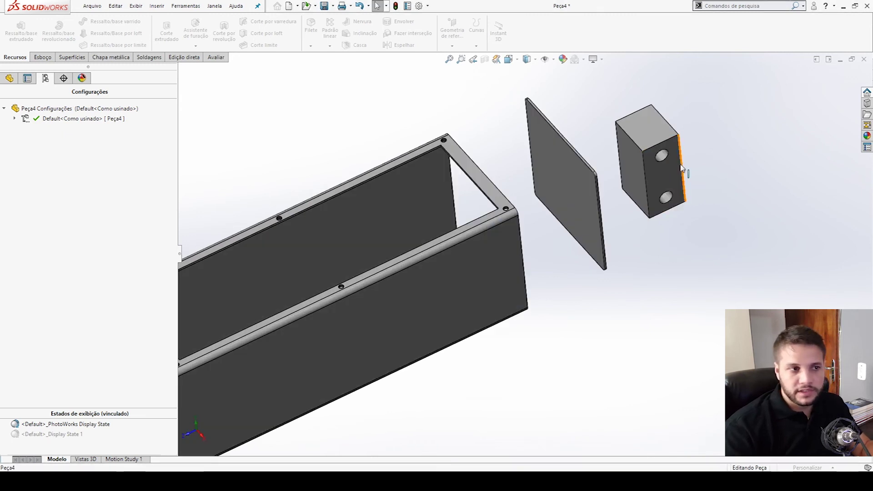
{"action": "left_click", "coordinate": [661, 155]}
{"action": "left_click", "coordinate": [665, 198]}
{"action": "left_click", "coordinate": [663, 155]}
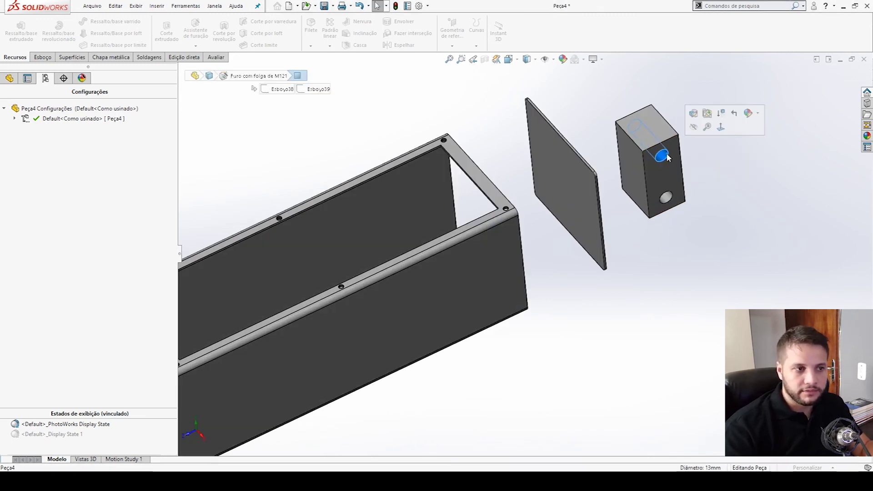
{"action": "left_click", "coordinate": [724, 207]}
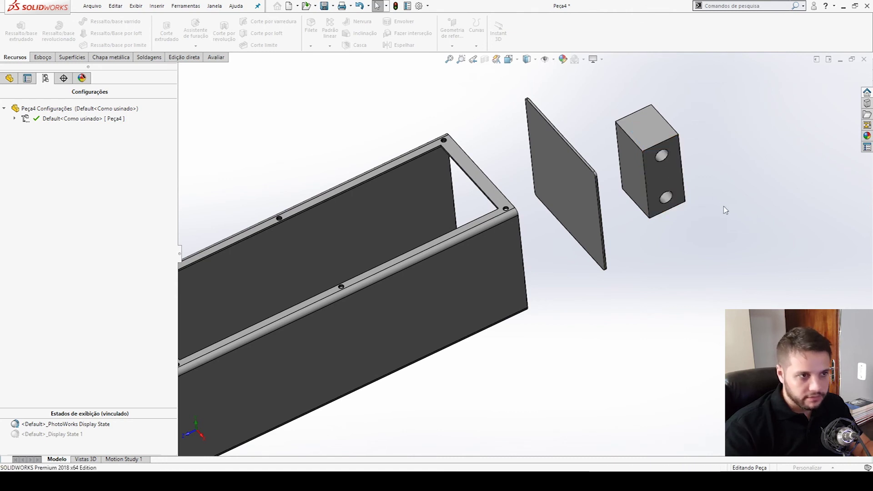
{"action": "left_click", "coordinate": [651, 153]}
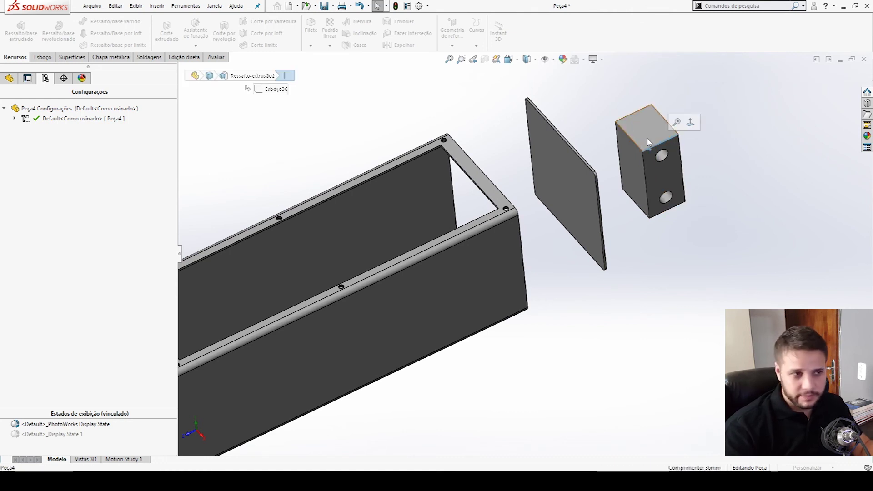
{"action": "left_click", "coordinate": [805, 220]}
{"action": "middle_click_drag", "start_coordinate": [671, 173], "coordinate": [685, 161]}
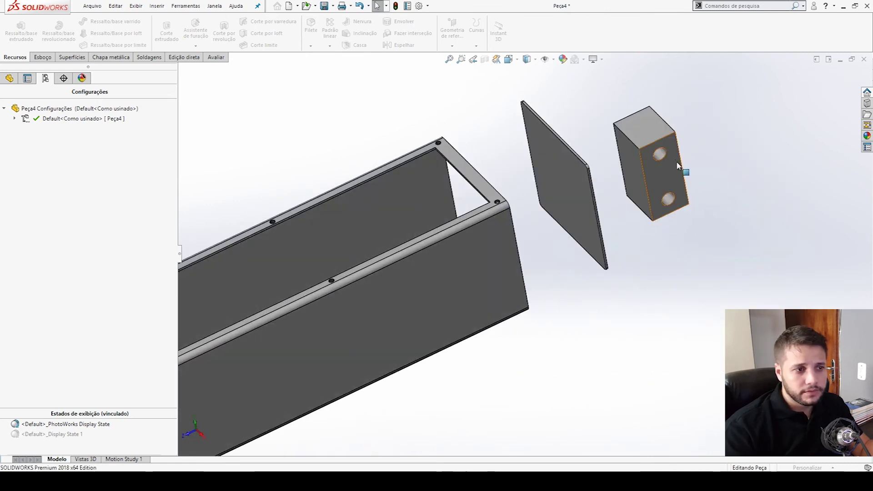
{"action": "left_click", "coordinate": [631, 158]}
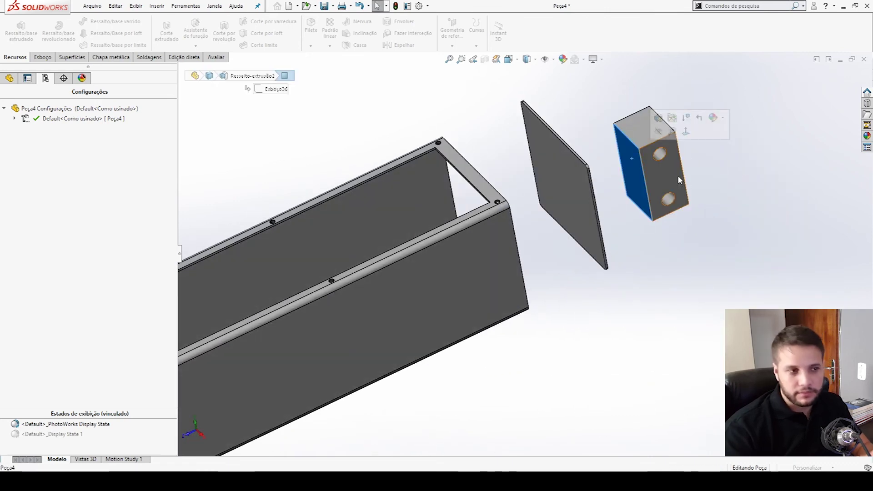
{"action": "left_click", "coordinate": [720, 266]}
{"action": "middle_click_drag", "start_coordinate": [647, 187], "coordinate": [684, 182]}
Step: Inspect the exploded rear end plate, the tube and the front plates from the front of the box
{"action": "left_click", "coordinate": [652, 159]}
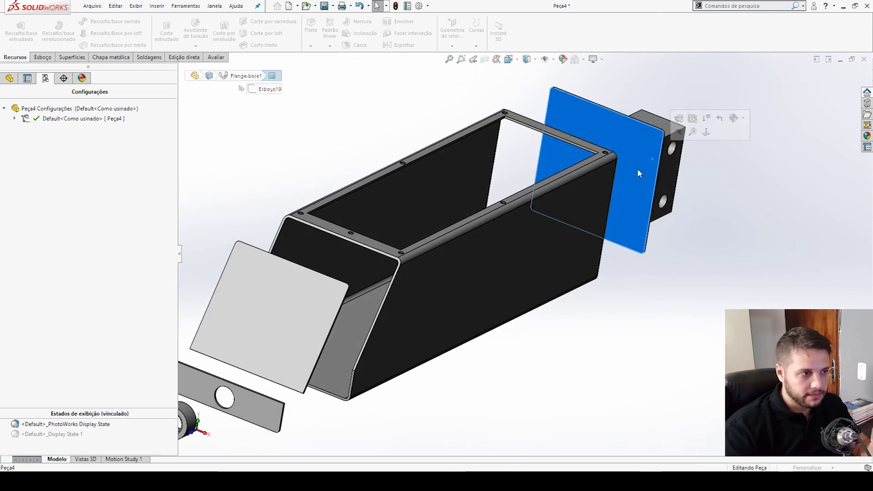
{"action": "left_click", "coordinate": [418, 268]}
{"action": "scroll", "coordinate": [412, 274], "scroll_direction": "up", "scroll_amount": 3}
{"action": "left_click", "coordinate": [389, 289]}
{"action": "left_click", "coordinate": [363, 336]}
{"action": "left_click", "coordinate": [489, 377]}
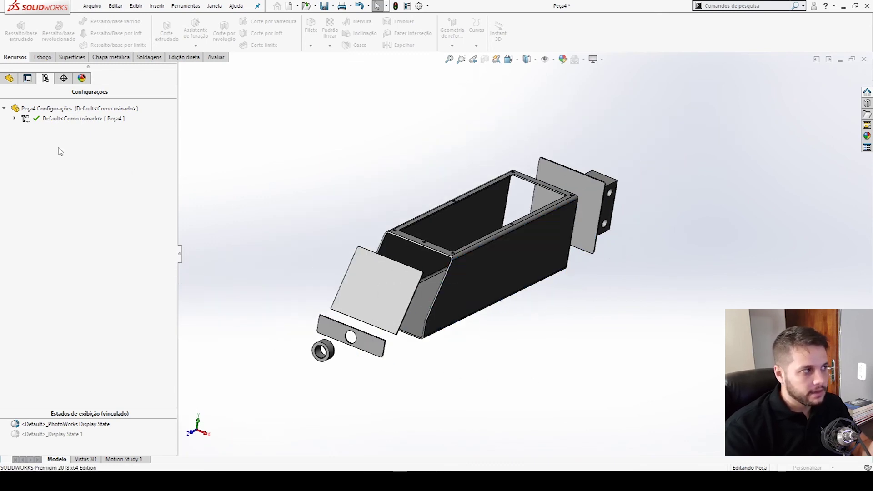
Step: Collapse the exploded view of the Default configuration so the bodies sit together
{"action": "left_click", "coordinate": [15, 119]}
{"action": "right_click", "coordinate": [47, 118]}
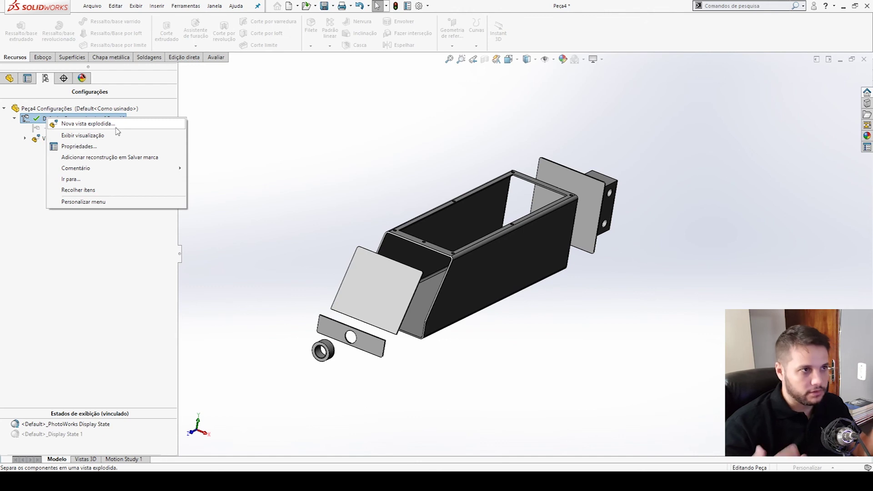
{"action": "left_click", "coordinate": [14, 118]}
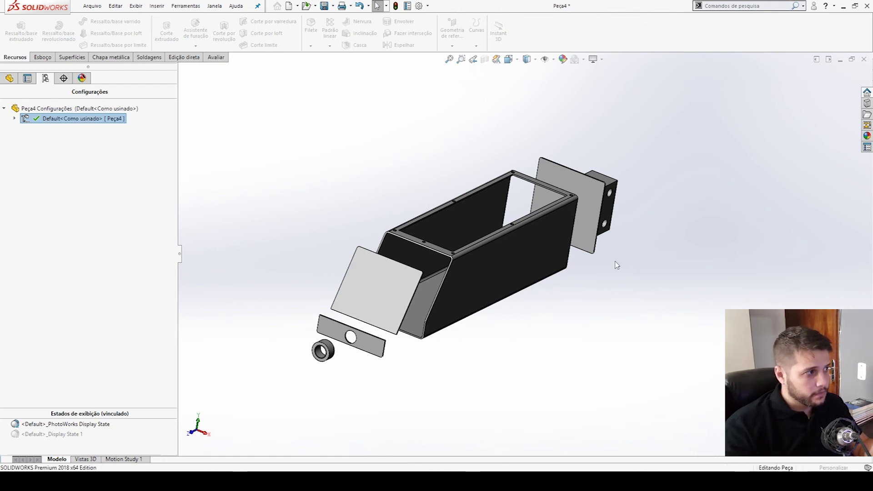
{"action": "right_click", "coordinate": [56, 139]}
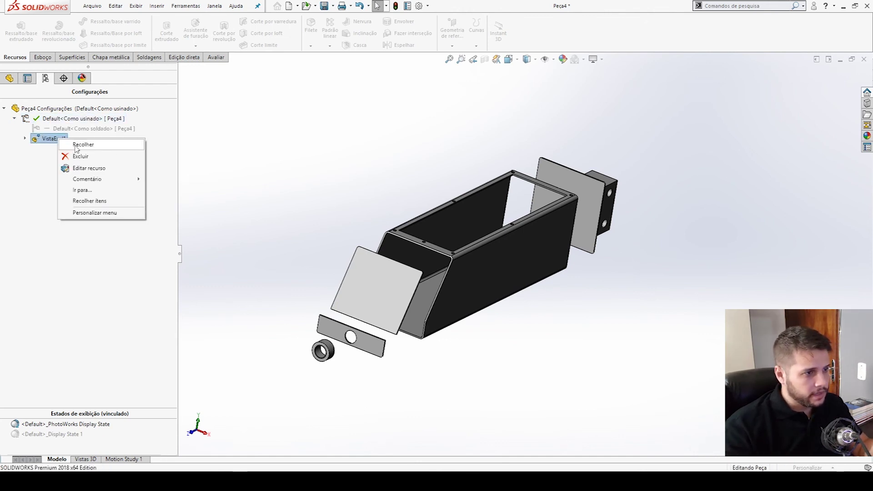
{"action": "left_click", "coordinate": [75, 143]}
Step: Examine the reassembled box from the side and rear, checking the mounting block's edge length
{"action": "middle_click_drag", "start_coordinate": [643, 235], "coordinate": [545, 326]}
{"action": "key", "text": "ctrl+4"}
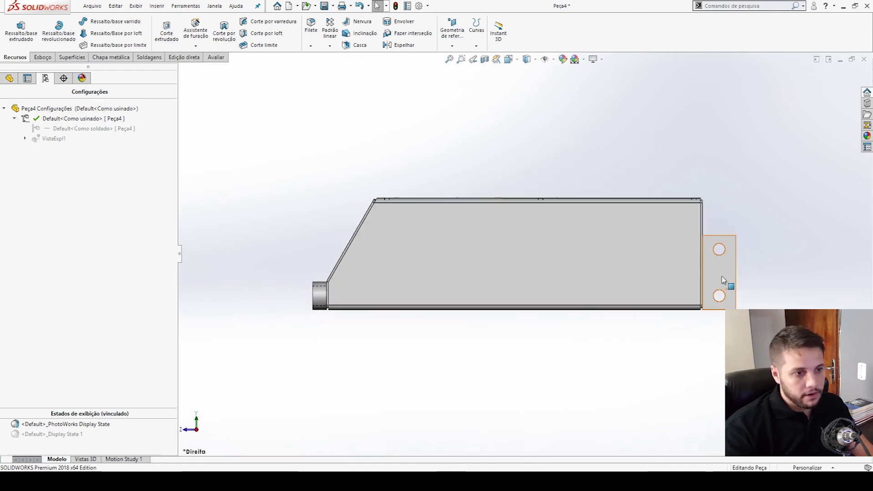
{"action": "middle_click_drag", "start_coordinate": [723, 276], "coordinate": [583, 307]}
{"action": "left_click", "coordinate": [592, 288]}
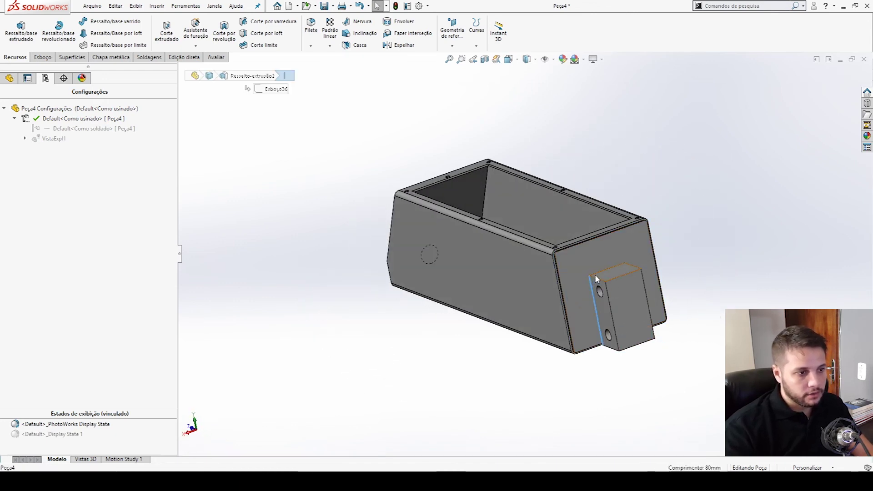
{"action": "left_click", "coordinate": [712, 330]}
{"action": "middle_click_drag", "start_coordinate": [621, 290], "coordinate": [747, 296]}
Step: Inspect the front plates, the threaded boss and the M5 holes around the box's top opening
{"action": "scroll", "coordinate": [437, 261], "scroll_direction": "down", "scroll_amount": 3}
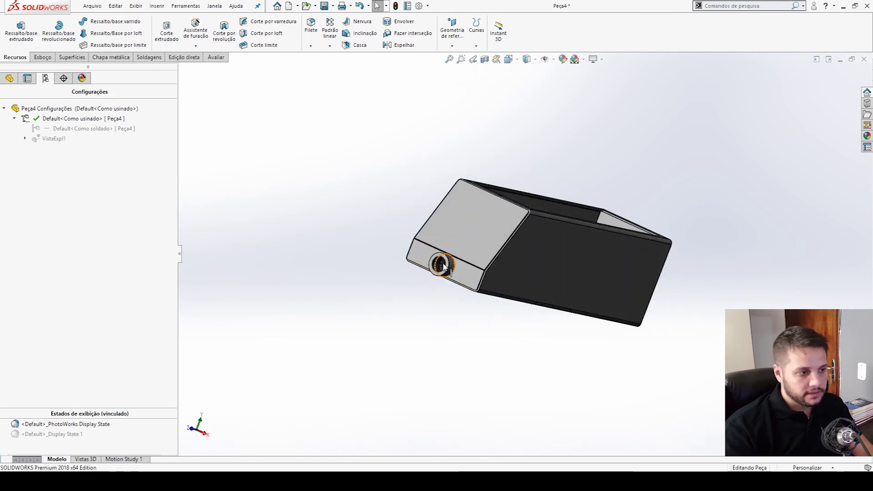
{"action": "left_click", "coordinate": [464, 273]}
{"action": "left_click", "coordinate": [508, 283]}
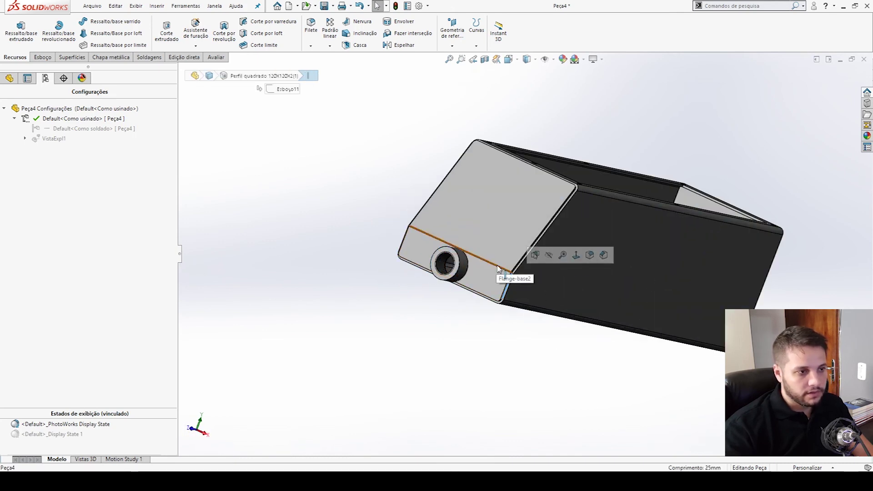
{"action": "left_click", "coordinate": [498, 266]}
{"action": "middle_click_drag", "start_coordinate": [581, 174], "coordinate": [474, 288]}
{"action": "left_click", "coordinate": [476, 295]}
{"action": "left_click", "coordinate": [442, 272]}
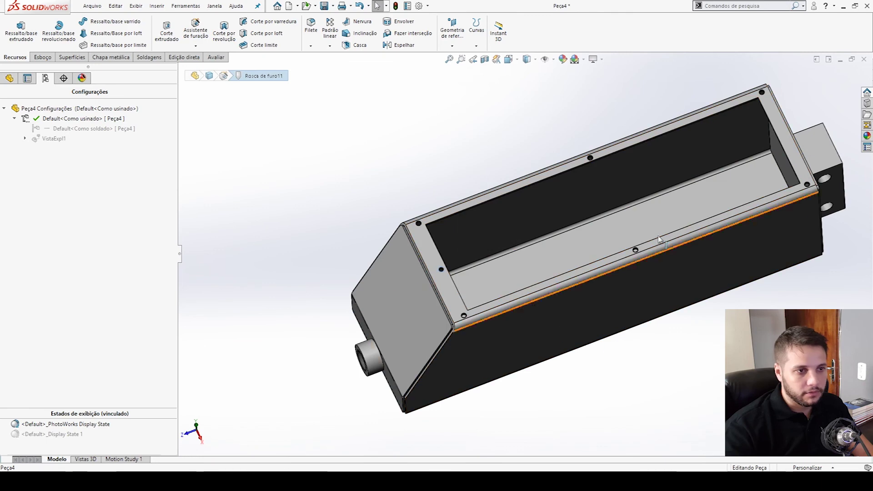
{"action": "scroll", "coordinate": [732, 275], "scroll_direction": "up", "scroll_amount": 4}
{"action": "mouse_move", "coordinate": [719, 268]}
{"action": "middle_mouse_down"}
{"action": "mouse_move", "coordinate": [654, 269]}
{"action": "mouse_move", "coordinate": [711, 279]}
{"action": "middle_mouse_up"}
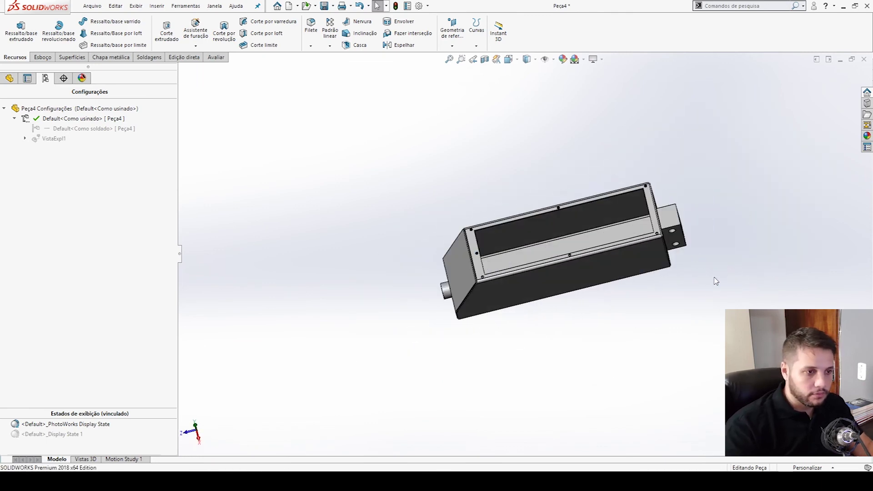
Step: Examine the box's front, top opening, inner walls and rear mounting block from isometric and rotated views
{"action": "left_click", "coordinate": [625, 261]}
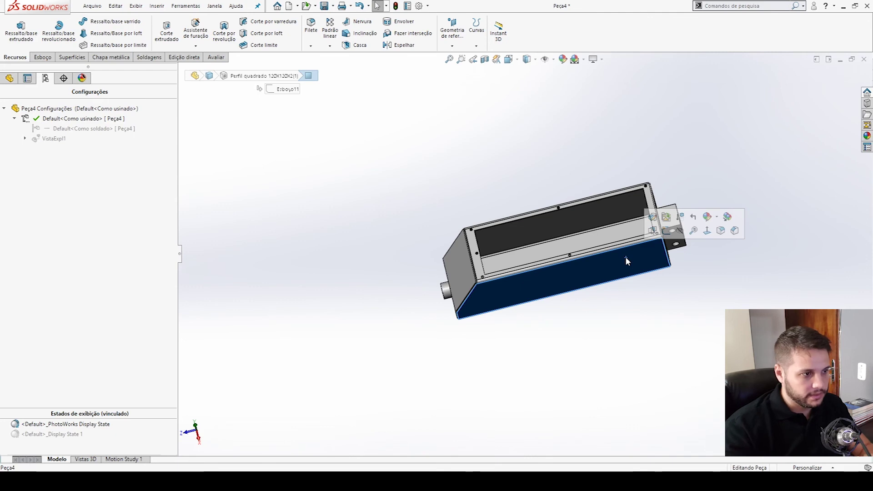
{"action": "left_click", "coordinate": [631, 354]}
{"action": "key", "text": "ctrl+7"}
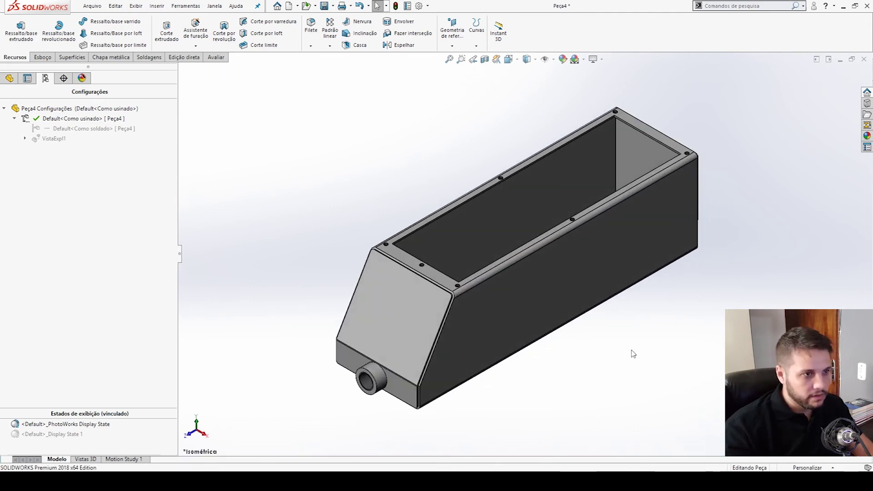
{"action": "middle_click_drag", "start_coordinate": [581, 349], "coordinate": [635, 401]}
{"action": "key", "text": "ctrl+7"}
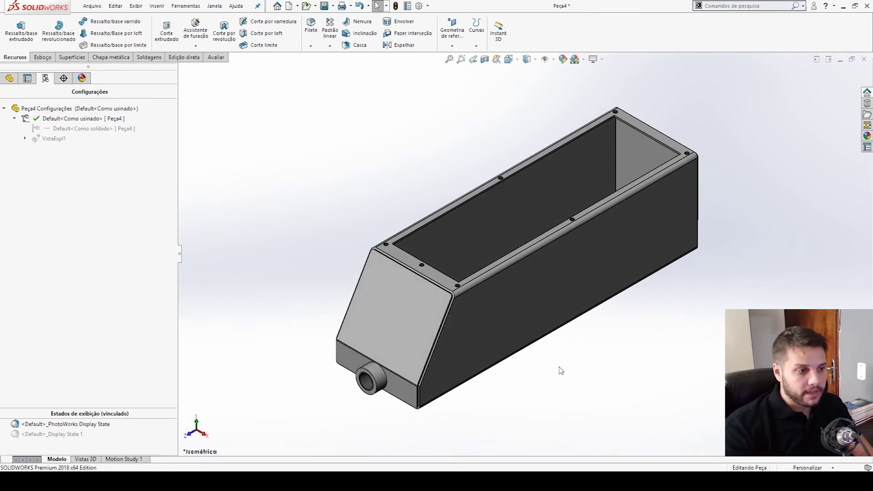
{"action": "left_click", "coordinate": [423, 244]}
{"action": "left_click", "coordinate": [627, 308]}
{"action": "middle_click_drag", "start_coordinate": [627, 307], "coordinate": [545, 348]}
{"action": "left_click", "coordinate": [396, 223]}
{"action": "left_click", "coordinate": [506, 248]}
{"action": "left_click", "coordinate": [440, 133]}
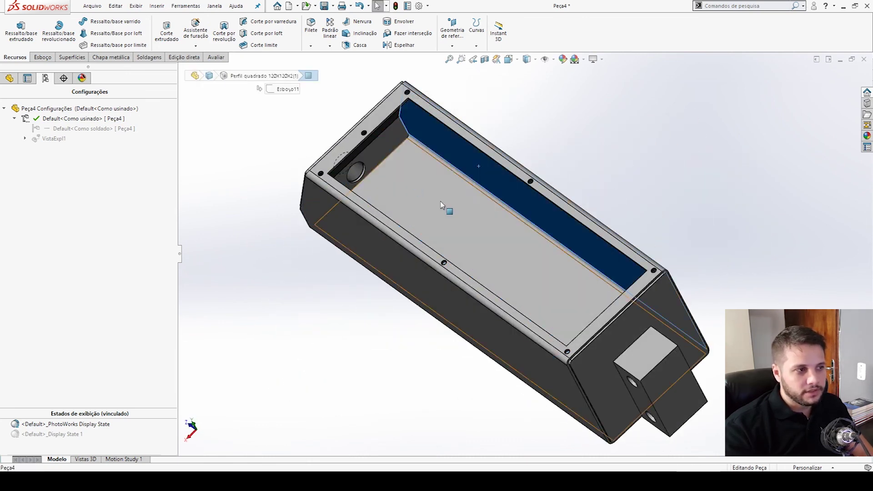
Step: Create a sketch on the tube's inner side wall by converting the face's outline into sketch entities
{"action": "middle_click_drag", "start_coordinate": [327, 316], "coordinate": [481, 345]}
{"action": "left_click", "coordinate": [479, 389]}
{"action": "middle_click_drag", "start_coordinate": [524, 392], "coordinate": [579, 354]}
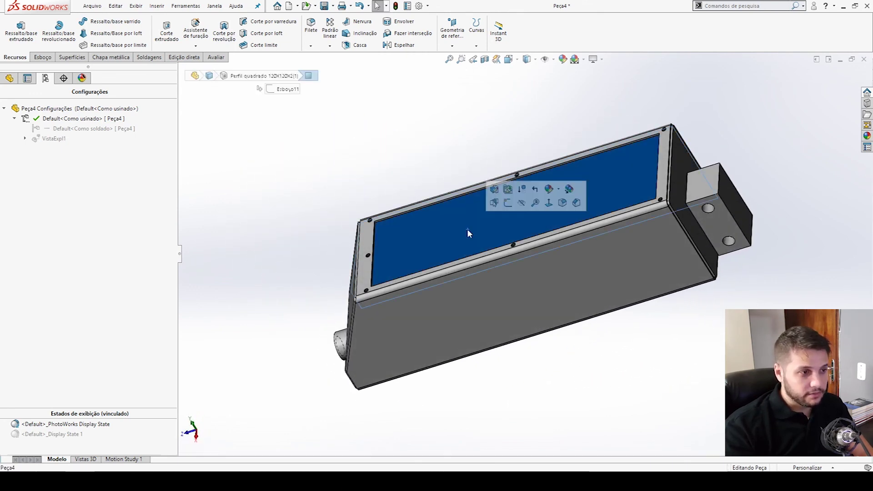
{"action": "left_click", "coordinate": [508, 203]}
{"action": "left_click", "coordinate": [164, 31]}
{"action": "mouse_move", "coordinate": [386, 193]}
{"action": "middle_mouse_down"}
{"action": "mouse_move", "coordinate": [402, 204]}
{"action": "mouse_move", "coordinate": [473, 204]}
{"action": "middle_mouse_up"}
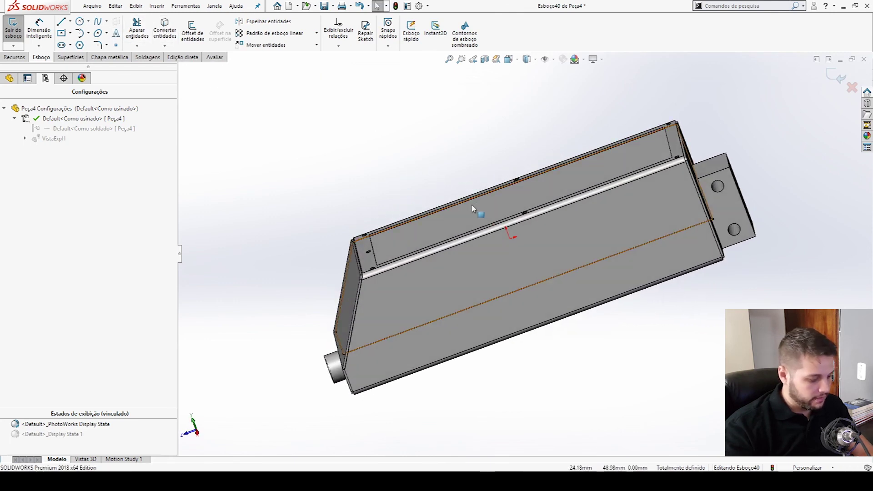
{"action": "key", "text": "ctrl+8"}
{"action": "scroll", "coordinate": [342, 303], "scroll_direction": "down", "scroll_amount": 5}
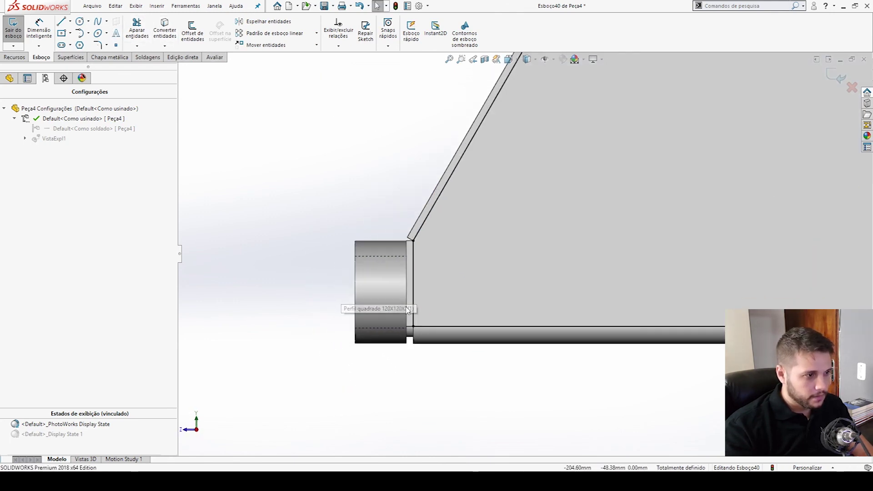
{"action": "scroll", "coordinate": [523, 182], "scroll_direction": "up", "scroll_amount": 2}
{"action": "scroll", "coordinate": [551, 149], "scroll_direction": "up", "scroll_amount": 1}
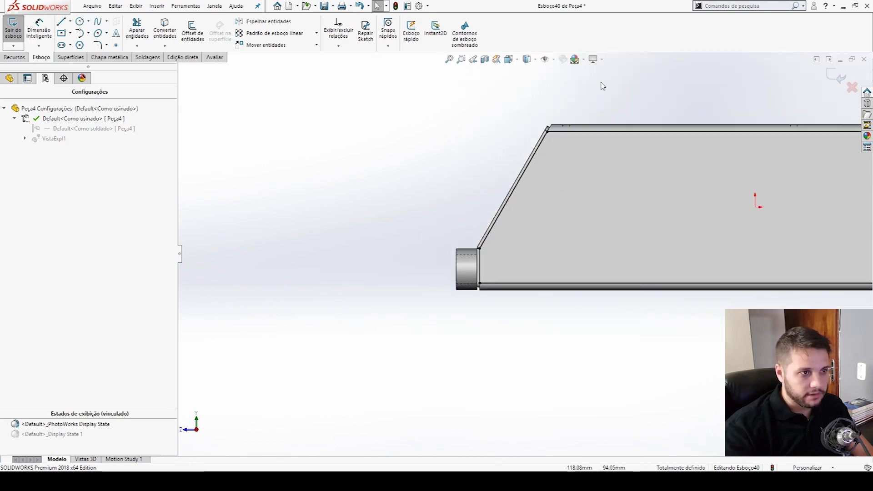
{"action": "scroll", "coordinate": [758, 171], "scroll_direction": "up", "scroll_amount": 1}
{"action": "scroll", "coordinate": [750, 210], "scroll_direction": "up", "scroll_amount": 1}
{"action": "middle_click_drag", "start_coordinate": [743, 194], "coordinate": [814, 100]}
{"action": "left_click", "coordinate": [832, 76]}
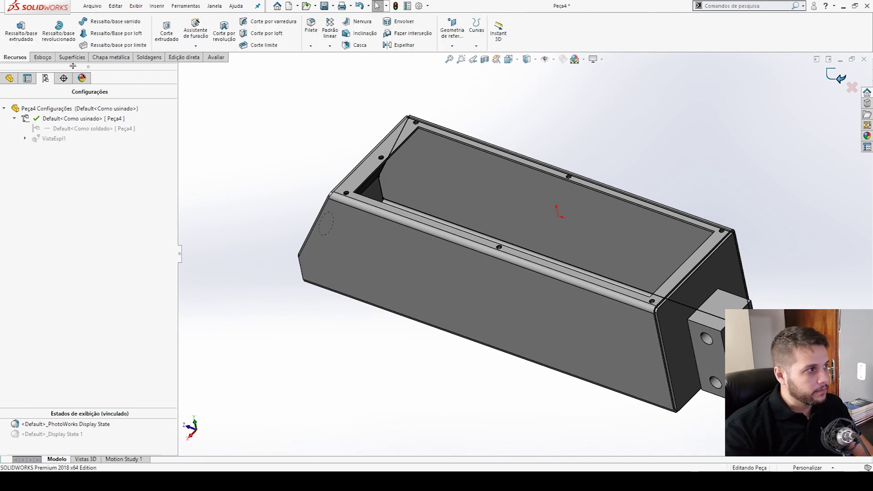
Step: Extrude the converted outline up to the opposite inner side wall as a separate body that fills the box
{"action": "left_click", "coordinate": [20, 32]}
{"action": "mouse_move", "coordinate": [245, 132]}
{"action": "middle_mouse_down"}
{"action": "mouse_move", "coordinate": [376, 191]}
{"action": "mouse_move", "coordinate": [445, 198]}
{"action": "middle_mouse_up"}
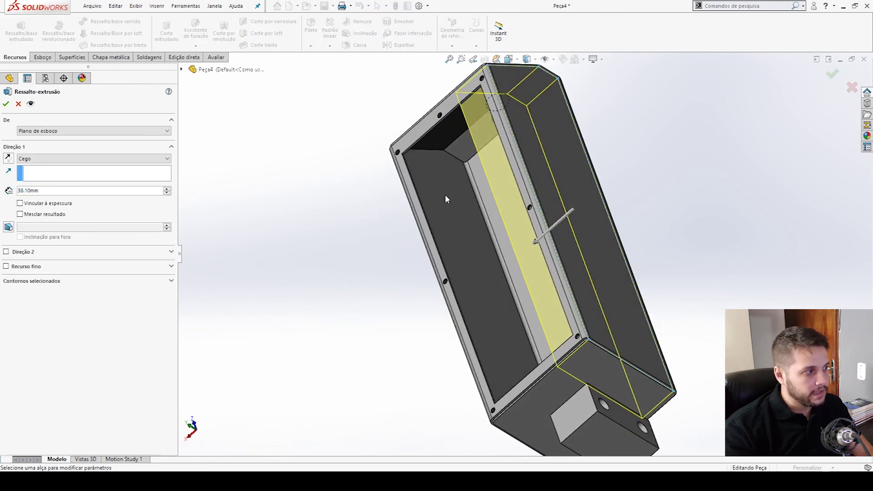
{"action": "left_click", "coordinate": [52, 159]}
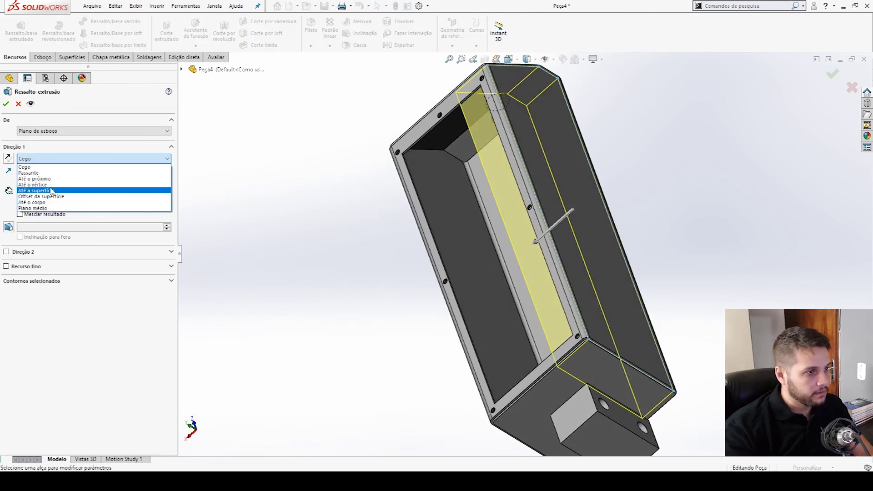
{"action": "left_click", "coordinate": [43, 190]}
{"action": "left_click", "coordinate": [414, 200]}
{"action": "left_click", "coordinate": [831, 75]}
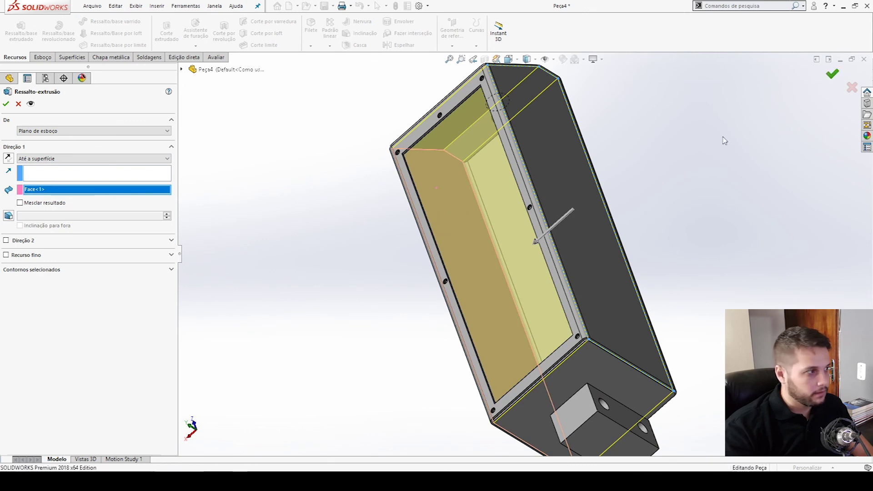
Step: Review the definition of the filling extrusion Ressalto-extrusão3 and keep its settings
{"action": "left_click", "coordinate": [11, 78]}
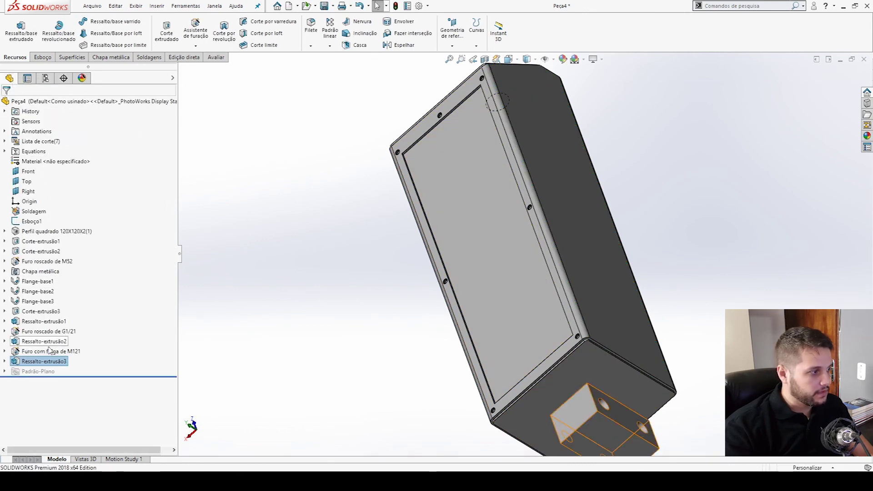
{"action": "right_click", "coordinate": [47, 362]}
{"action": "left_click", "coordinate": [85, 337]}
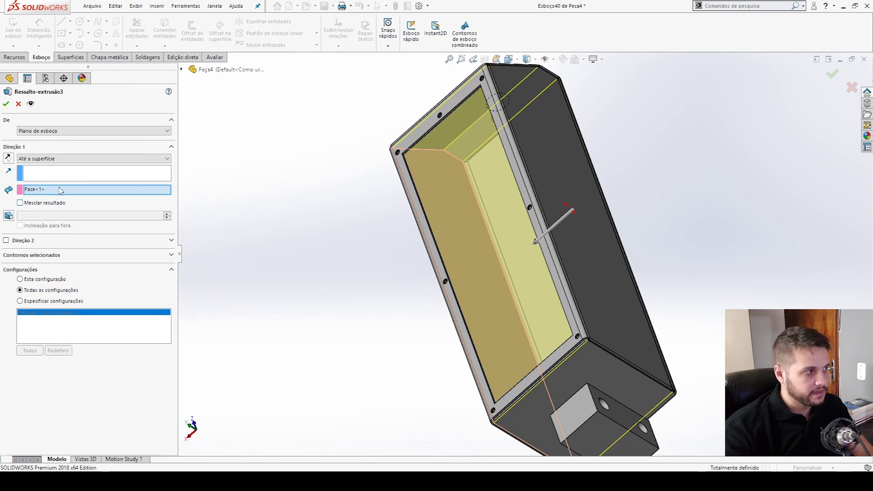
{"action": "left_click", "coordinate": [6, 104]}
{"action": "middle_click_drag", "start_coordinate": [376, 286], "coordinate": [397, 257]}
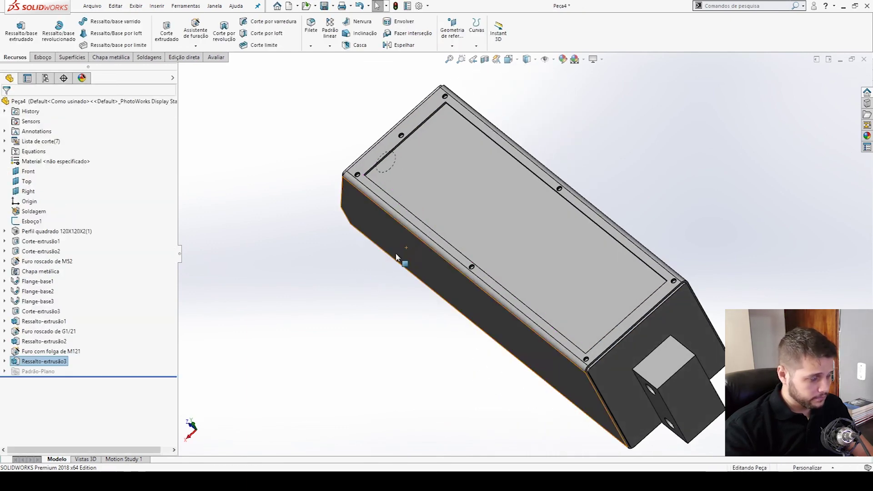
Step: Isolate the filling body, Item da lista de corte7, from the cut list
{"action": "left_click", "coordinate": [46, 351]}
{"action": "left_click", "coordinate": [6, 151]}
{"action": "left_click", "coordinate": [6, 151]}
{"action": "left_click", "coordinate": [5, 140]}
{"action": "left_click", "coordinate": [53, 212]}
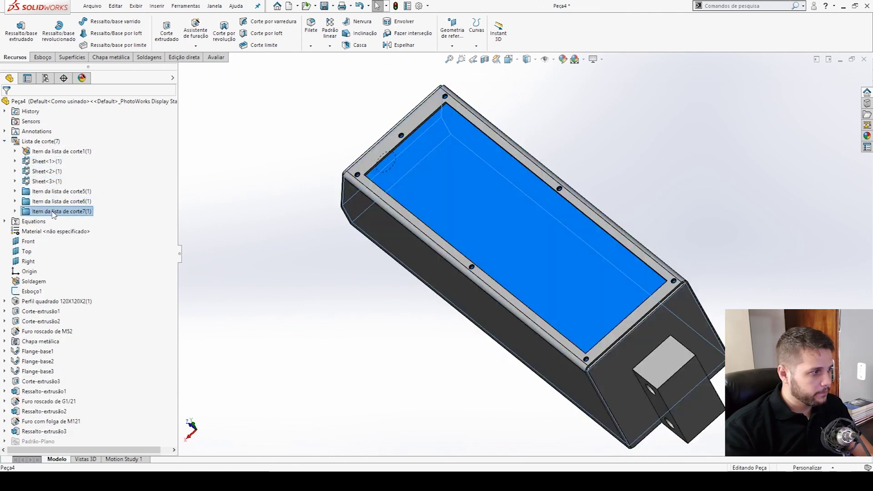
{"action": "right_click", "coordinate": [58, 214]}
{"action": "left_click", "coordinate": [78, 240]}
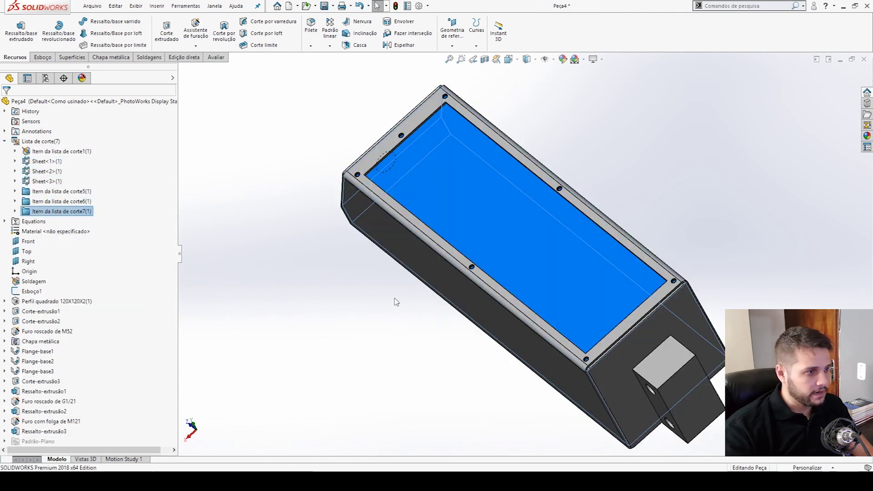
{"action": "middle_click_drag", "start_coordinate": [408, 307], "coordinate": [510, 329]}
{"action": "left_click", "coordinate": [396, 234]}
{"action": "left_click", "coordinate": [317, 131]}
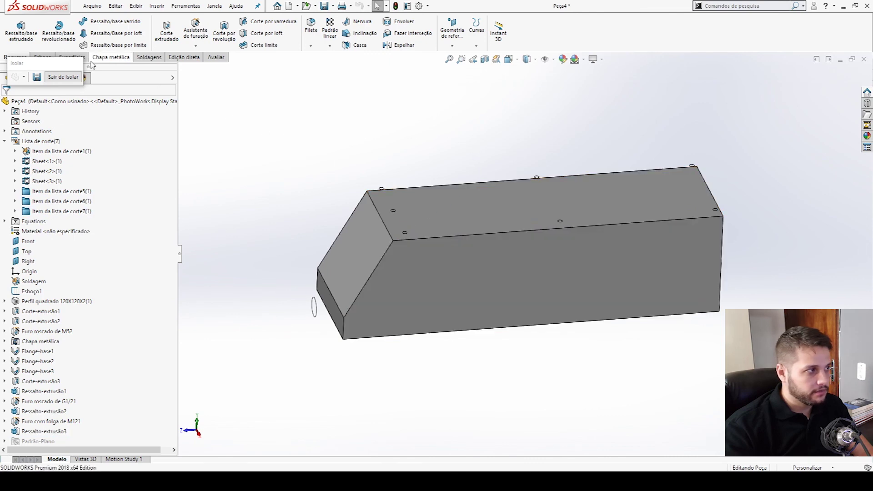
Step: Evaluate the mass properties of the isolated body and read its volume
{"action": "left_click", "coordinate": [149, 57]}
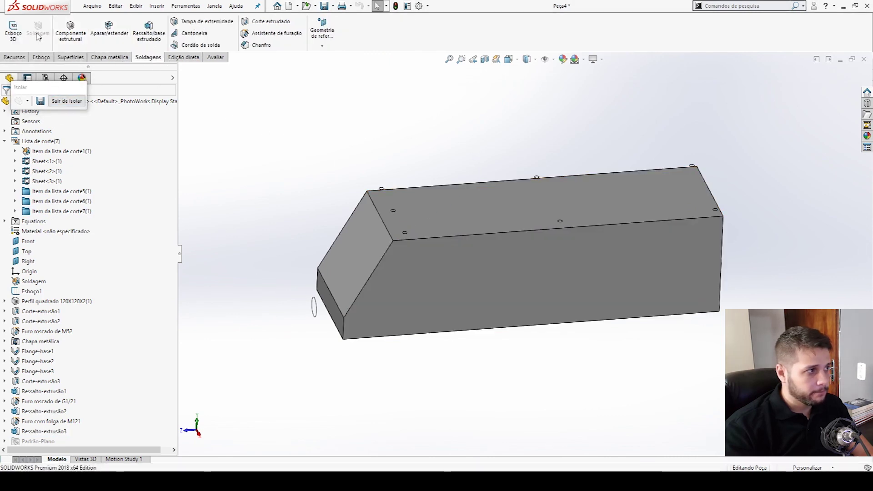
{"action": "left_click", "coordinate": [214, 57]}
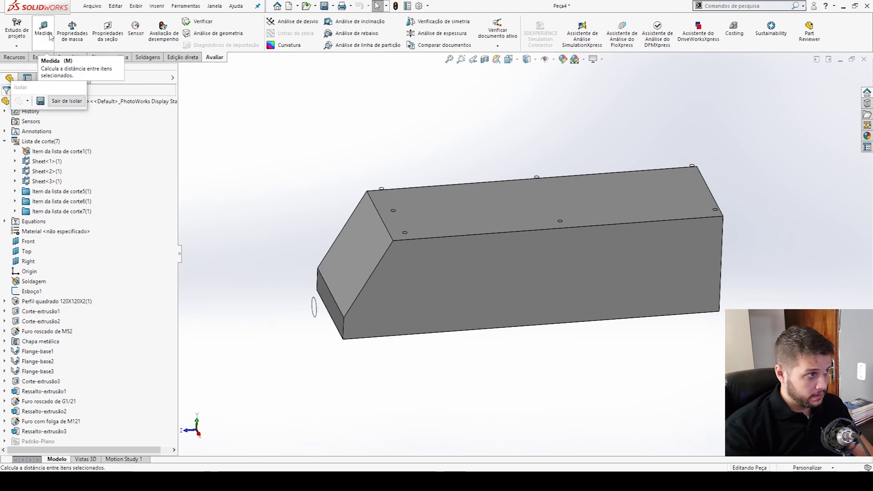
{"action": "left_click", "coordinate": [71, 30]}
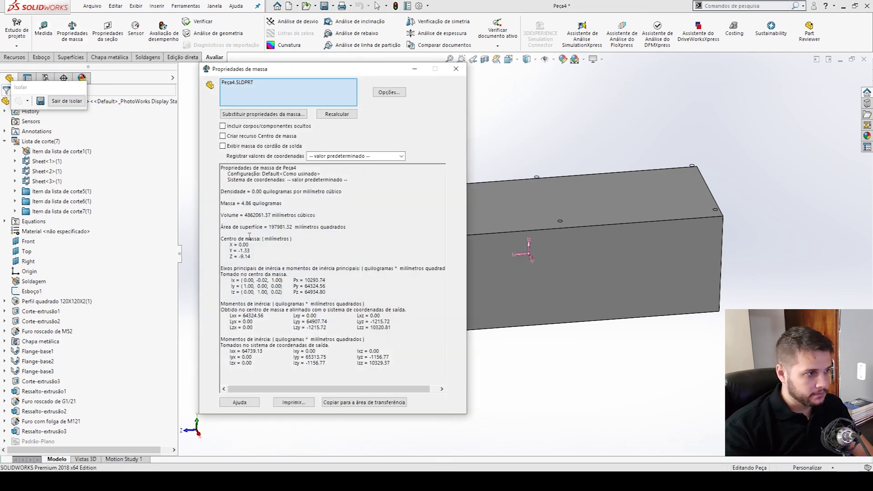
{"action": "left_click_drag", "start_coordinate": [259, 207], "coordinate": [256, 218]}
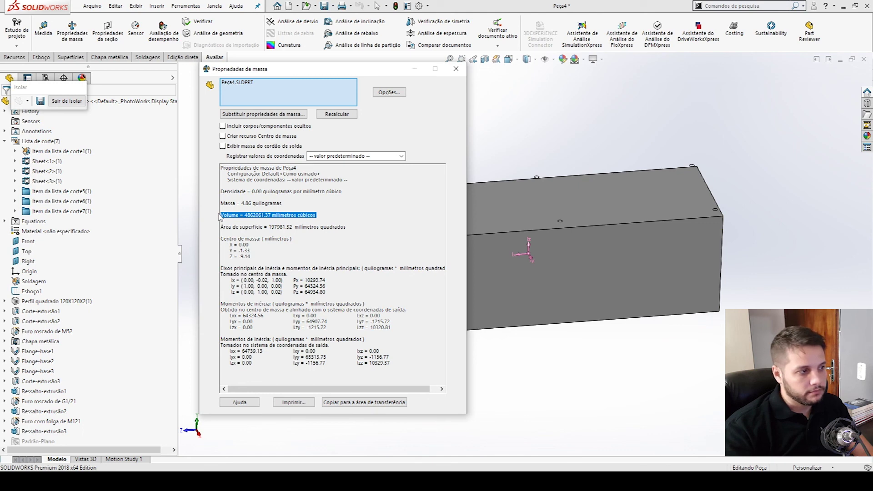
Step: Configure the mass properties to use custom units with litres as the volume unit
{"action": "left_click", "coordinate": [402, 94]}
{"action": "left_click_drag", "start_coordinate": [145, 69], "coordinate": [376, 118]}
{"action": "left_click", "coordinate": [317, 154]}
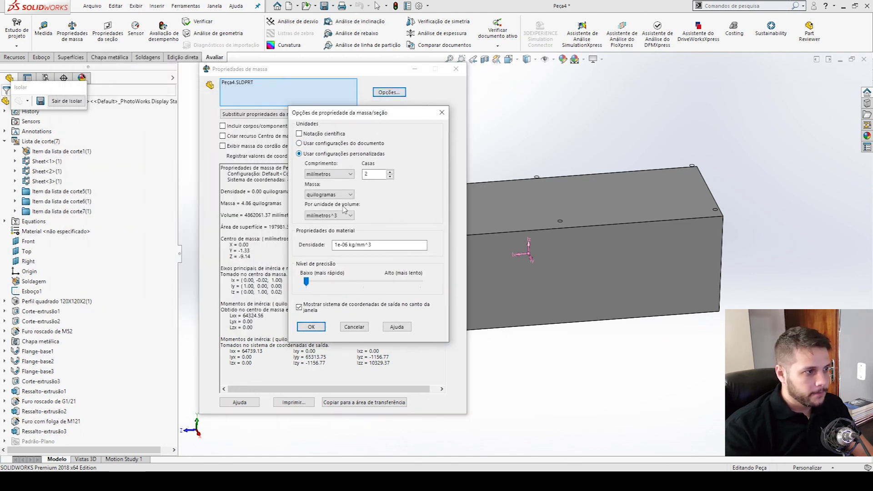
{"action": "left_click", "coordinate": [343, 215]}
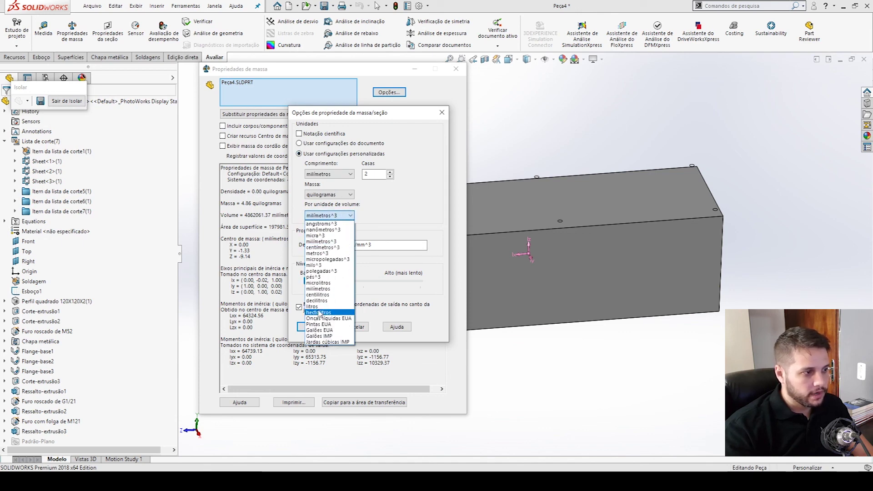
{"action": "left_click", "coordinate": [319, 306]}
{"action": "left_click", "coordinate": [312, 327]}
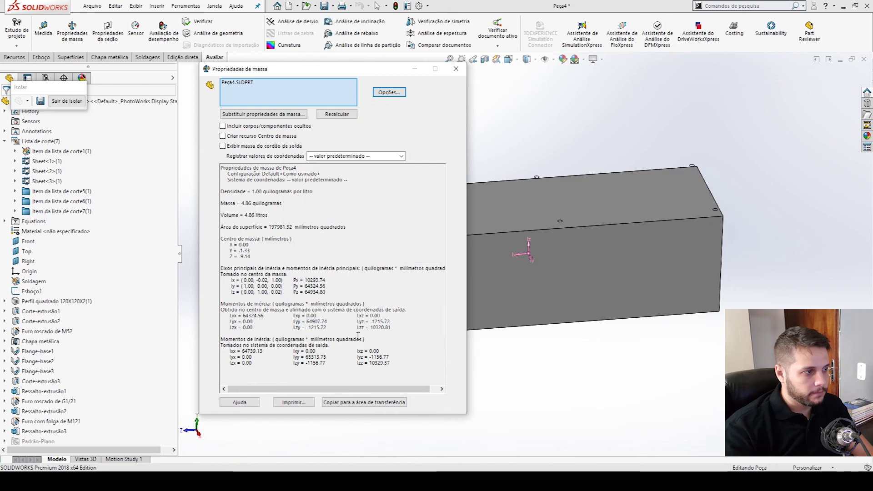
Step: Read the filling body's volume in litres and close the mass properties
{"action": "left_click_drag", "start_coordinate": [229, 215], "coordinate": [276, 218]}
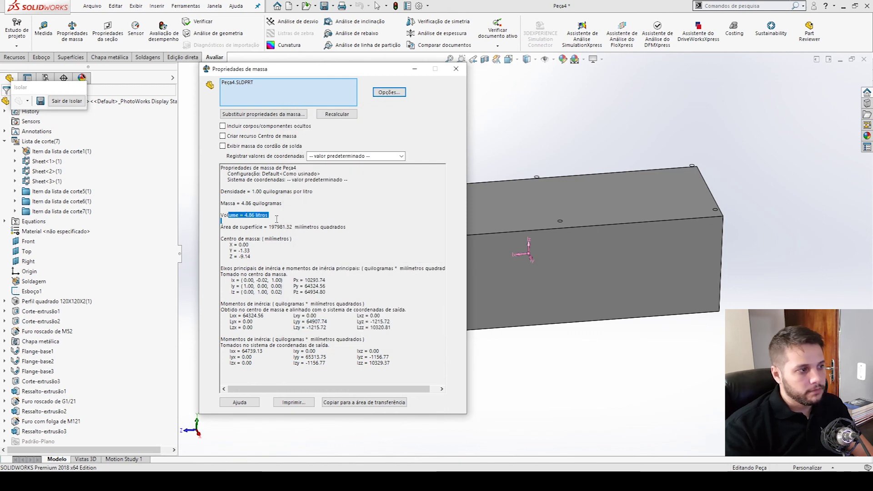
{"action": "triple_click", "coordinate": [251, 216]}
{"action": "scroll", "coordinate": [608, 255], "scroll_direction": "up", "scroll_amount": 4}
{"action": "scroll", "coordinate": [485, 260], "scroll_direction": "up", "scroll_amount": 2}
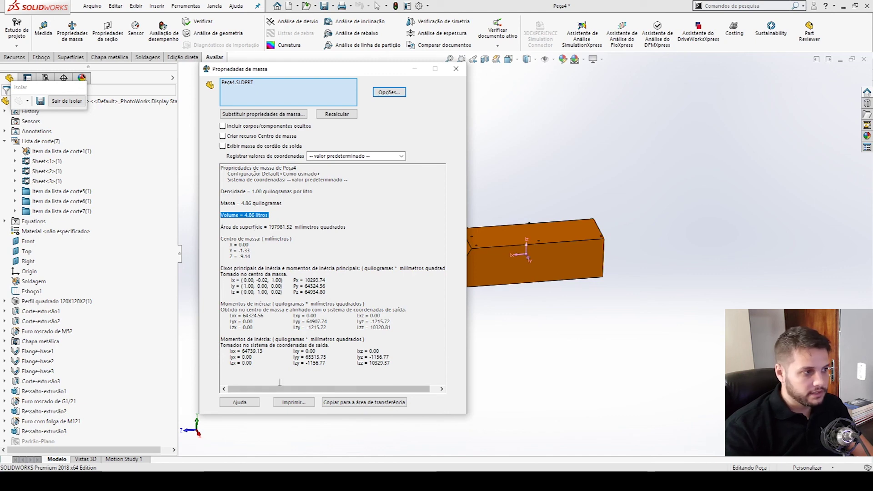
{"action": "left_click", "coordinate": [456, 69]}
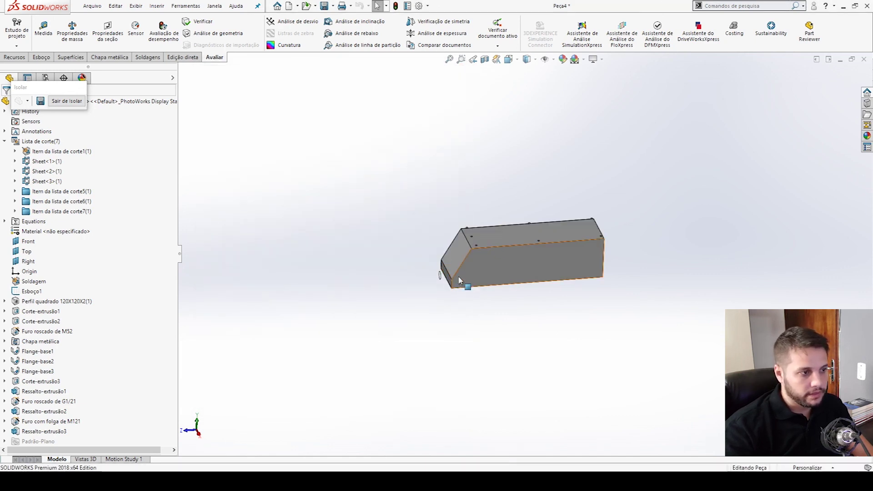
Step: Look over the isolated filling body and exit isolation to show the whole box again
{"action": "scroll", "coordinate": [468, 289], "scroll_direction": "down", "scroll_amount": 3}
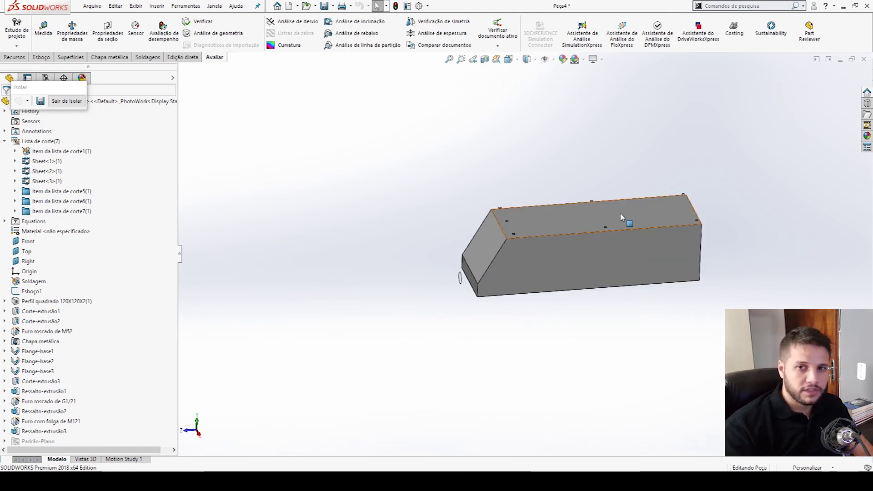
{"action": "scroll", "coordinate": [483, 286], "scroll_direction": "down", "scroll_amount": 3}
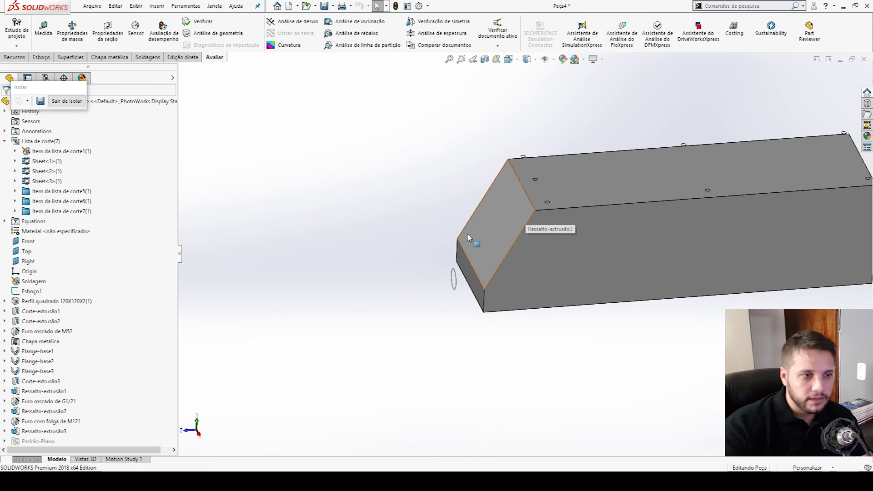
{"action": "scroll", "coordinate": [799, 189], "scroll_direction": "down", "scroll_amount": 2}
{"action": "scroll", "coordinate": [789, 271], "scroll_direction": "up", "scroll_amount": 4}
{"action": "middle_click_drag", "start_coordinate": [789, 272], "coordinate": [382, 259]}
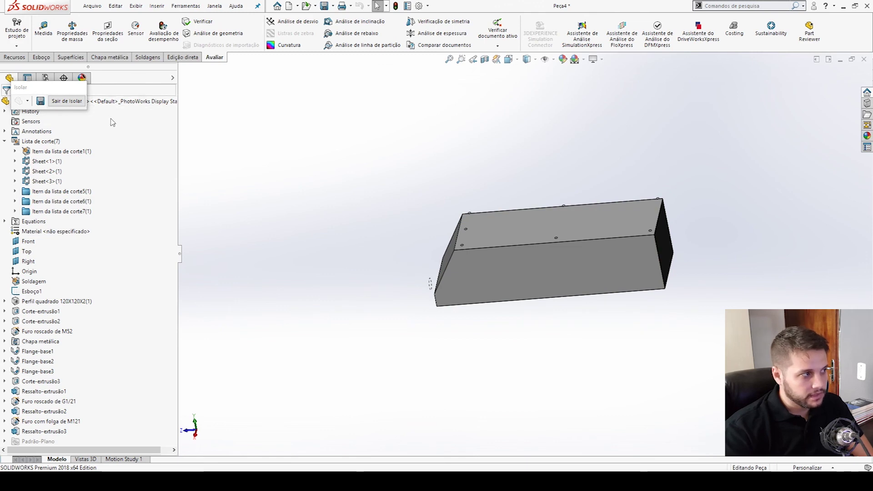
{"action": "left_click", "coordinate": [67, 102]}
{"action": "middle_click_drag", "start_coordinate": [417, 234], "coordinate": [548, 282]}
{"action": "scroll", "coordinate": [71, 340], "scroll_direction": "right", "scroll_amount": 1}
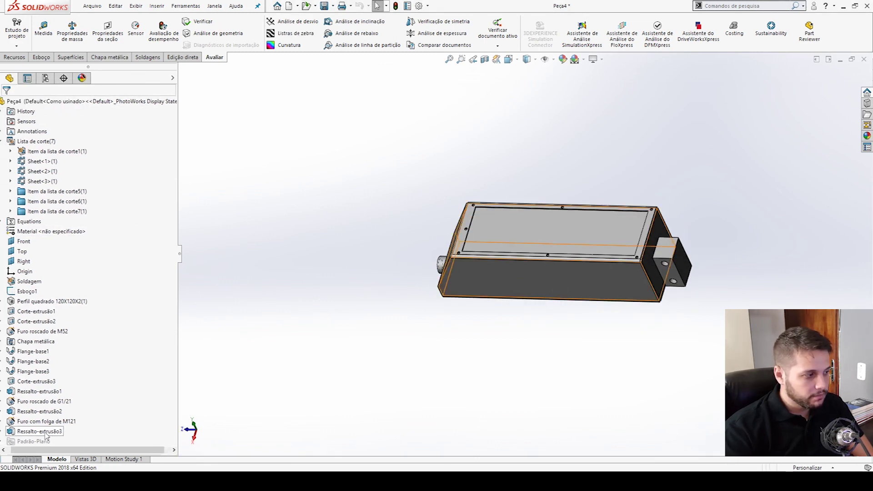
Step: Delete the filling extrusion Ressalto-extrusão3 while keeping its sketch
{"action": "left_click", "coordinate": [68, 431]}
{"action": "key", "text": "Delete"}
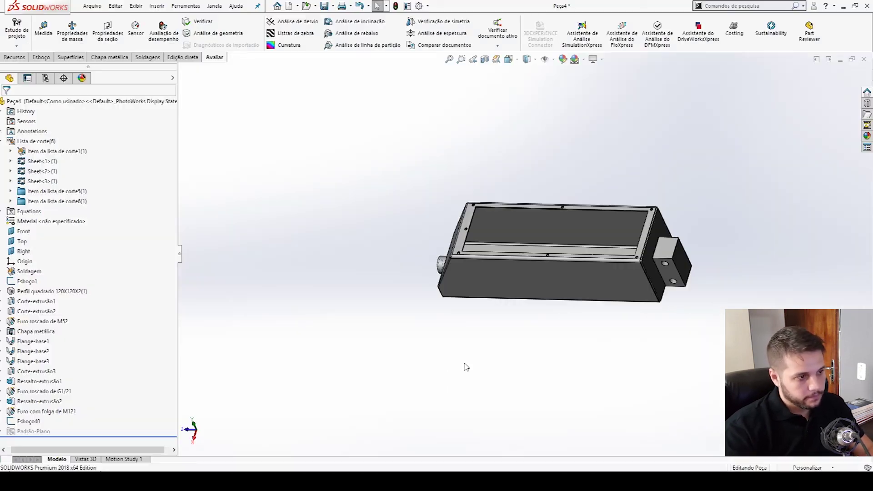
{"action": "middle_click_drag", "start_coordinate": [551, 332], "coordinate": [723, 322]}
{"action": "key", "text": "ctrl+7"}
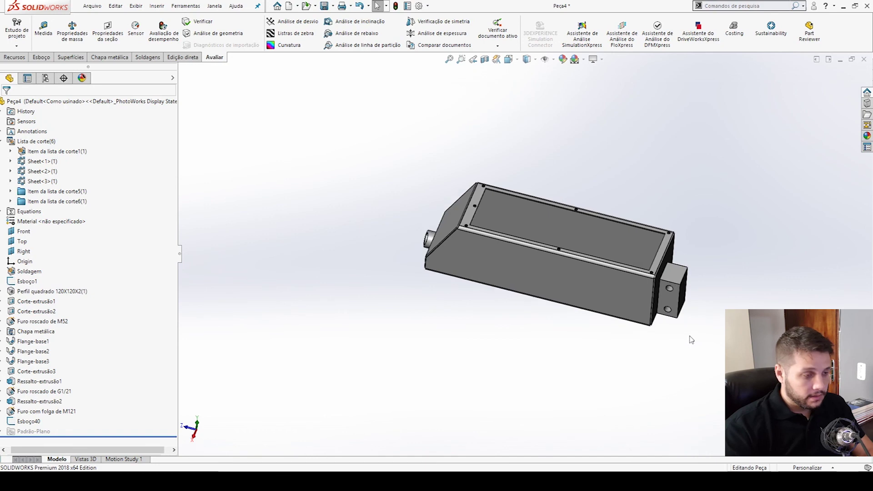